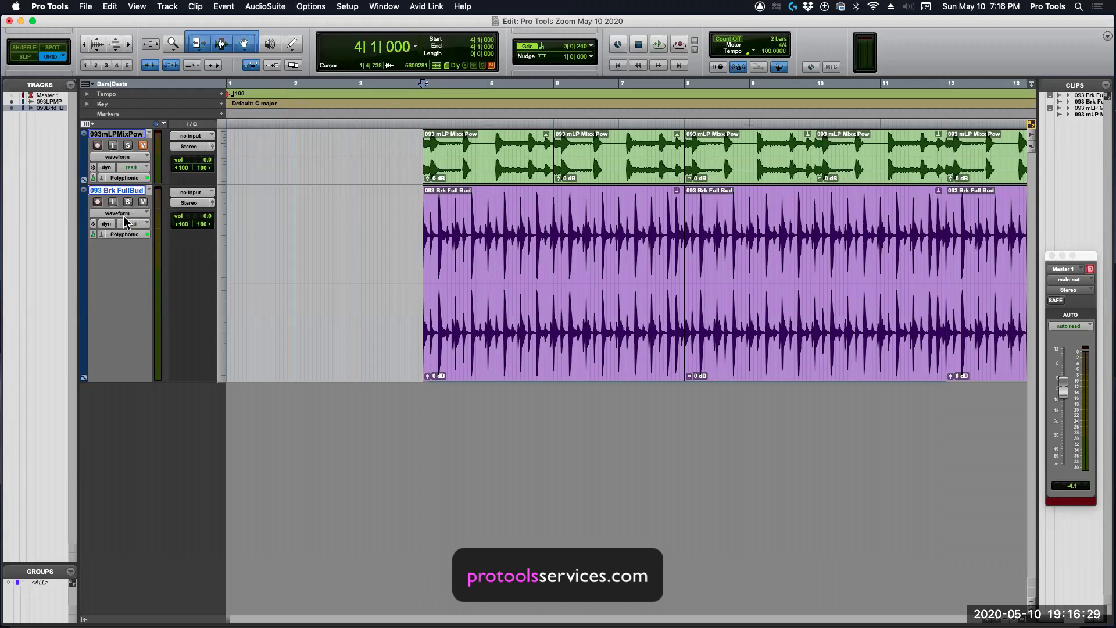
# Step: Select a range on the 093 Brk FullBud track starting just past bar 3 and switch the track view to volume
pyautogui.moveTo(381, 229); pyautogui.dragTo(839, 264)
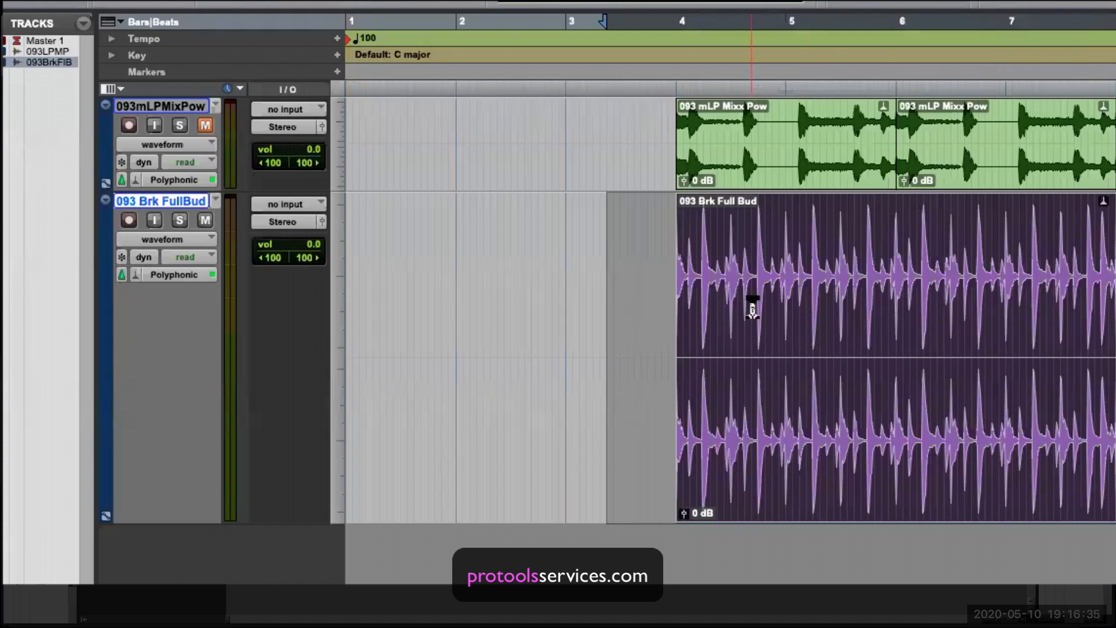
pyautogui.click(167, 239)
pyautogui.click(159, 257)
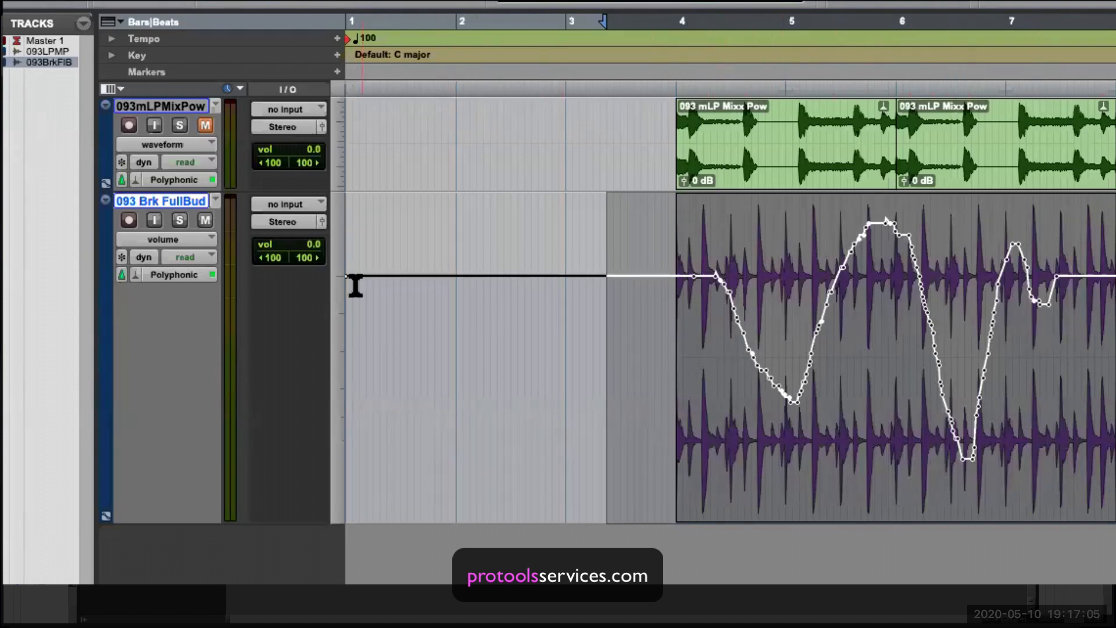
# Step: Set the 093 Brk FullBud track to touch automation and record volume moves over bars 4 to 6, starting playback at 3|3|000
pyautogui.click(187, 257)
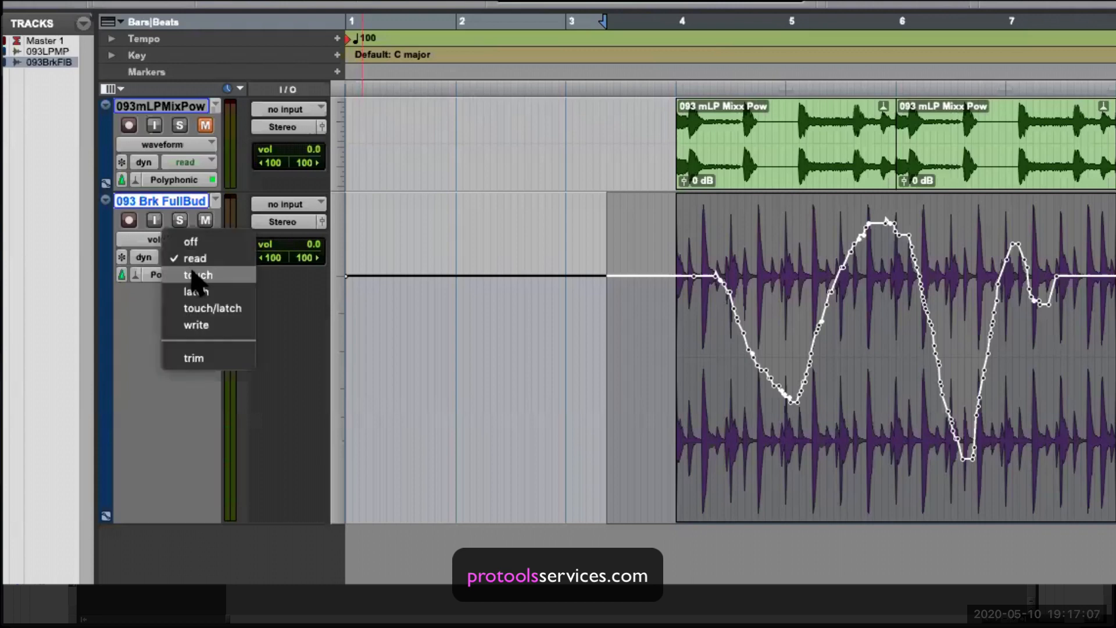
pyautogui.click(194, 274)
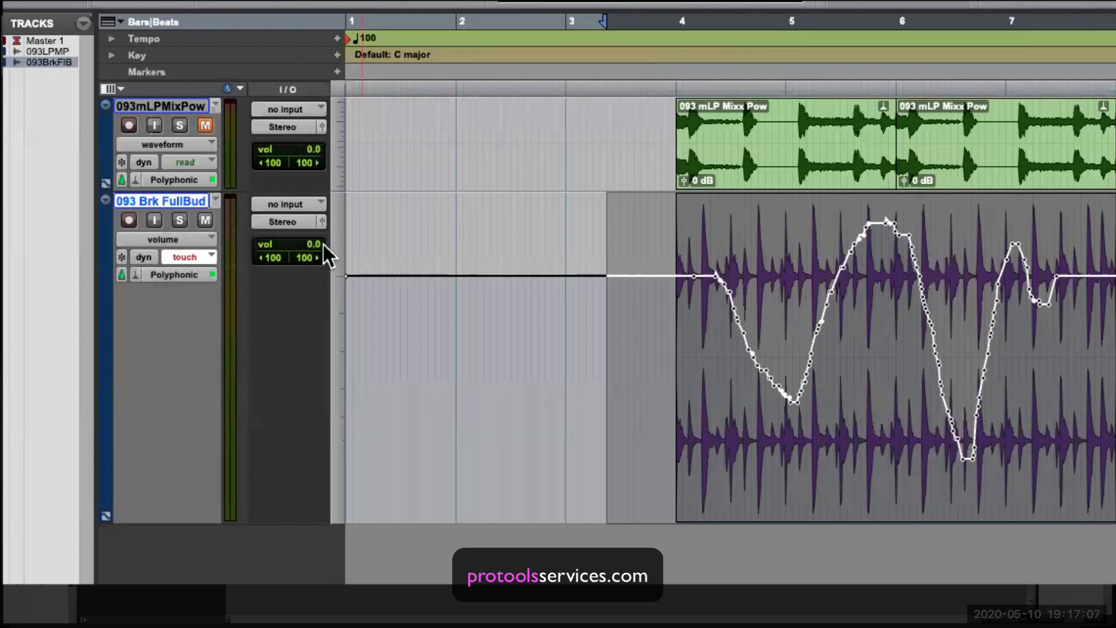
pyautogui.click(620, 307)
pyautogui.press('space')
pyautogui.moveTo(286, 242); pyautogui.dragTo(466, 259)
pyautogui.press('space')
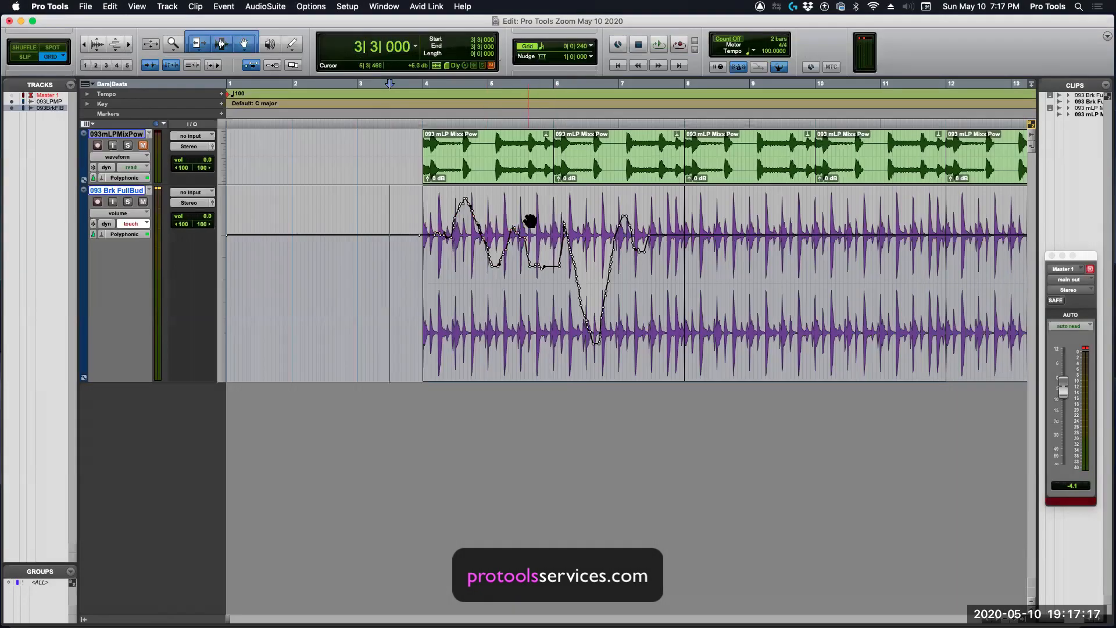
# Step: Redraw the volume automation freehand with the Pencil tool over bars 4 to 6 and across the empty bars 1 to 3
pyautogui.click(292, 44)
pyautogui.moveTo(435, 232); pyautogui.dragTo(490, 229)
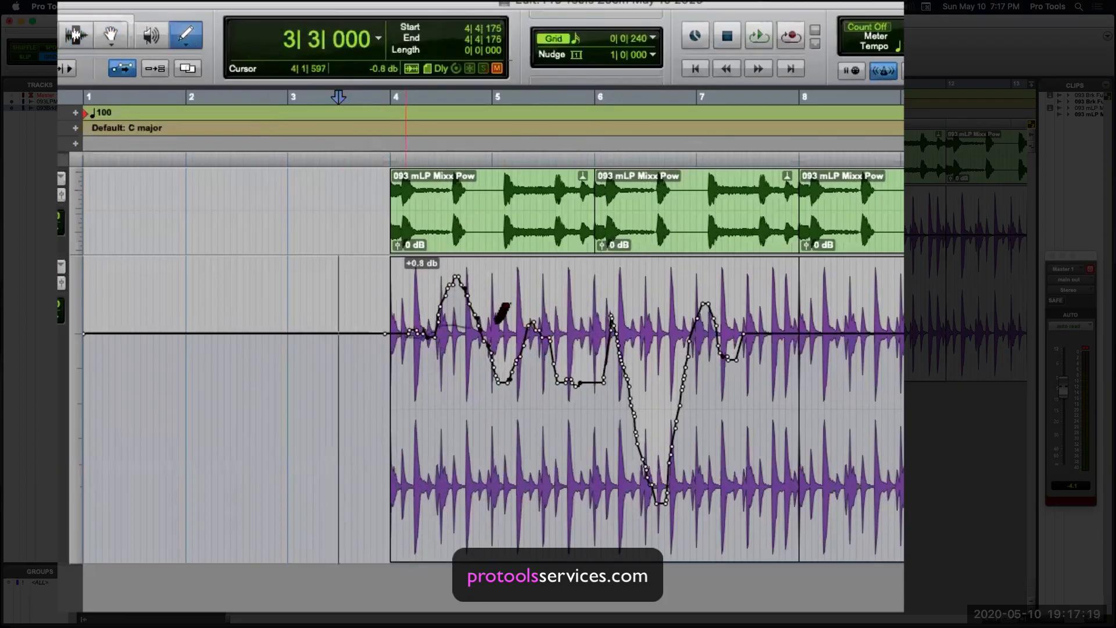
pyautogui.moveTo(495, 323); pyautogui.dragTo(592, 336)
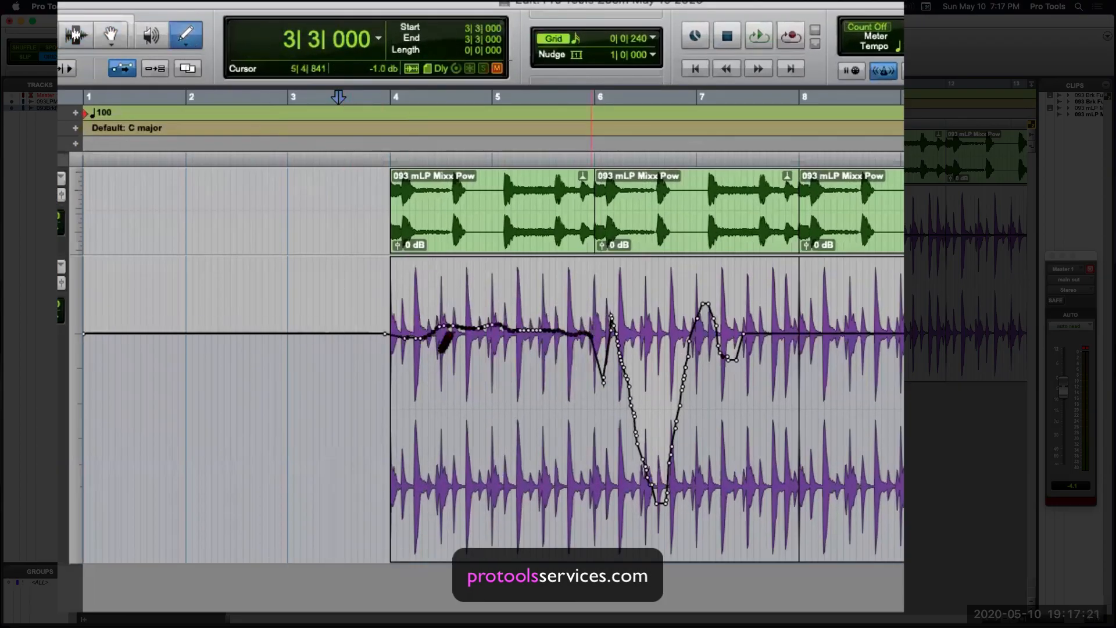
pyautogui.moveTo(120, 294); pyautogui.dragTo(328, 322)
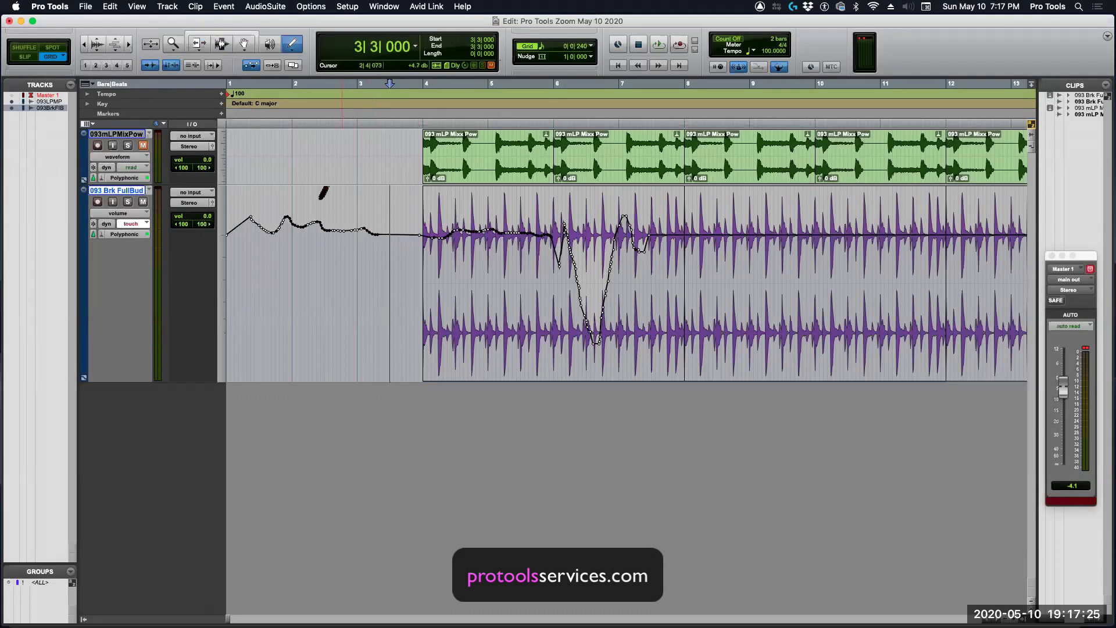
# Step: Select the volume automation from 1|2|480 to the start of bar 2 with the Selector tool
pyautogui.click(221, 43)
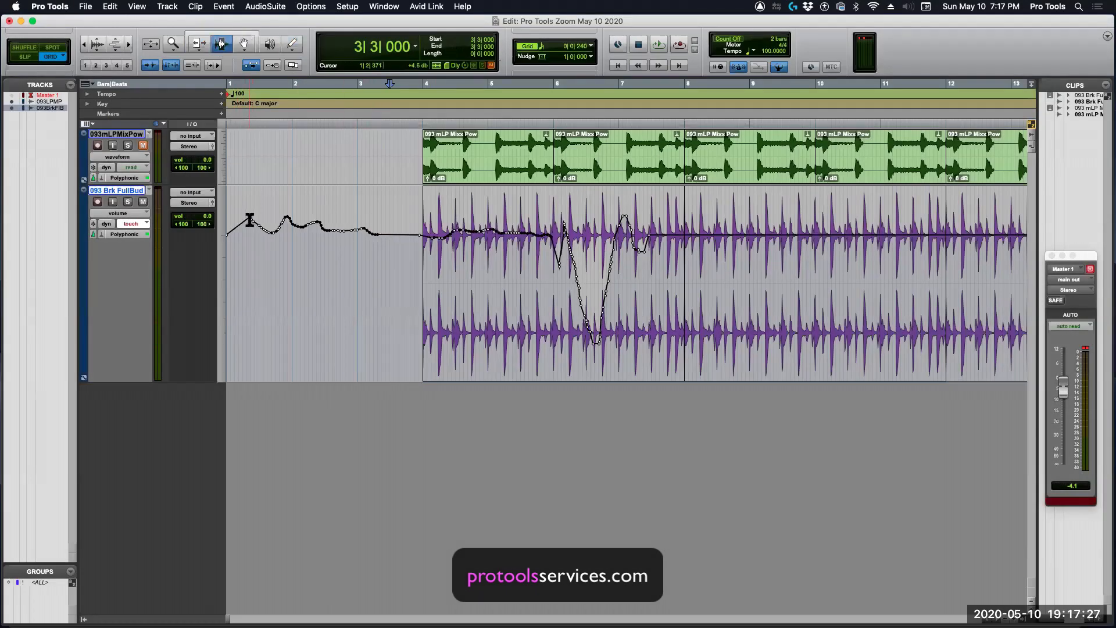
pyautogui.moveTo(250, 220); pyautogui.dragTo(329, 228)
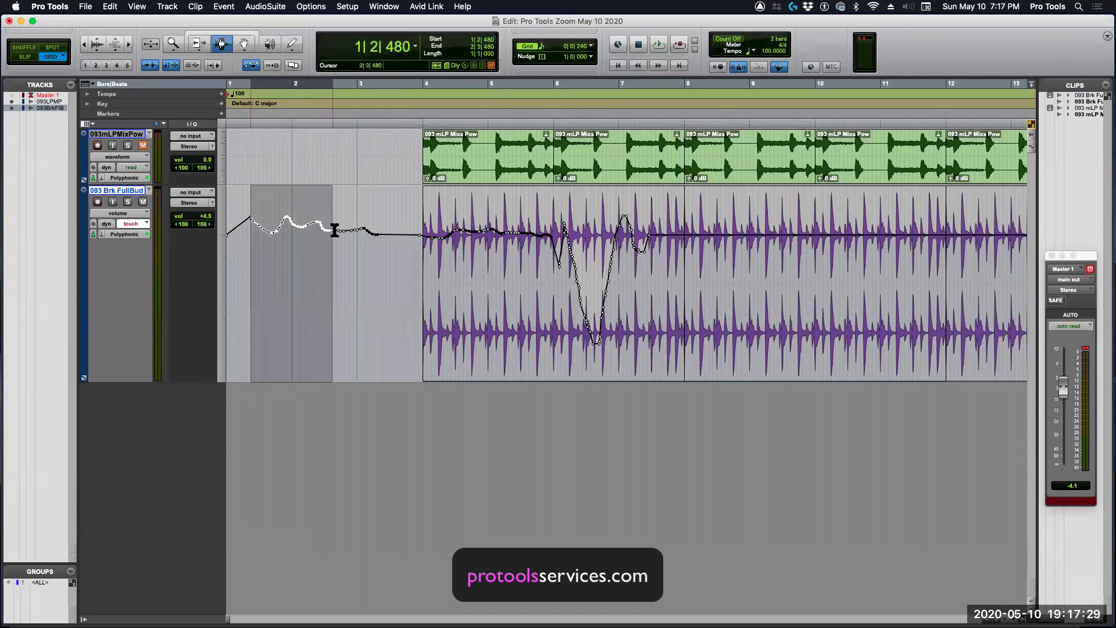
pyautogui.moveTo(249, 221); pyautogui.dragTo(297, 236)
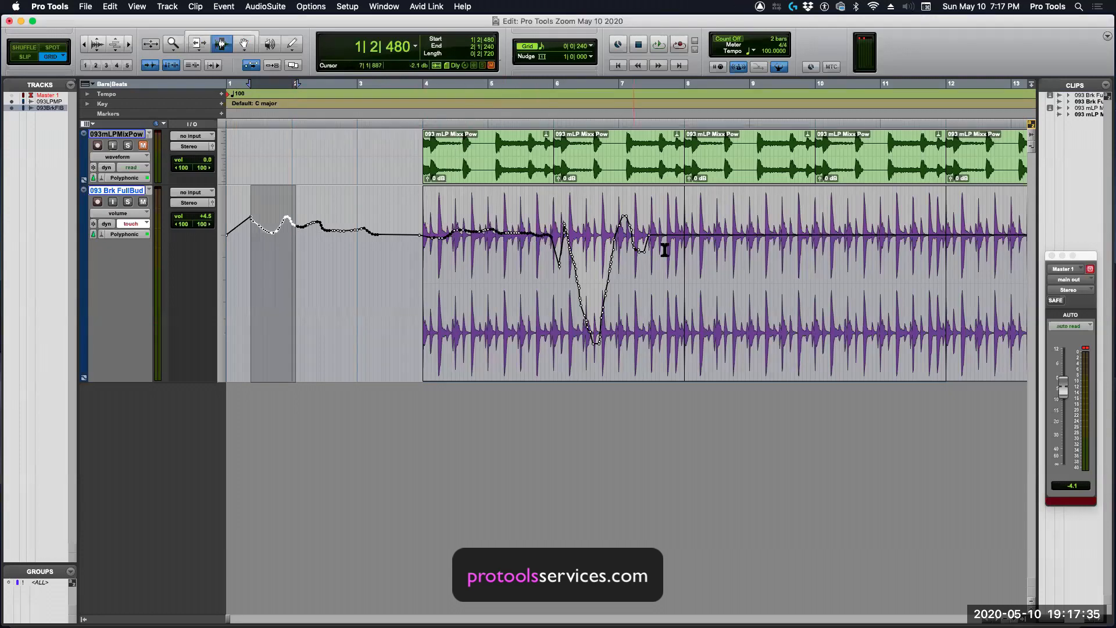
# Step: Copy the volume automation of the first drum clip, bars 4 to 8, and paste it over the second clip at bar 8
pyautogui.doubleClick(584, 240)
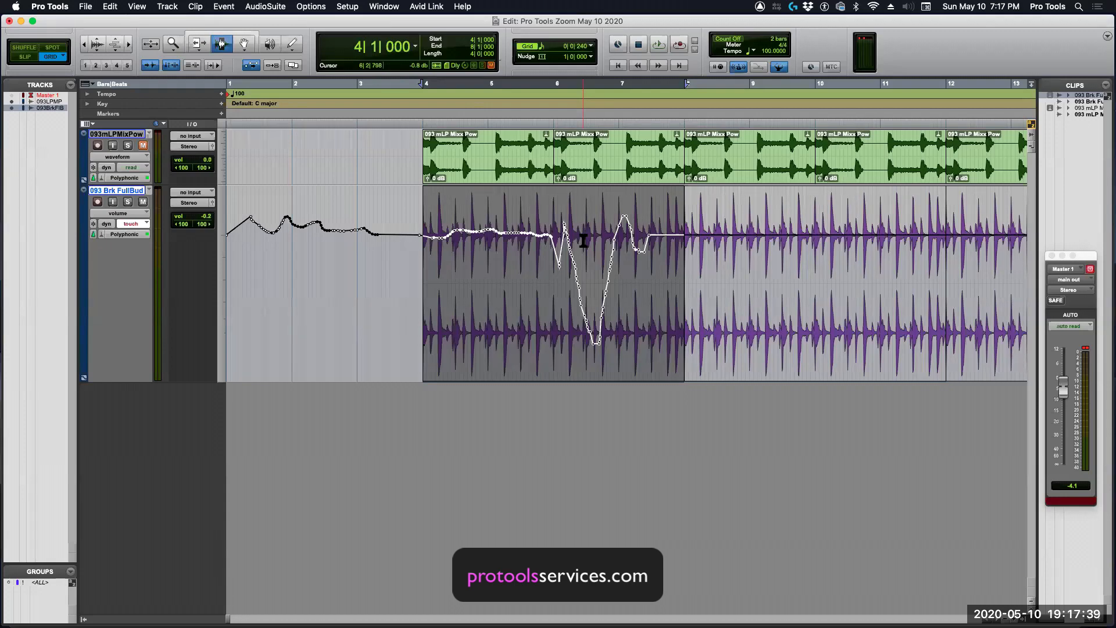
pyautogui.click(800, 229)
pyautogui.doubleClick(799, 229)
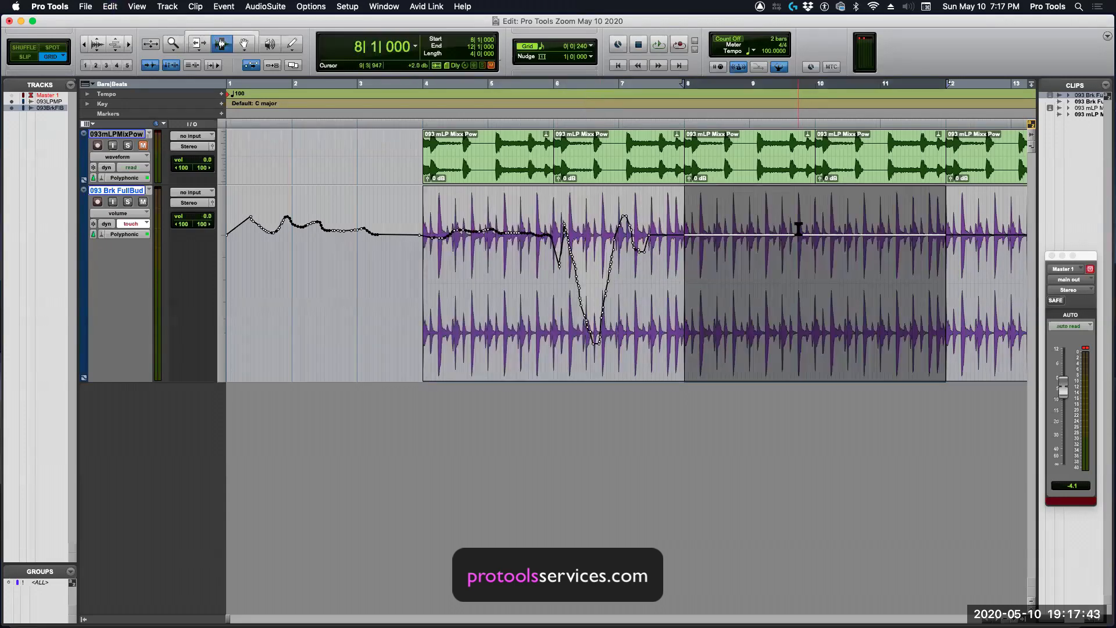
pyautogui.press('super+v')
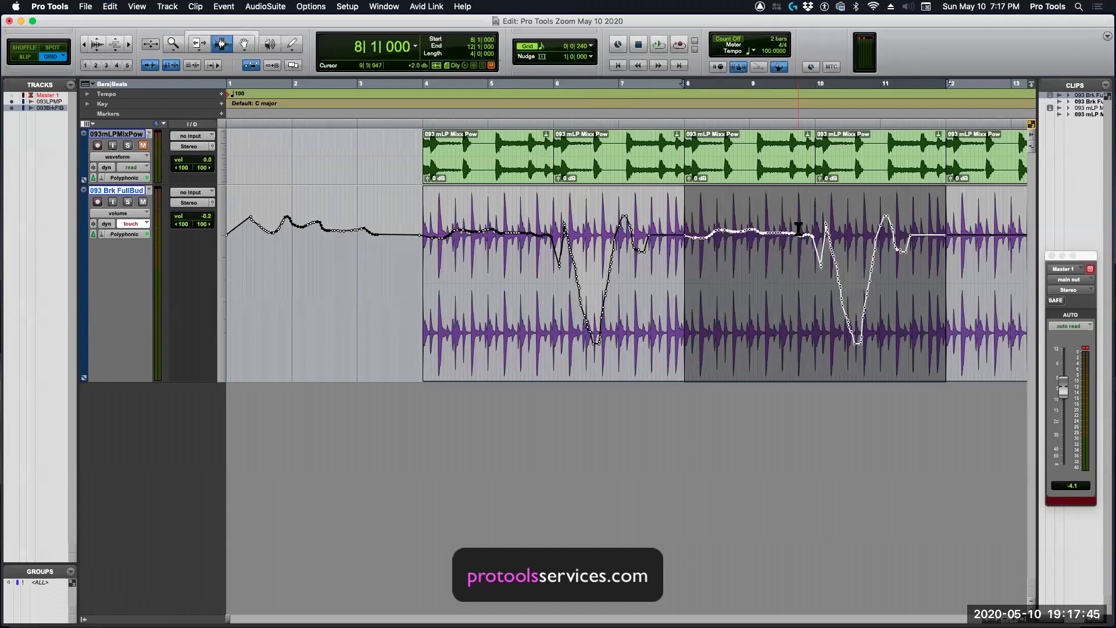
# Step: Duplicate the pasted four-bar volume automation repeatedly along the 093 Brk FullBud track up to bar 40
pyautogui.press('super+bracketleft')
pyautogui.press('super+bracketleft')
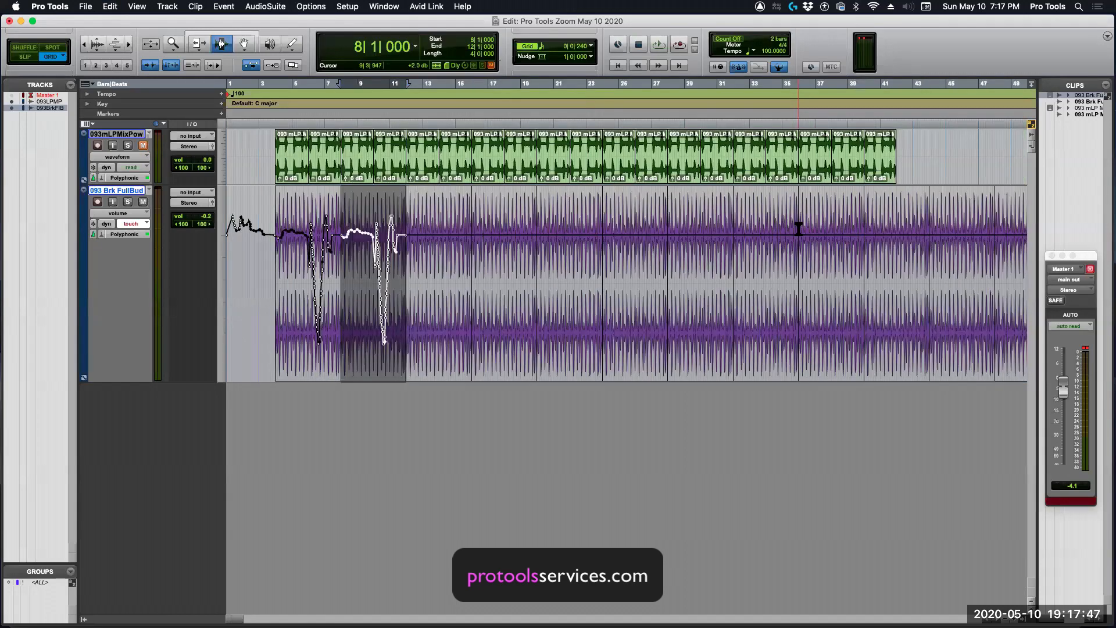
pyautogui.press('super+d')
pyautogui.press('super+d')
pyautogui.press('super+d')
pyautogui.press('super+d')
pyautogui.press('super+d')
pyautogui.press('super+d')
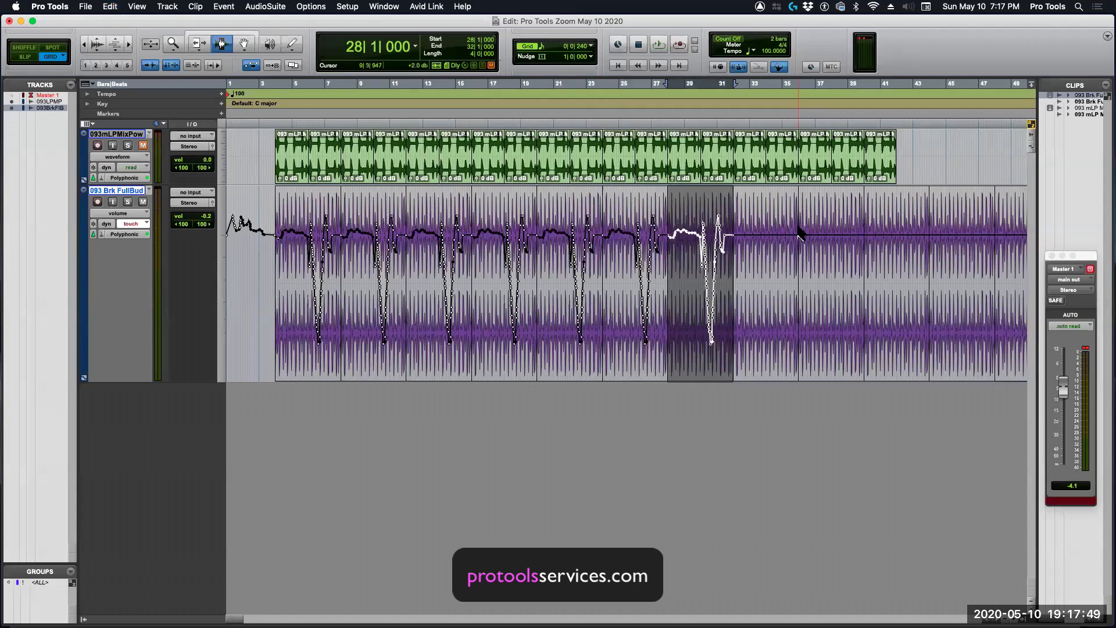
pyautogui.press('super+d')
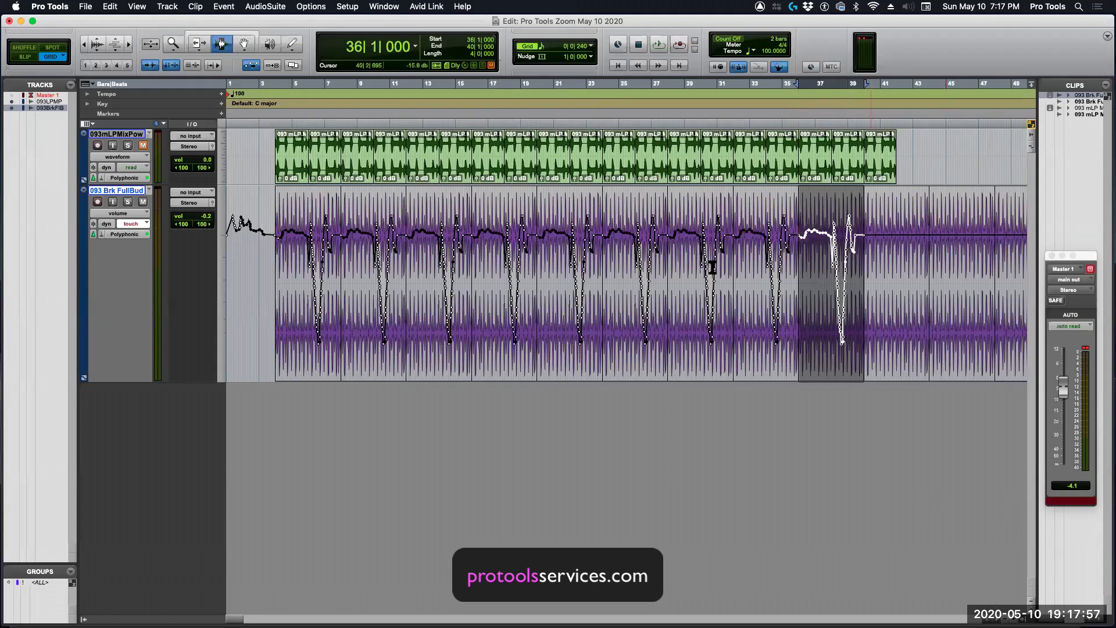
# Step: Switch the 093 Brk FullBud track to waveform view and move its first clip earlier to start at 2|1|480
pyautogui.click(262, 320)
pyautogui.click(135, 214)
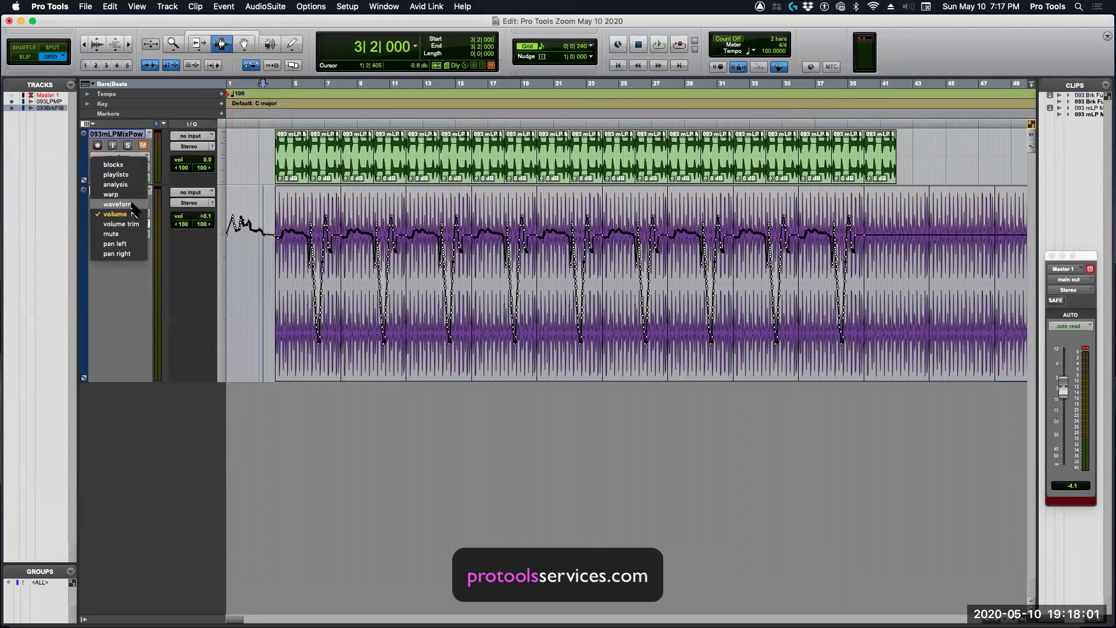
pyautogui.click(119, 204)
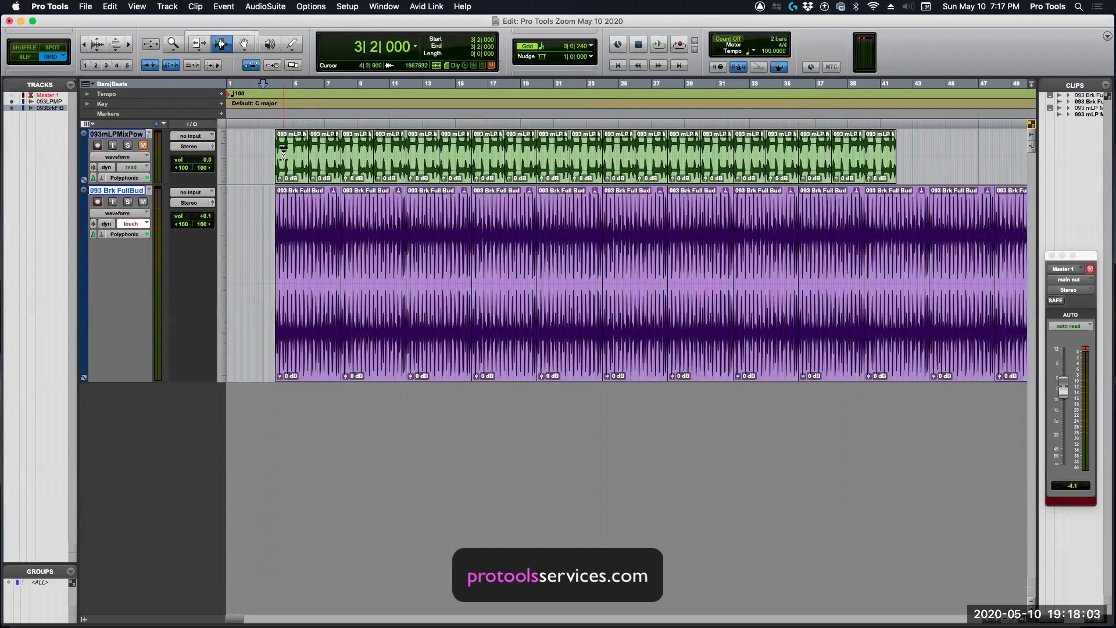
pyautogui.click(213, 34)
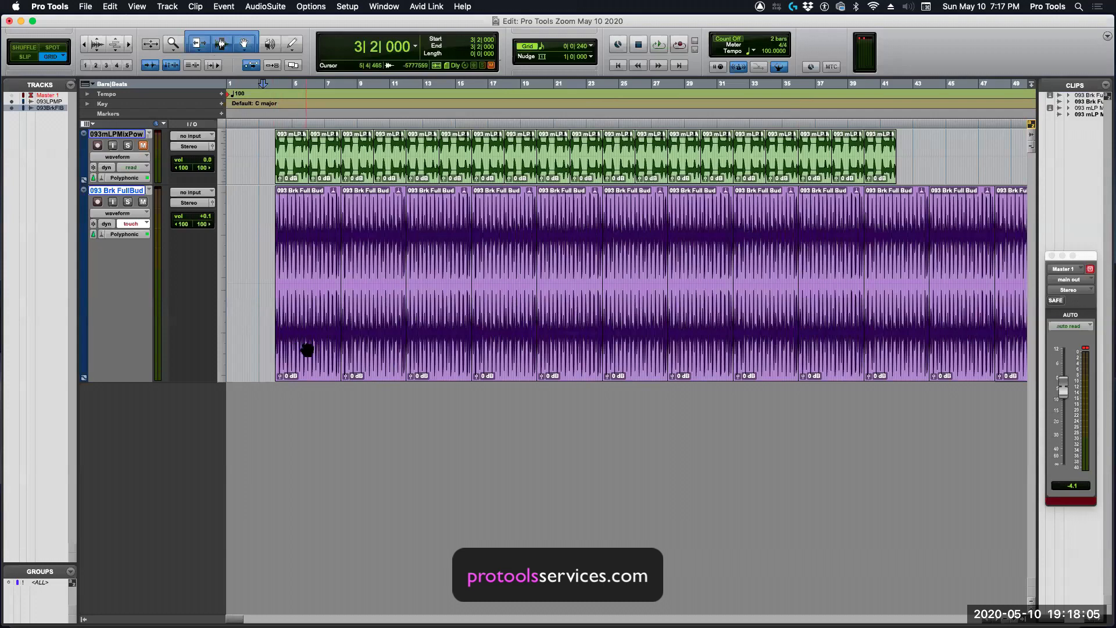
pyautogui.moveTo(306, 347); pyautogui.dragTo(277, 351)
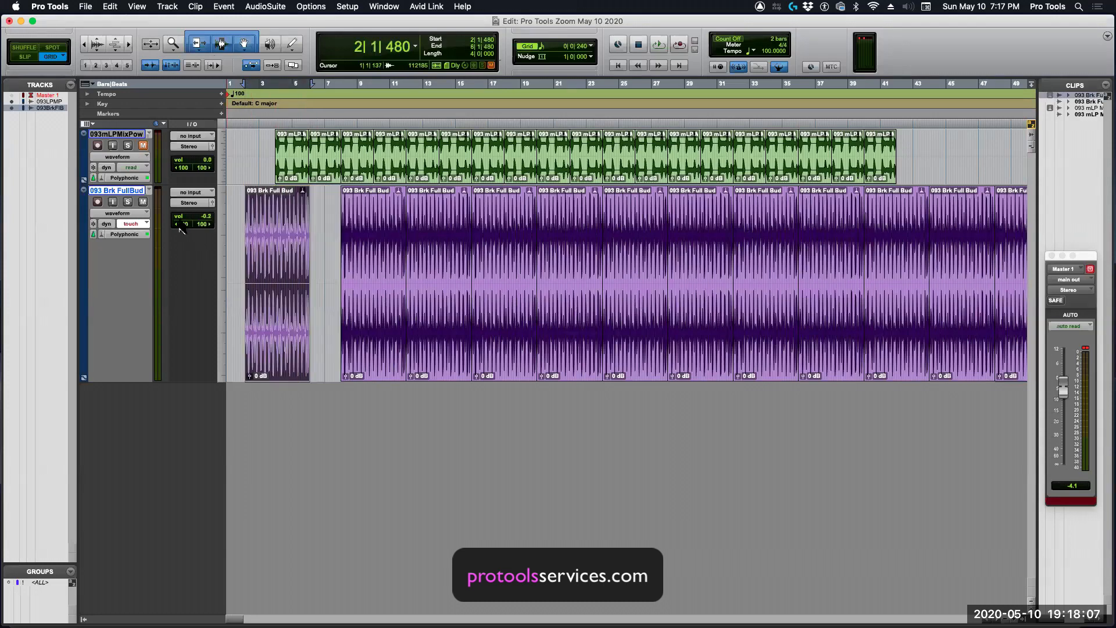
# Step: Switch the 093 Brk FullBud track back to volume view and undo the move of its first clip
pyautogui.click(122, 213)
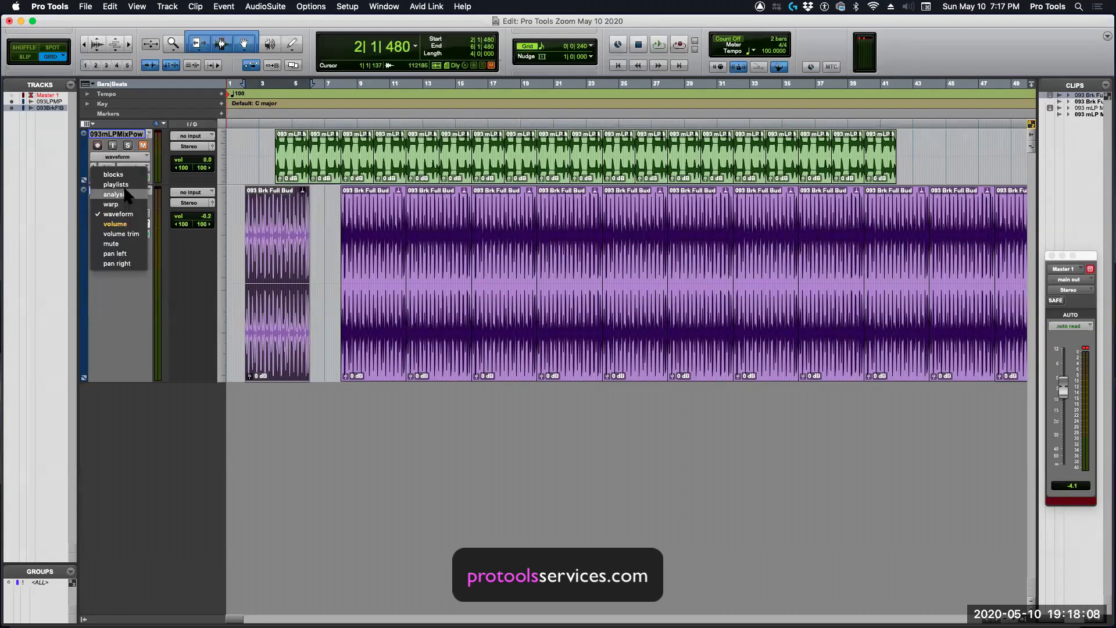
pyautogui.click(114, 224)
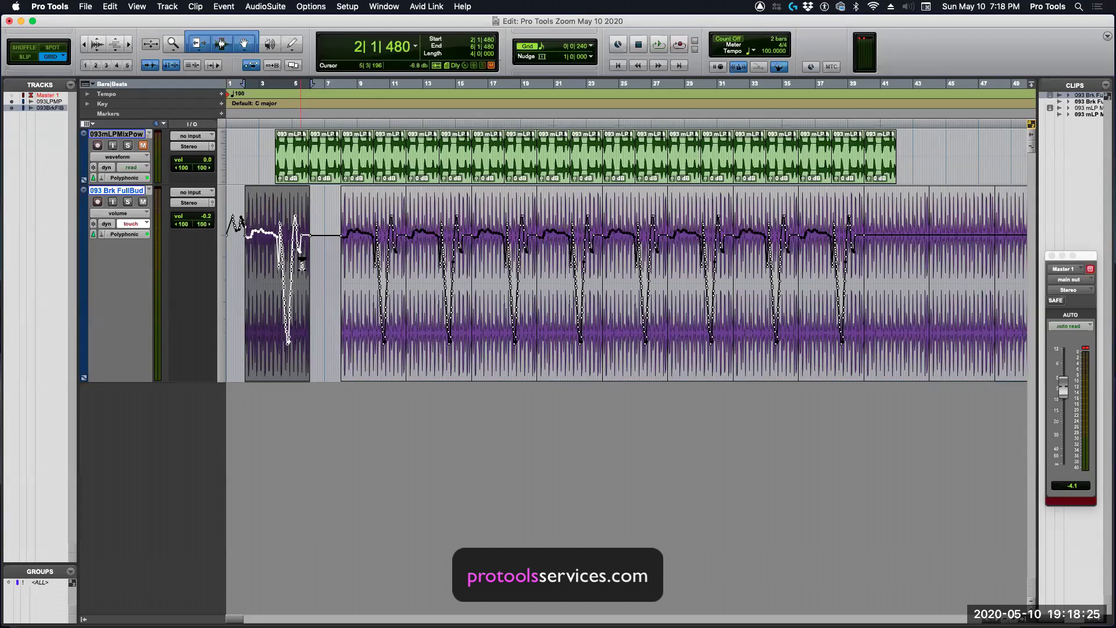
pyautogui.press('super+z')
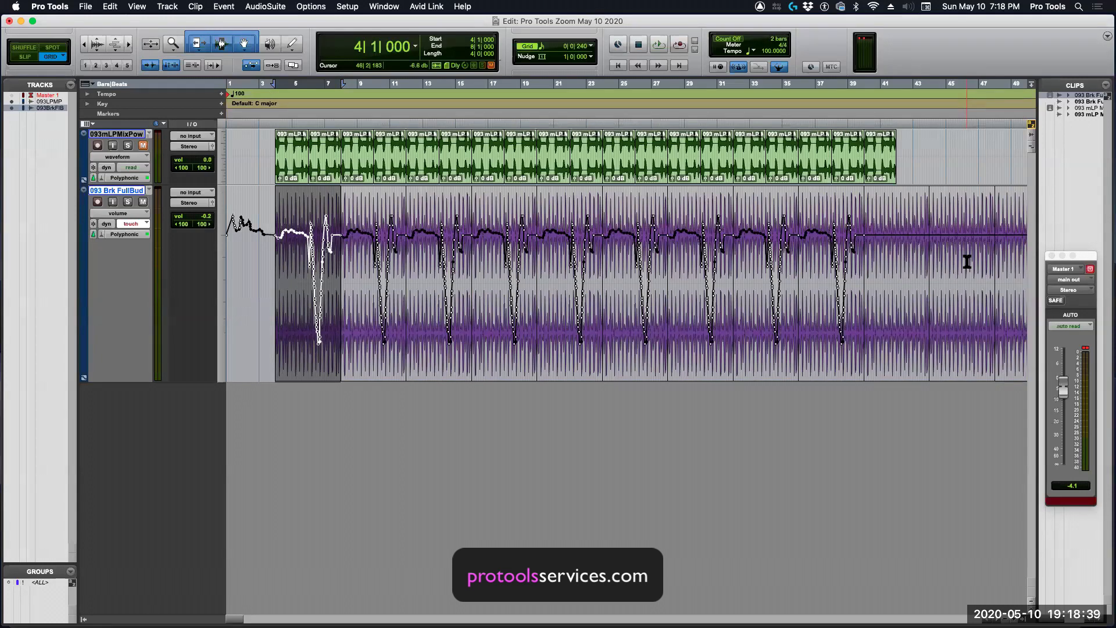
pyautogui.press('super+bracketright')
pyautogui.press('super+bracketright')
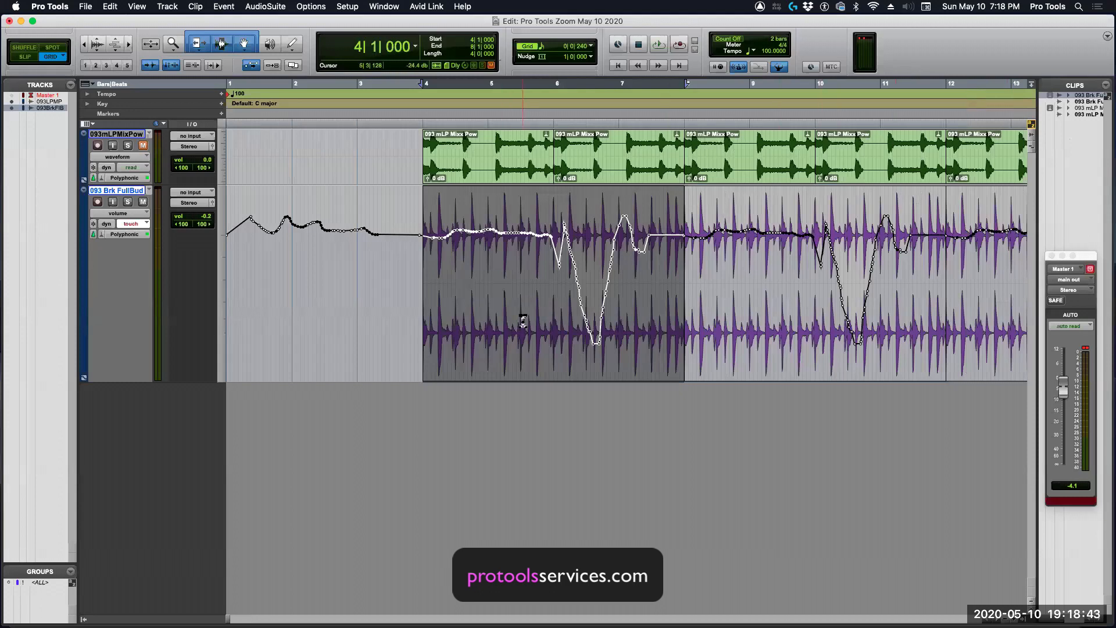
# Step: Record a touch volume automation pass starting just before bar 4, dipping the 093 Brk FullBud level around bar 5
pyautogui.click(562, 297)
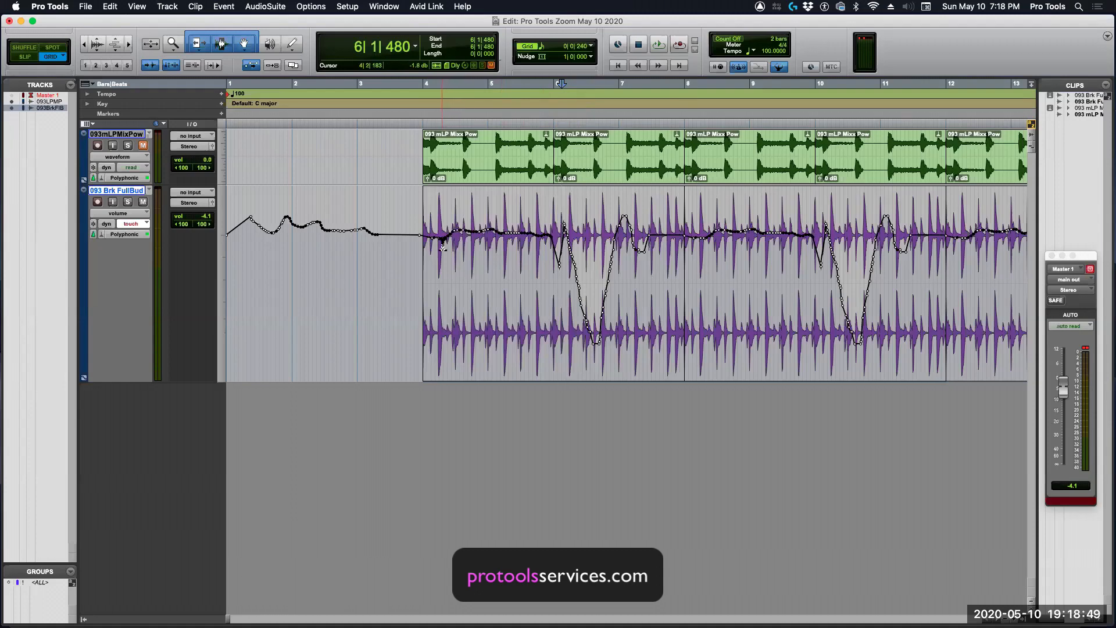
pyautogui.click(419, 242)
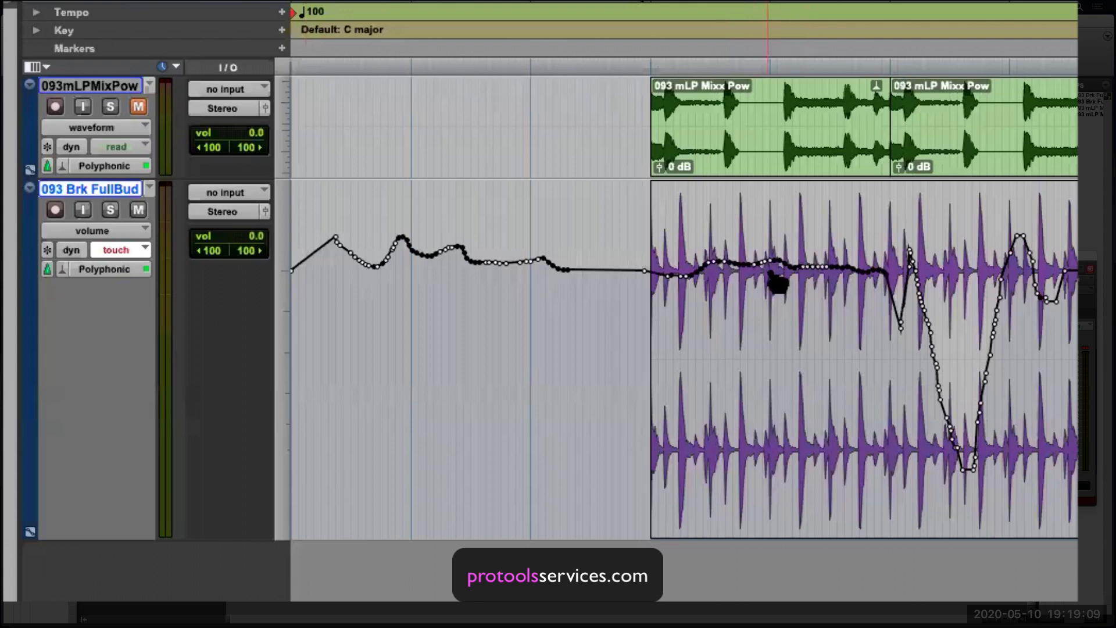
pyautogui.moveTo(729, 317); pyautogui.dragTo(842, 344)
pyautogui.click(620, 302)
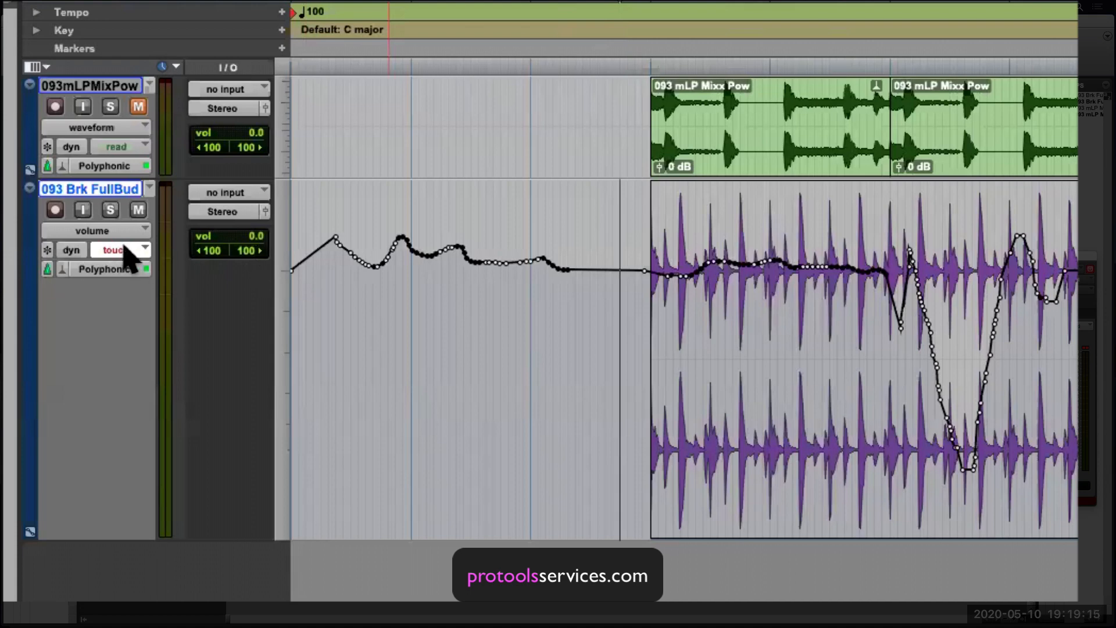
pyautogui.press('space')
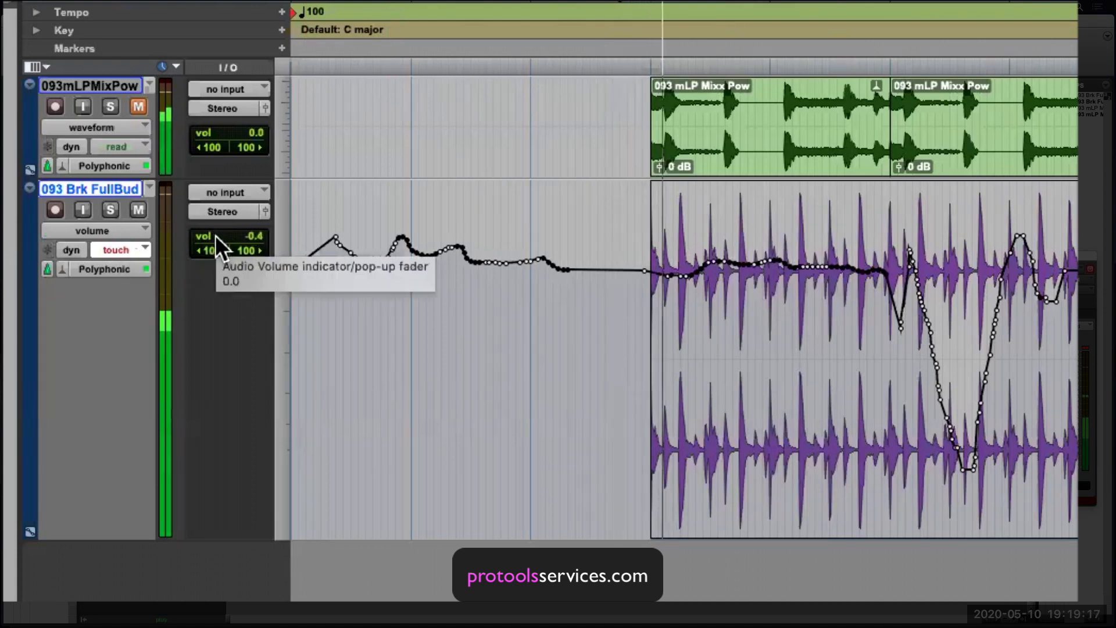
pyautogui.moveTo(216, 235); pyautogui.dragTo(242, 273)
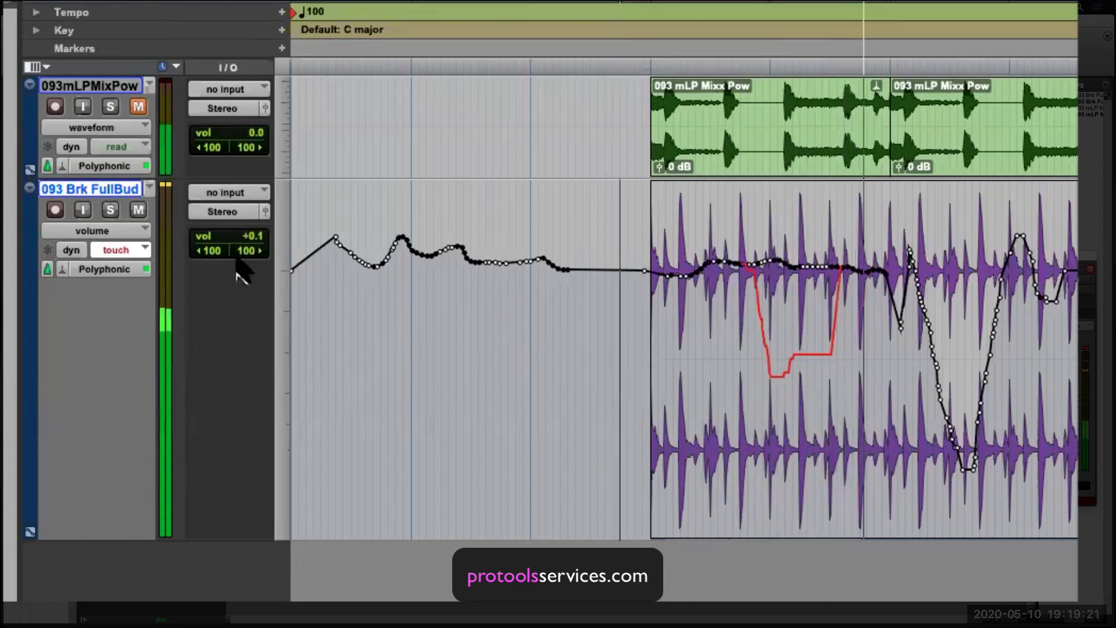
pyautogui.press('space')
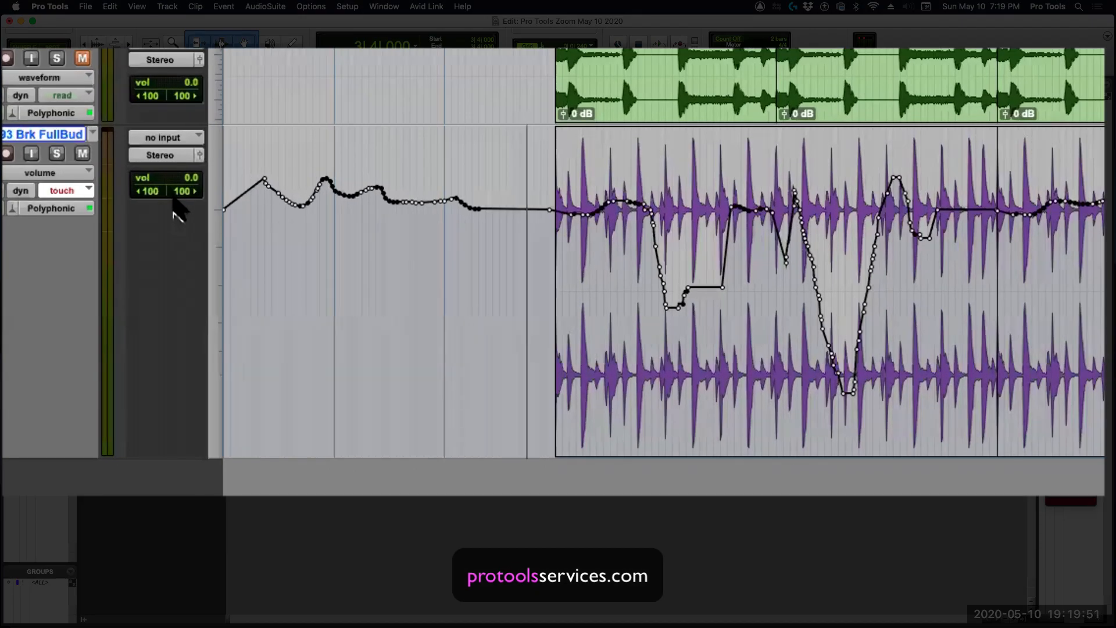
# Step: Set the 093 Brk FullBud track to latch and record a volume pass from 1|2|480, lowering the level to about -13.2 dB until after bar 5
pyautogui.click(65, 190)
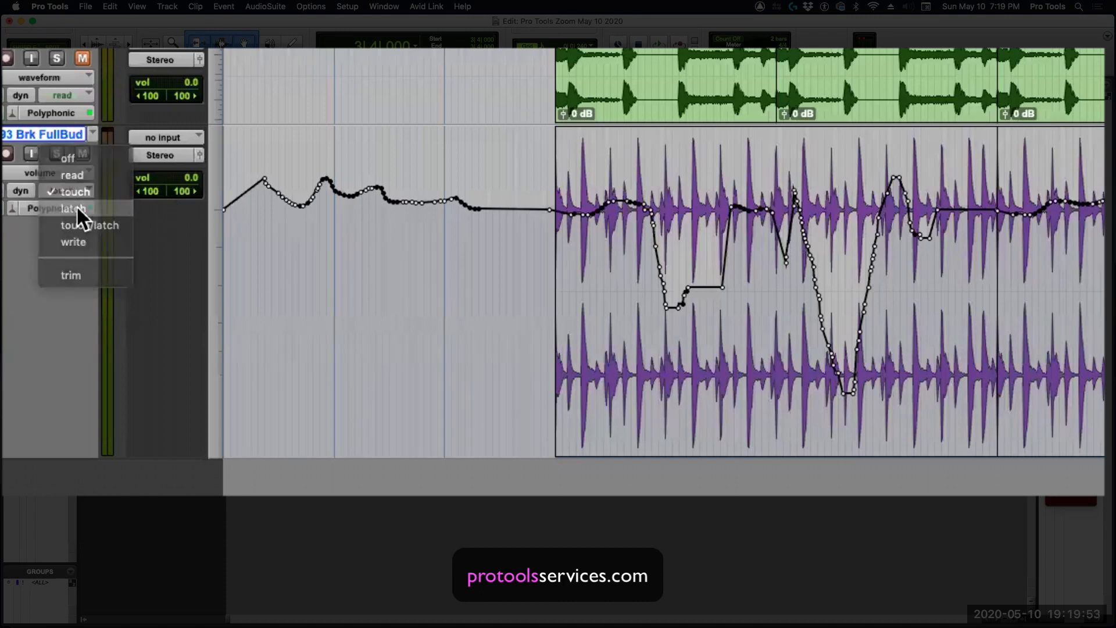
pyautogui.click(70, 207)
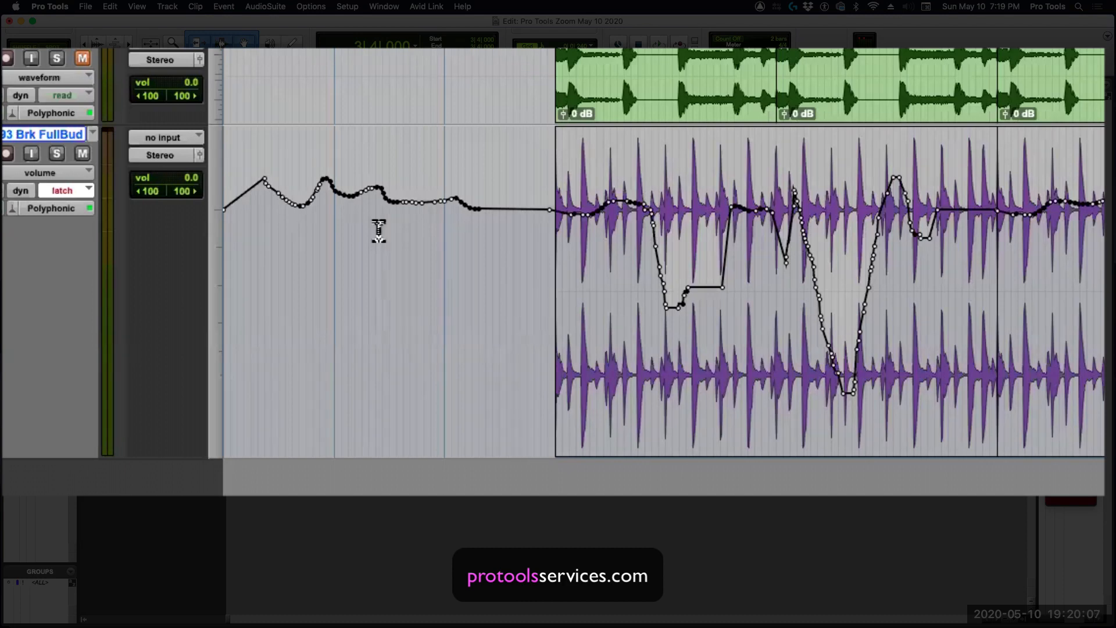
pyautogui.click(265, 224)
pyautogui.press('space')
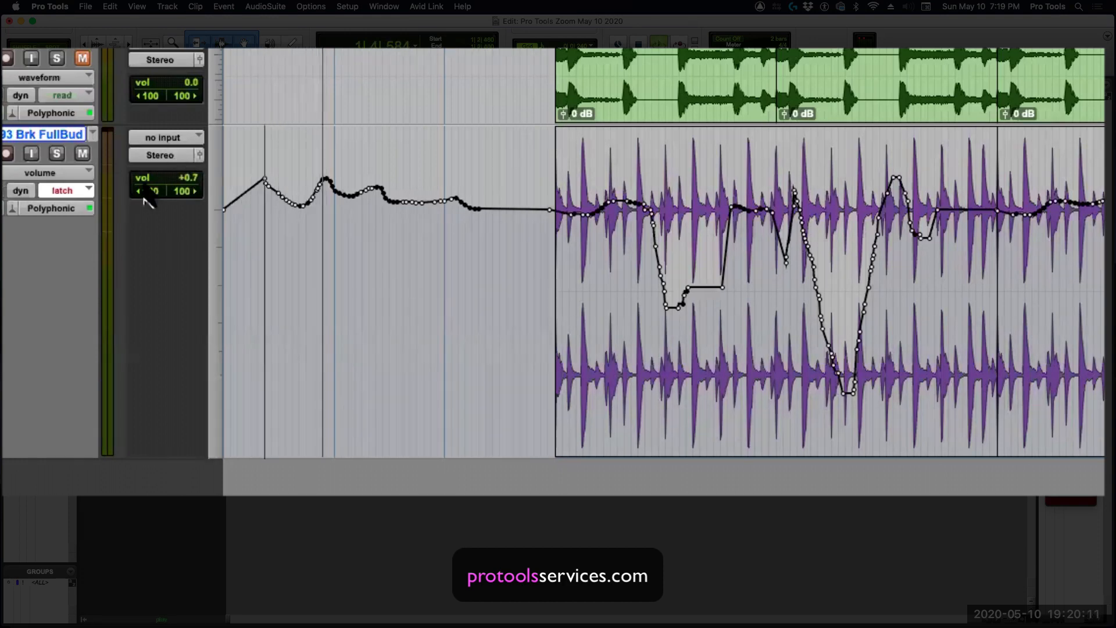
pyautogui.moveTo(150, 193)
pyautogui.mouseDown()
pyautogui.moveTo(154, 185)
pyautogui.moveTo(154, 215)
pyautogui.mouseUp()
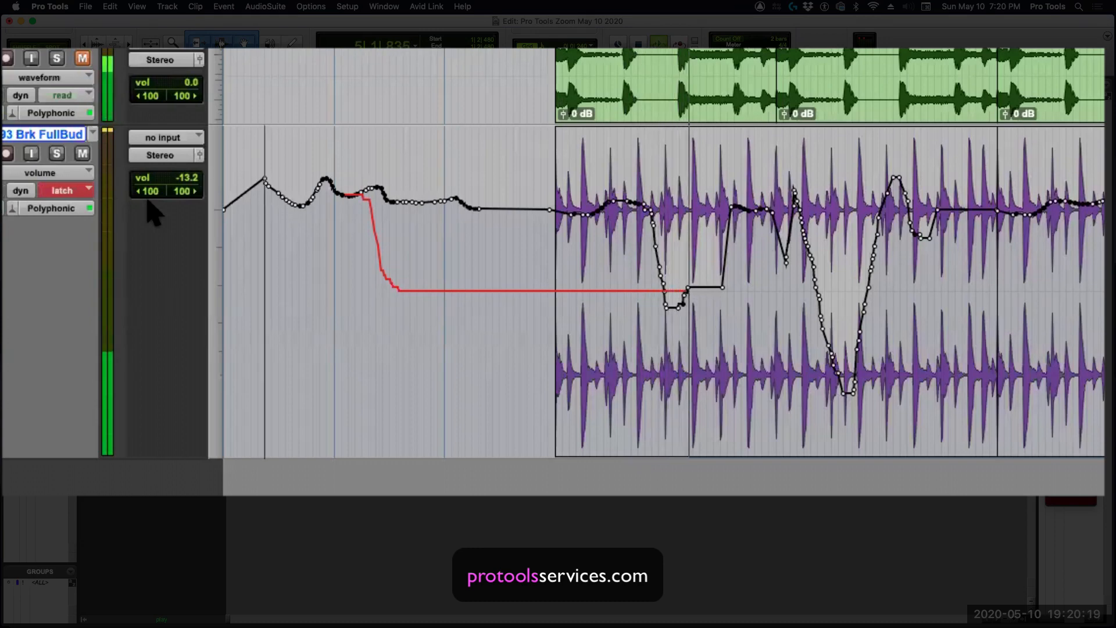
pyautogui.press('space')
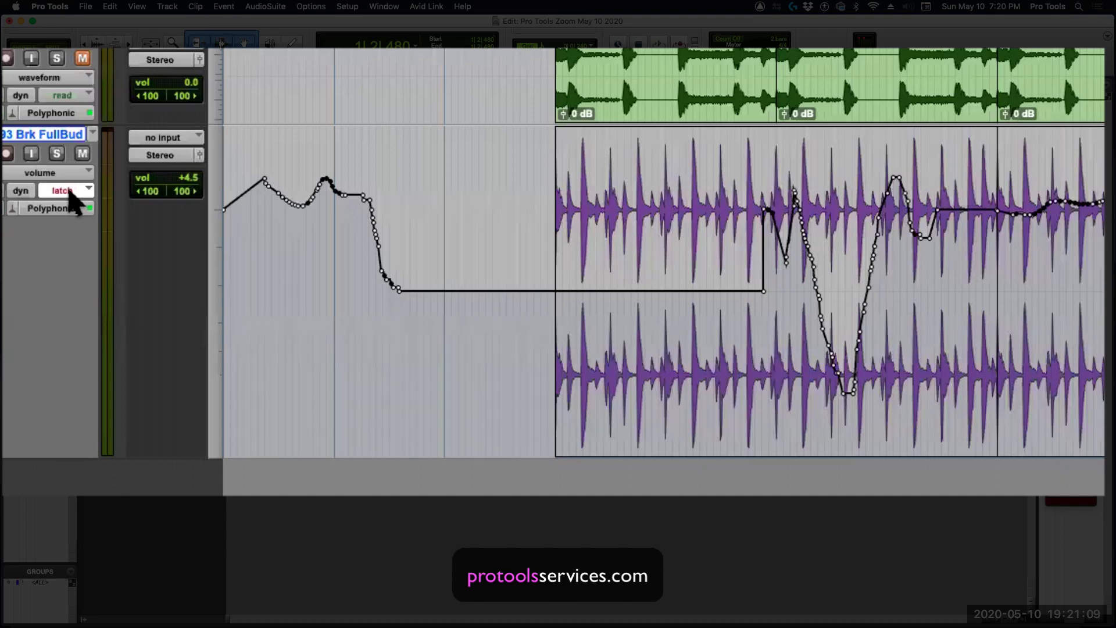
# Step: Undo the latch pass and record another from 1|2|480, lowering the 093 Brk FullBud volume to about -7.9 dB until just after bar 6
pyautogui.moveTo(384, 303); pyautogui.dragTo(776, 342)
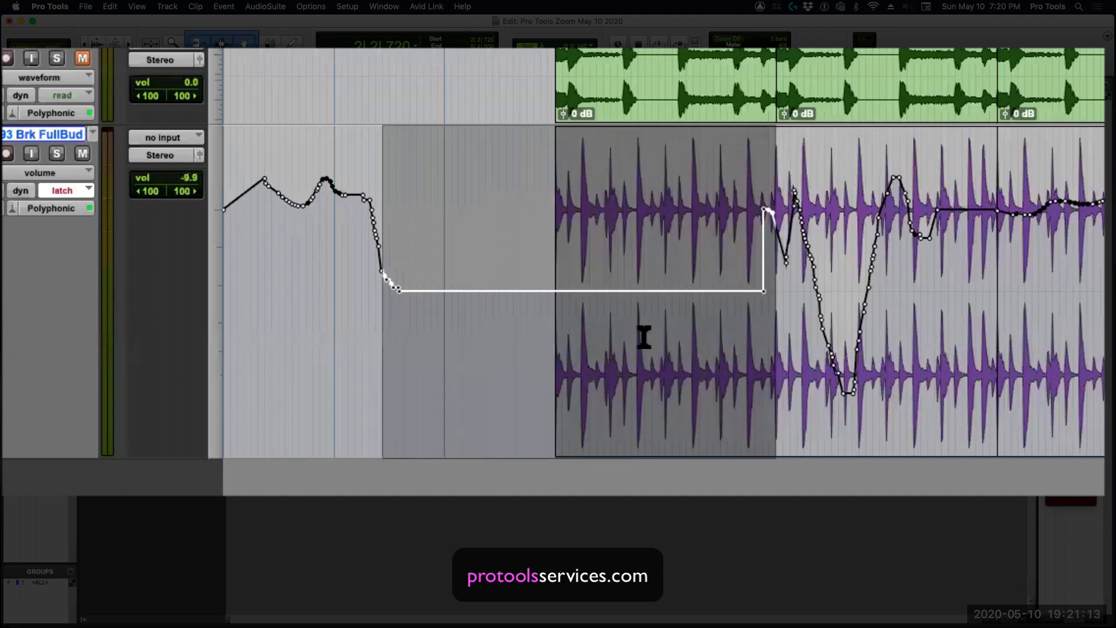
pyautogui.press('super+z')
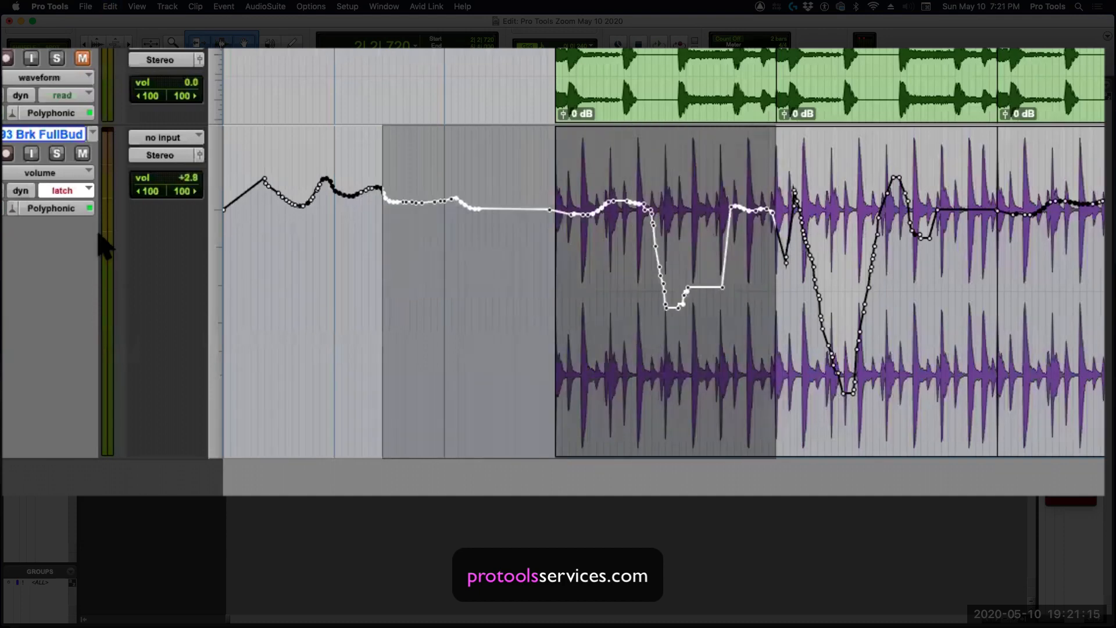
pyautogui.click(265, 221)
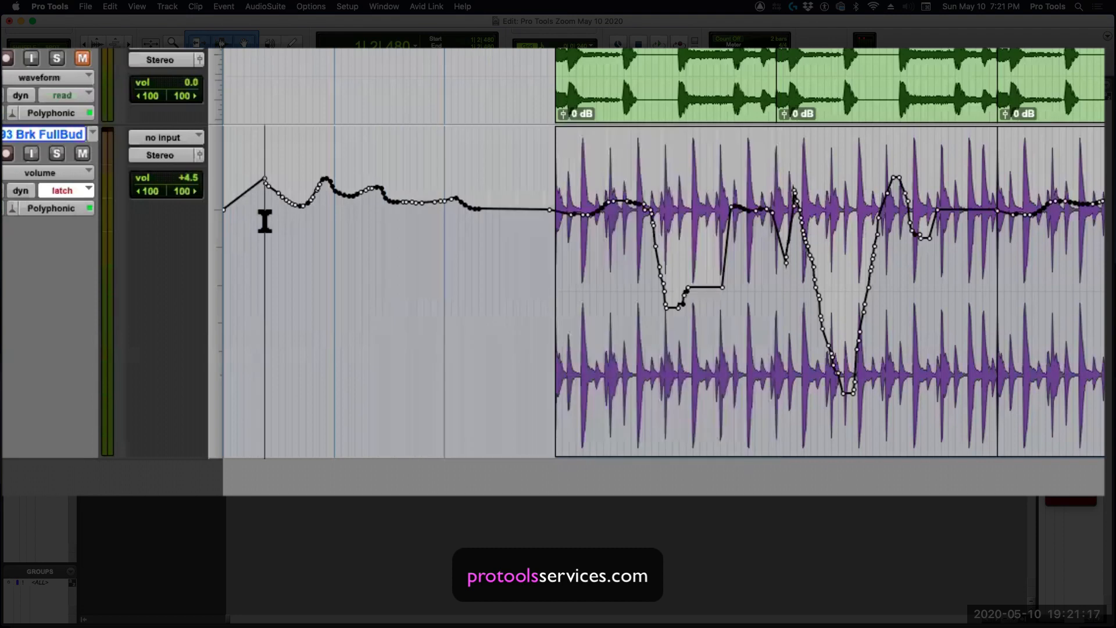
pyautogui.press('space')
pyautogui.moveTo(170, 182); pyautogui.dragTo(168, 194)
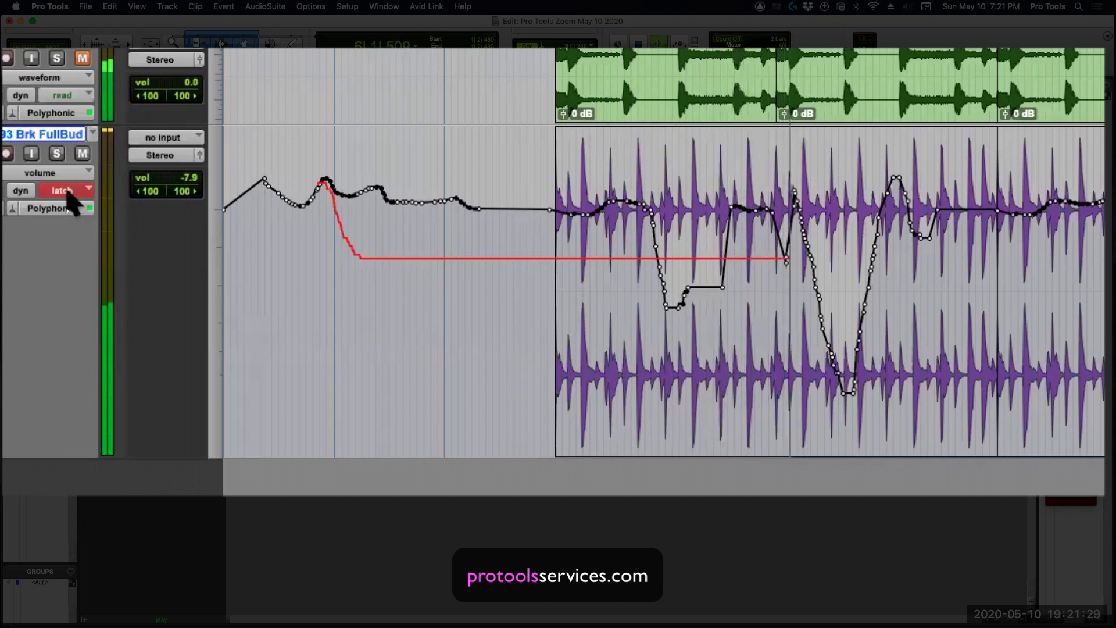
pyautogui.keyDown('super'); pyautogui.click(66, 190); pyautogui.keyUp('super')
pyautogui.press('space')
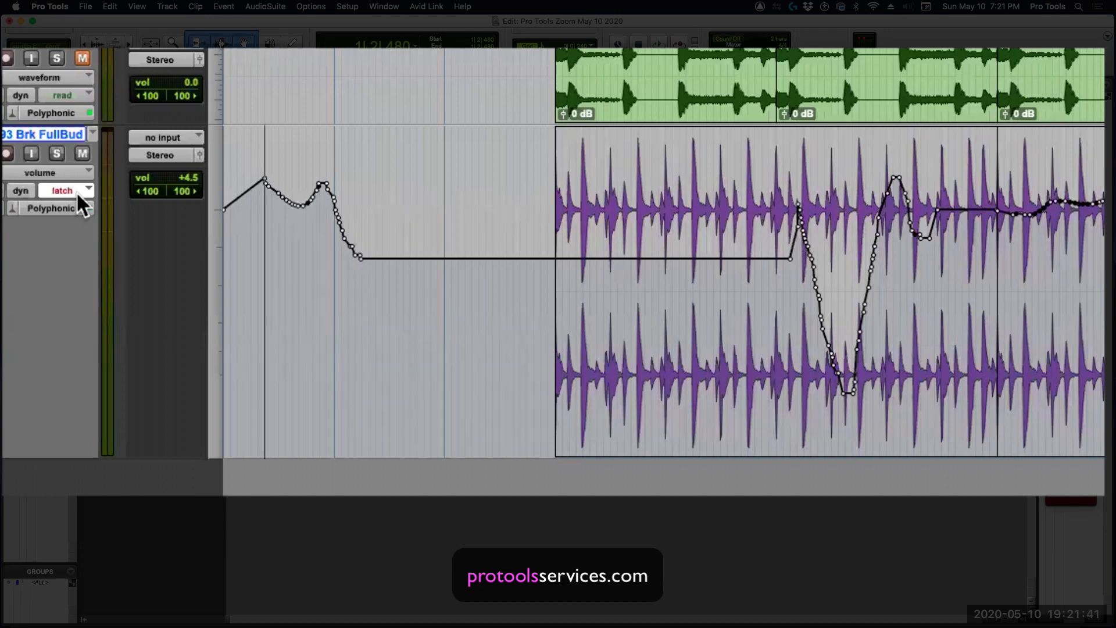
# Step: Turn automation off on the 093 Brk FullBud track, play it from 1|2|480 and lower its volume to -15.2 dB
pyautogui.click(77, 193)
pyautogui.click(80, 141)
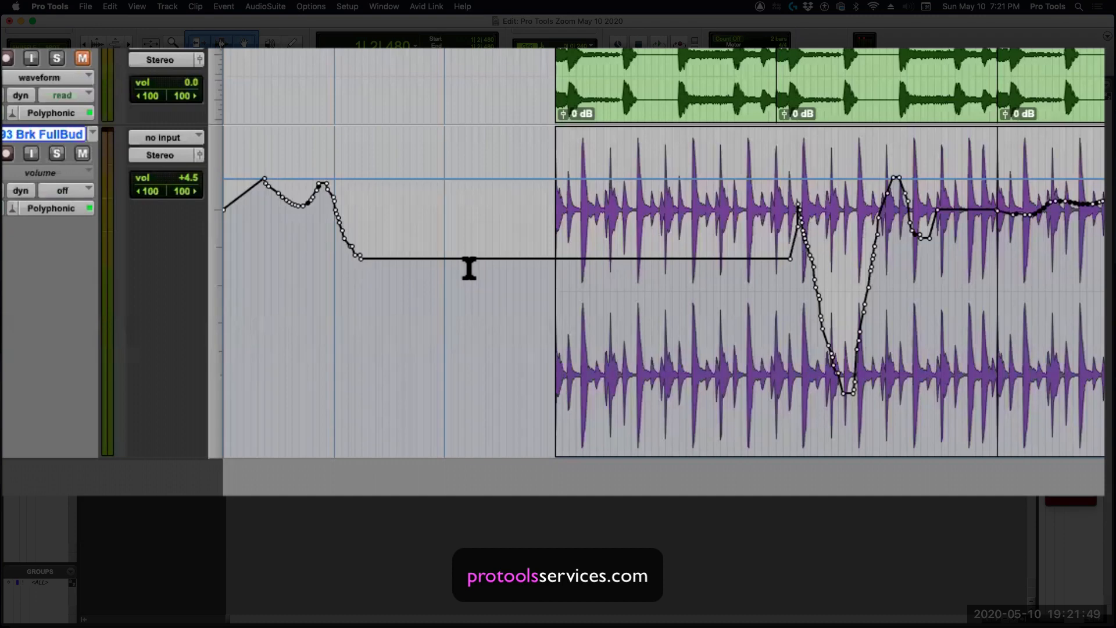
pyautogui.press('space')
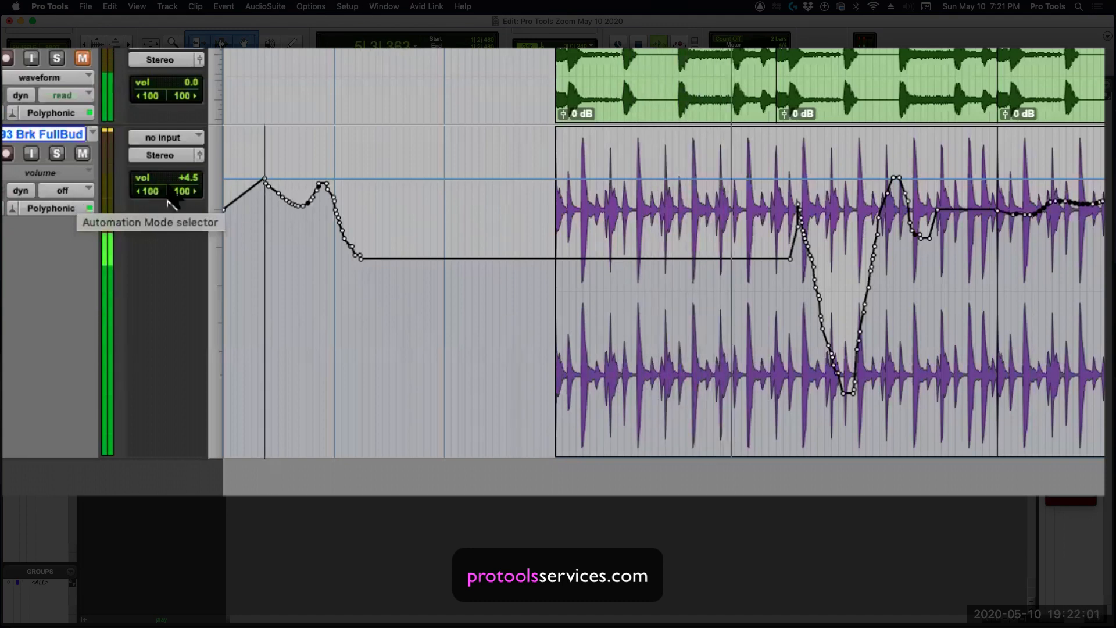
pyautogui.moveTo(163, 178); pyautogui.dragTo(162, 201)
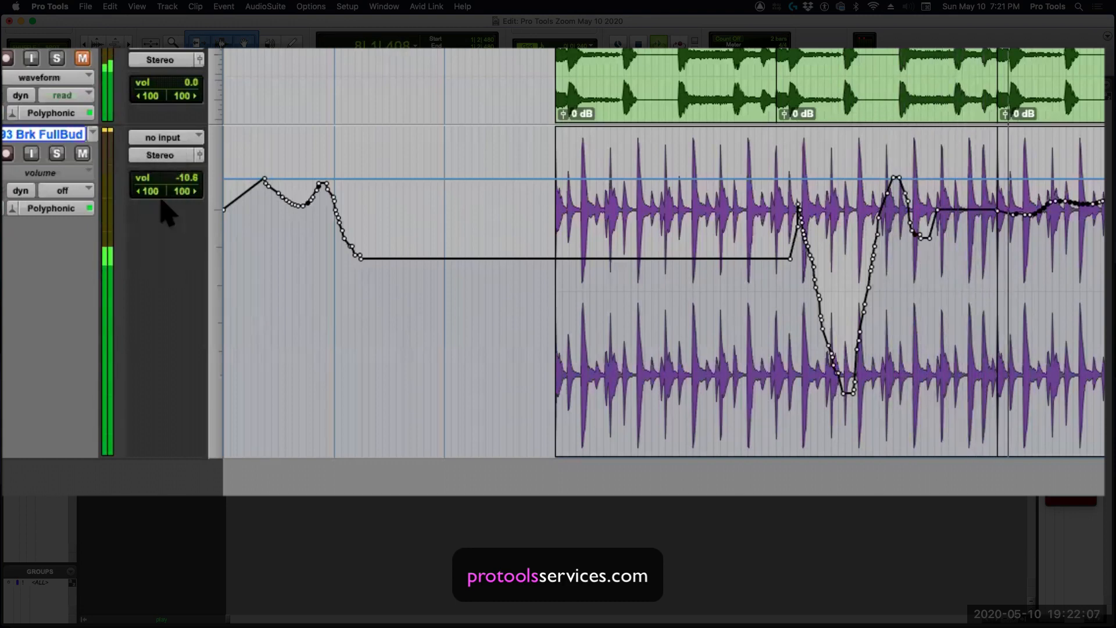
pyautogui.press('space')
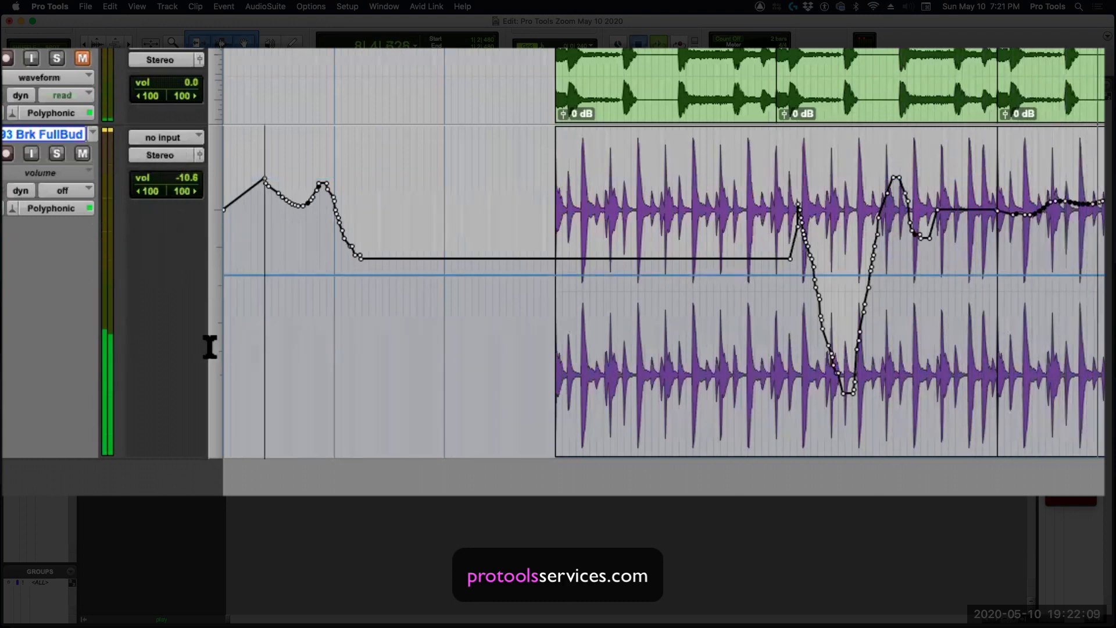
pyautogui.click(263, 254)
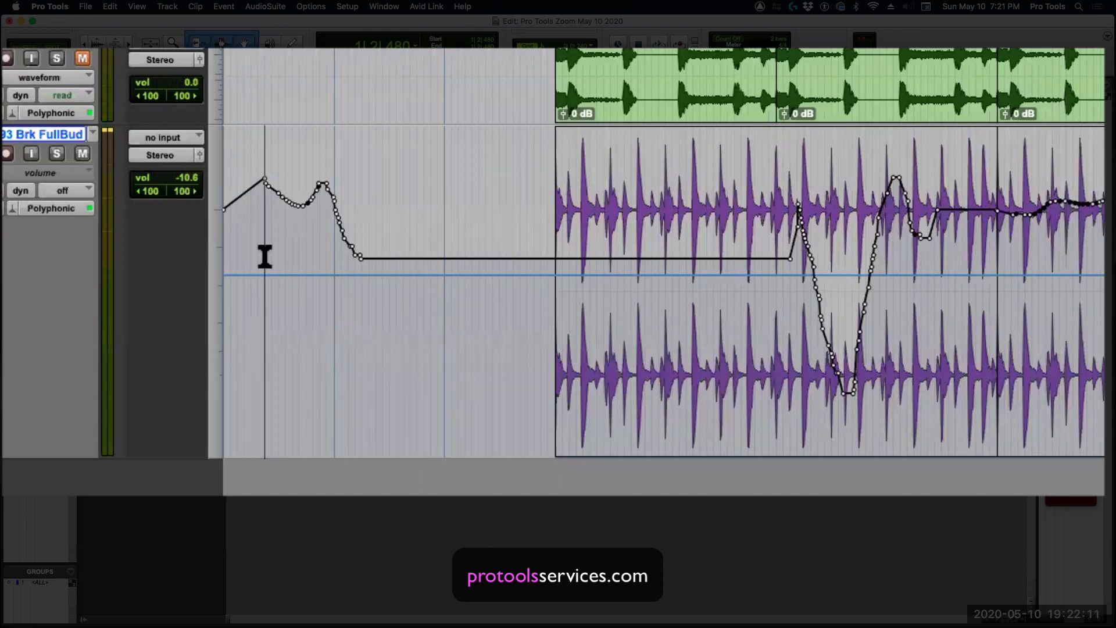
pyautogui.scroll(-3, 390, 178)
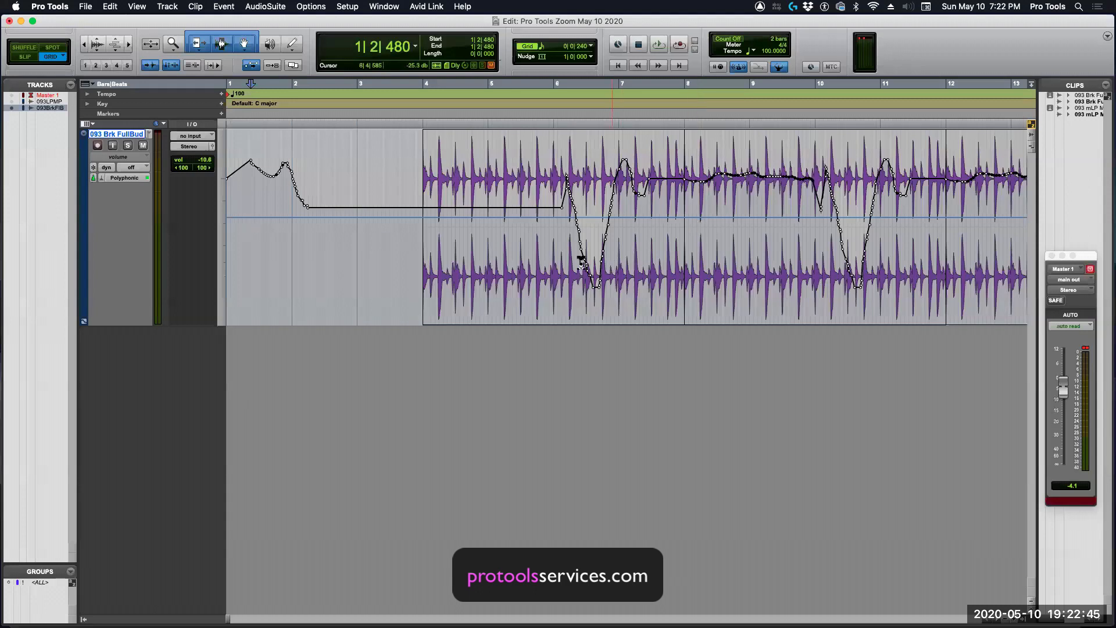
pyautogui.moveTo(194, 160); pyautogui.dragTo(193, 170)
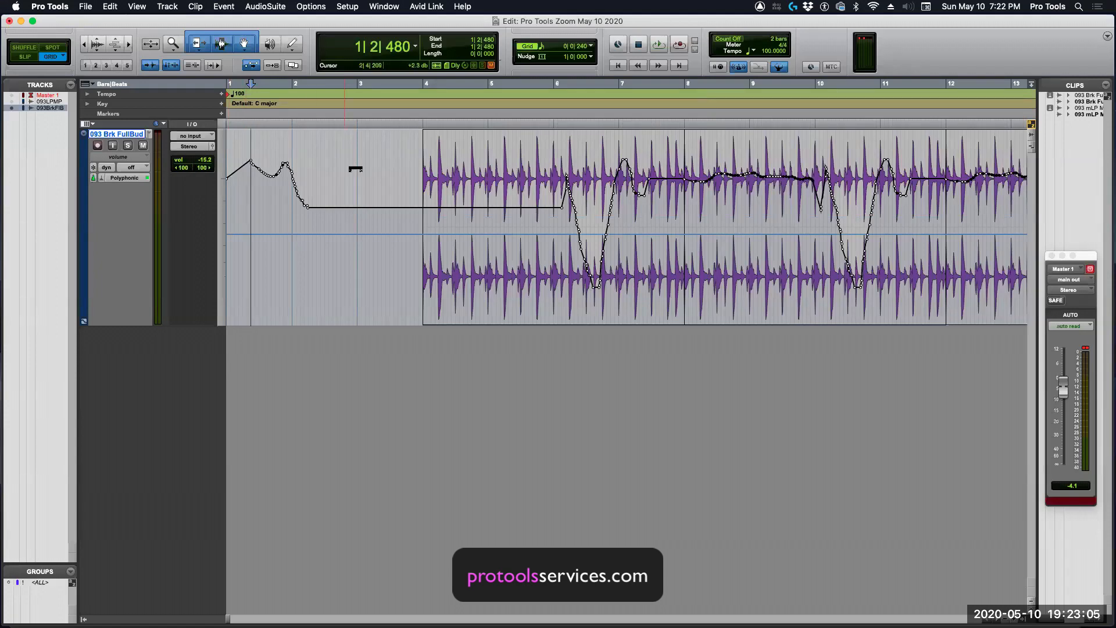
# Step: Set the 093 Brk FullBud track's automation mode to read and lower its volume to -17.2 dB with playback stopped
pyautogui.moveTo(338, 227); pyautogui.dragTo(596, 233)
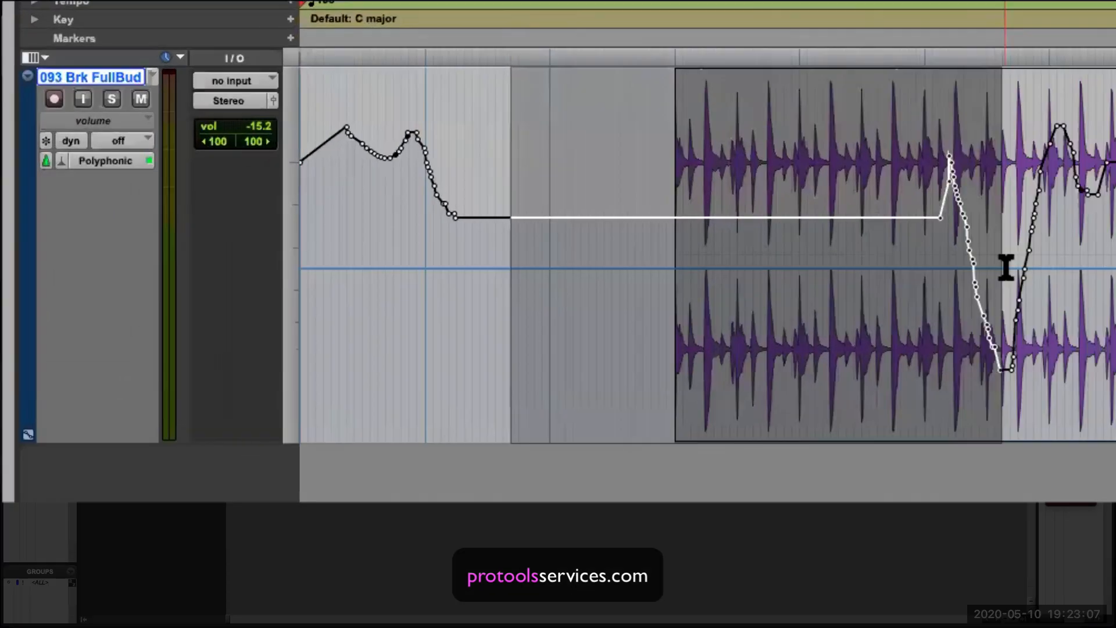
pyautogui.click(125, 139)
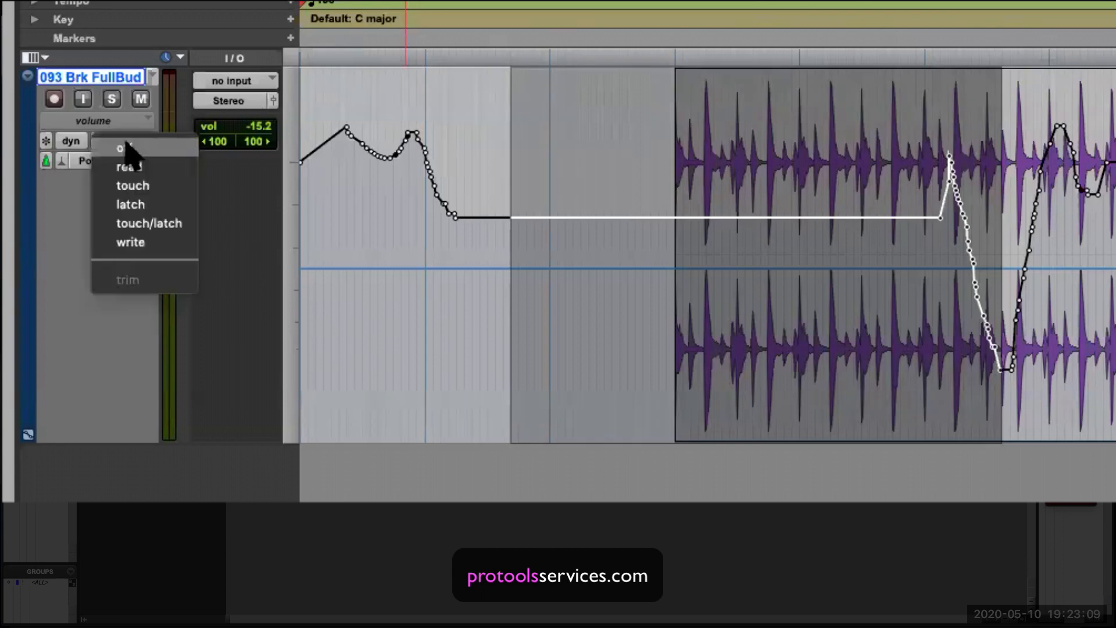
pyautogui.click(126, 166)
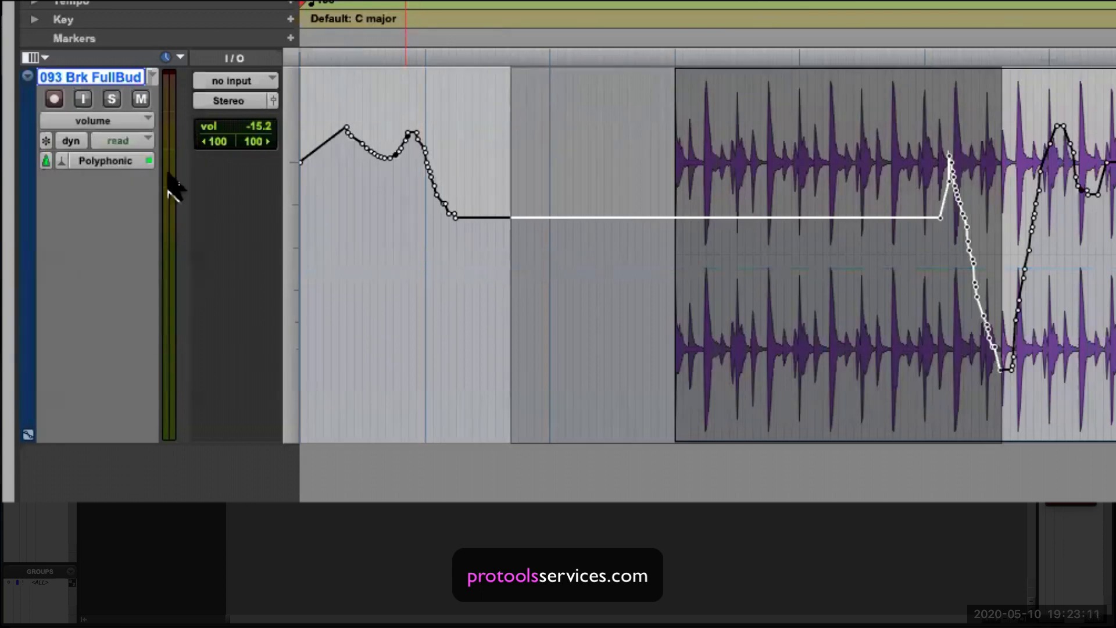
pyautogui.click(553, 248)
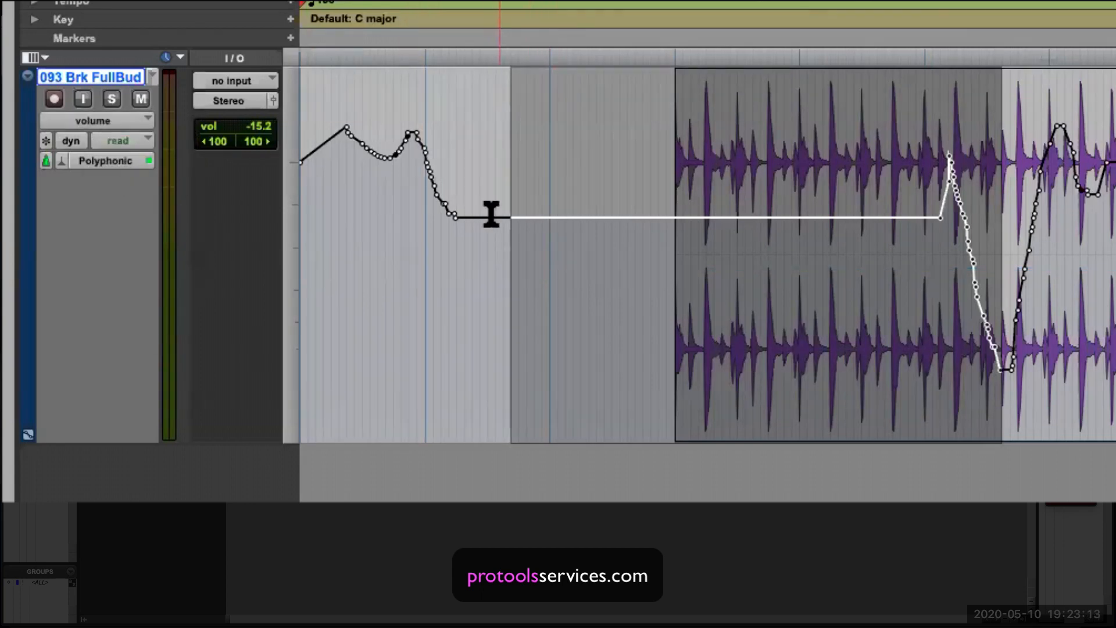
pyautogui.click(223, 136)
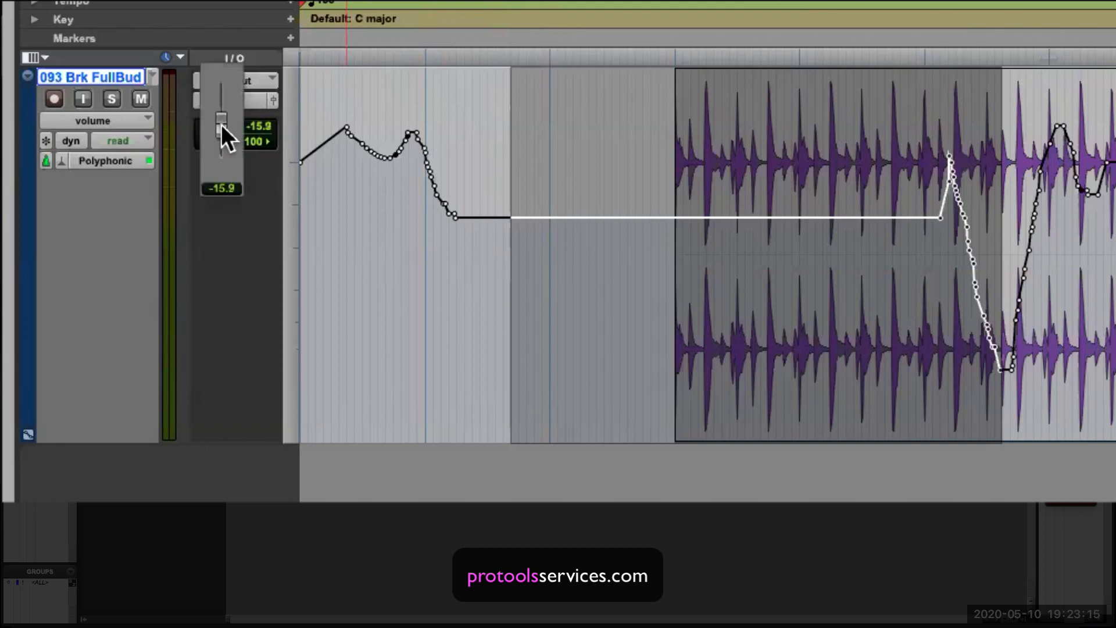
pyautogui.moveTo(220, 125); pyautogui.dragTo(221, 127)
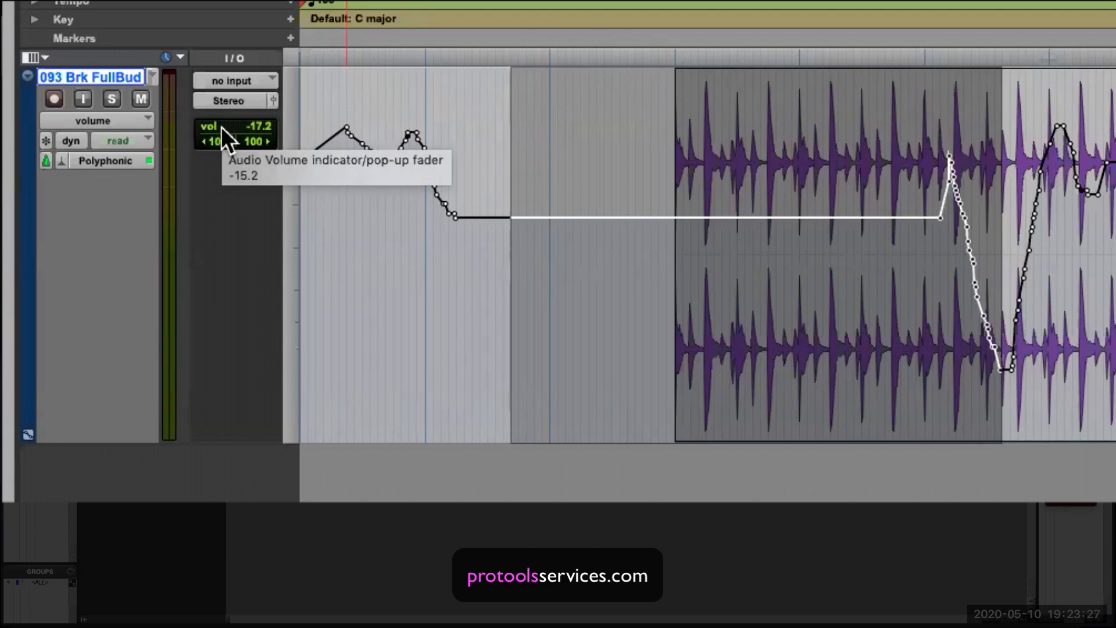
# Step: Set the 093 Brk FullBud track to write mode and record a flat -17.2 dB volume pass from just before bar 2 to late bar 4
pyautogui.click(122, 142)
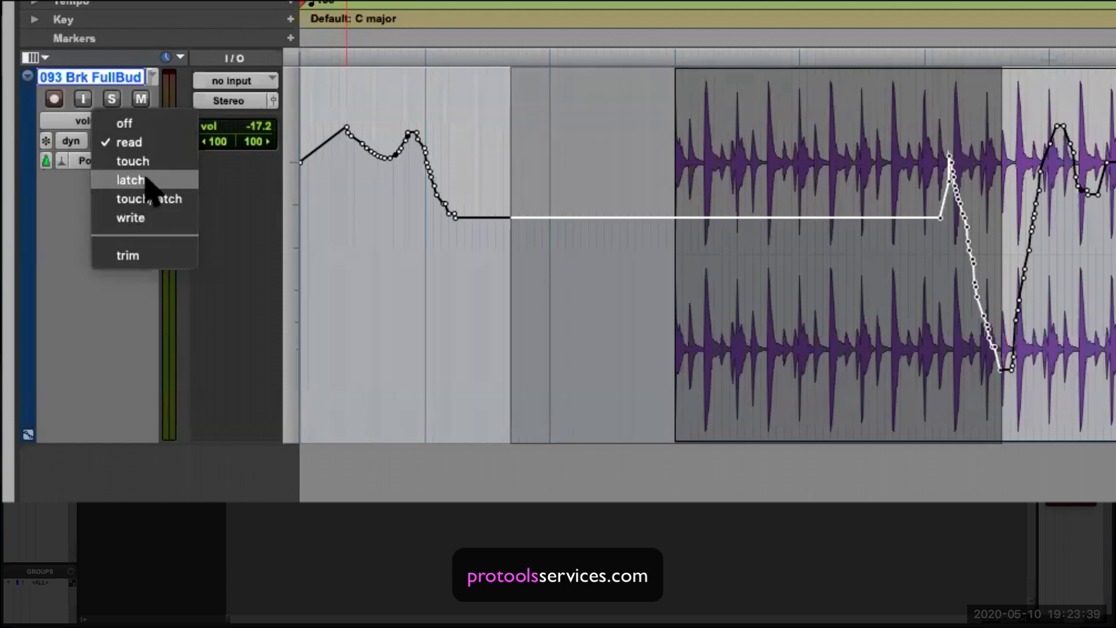
pyautogui.click(141, 219)
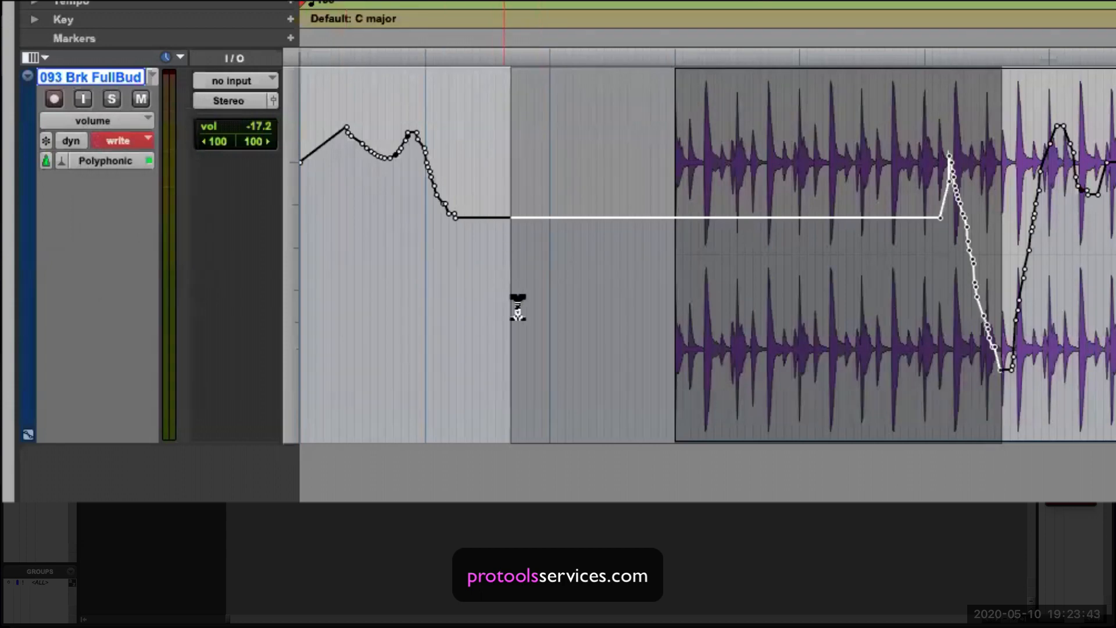
pyautogui.click(423, 283)
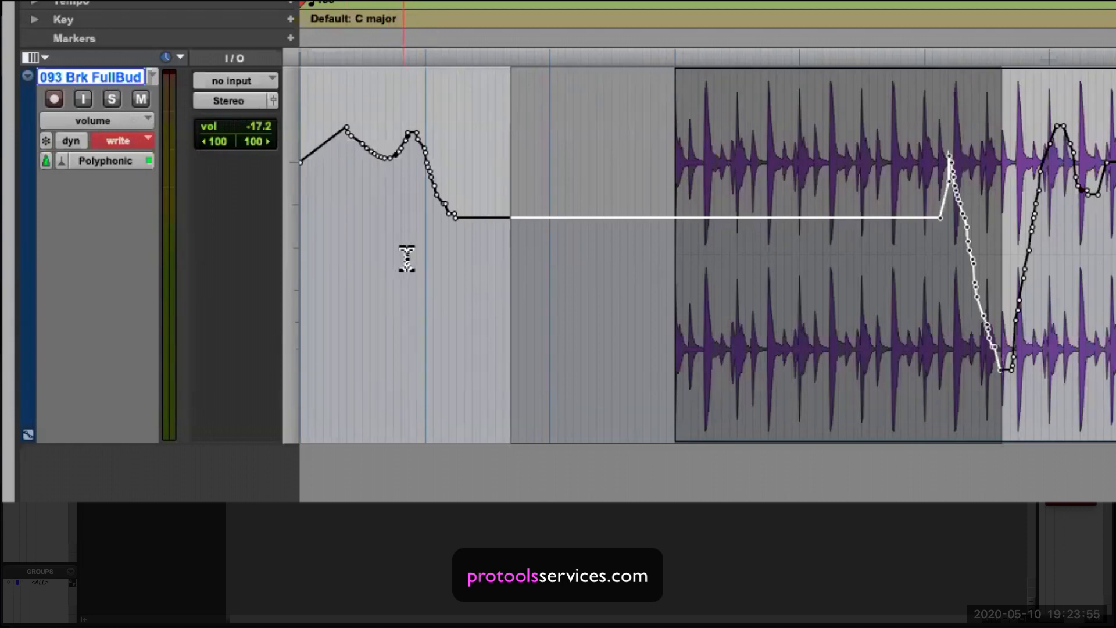
pyautogui.click(408, 259)
pyautogui.press('space')
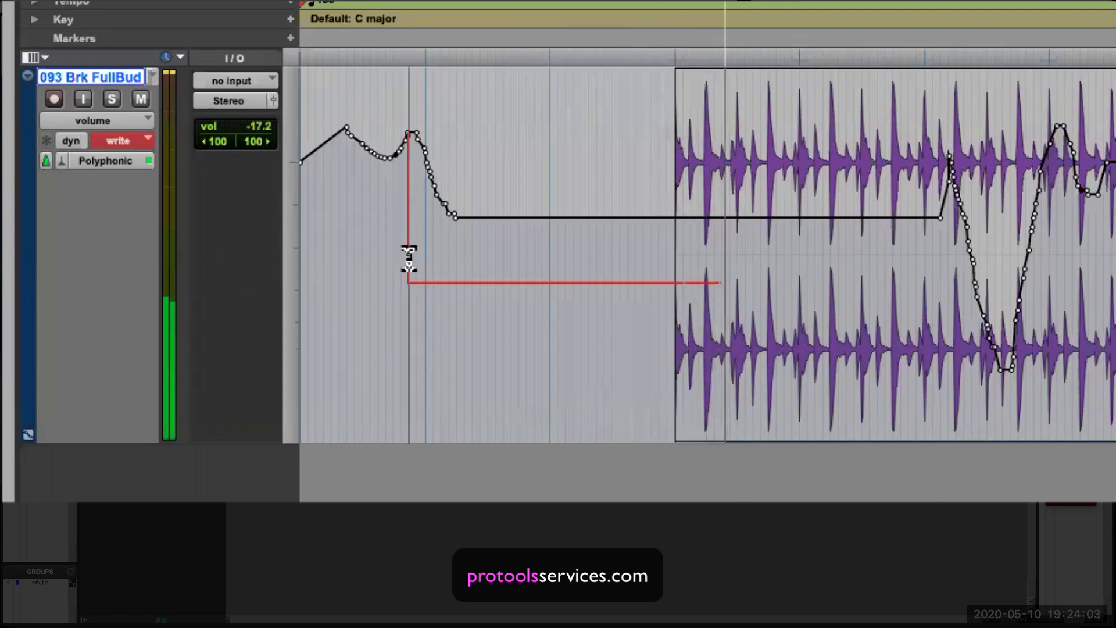
pyautogui.press('space')
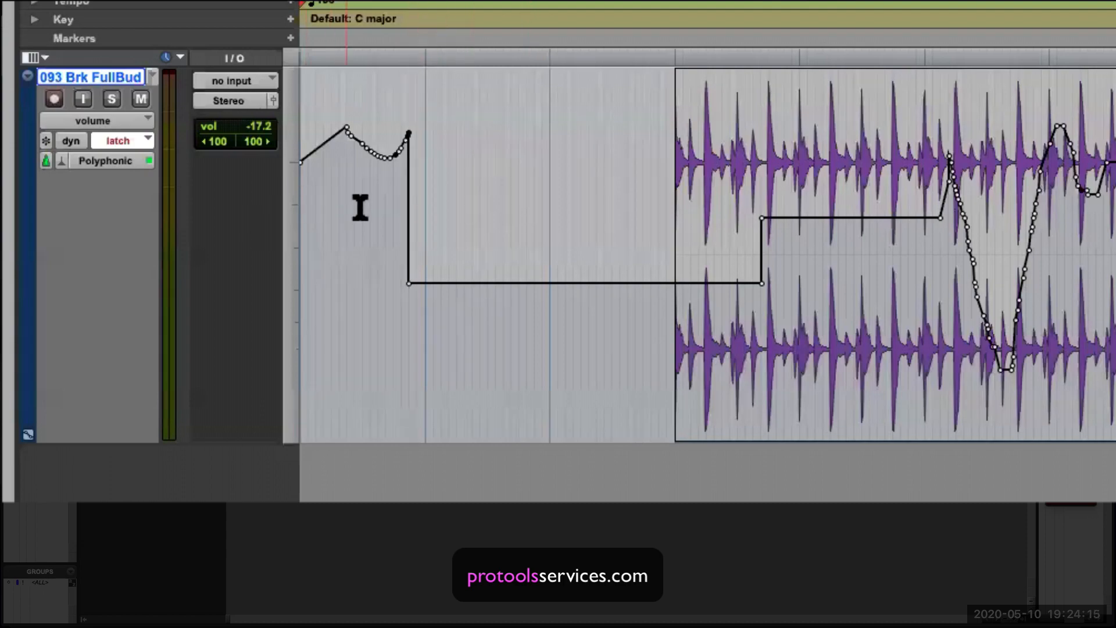
# Step: Show the hidden 093mLPMixPow track and reduce the height of the 093 Brk FullBud track
pyautogui.moveTo(354, 217); pyautogui.dragTo(1064, 274)
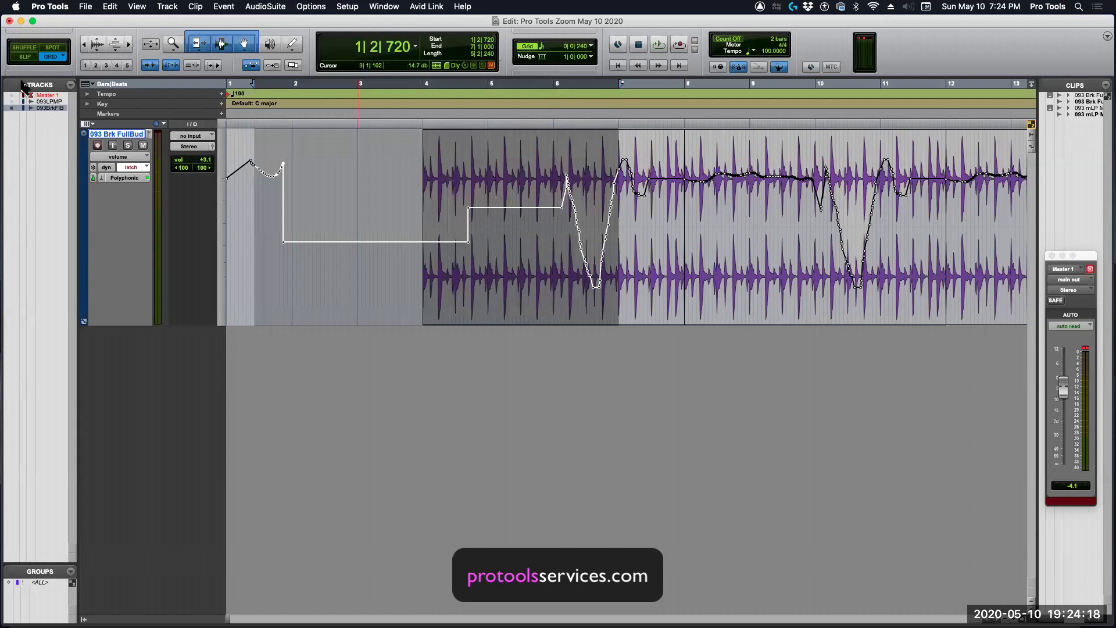
pyautogui.click(12, 101)
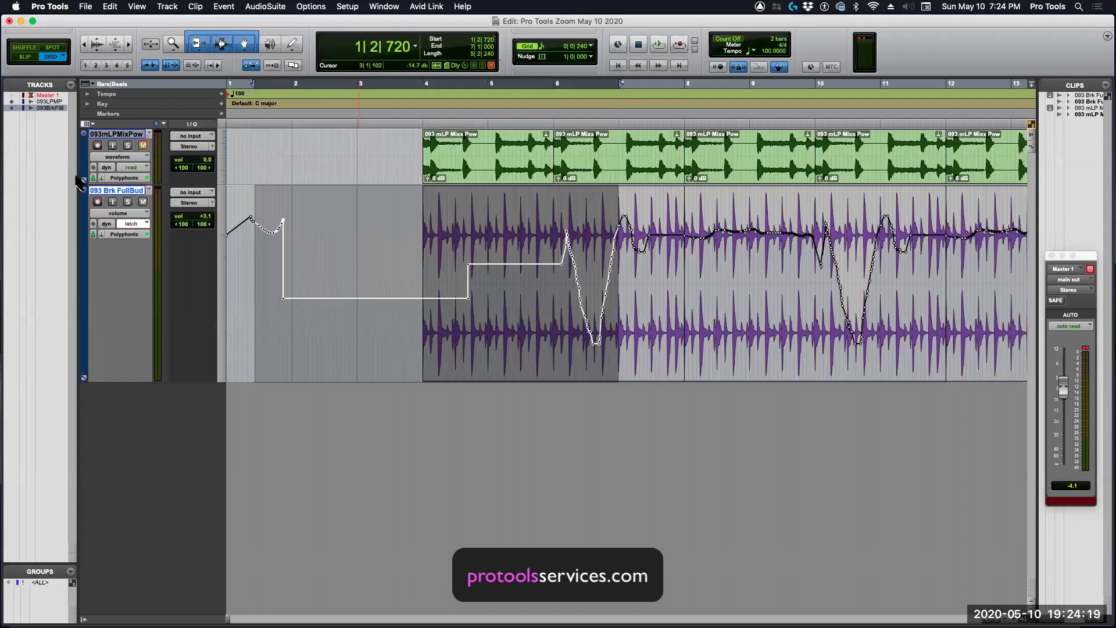
pyautogui.moveTo(224, 382); pyautogui.dragTo(217, 272)
# Step: Create six new mono audio tracks
pyautogui.press('super+shift+n')
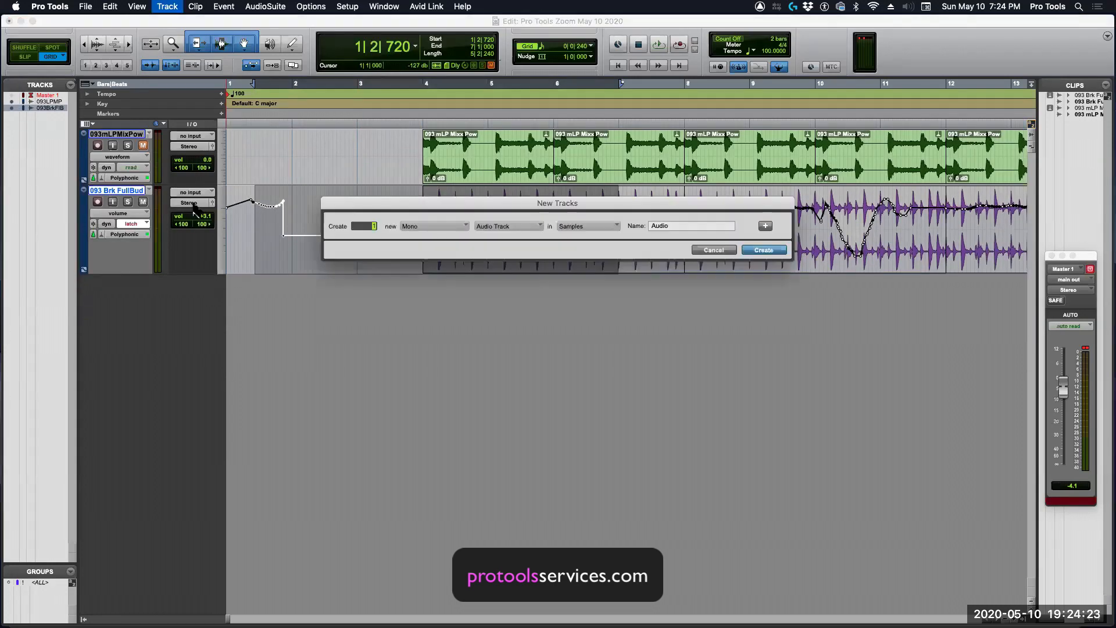
pyautogui.write('6')
pyautogui.press('Return')
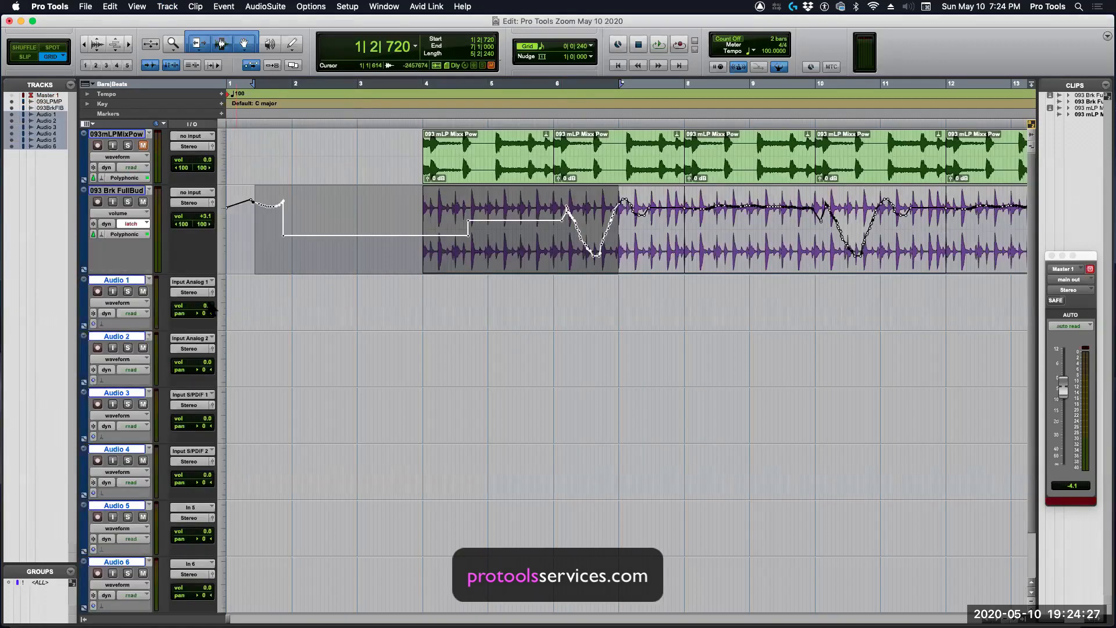
# Step: Switch all tracks to volume view and place the edit cursor at 1|2|480
pyautogui.keyDown('alt'); pyautogui.click(118, 303); pyautogui.keyUp('alt')
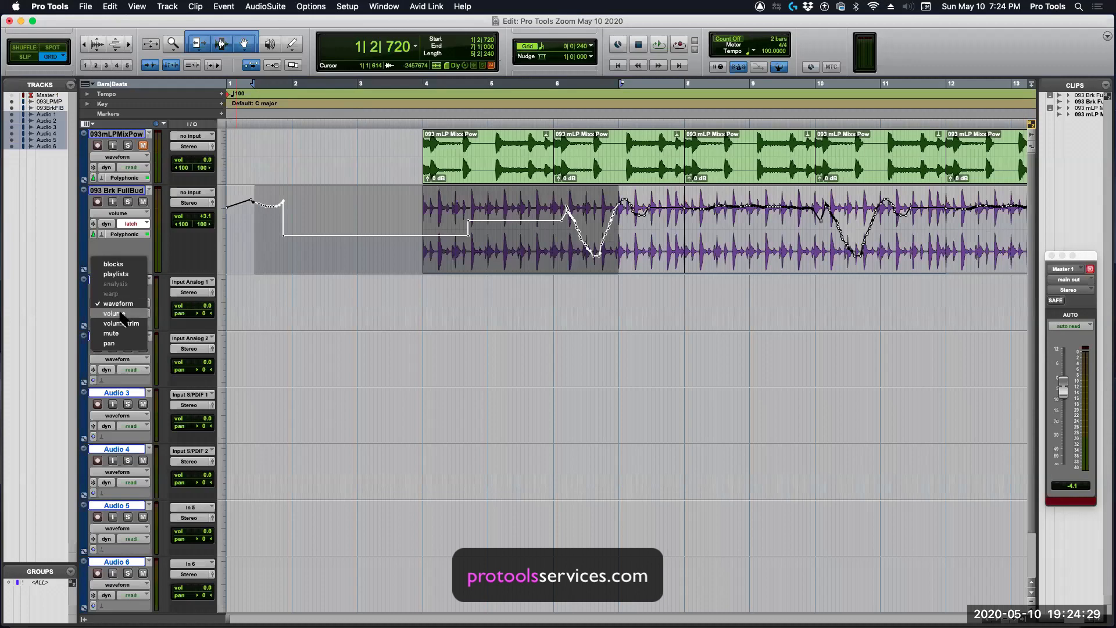
pyautogui.keyDown('alt'); pyautogui.click(121, 317); pyautogui.keyUp('alt')
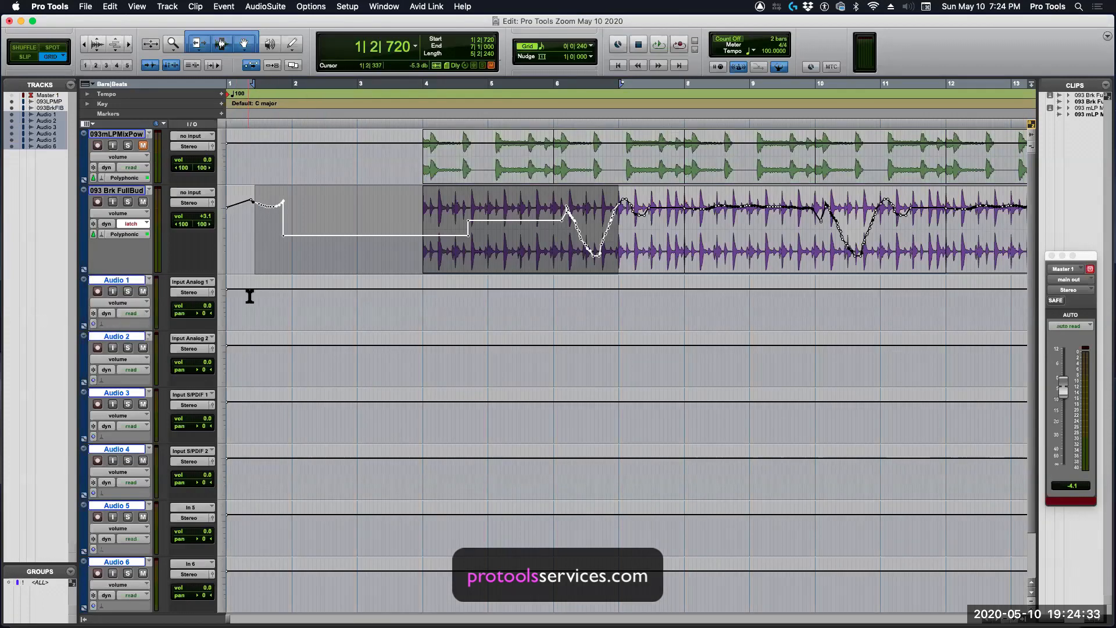
pyautogui.click(250, 311)
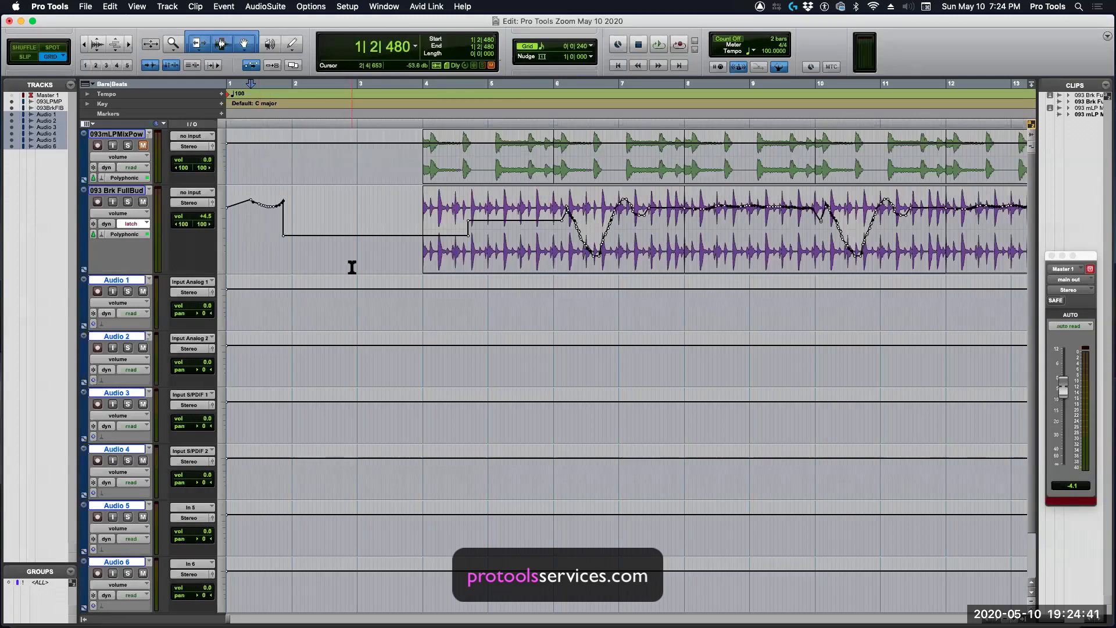
# Step: In the Mix window, set Audio 1 to 5 volumes to -8.6, -5.9, +3.3, -7.0 and -9.4 dB, and offset the Audio tracks' pans
pyautogui.press('super+equal')
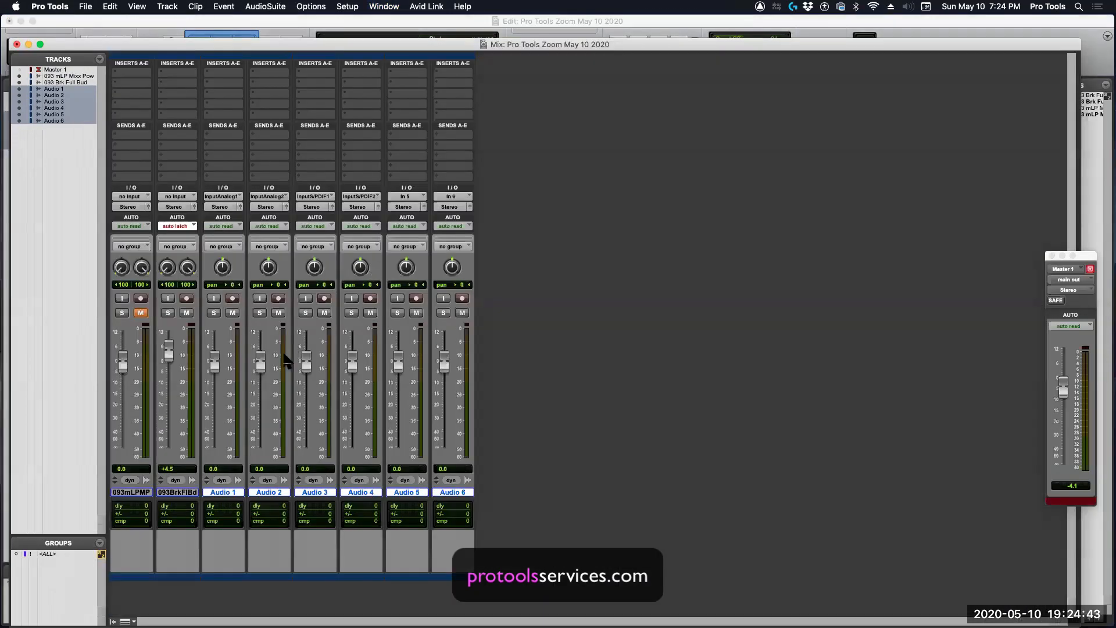
pyautogui.moveTo(257, 363); pyautogui.dragTo(212, 368)
pyautogui.moveTo(306, 363); pyautogui.dragTo(396, 375)
pyautogui.moveTo(310, 264); pyautogui.dragTo(220, 276)
pyautogui.moveTo(405, 275); pyautogui.dragTo(361, 271)
pyautogui.moveTo(449, 276); pyautogui.dragTo(450, 285)
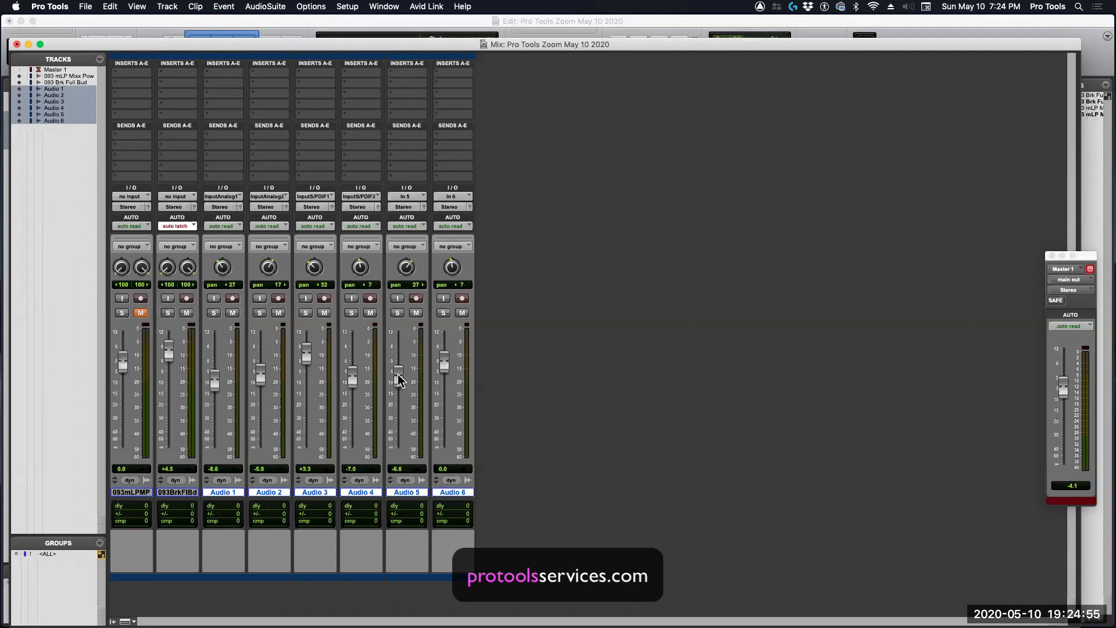
pyautogui.moveTo(398, 375); pyautogui.dragTo(401, 385)
pyautogui.press('super+equal')
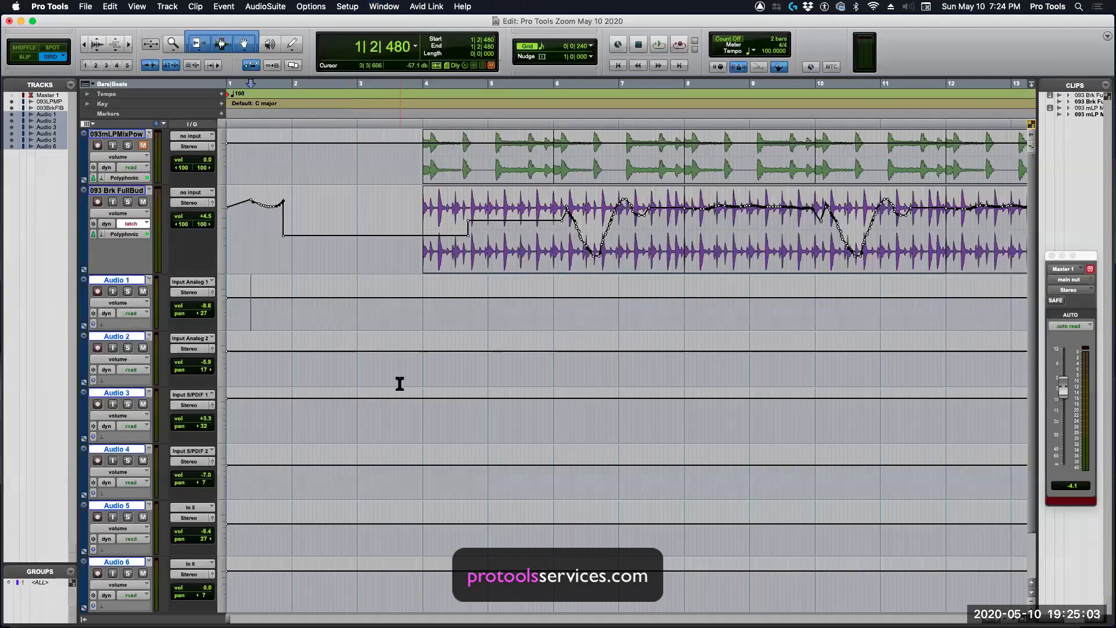
# Step: Set all tracks to write mode and record a short automation pass from 1|1|000 to about beat 2 of bar 1
pyautogui.click(133, 313)
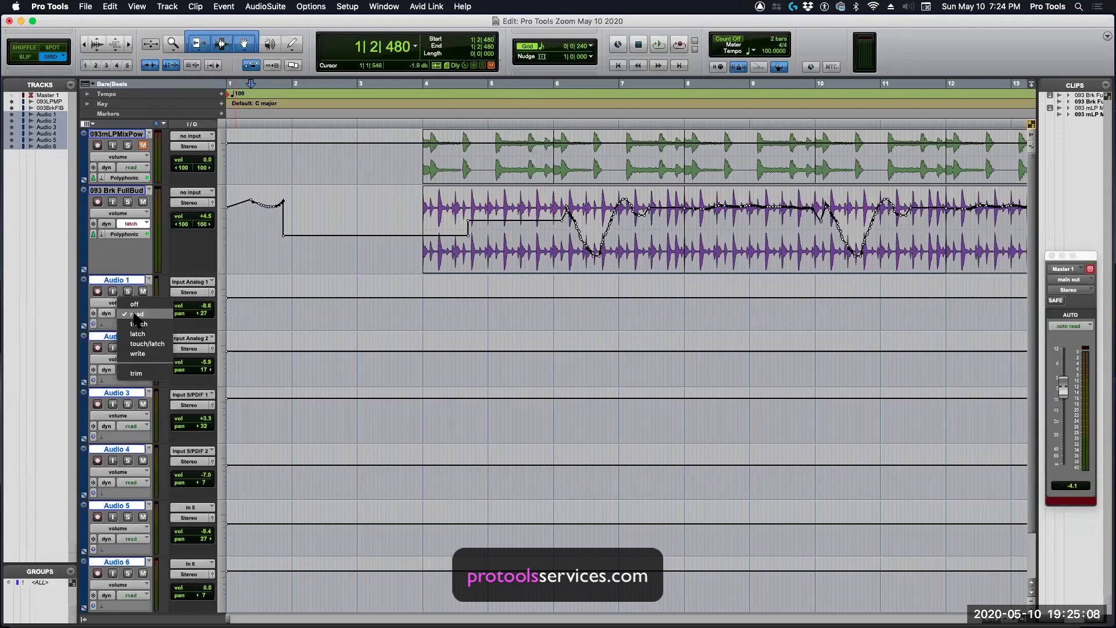
pyautogui.keyDown('alt'); pyautogui.click(137, 353); pyautogui.keyUp('alt')
pyautogui.click(232, 312)
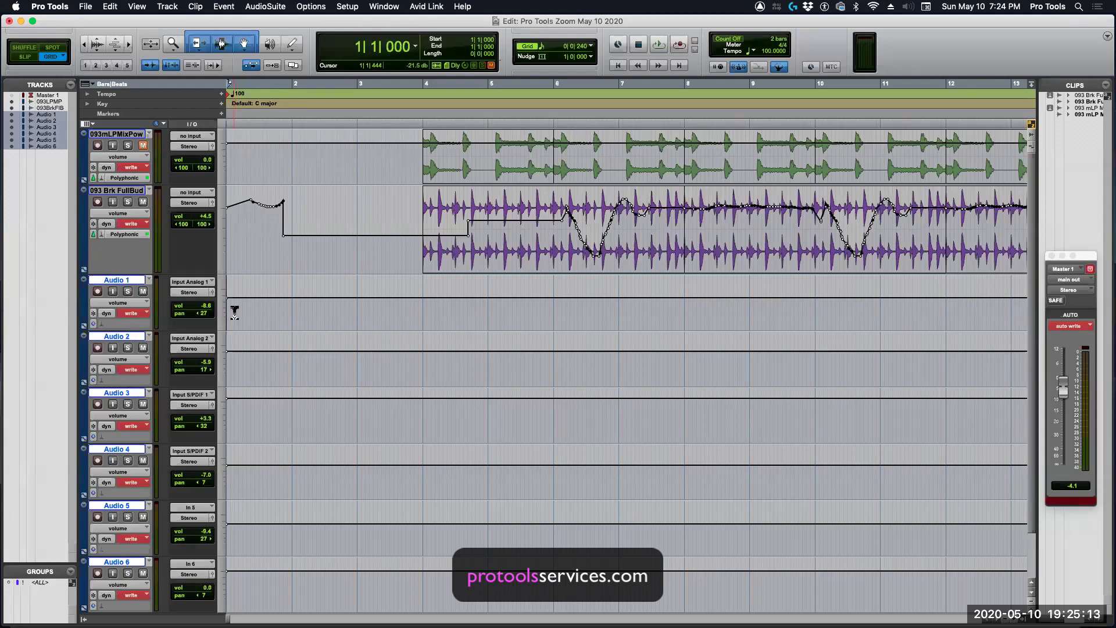
pyautogui.press('space')
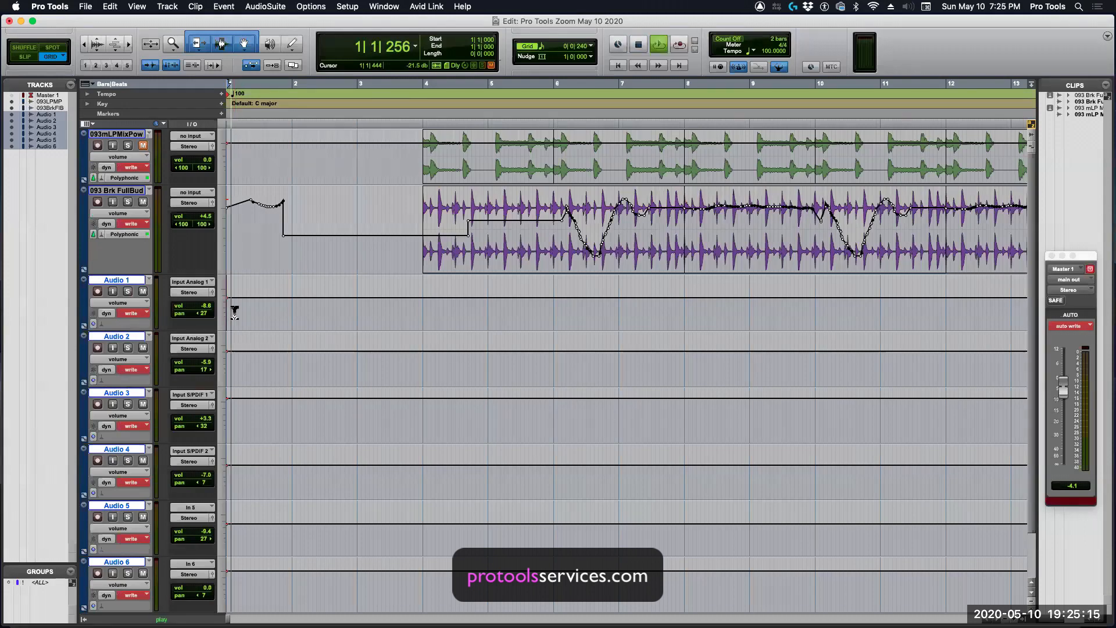
pyautogui.press('space')
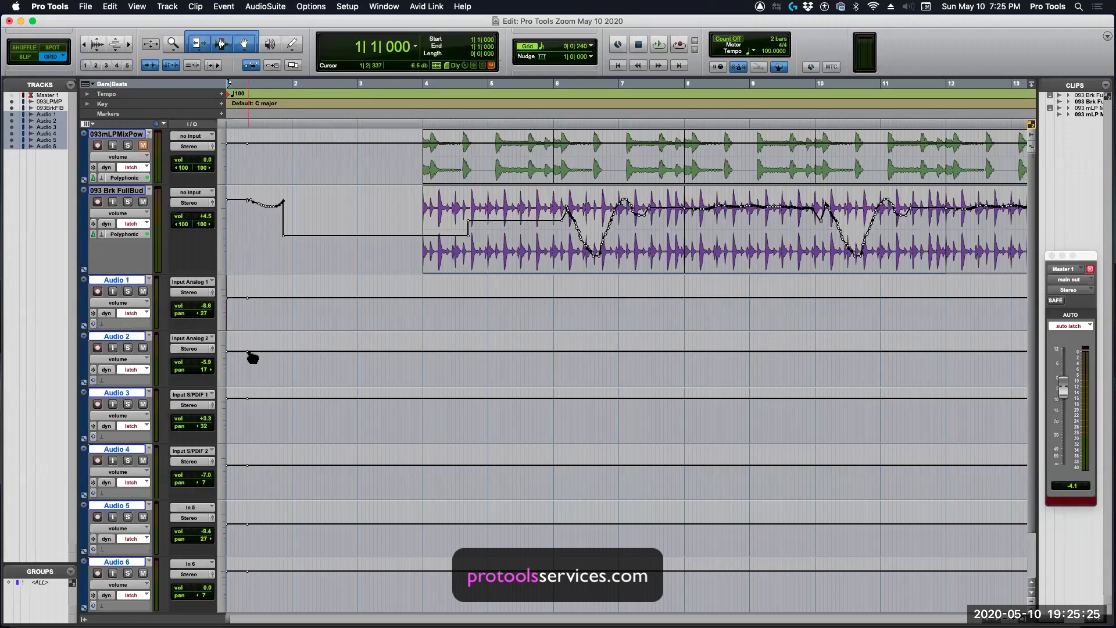
pyautogui.press('super+equal')
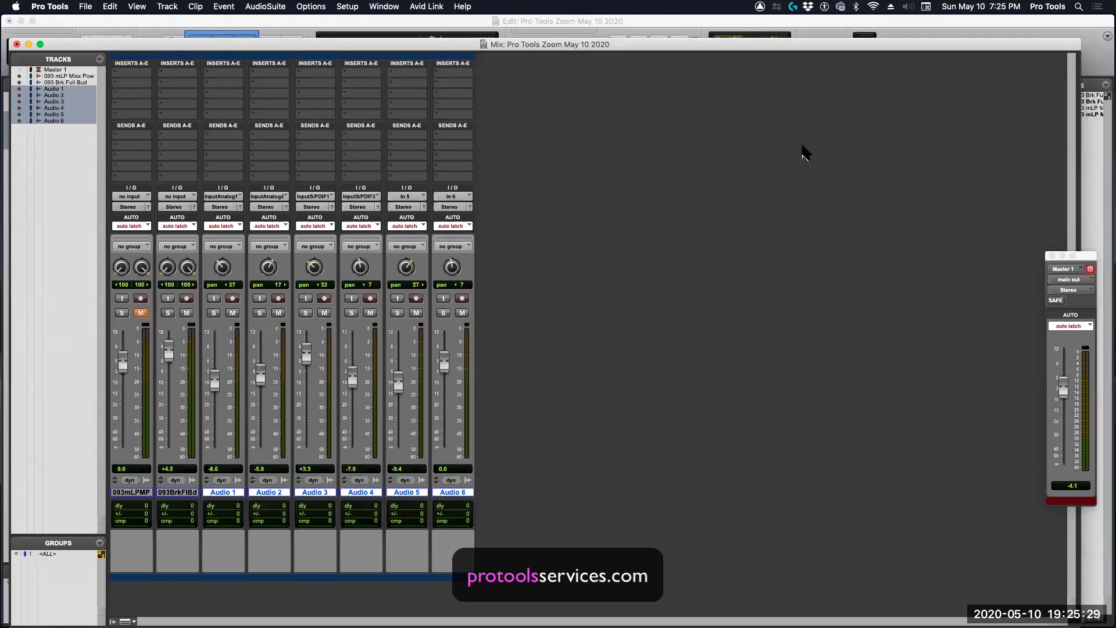
pyautogui.click(976, 33)
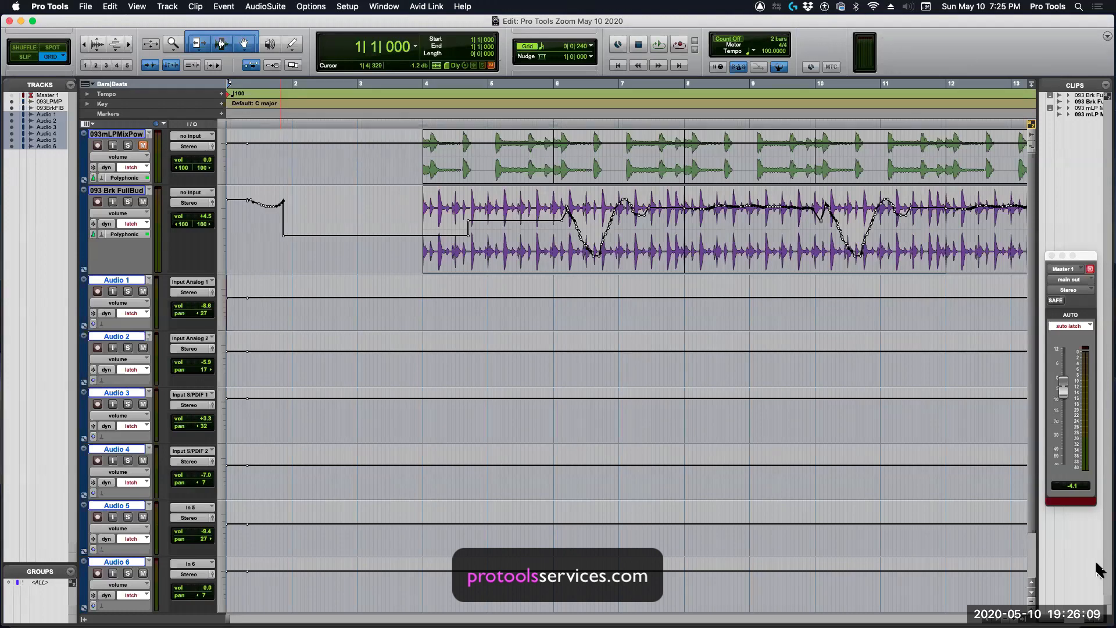
pyautogui.press('super+Tab')
pyautogui.press('super+Tab')
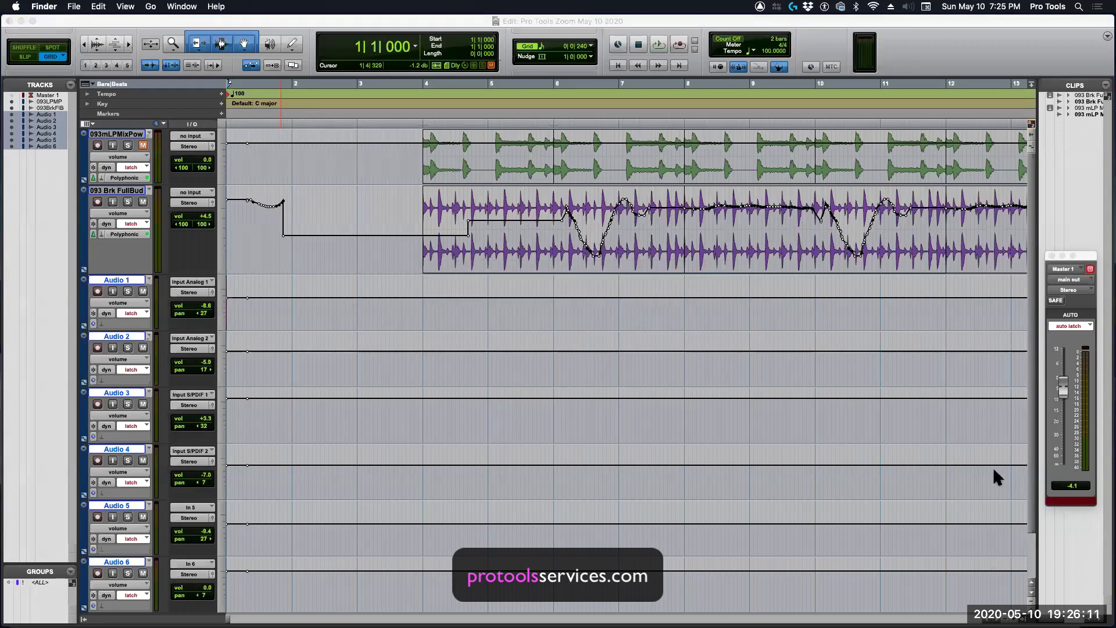
pyautogui.moveTo(55, 612)
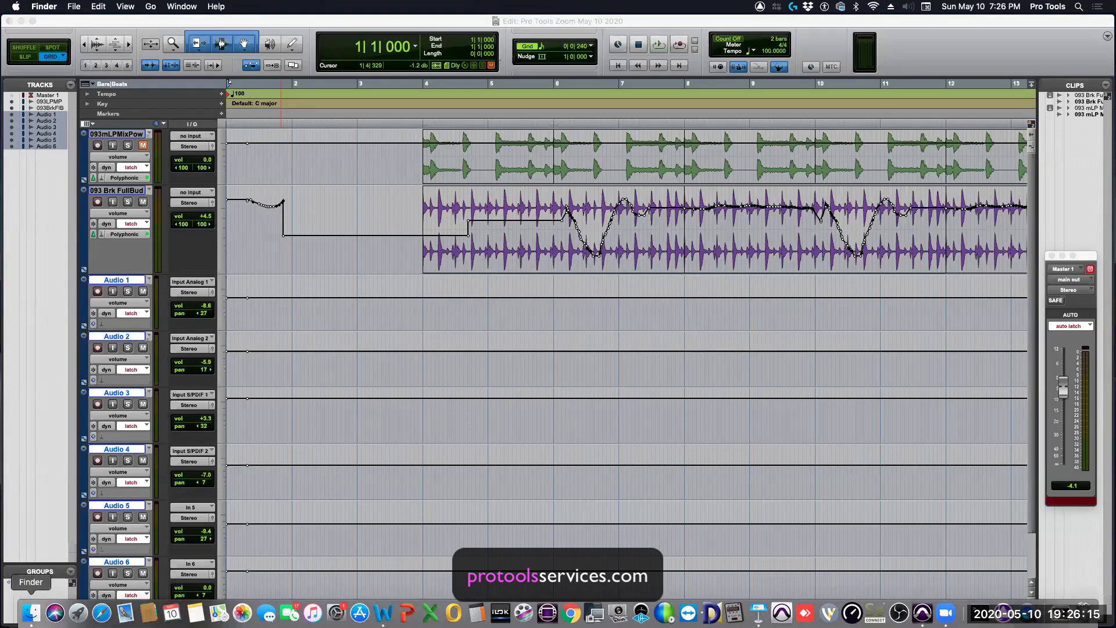
pyautogui.click(31, 612)
pyautogui.click(31, 612)
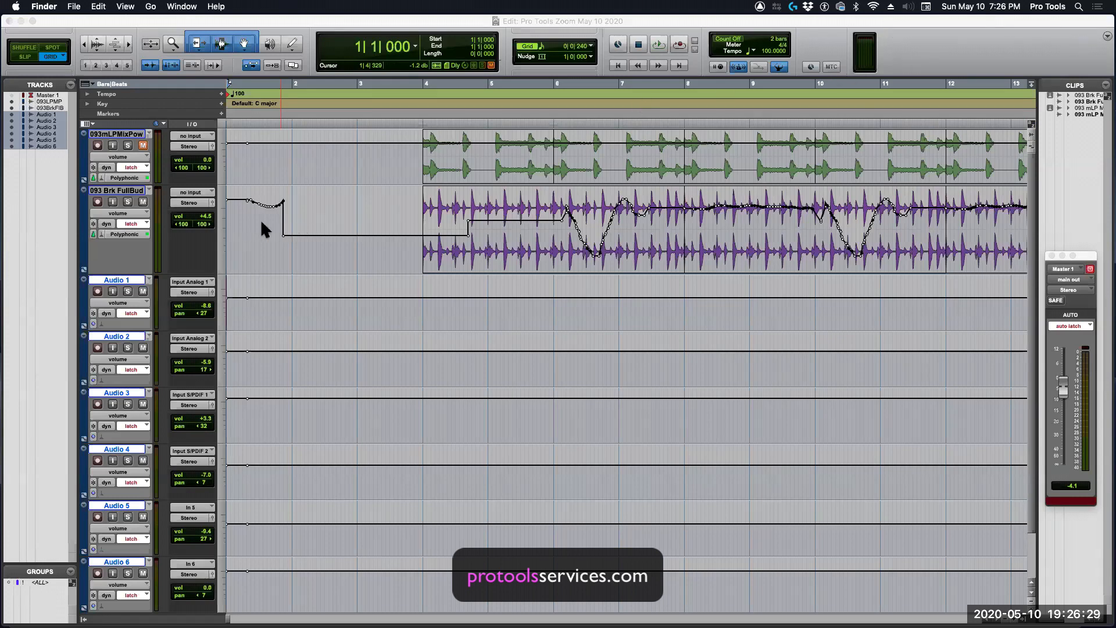
# Step: Draw a wavy volume curve from early bar 1 to late bar 3 on the 093 Brk FullBud track and trim that selection slightly down
pyautogui.click(291, 44)
pyautogui.moveTo(249, 211); pyautogui.dragTo(408, 216)
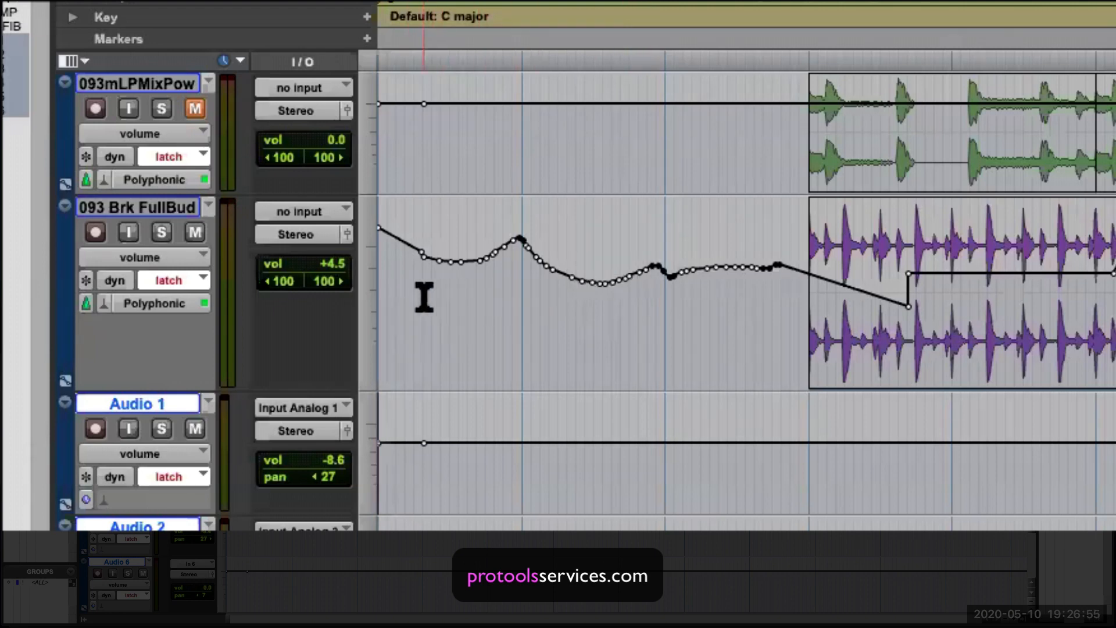
pyautogui.moveTo(424, 295); pyautogui.dragTo(789, 314)
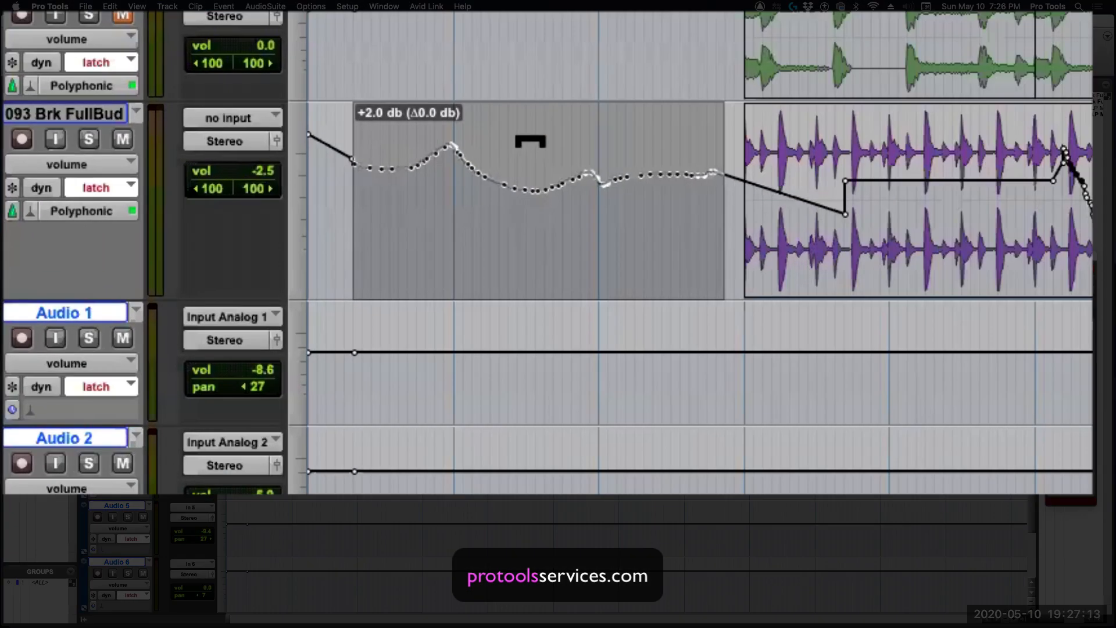
pyautogui.moveTo(530, 141); pyautogui.dragTo(515, 147)
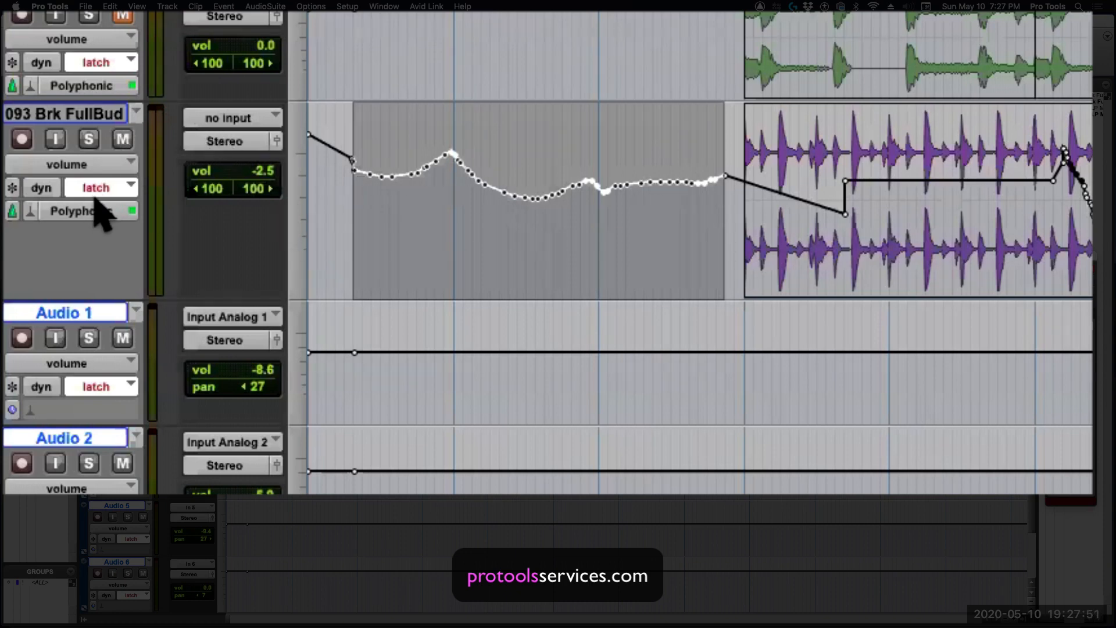
# Step: Enable trim for the 093 Brk FullBud track's latch automation and place the edit cursor at 6|1|000
pyautogui.click(96, 187)
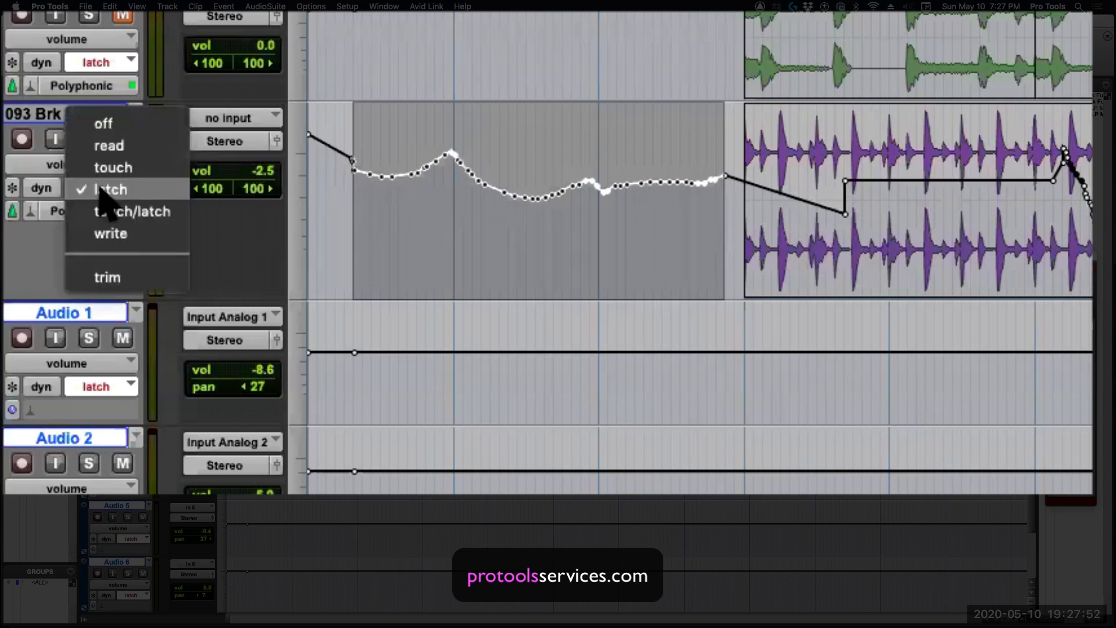
pyautogui.click(100, 276)
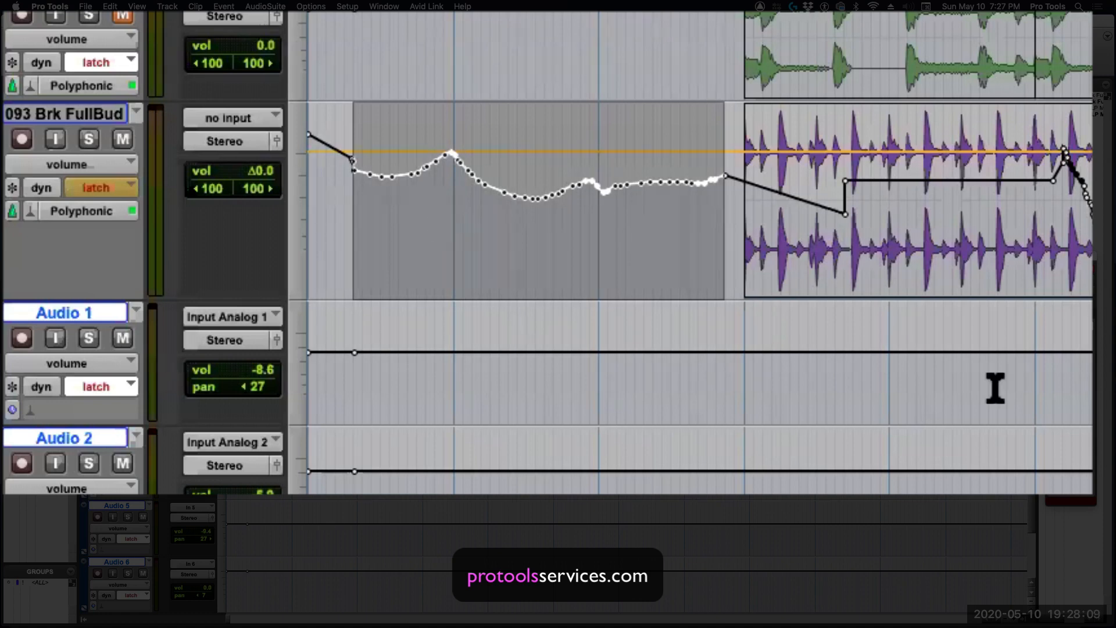
pyautogui.click(1034, 189)
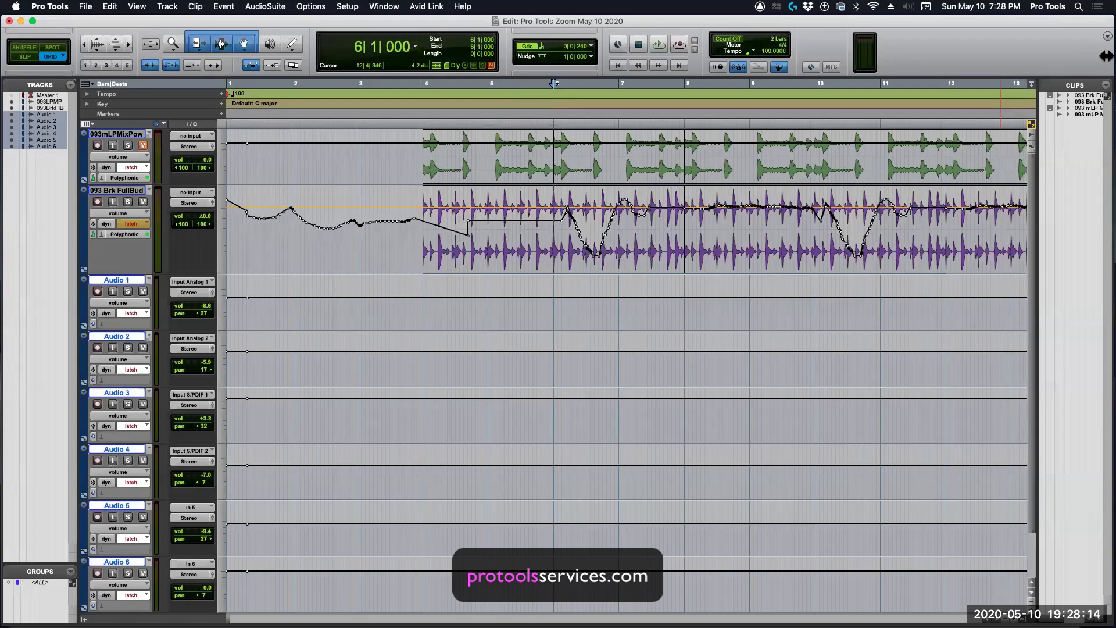
# Step: Resize the Edit and Mix windows to sit side by side
pyautogui.moveTo(1106, 56); pyautogui.dragTo(719, 65)
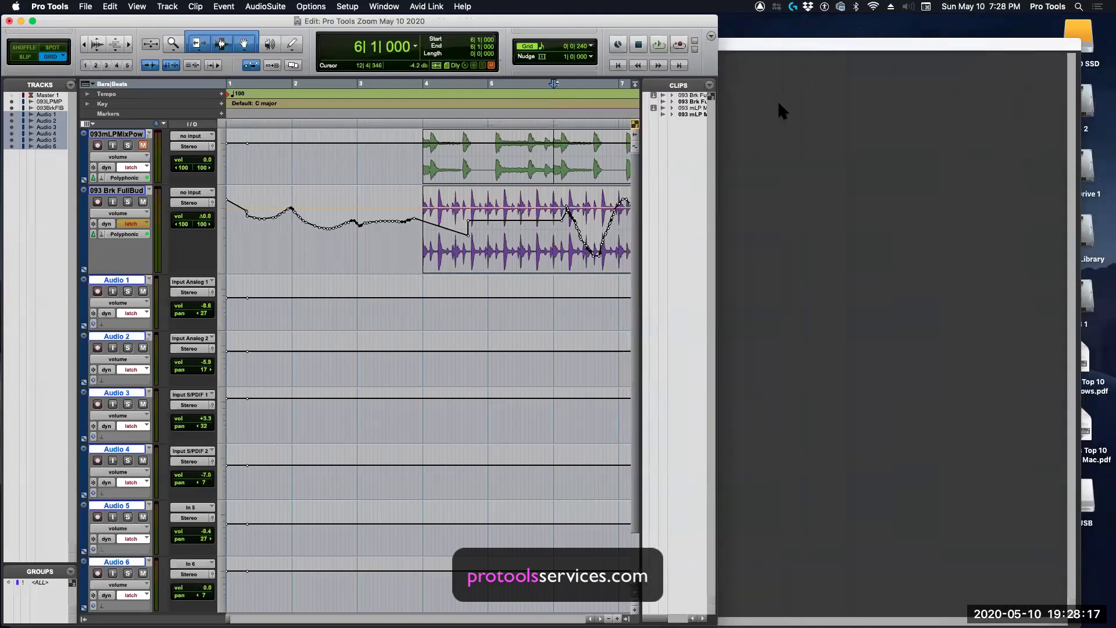
pyautogui.click(779, 107)
pyautogui.moveTo(10, 51); pyautogui.dragTo(689, 136)
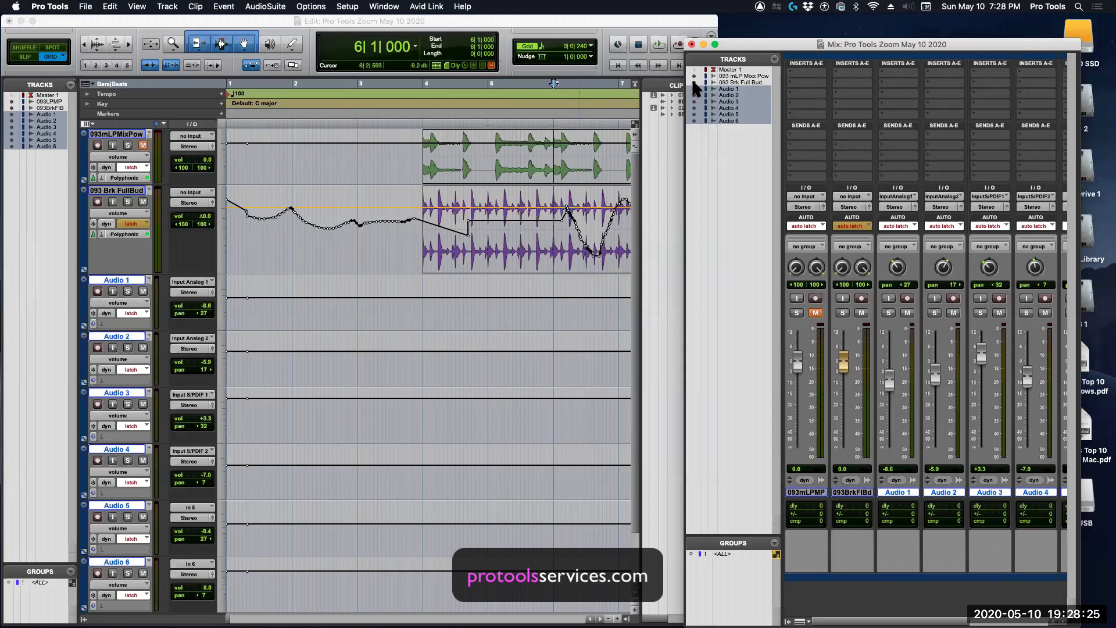
# Step: Hide every track except 093 Brk FullBud, hide the Mix window's track list and shift that window clear of the Edit window
pyautogui.moveTo(693, 121); pyautogui.dragTo(697, 85)
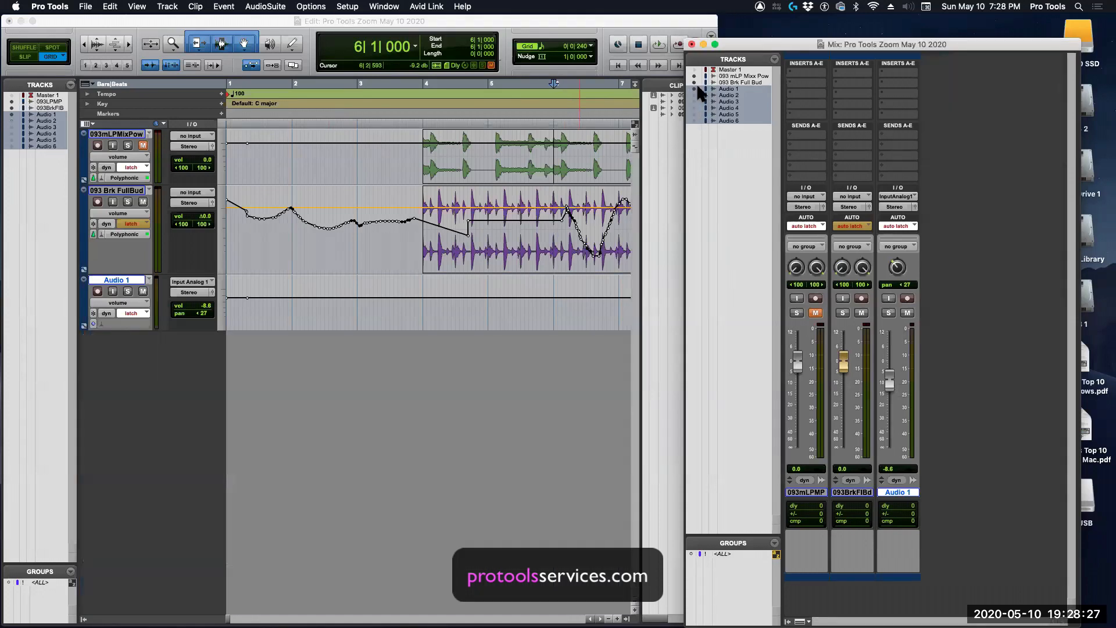
pyautogui.click(693, 89)
pyautogui.click(694, 76)
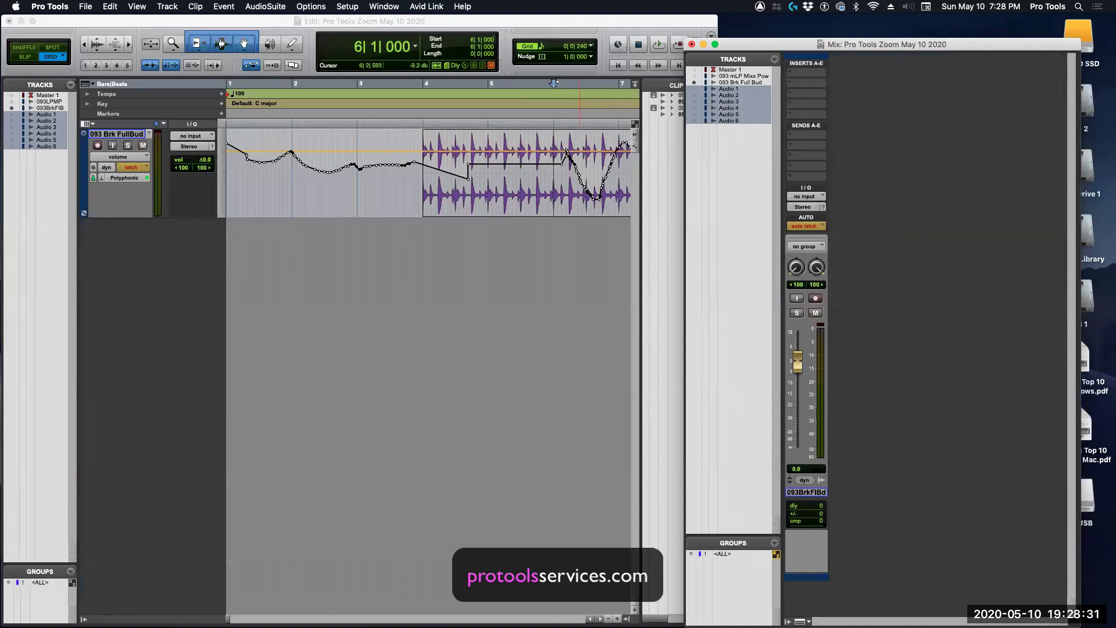
pyautogui.click(788, 621)
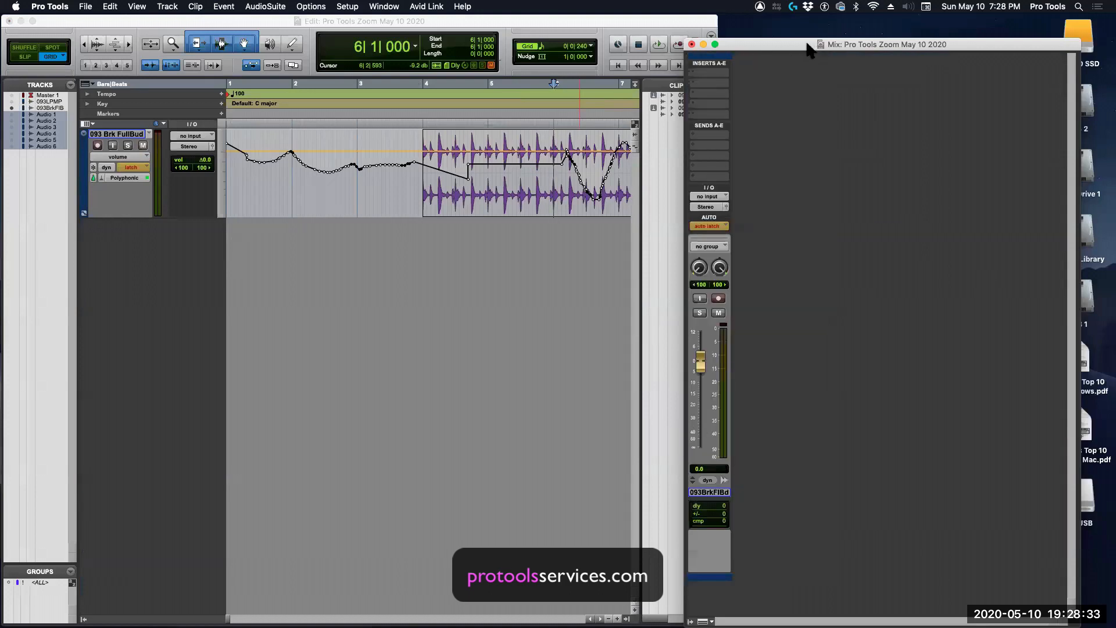
pyautogui.moveTo(808, 50); pyautogui.dragTo(849, 45)
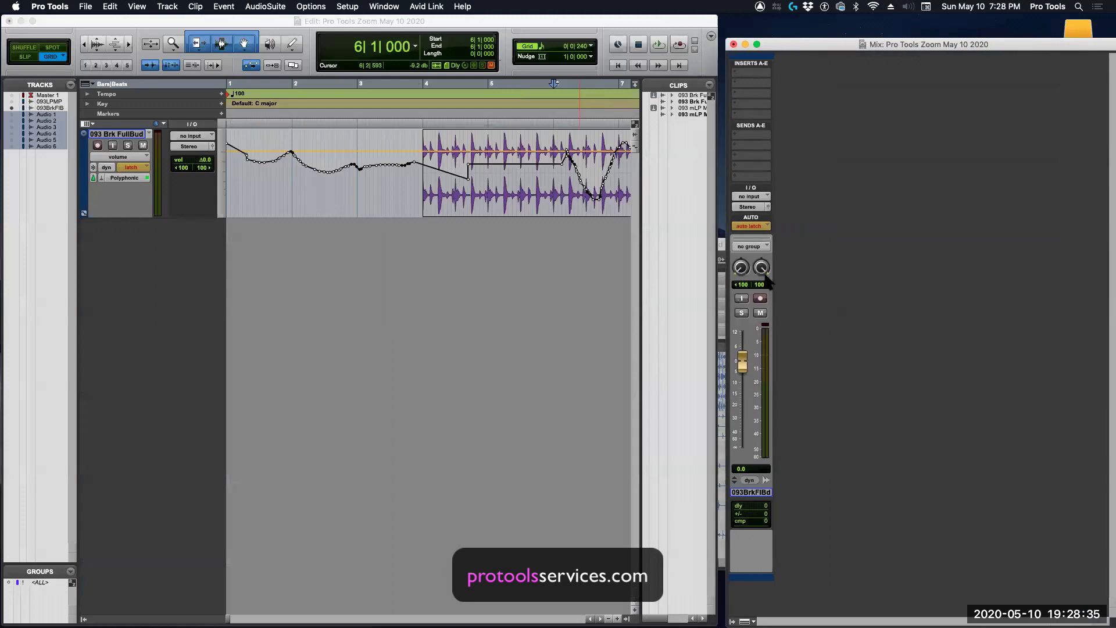
# Step: Turn off trim on the 093 Brk FullBud track and play its volume automation from 1|2|240 into bar 3 or beyond
pyautogui.click(751, 226)
pyautogui.click(755, 264)
pyautogui.click(550, 166)
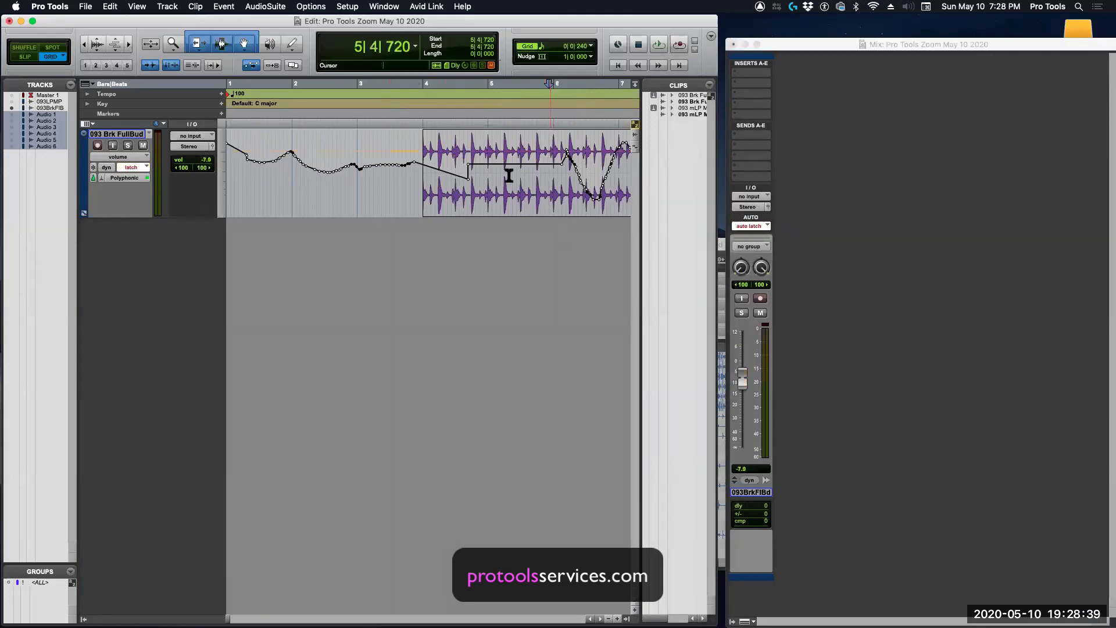
pyautogui.click(245, 169)
pyautogui.press('space')
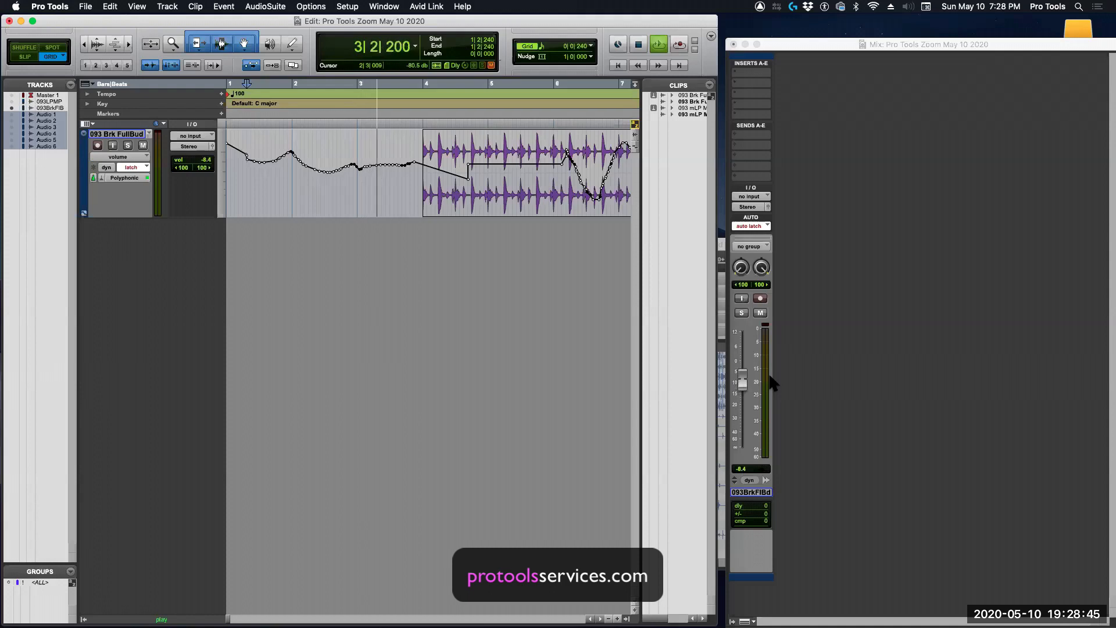
pyautogui.press('space')
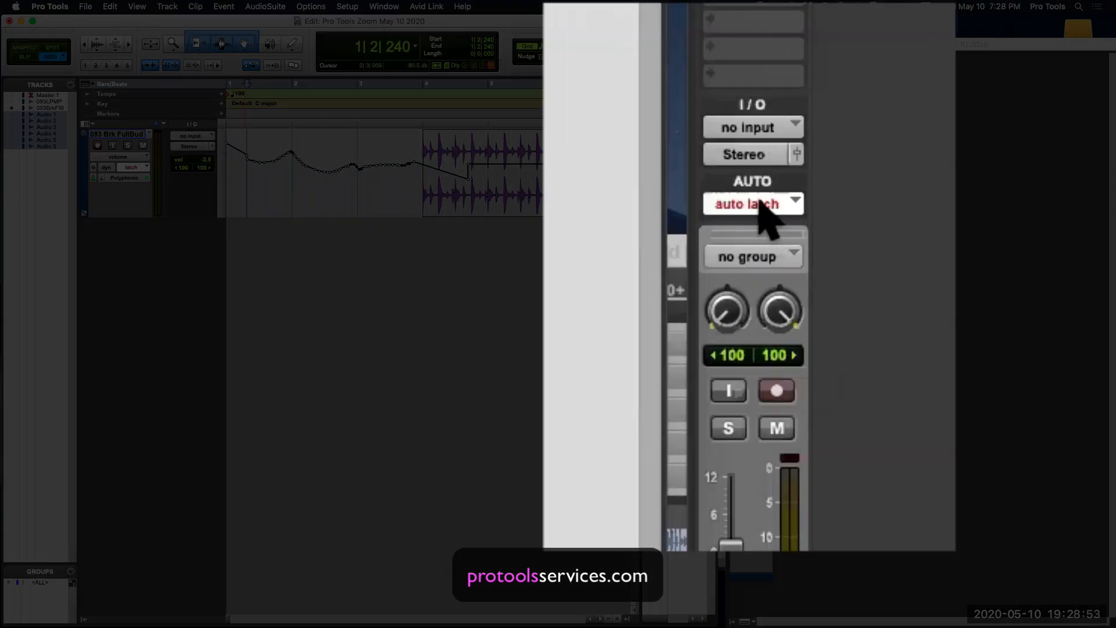
# Step: Enable trim on the 093 Brk FullBud track and record a latch trim pass lowering its volume by about 2 dB until bar 4
pyautogui.click(760, 203)
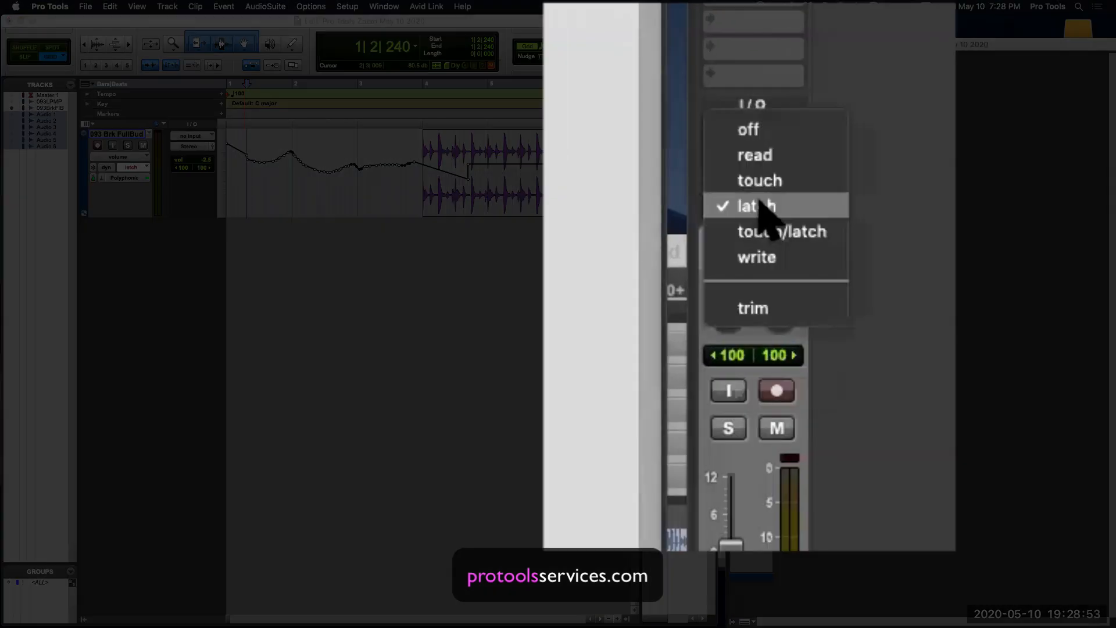
pyautogui.click(778, 308)
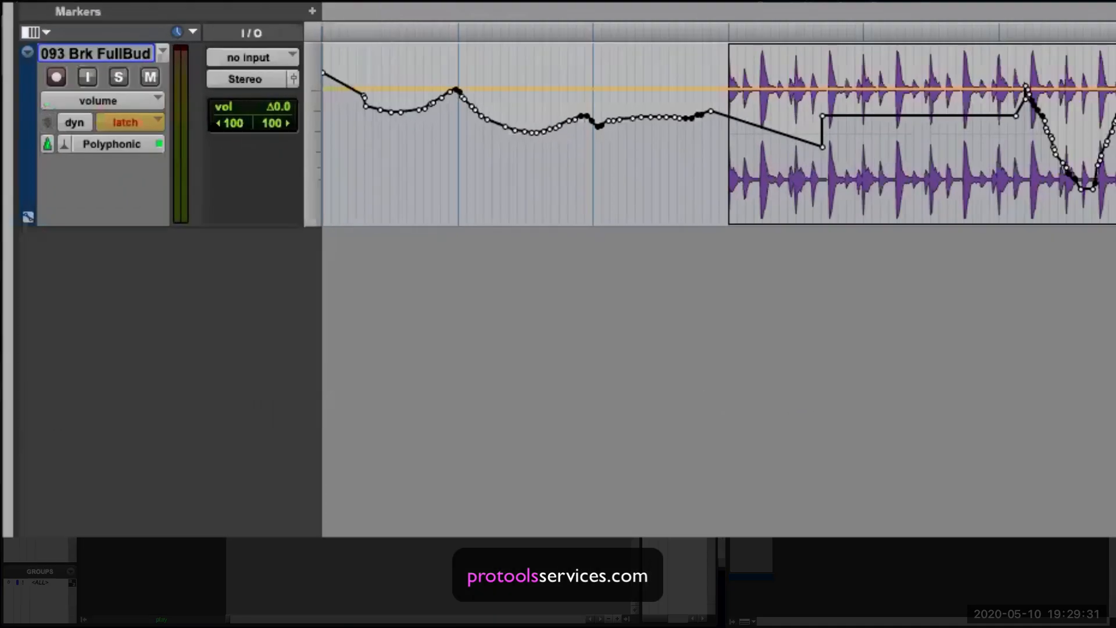
pyautogui.press('space')
pyautogui.click(743, 361)
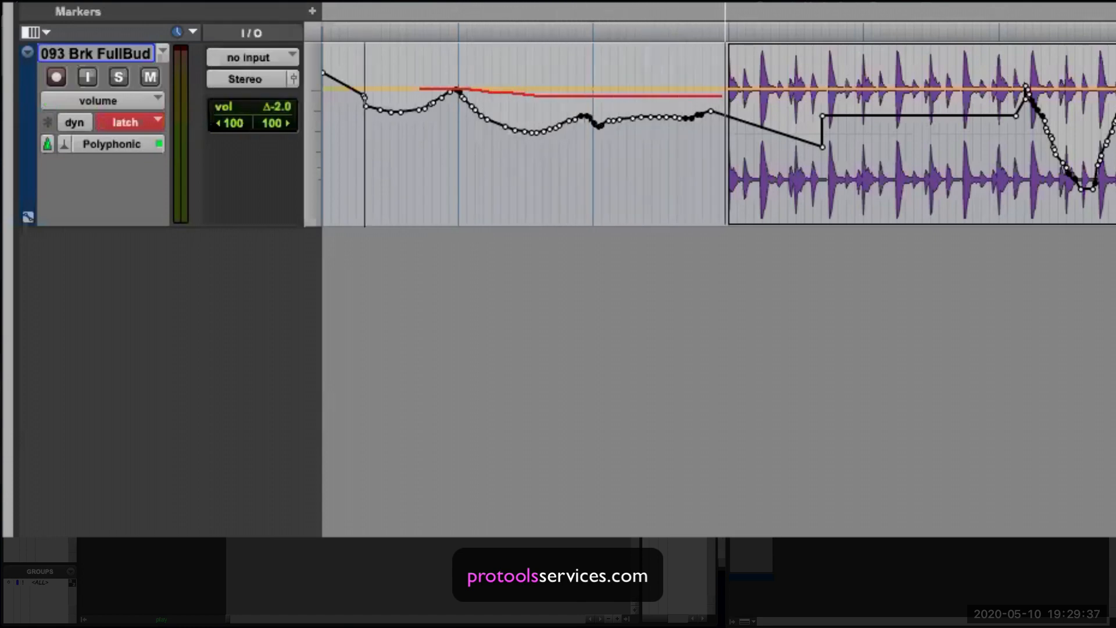
pyautogui.press('space')
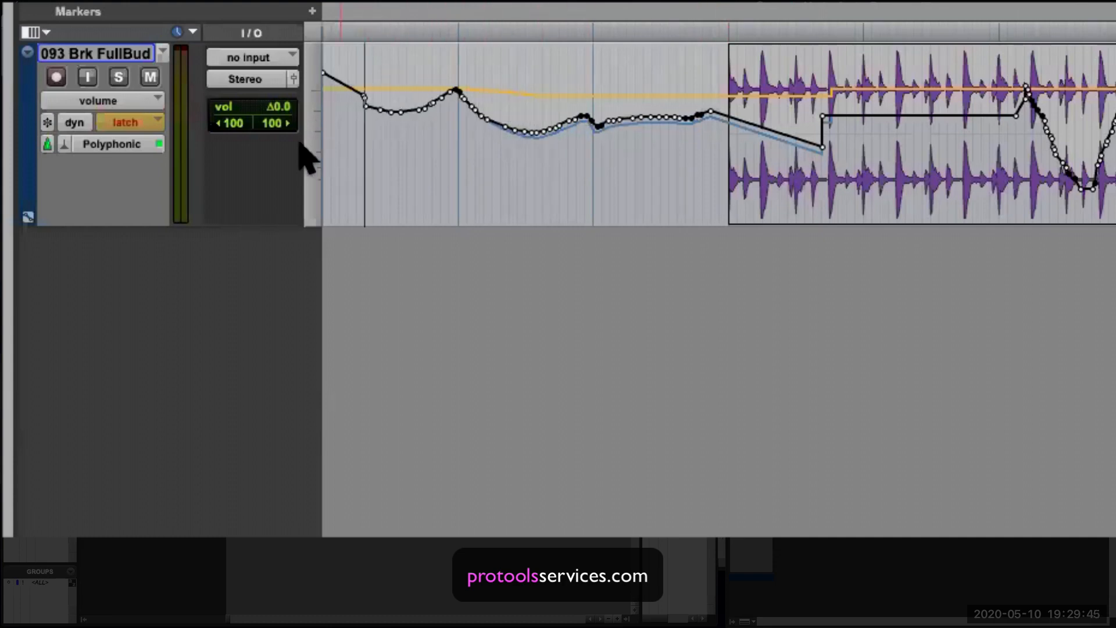
# Step: Increase the 093 Brk FullBud track's height and undo the recorded trim pass
pyautogui.moveTo(306, 225); pyautogui.dragTo(345, 521)
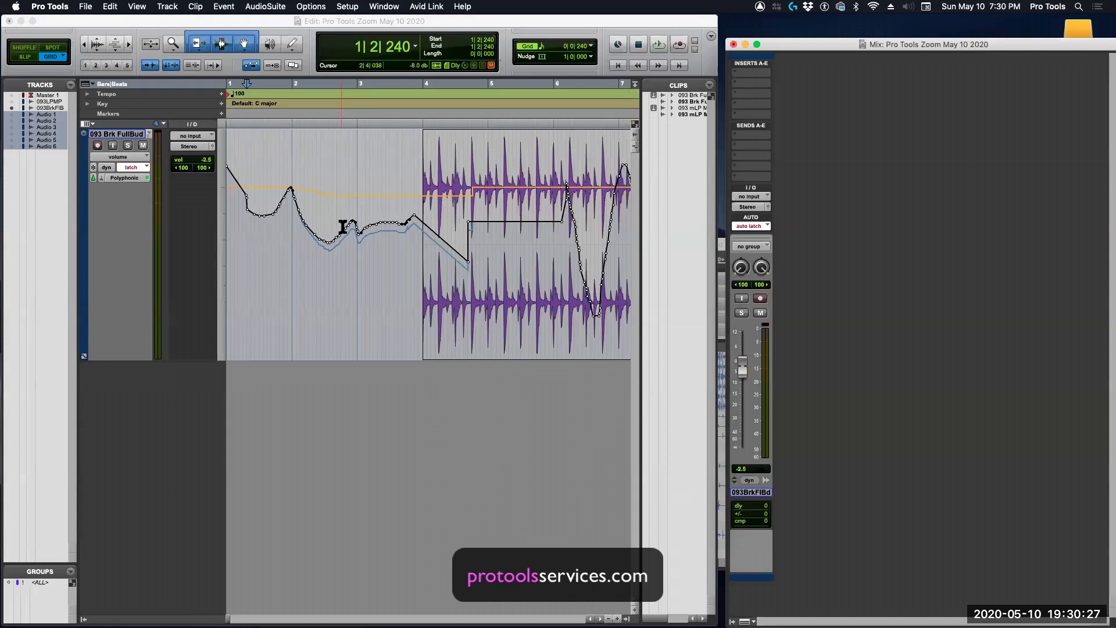
pyautogui.press('super+z')
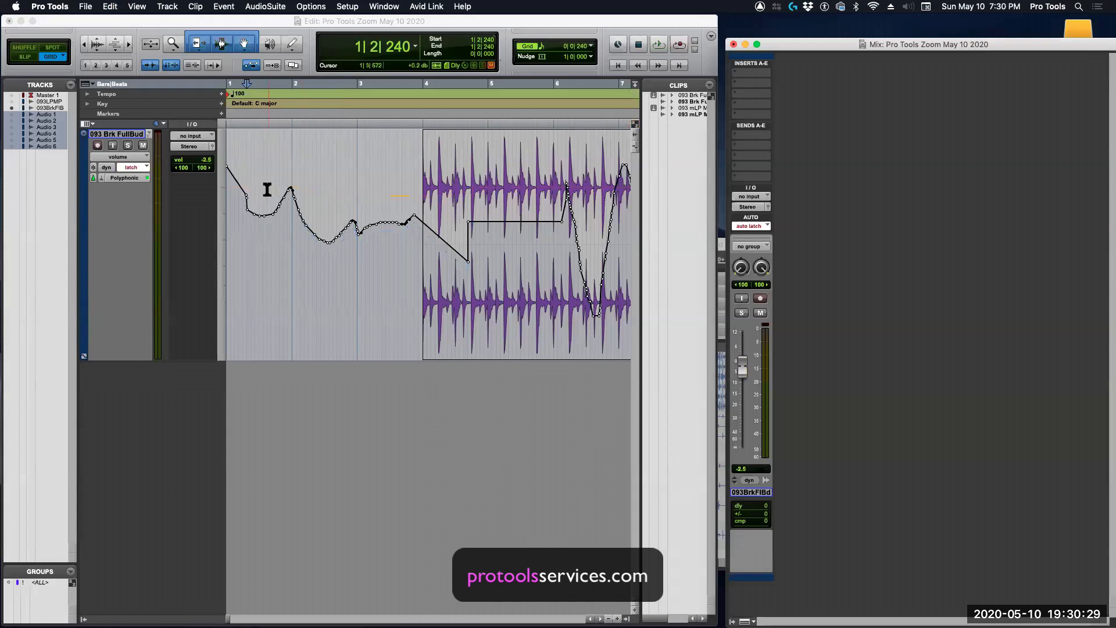
# Step: Select 1|2|480 to 3|4|480 on the 093 Brk FullBud track and trim that stretch of volume automation downward
pyautogui.moveTo(250, 200); pyautogui.dragTo(415, 224)
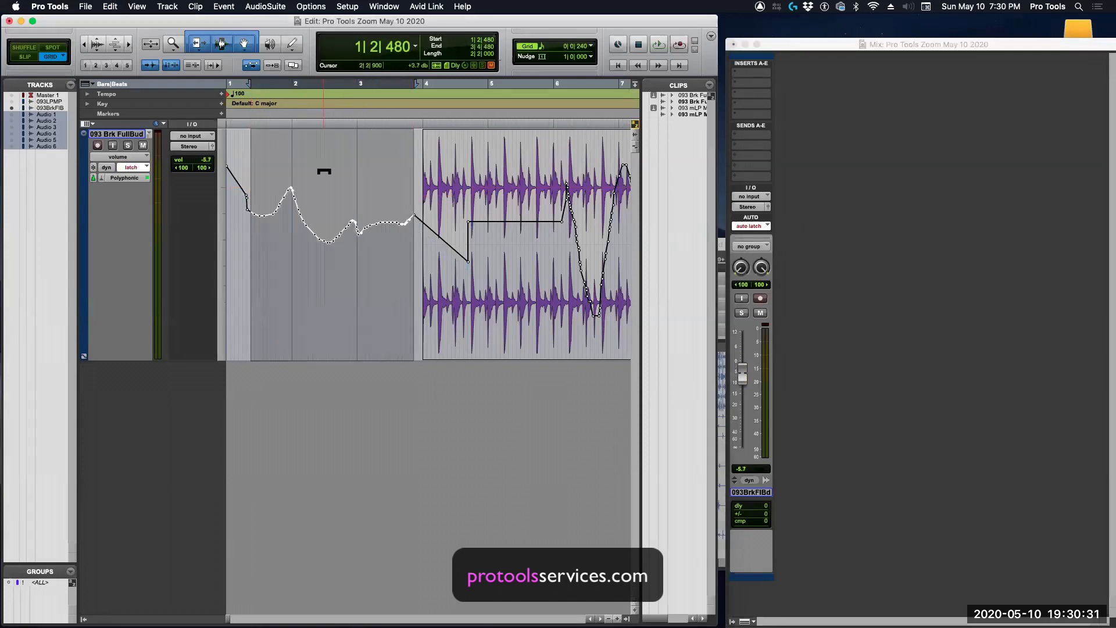
pyautogui.moveTo(322, 171); pyautogui.dragTo(326, 186)
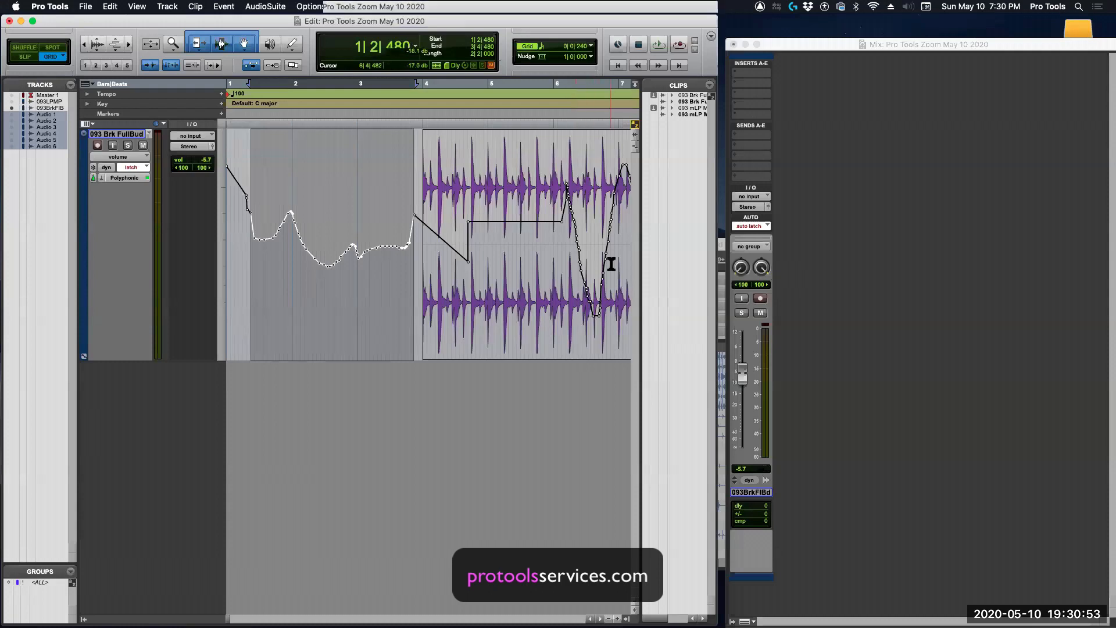
# Step: Set the 093 Brk FullBud track's automation mode to touch/latch and raise its fader to -2.2 dB
pyautogui.click(134, 168)
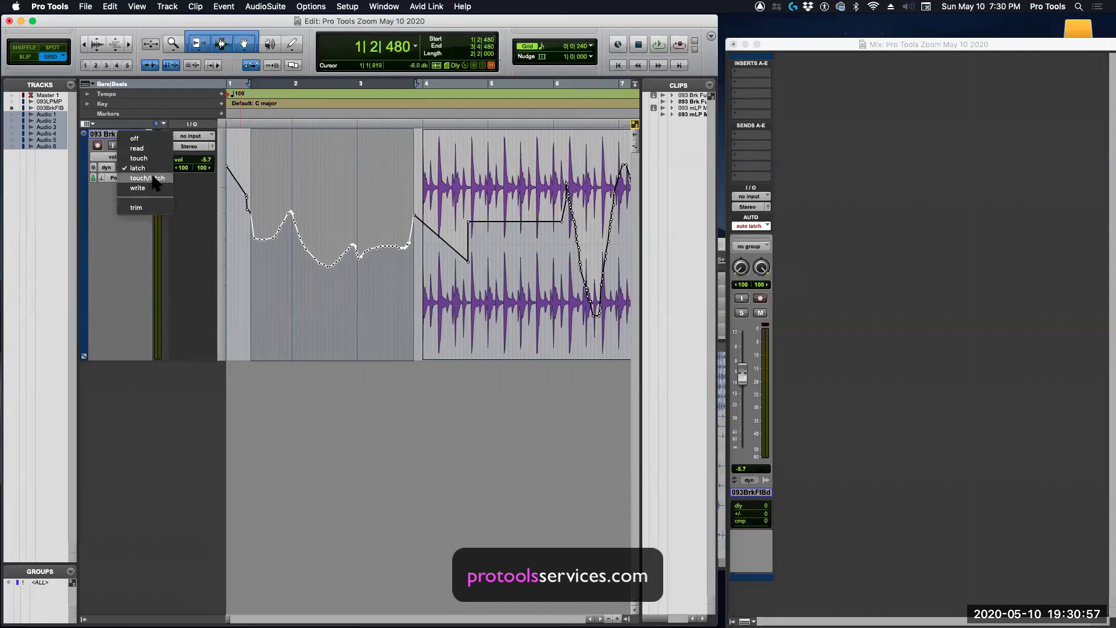
pyautogui.click(152, 178)
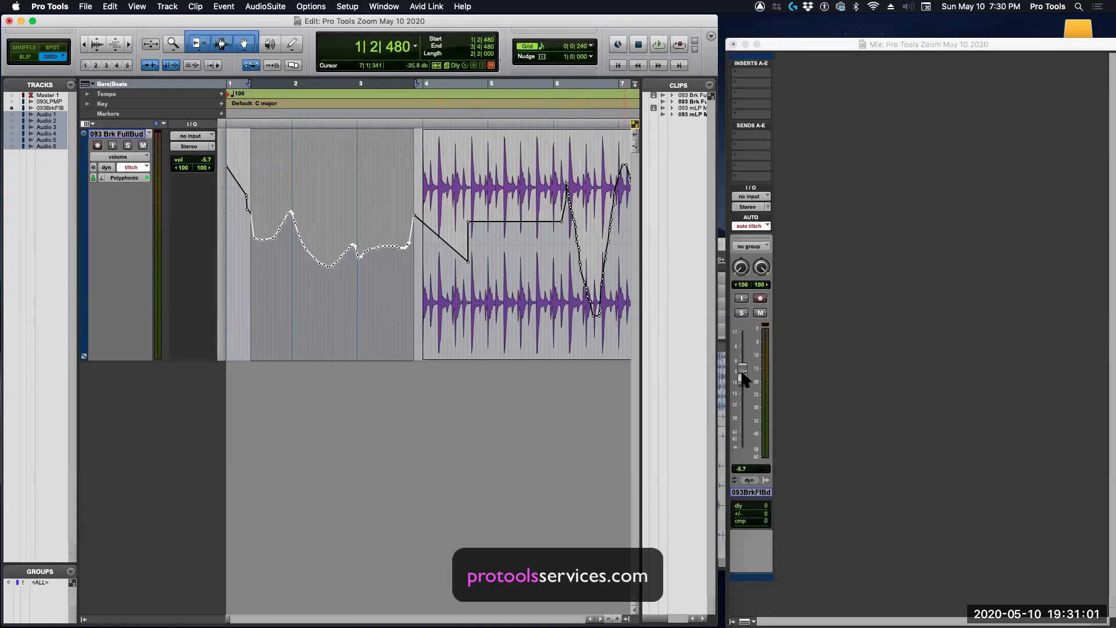
pyautogui.moveTo(742, 372); pyautogui.dragTo(743, 365)
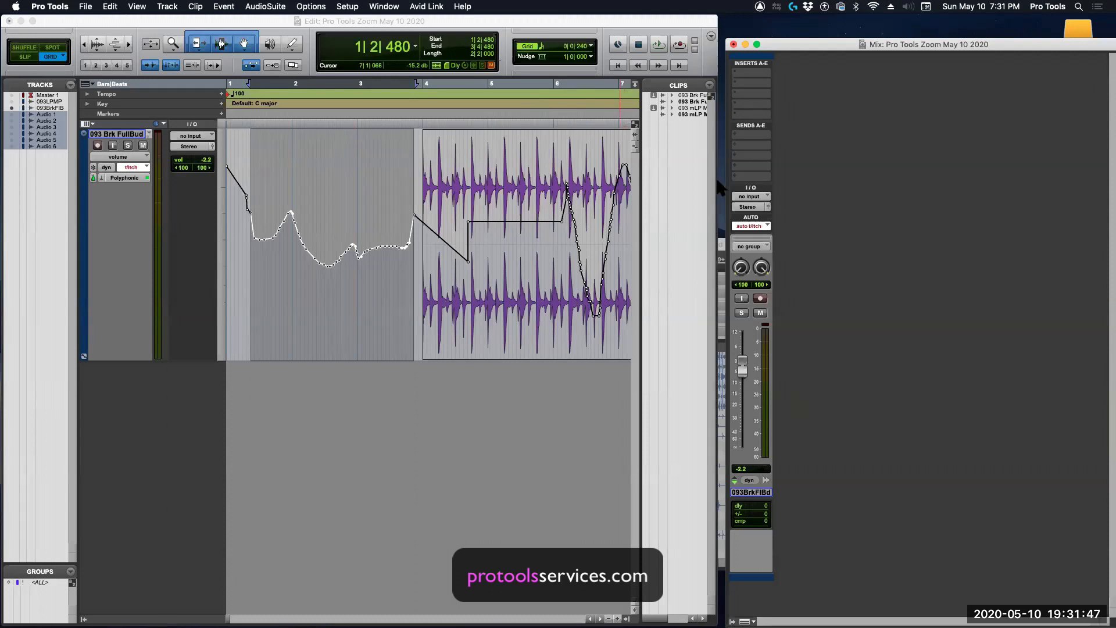
# Step: Widen the Edit window across the screen and show the hidden Master 1 and 093mLPMixPow tracks
pyautogui.click(718, 58)
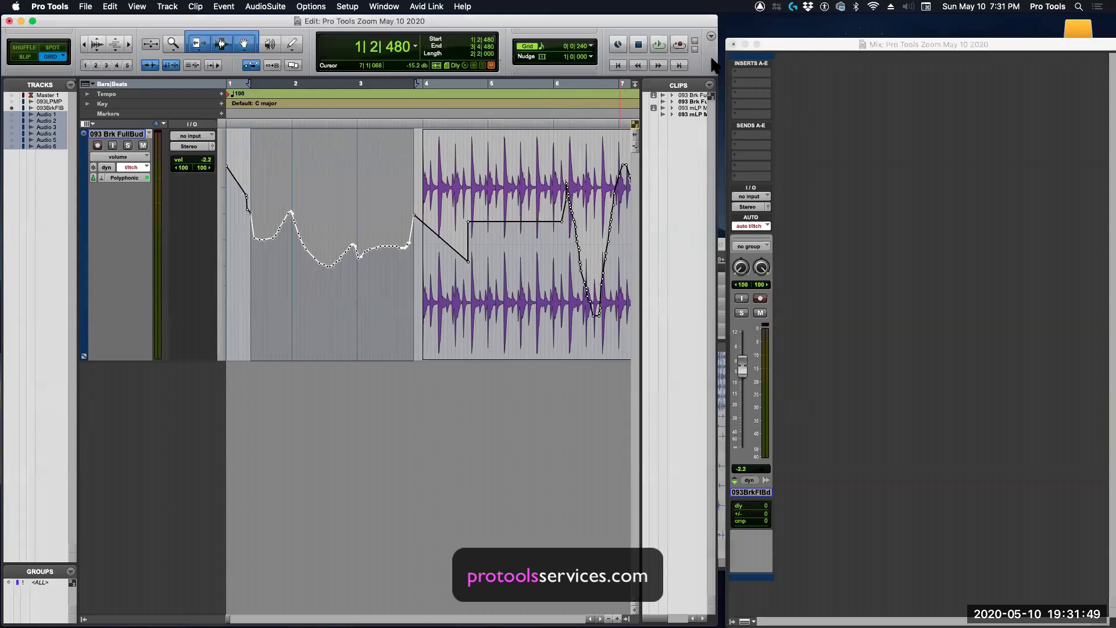
pyautogui.moveTo(722, 134); pyautogui.dragTo(1106, 171)
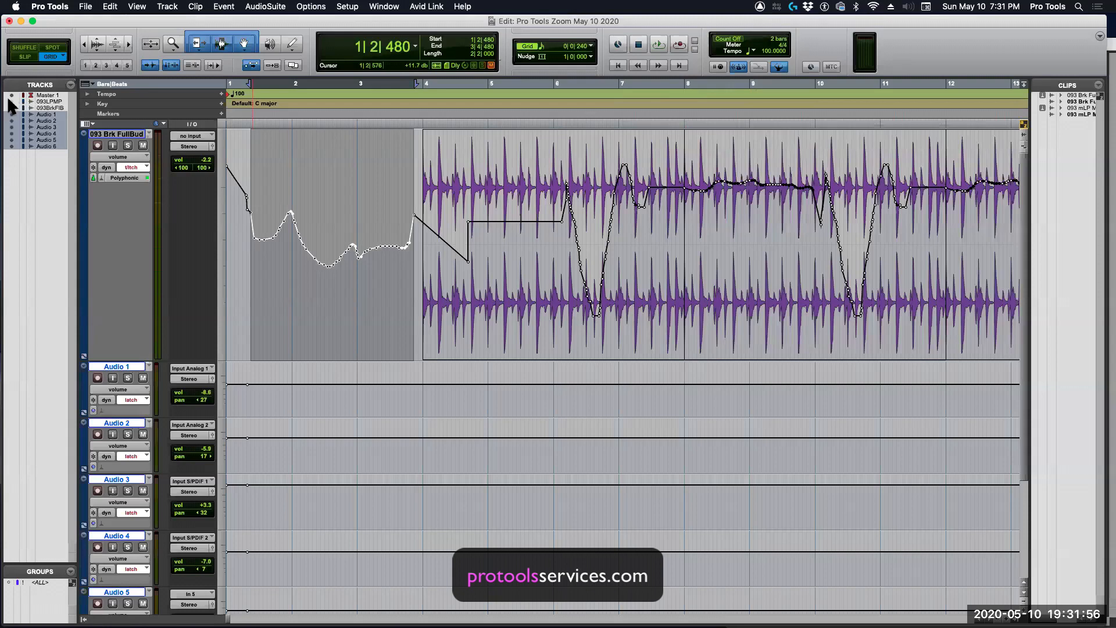
pyautogui.click(12, 95)
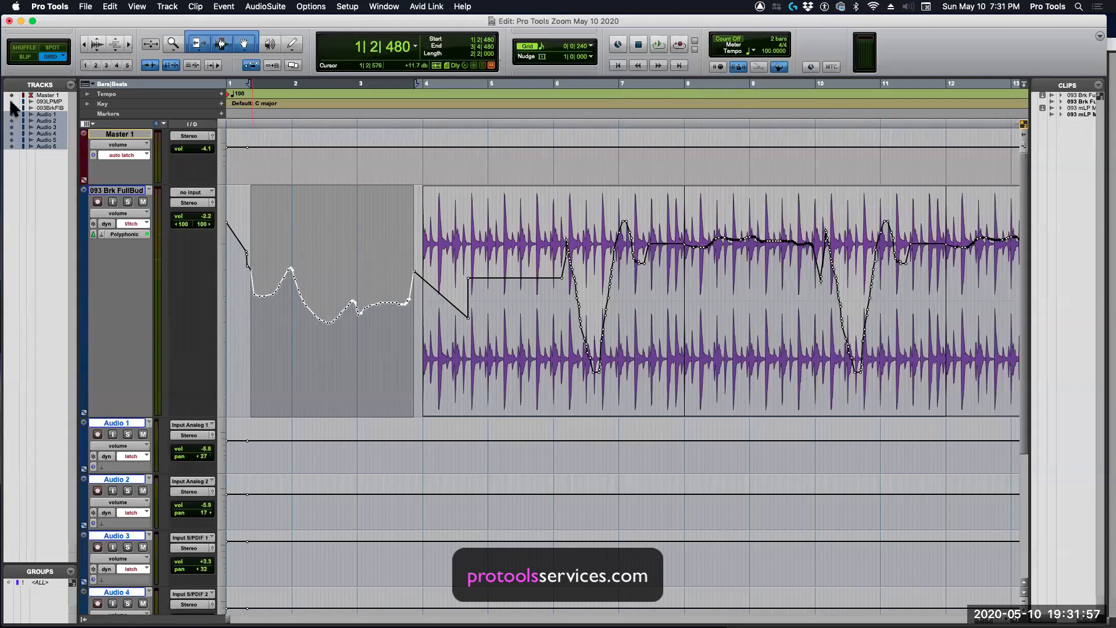
pyautogui.click(12, 101)
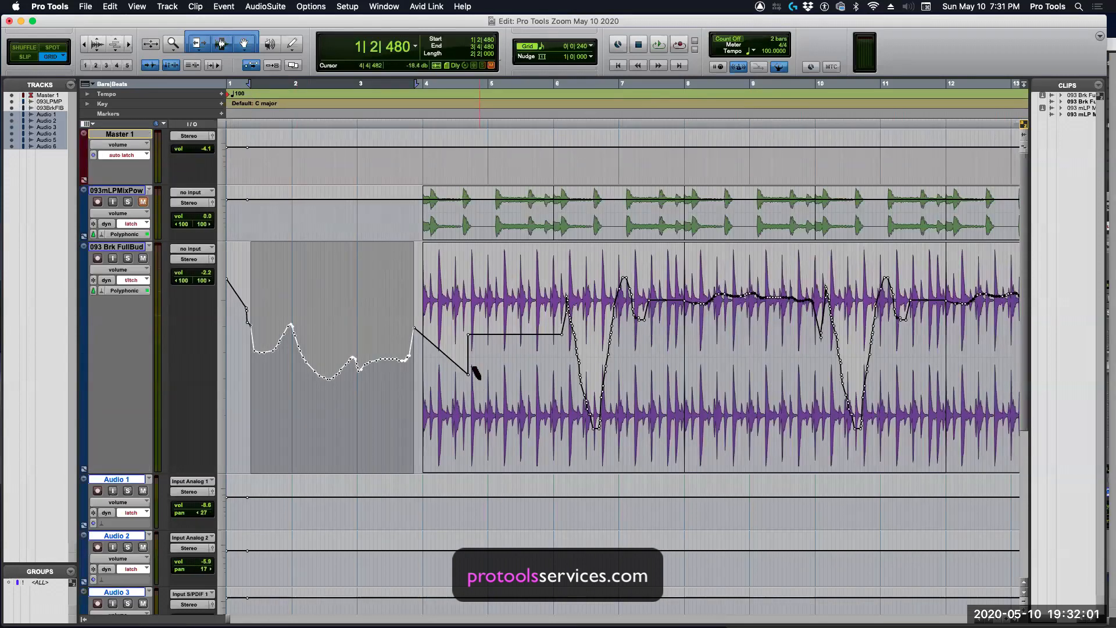
# Step: Fit all tracks vertically in the Edit window and delete the volume automation across every track's full timeline
pyautogui.press('ctrl+alt+super+Down')
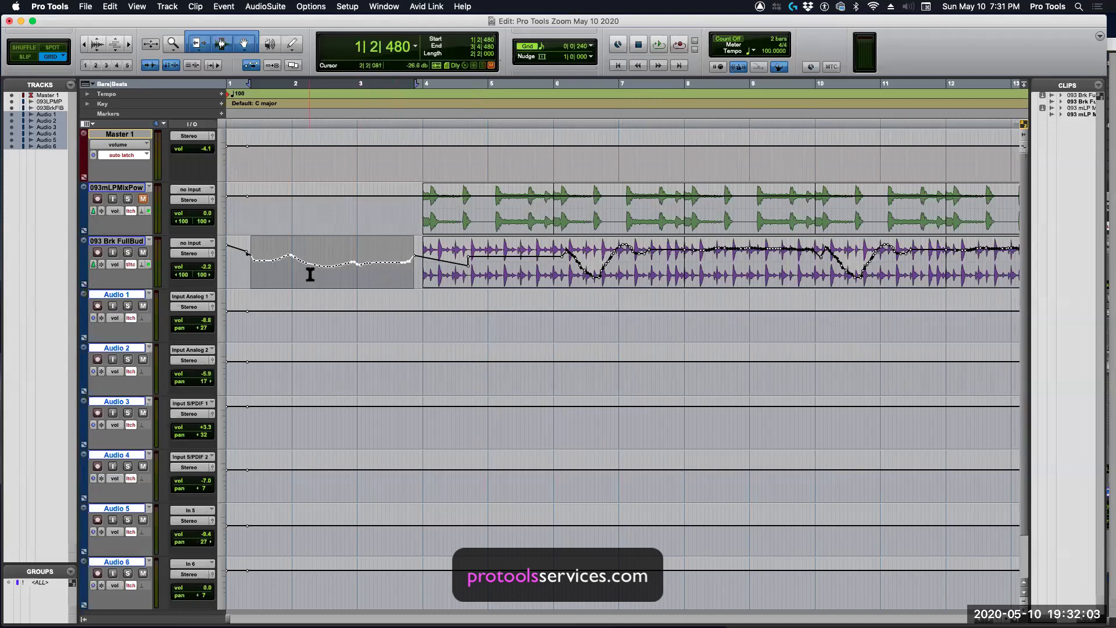
pyautogui.click(242, 261)
pyautogui.tripleClick(242, 262)
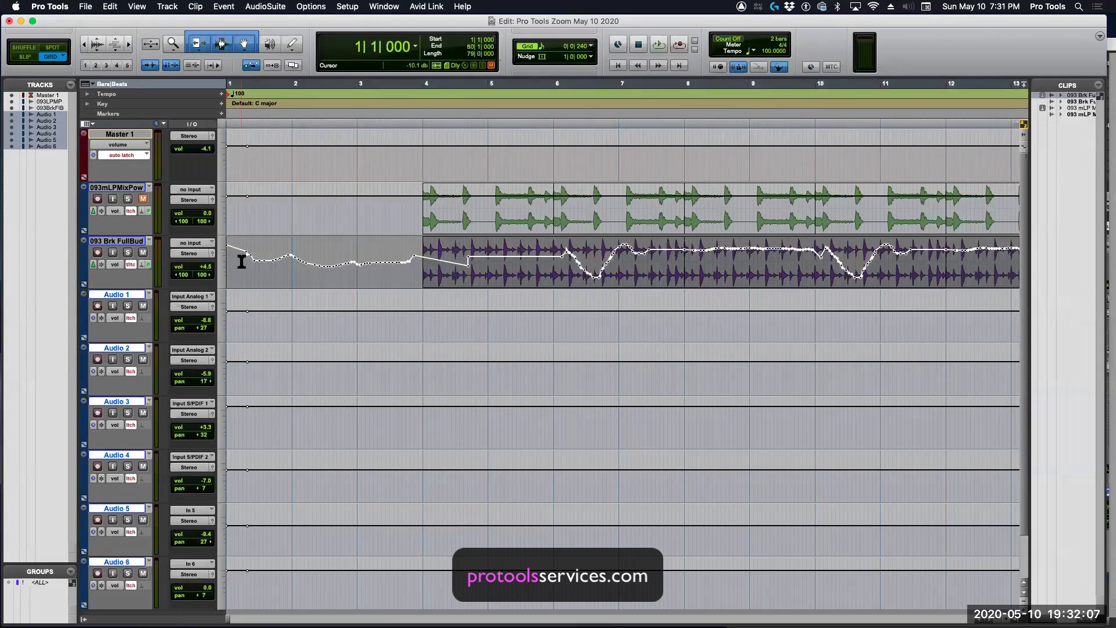
pyautogui.hotkey('shift', 'p')
pyautogui.hotkey('shift', 'p')
pyautogui.hotkey('shift', ';')
pyautogui.hotkey('shift', ';')
pyautogui.hotkey('shift', ';')
pyautogui.hotkey('shift', ';')
pyautogui.hotkey('shift', ';')
pyautogui.hotkey('shift', ';')
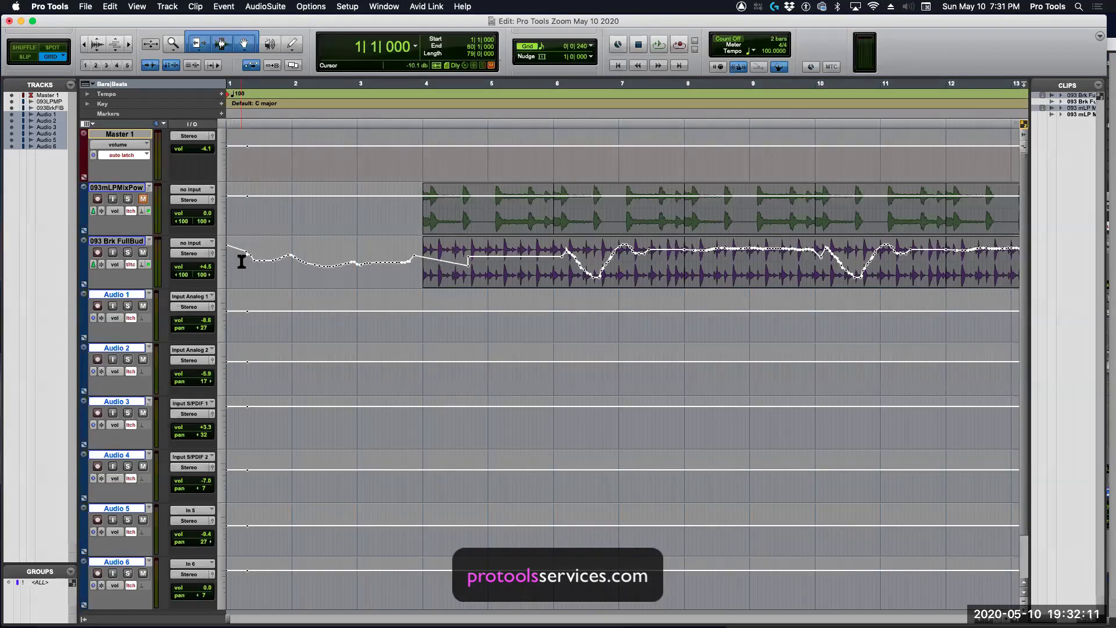
pyautogui.press('Delete')
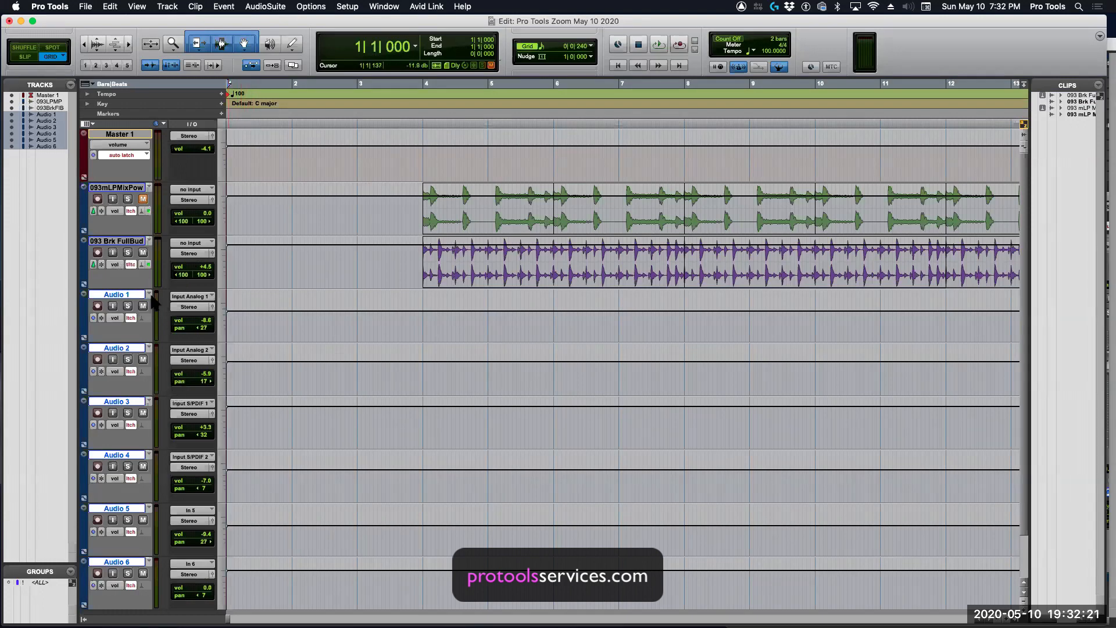
# Step: Set the 093 Brk FullBud track's automation mode to latch
pyautogui.click(133, 266)
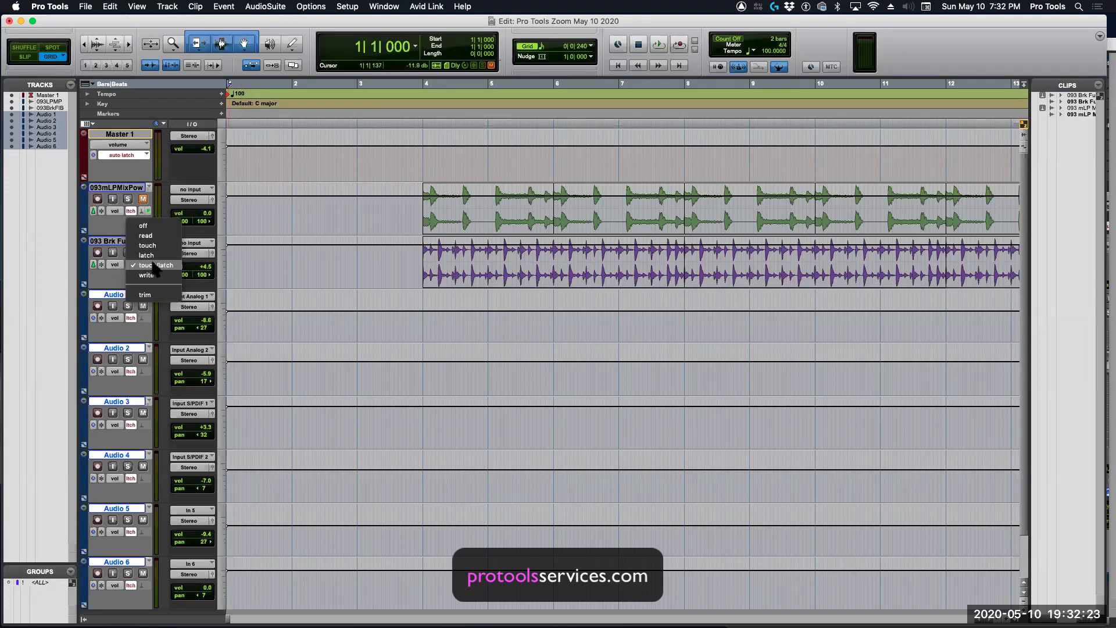
pyautogui.click(146, 256)
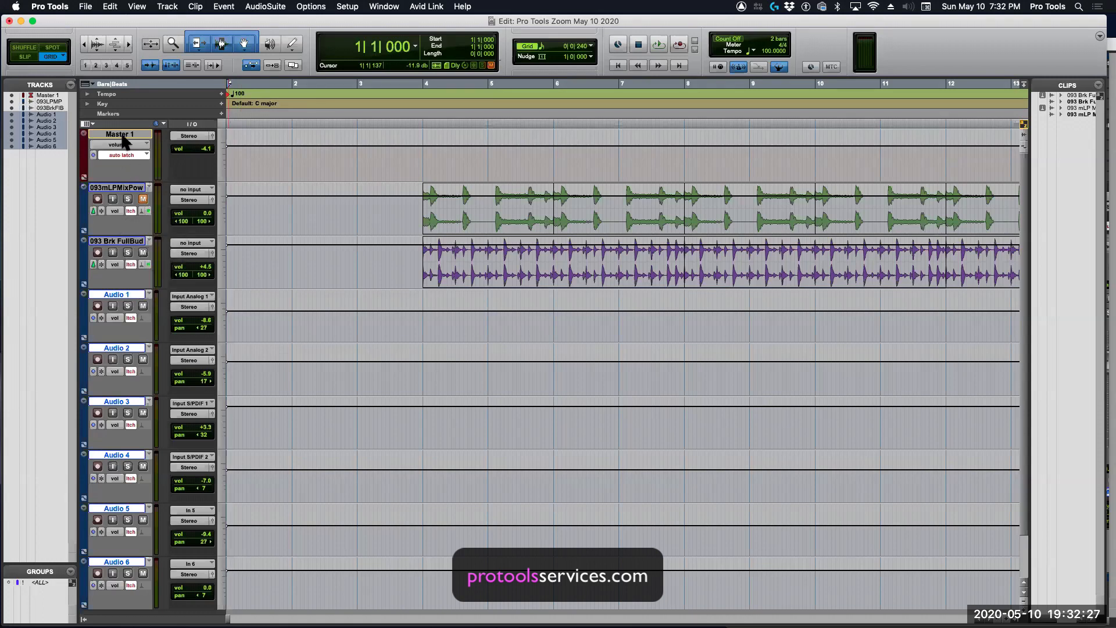
# Step: Turn off automation on the Master 1 track and lower its volume to -13.2 dB
pyautogui.click(150, 153)
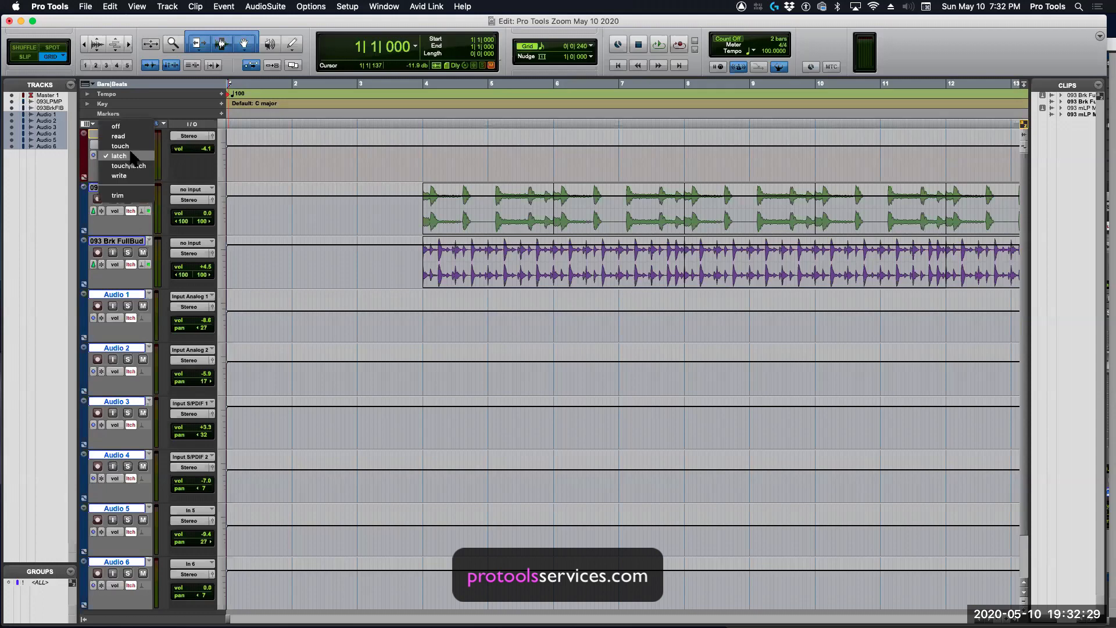
pyautogui.click(125, 128)
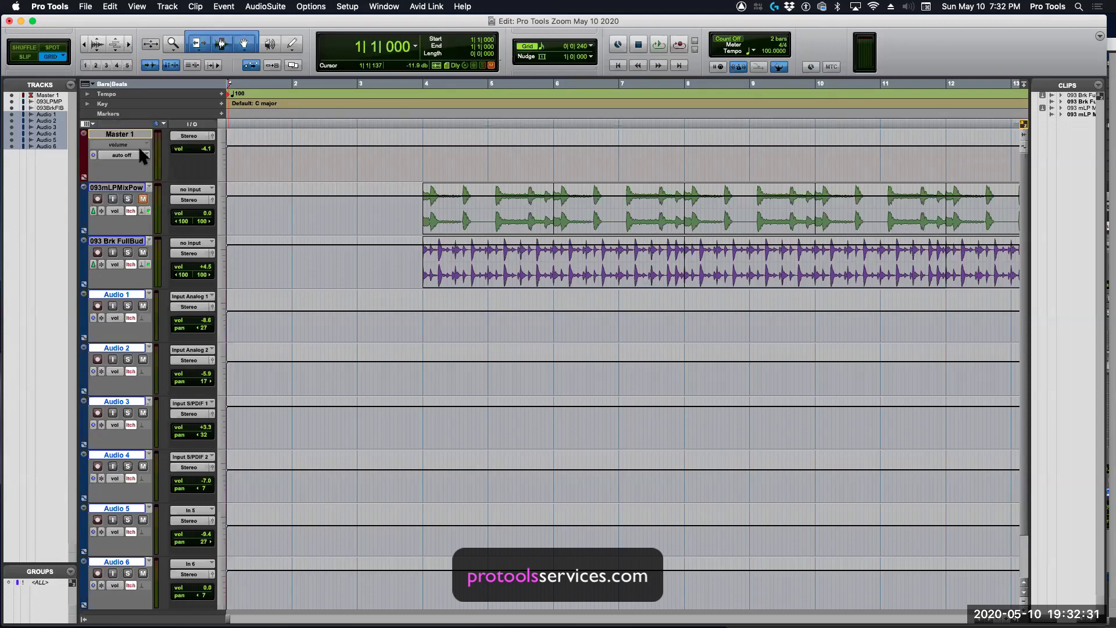
pyautogui.keyDown('alt'); pyautogui.click(194, 150); pyautogui.keyUp('alt')
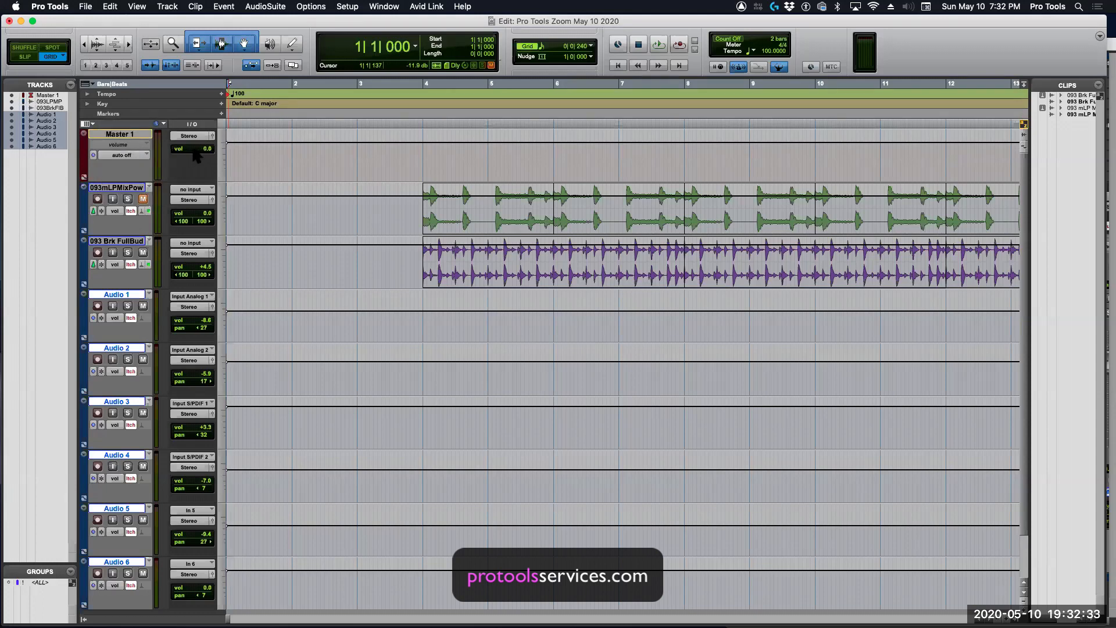
pyautogui.moveTo(194, 153); pyautogui.dragTo(194, 164)
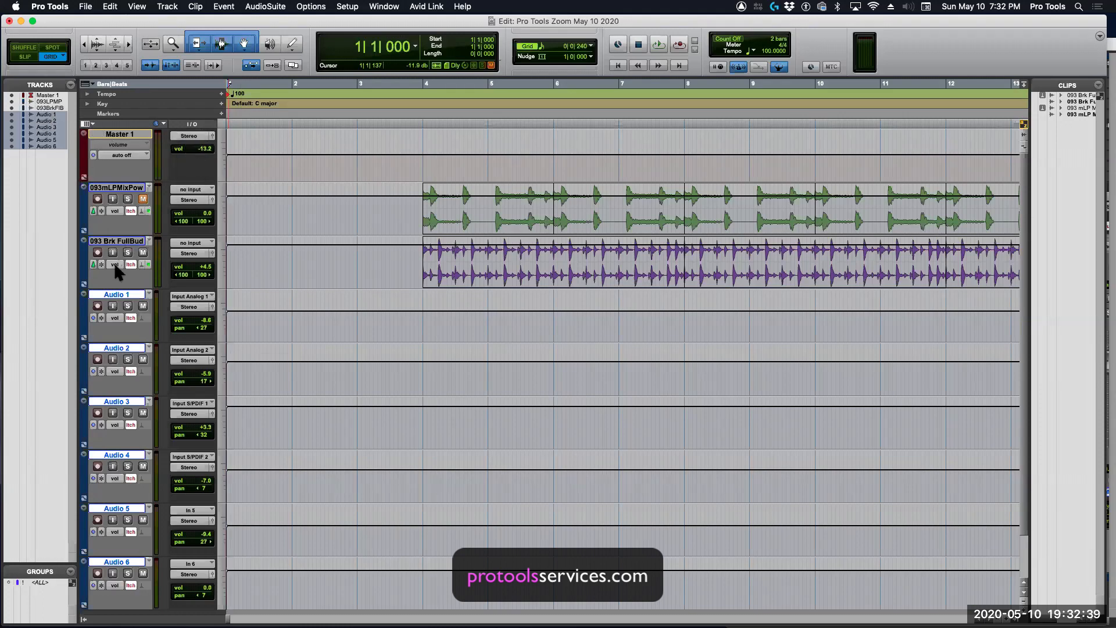
# Step: Rename the Audio 1 track as Bass and the Audio 2 track as Gtr
pyautogui.doubleClick(115, 297)
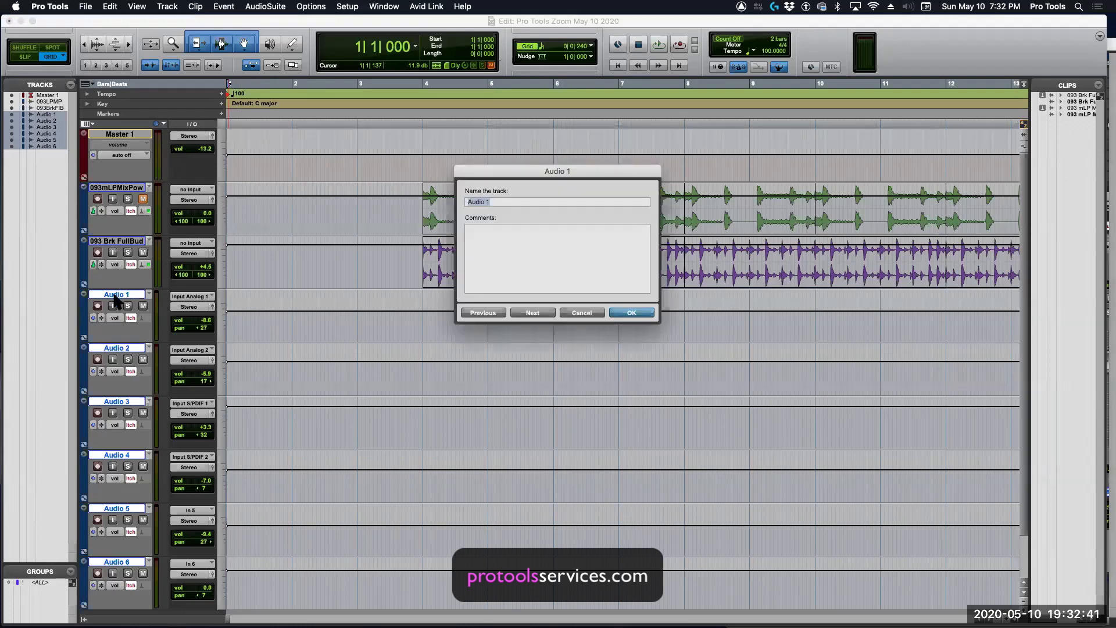
pyautogui.write('Bass')
pyautogui.press('Return')
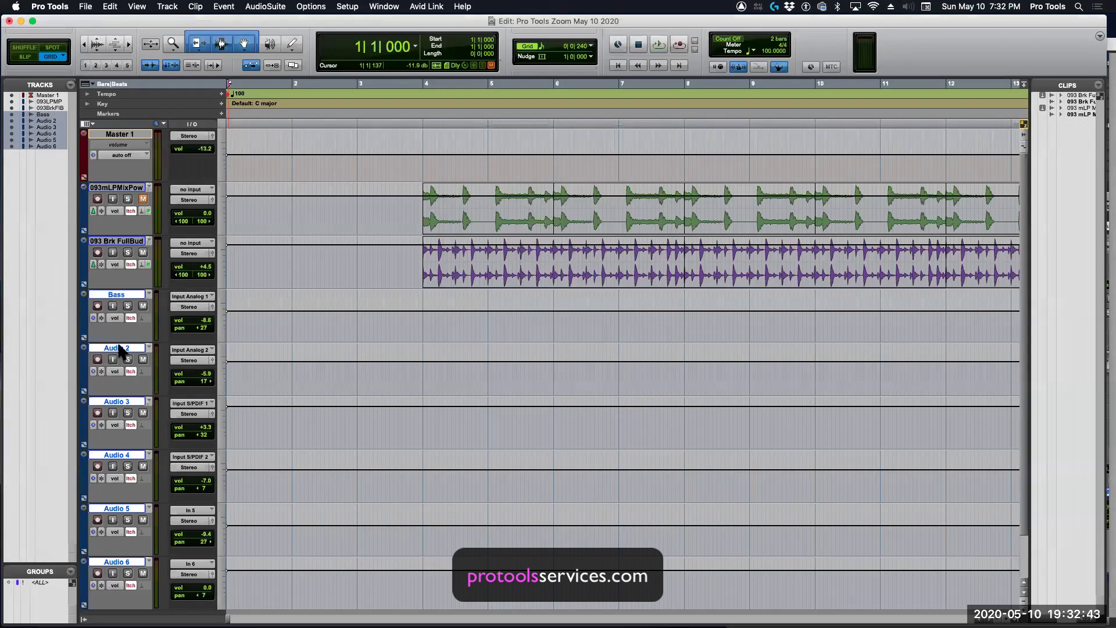
pyautogui.doubleClick(119, 348)
pyautogui.write('Gui')
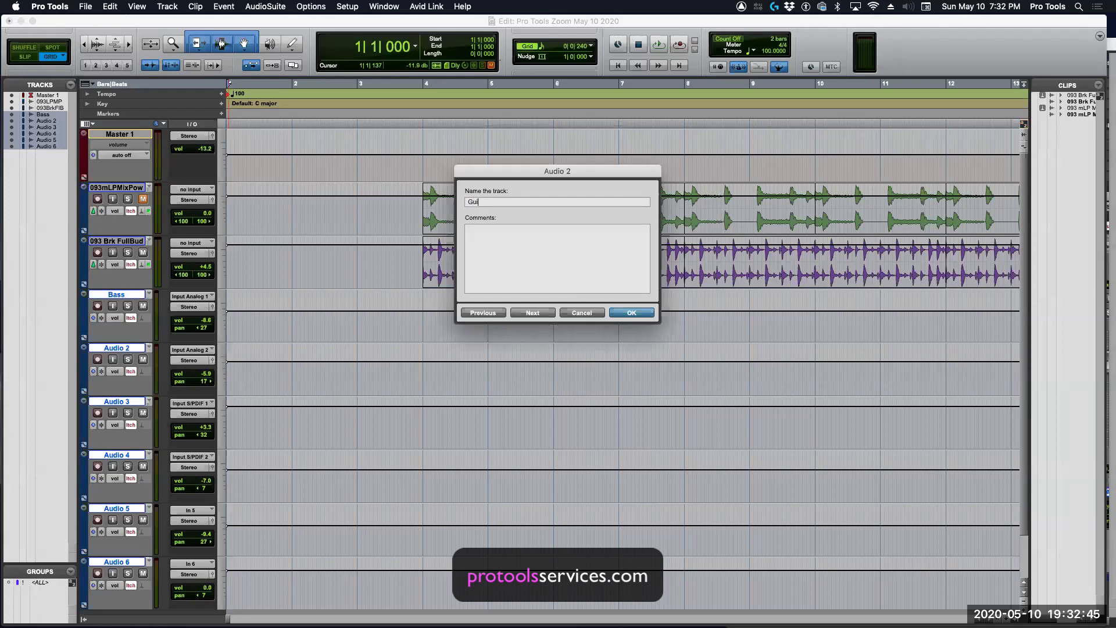
pyautogui.write('tr')
pyautogui.press('Return')
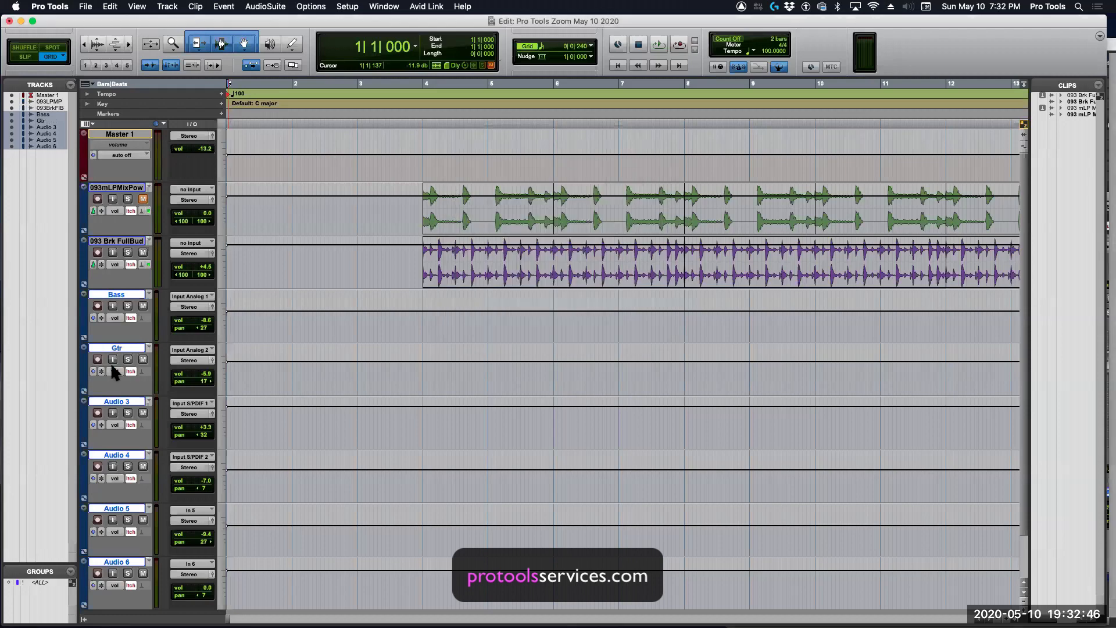
# Step: Rename the Audio 3 track as Voc and the Audio 4 track as Keys
pyautogui.doubleClick(114, 402)
pyautogui.write('Voc')
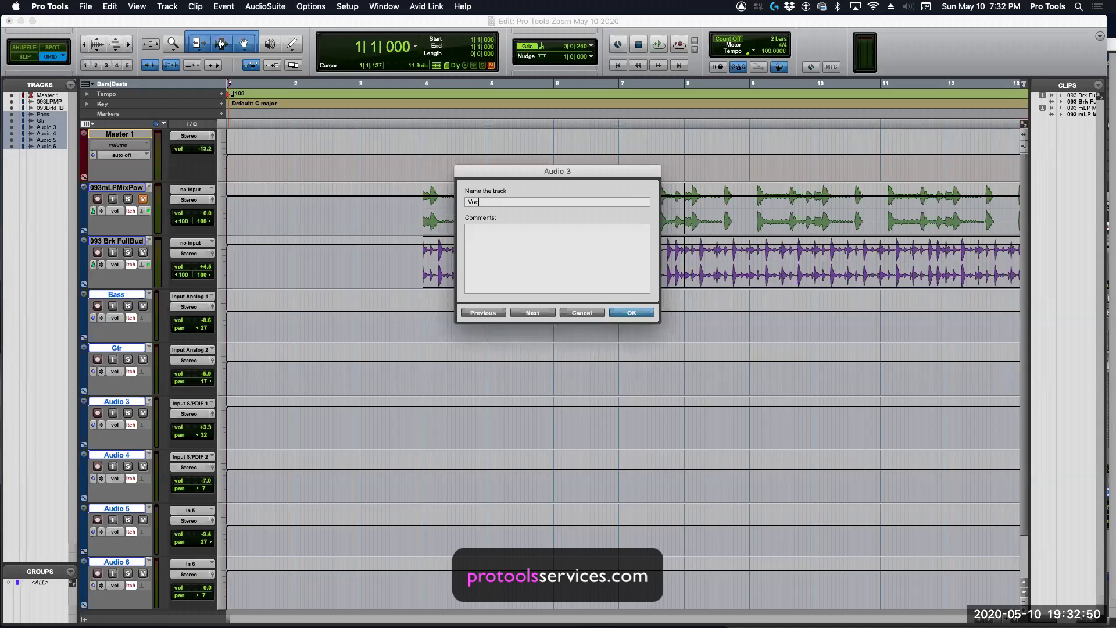
pyautogui.press('super+Right')
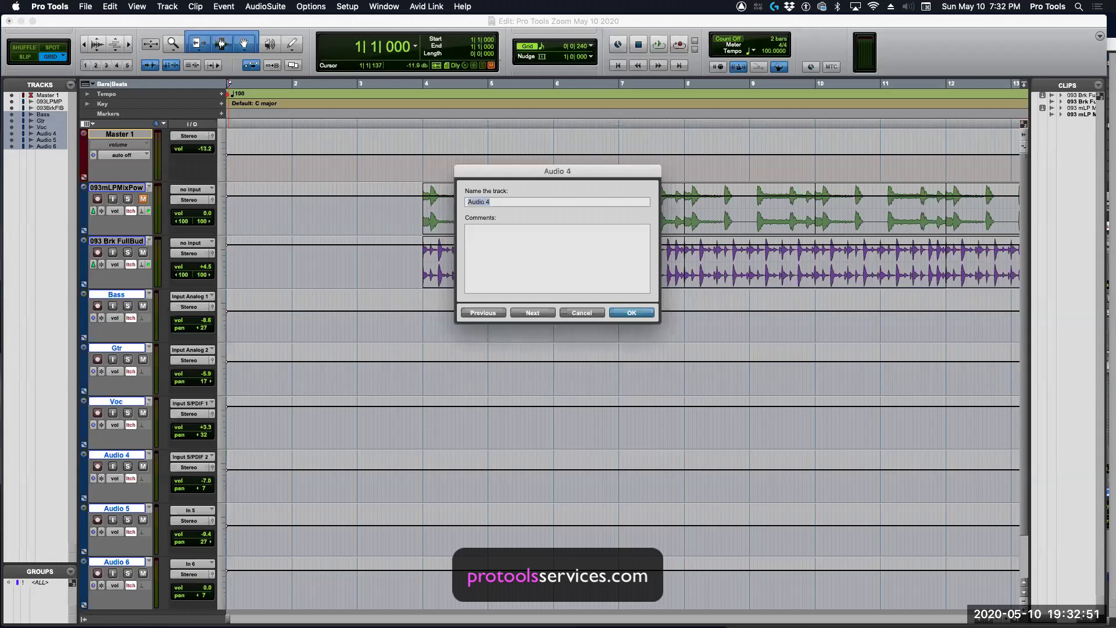
pyautogui.write('Keys')
pyautogui.press('super+Right')
# Step: Rename the Audio 5 track as Voc Bkg 1 and the Audio 6 track as Voc Bkg 2
pyautogui.write('Voc Ba')
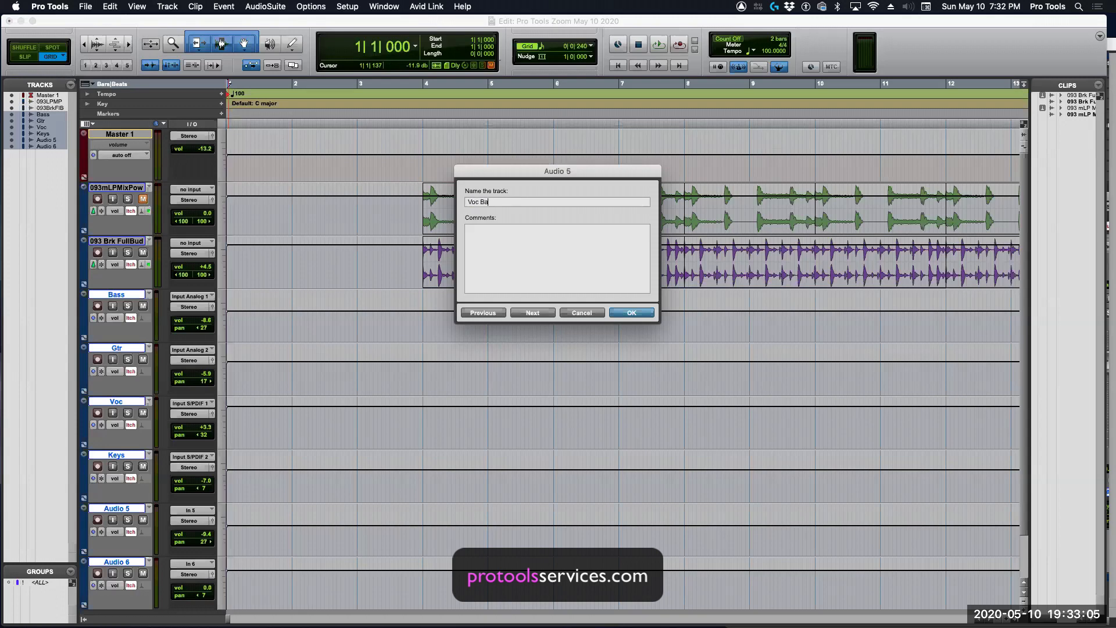
pyautogui.press('BackSpace')
pyautogui.write('kg')
pyautogui.write('1')
pyautogui.press('super+Right')
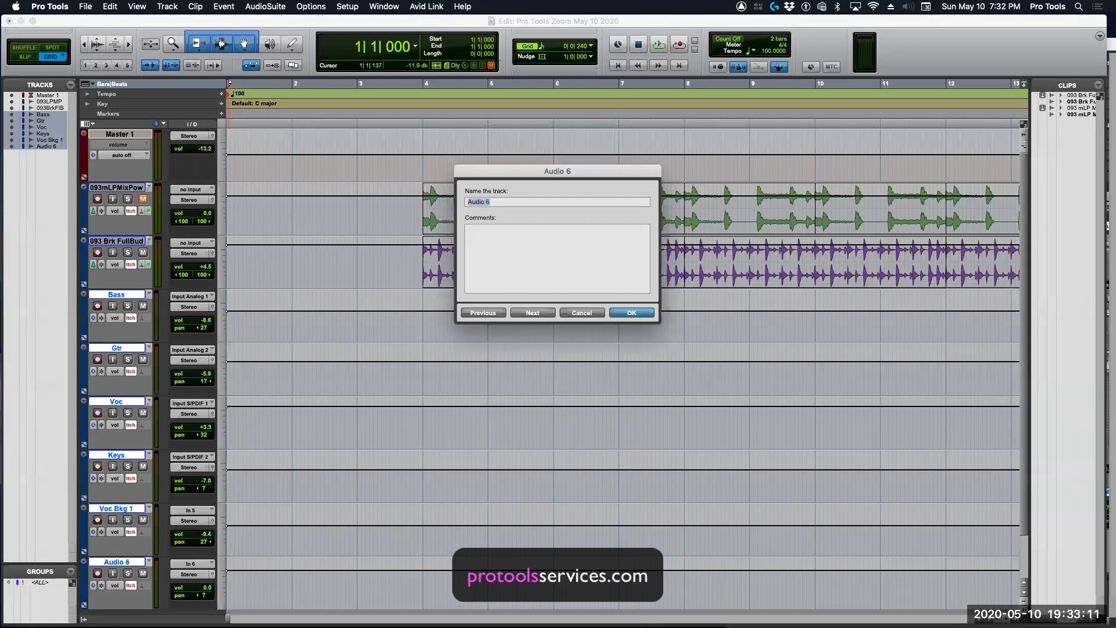
pyautogui.write('Voc K')
pyautogui.press('BackSpace')
pyautogui.write('Bk')
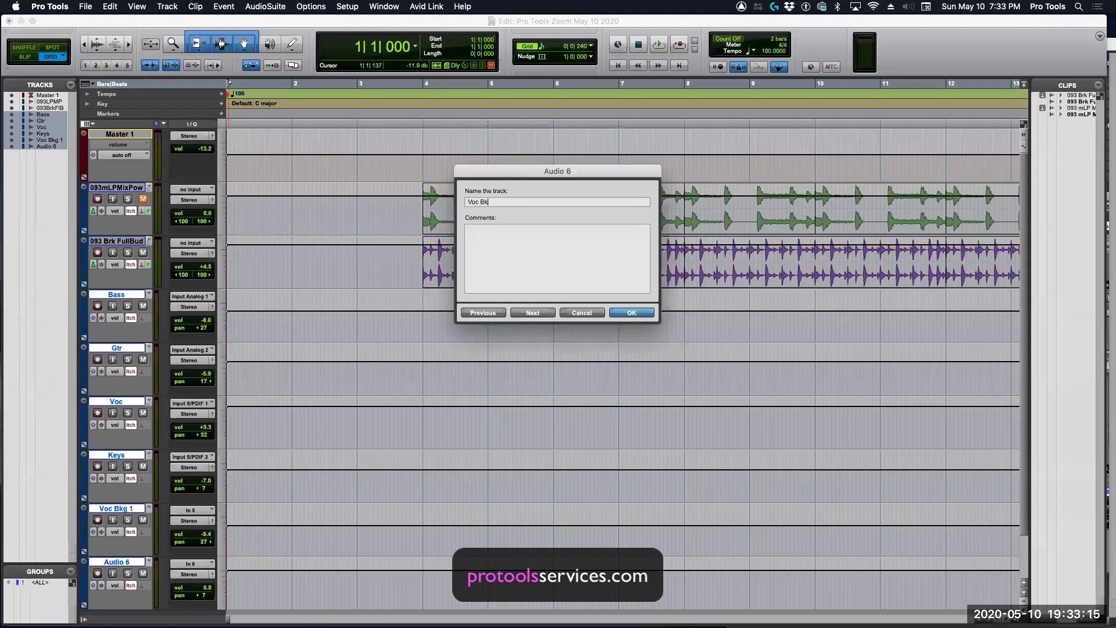
pyautogui.write('g 2')
pyautogui.press('Return')
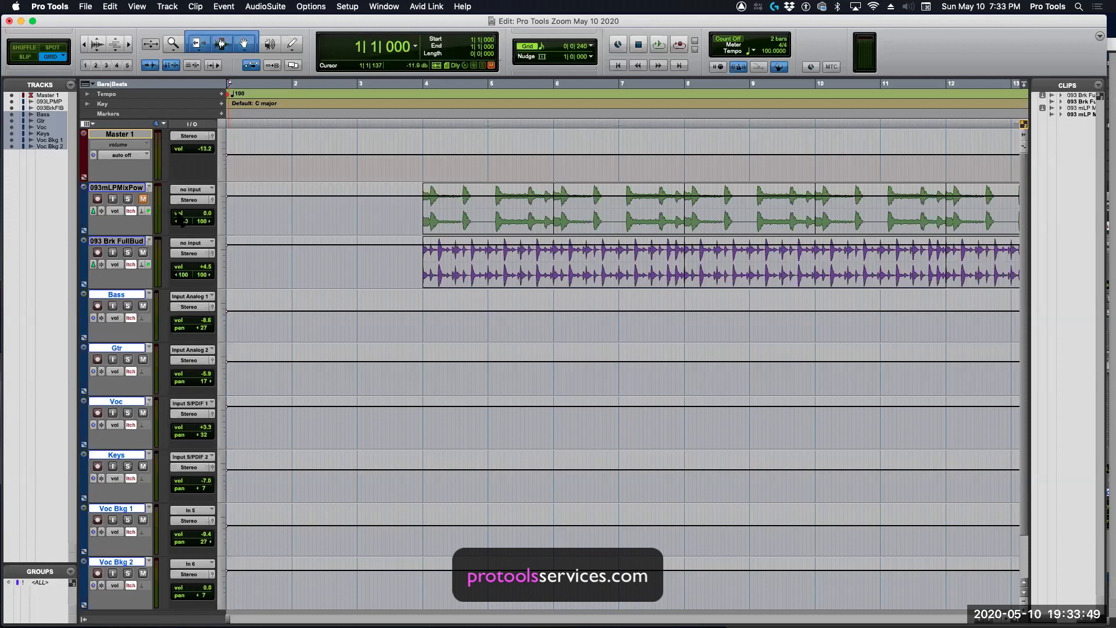
# Step: Start playback from 1|4|720 and place the Mix window so that more channel faders are in view
pyautogui.click(288, 282)
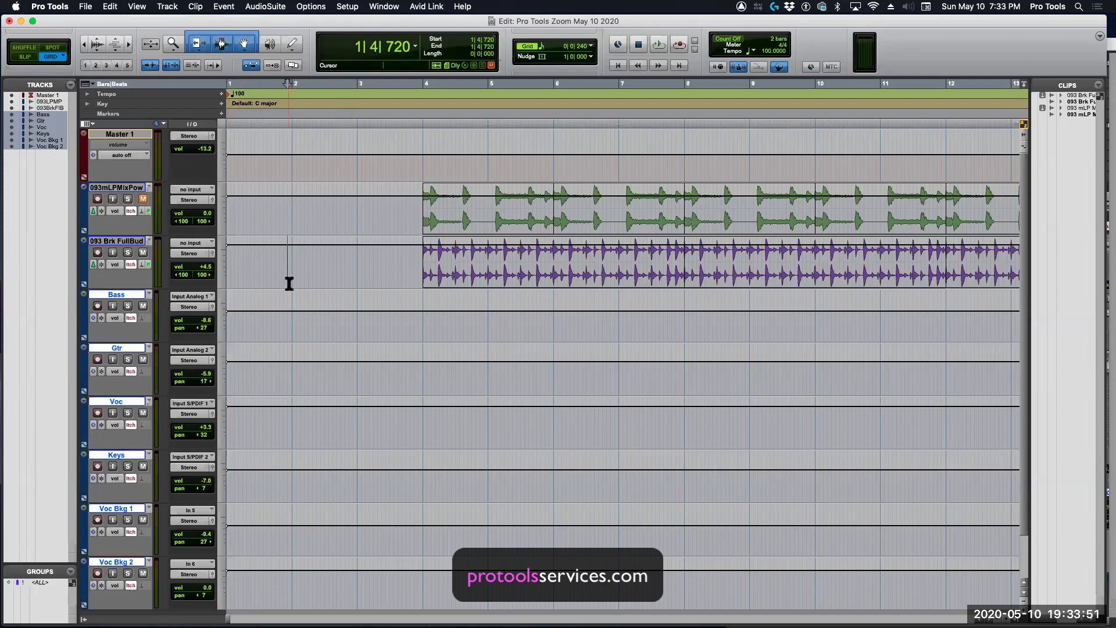
pyautogui.press('super+bracketleft')
pyautogui.press('super+bracketleft')
pyautogui.press('super+bracketleft')
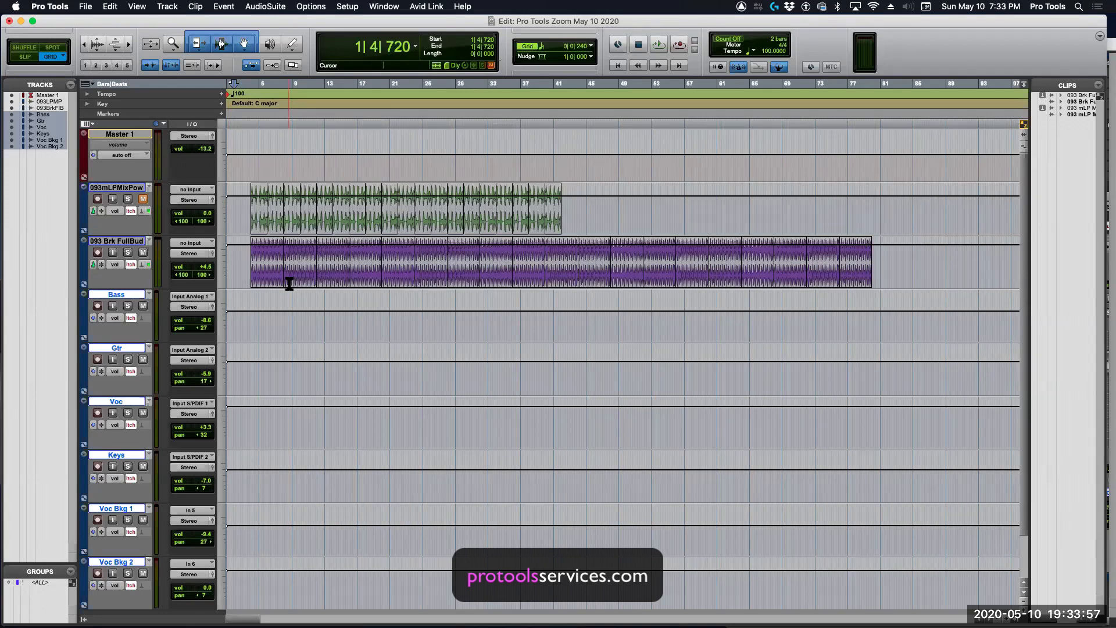
pyautogui.press('space')
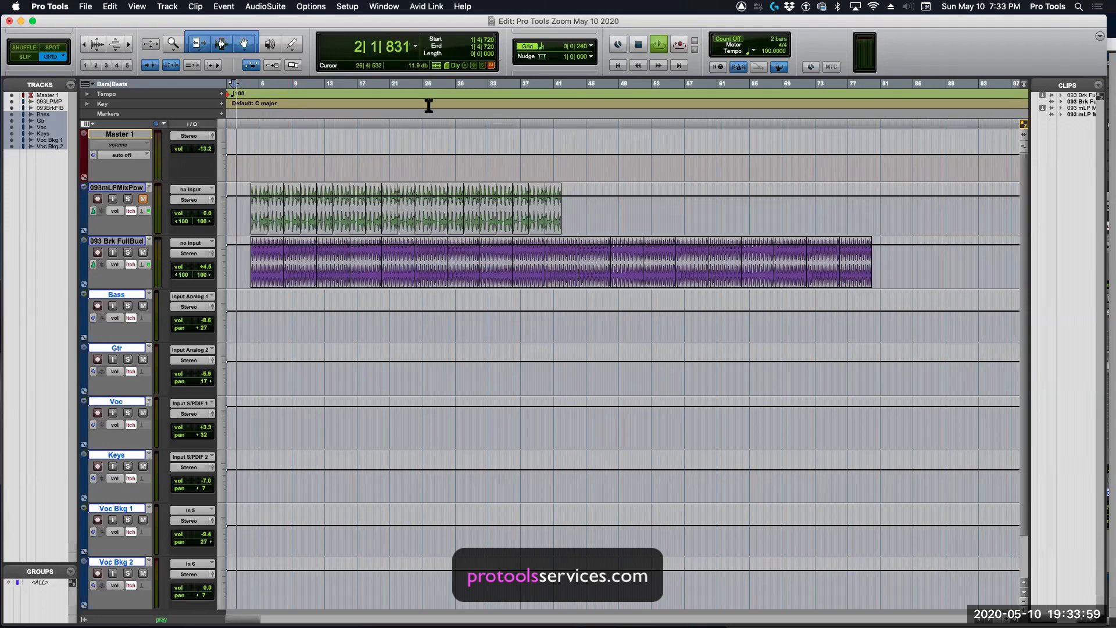
pyautogui.press('super+equal')
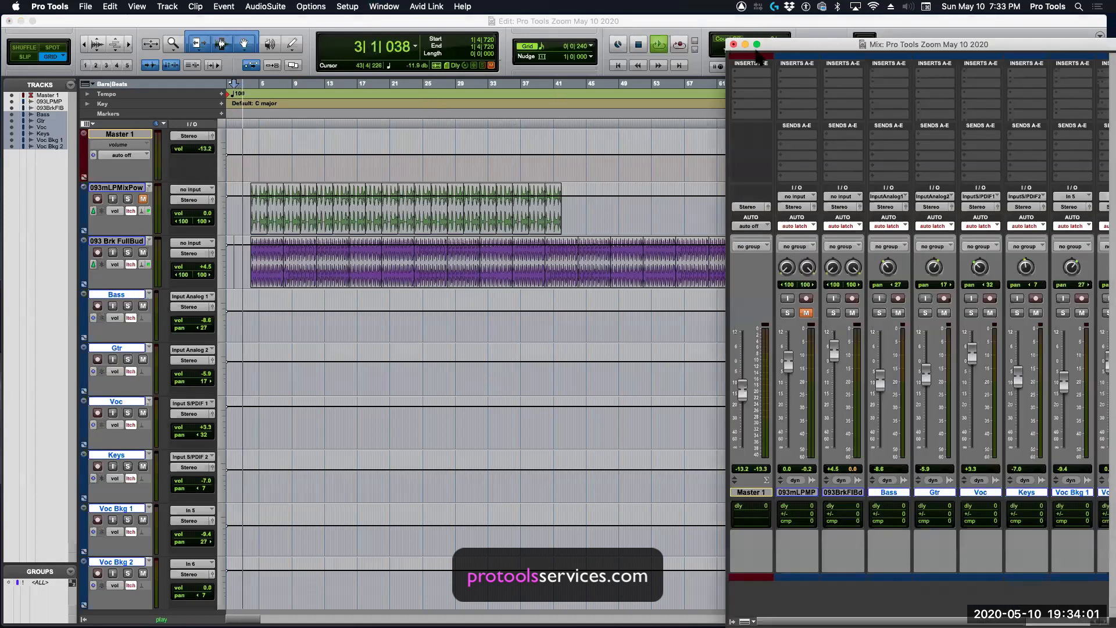
pyautogui.moveTo(796, 44); pyautogui.dragTo(759, 43)
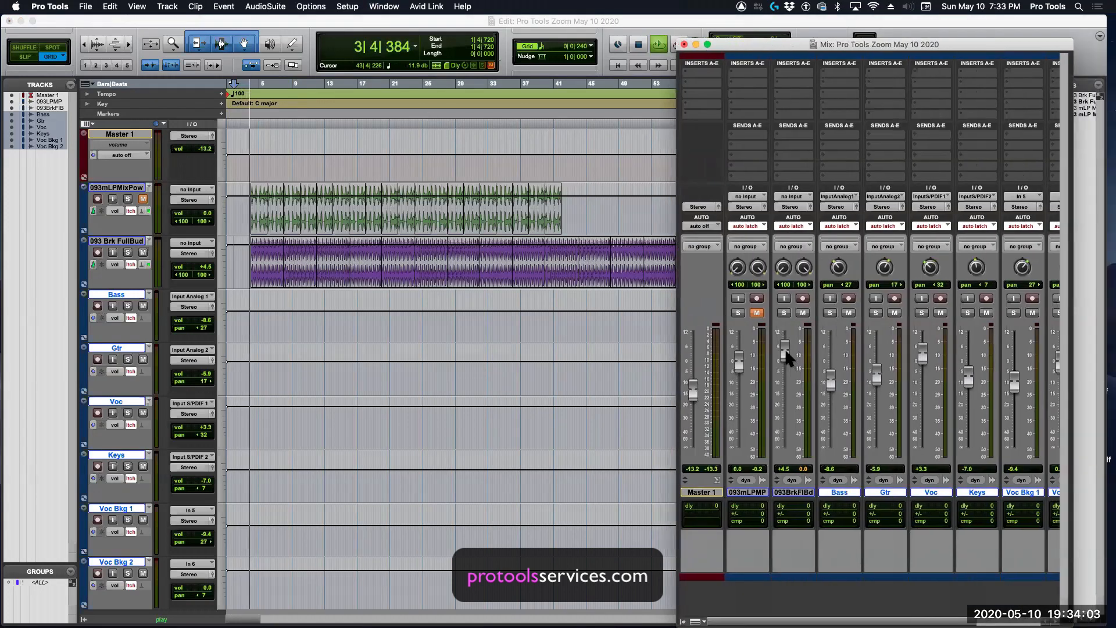
# Step: Latch volume automation for 093mLPMP at -2.7, 093BrkFlBd at +0.2, Bass at -5.4, Gtr at -8.6, Voc at -4.6, Keys at -6.5 and Voc Bkg 1 at -5.7
pyautogui.moveTo(785, 348); pyautogui.dragTo(739, 366)
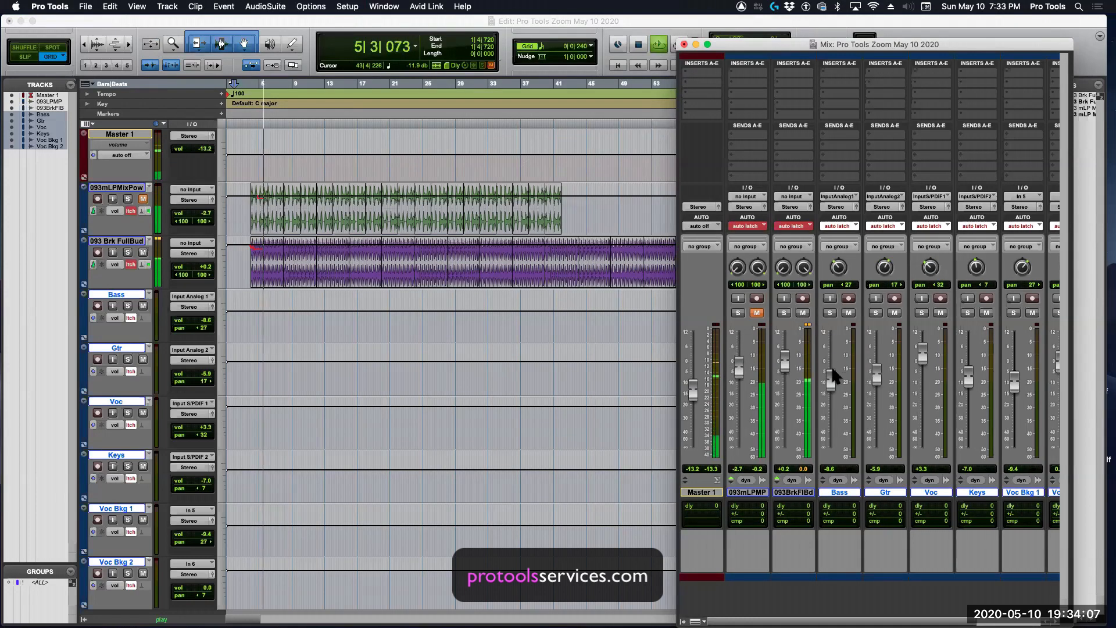
pyautogui.moveTo(830, 379); pyautogui.dragTo(829, 367)
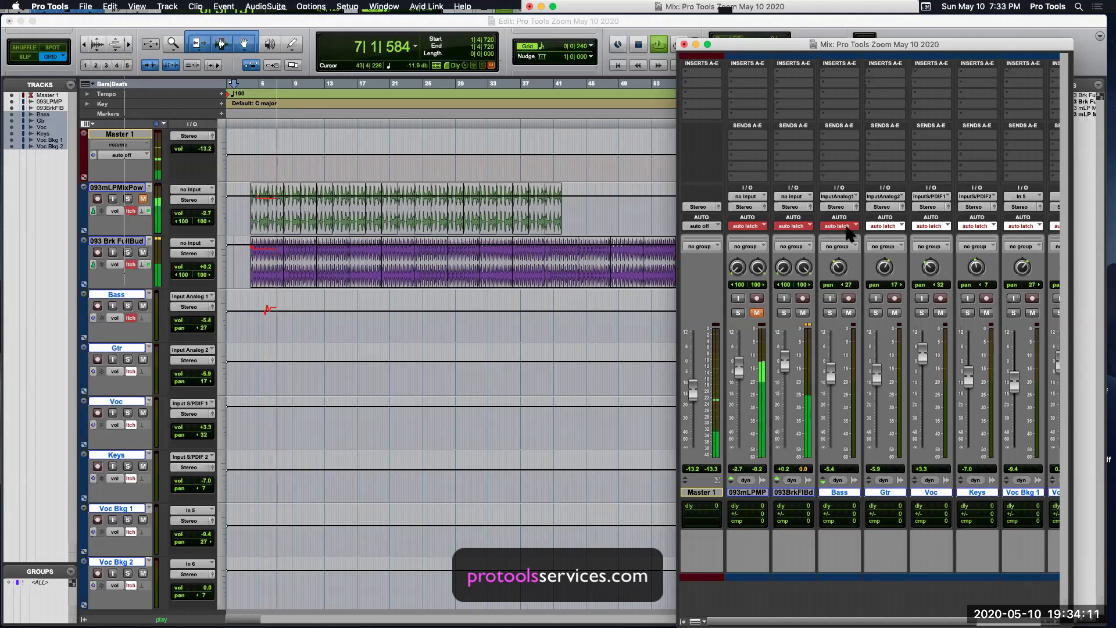
pyautogui.moveTo(881, 366); pyautogui.dragTo(1015, 363)
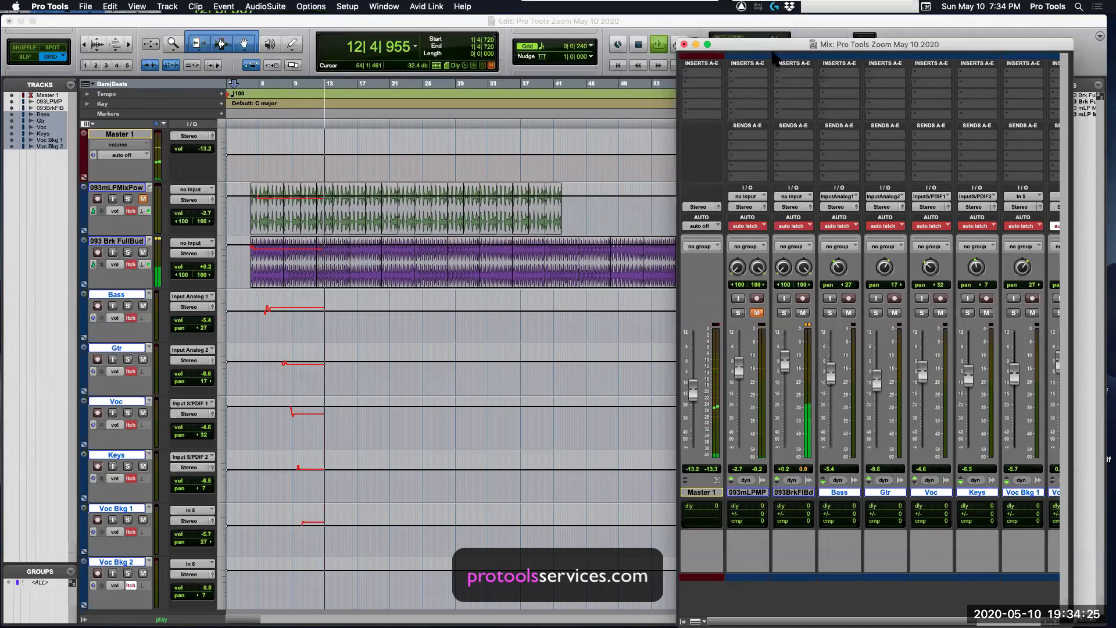
# Step: Widen the Mix window and latch volume on Voc Bkg 2 at -5.7, Voc Bkg 1 at -10.7 and Keys at -8.9
pyautogui.moveTo(789, 45); pyautogui.dragTo(739, 48)
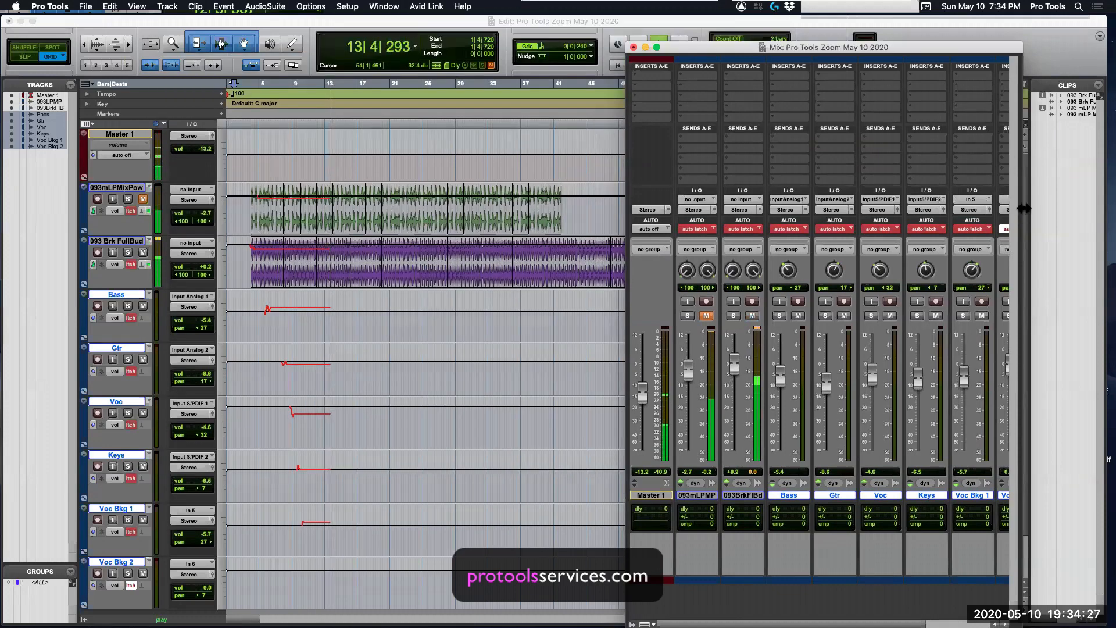
pyautogui.moveTo(1024, 215); pyautogui.dragTo(1085, 211)
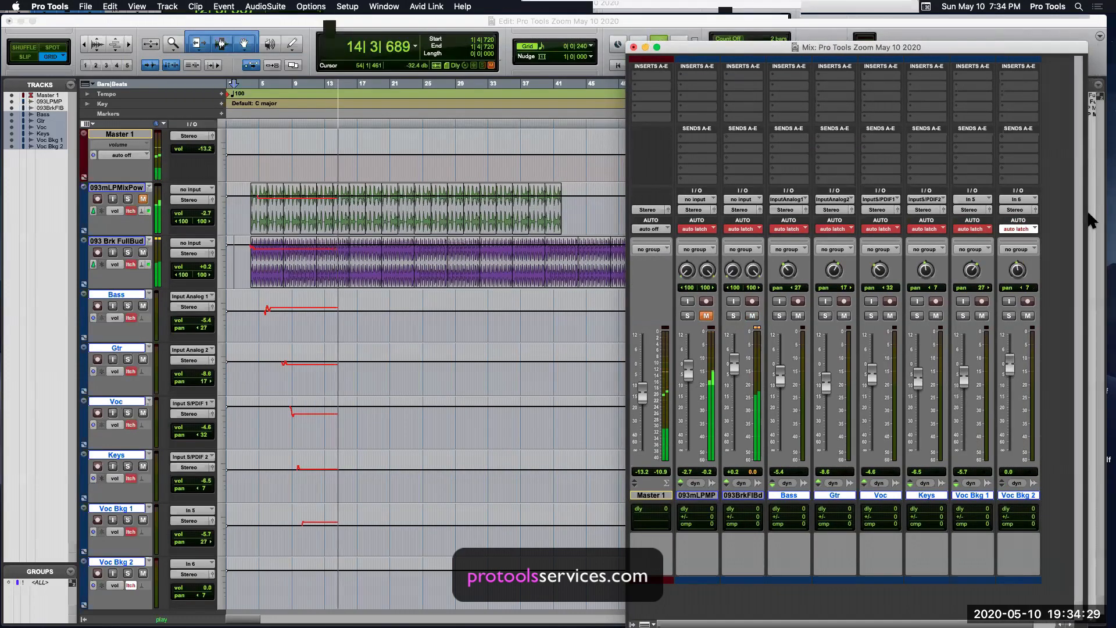
pyautogui.moveTo(1010, 365); pyautogui.dragTo(916, 387)
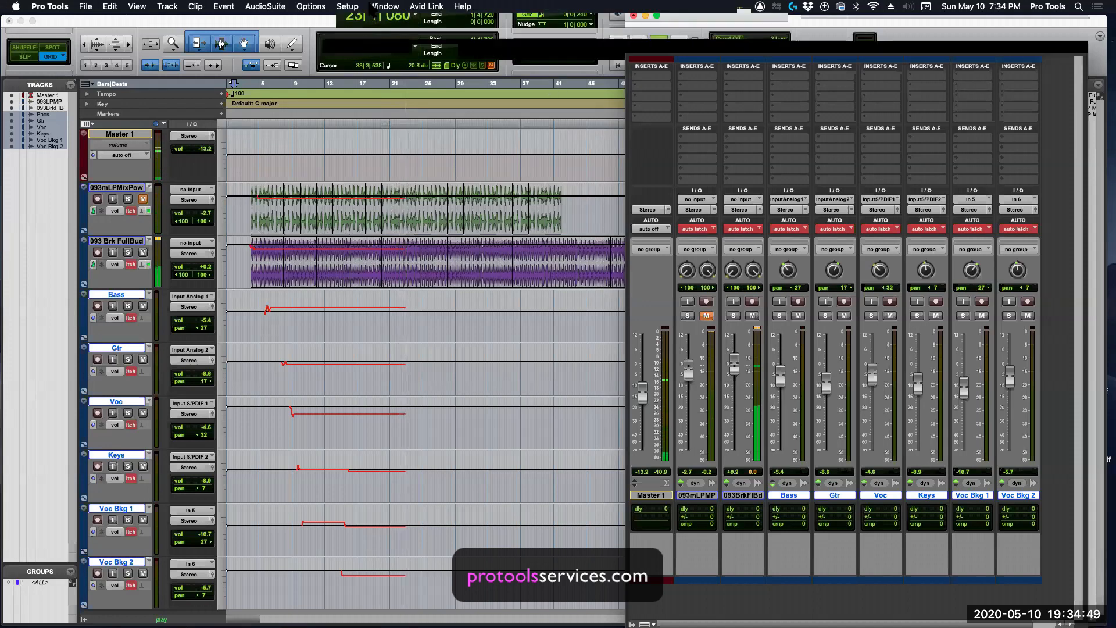
# Step: Open the Automation window and write the latched fader levels across the entire session, accepting the automation warning
pyautogui.click(385, 6)
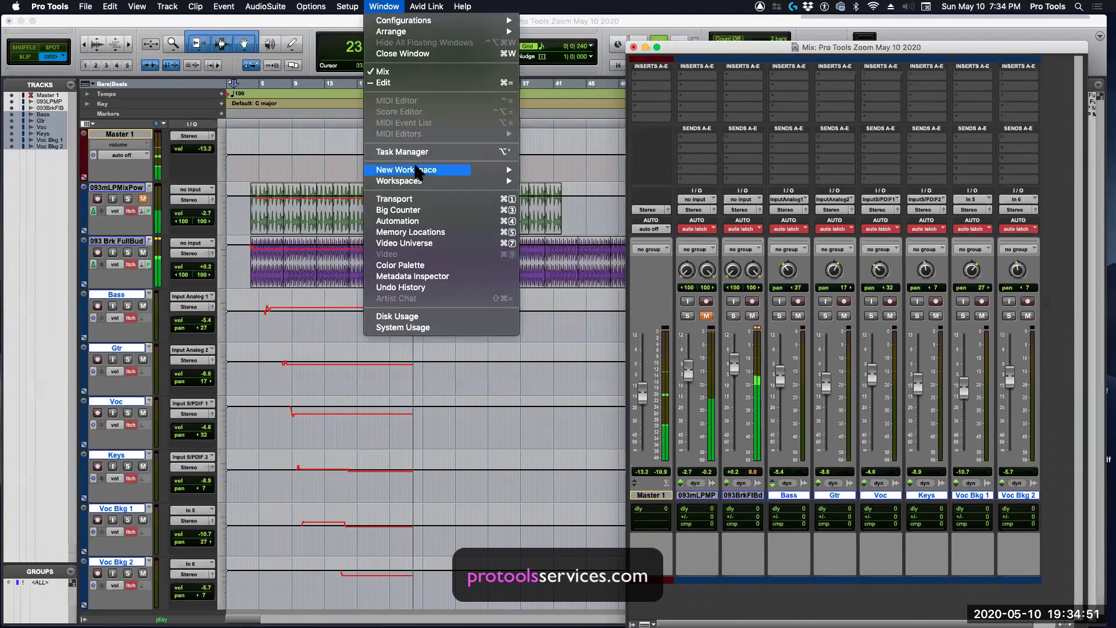
pyautogui.click(400, 221)
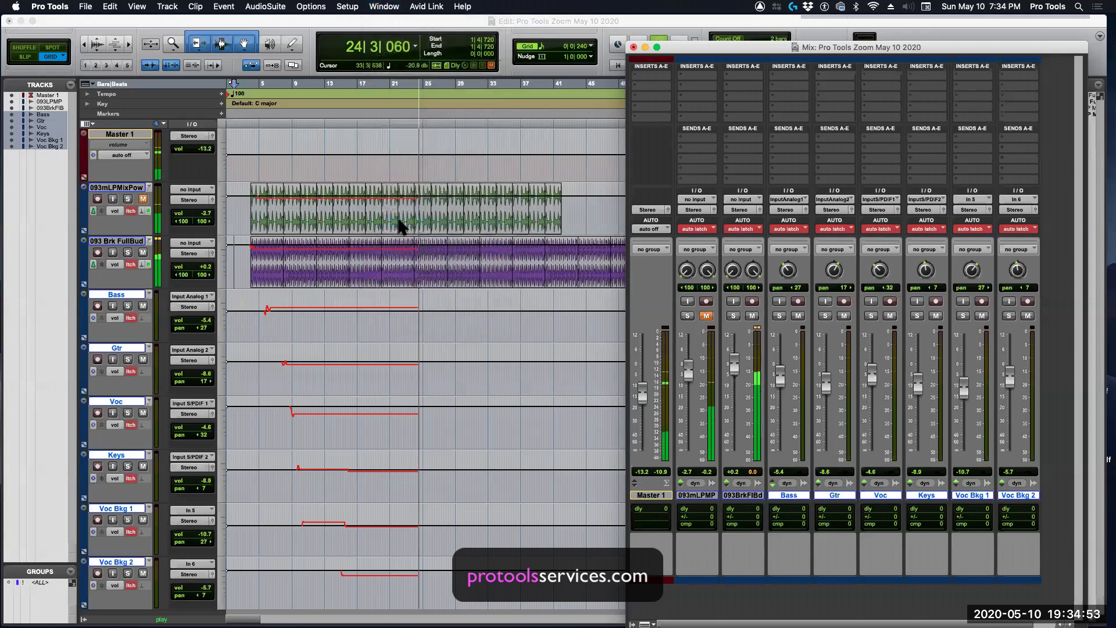
pyautogui.moveTo(279, 228); pyautogui.dragTo(588, 313)
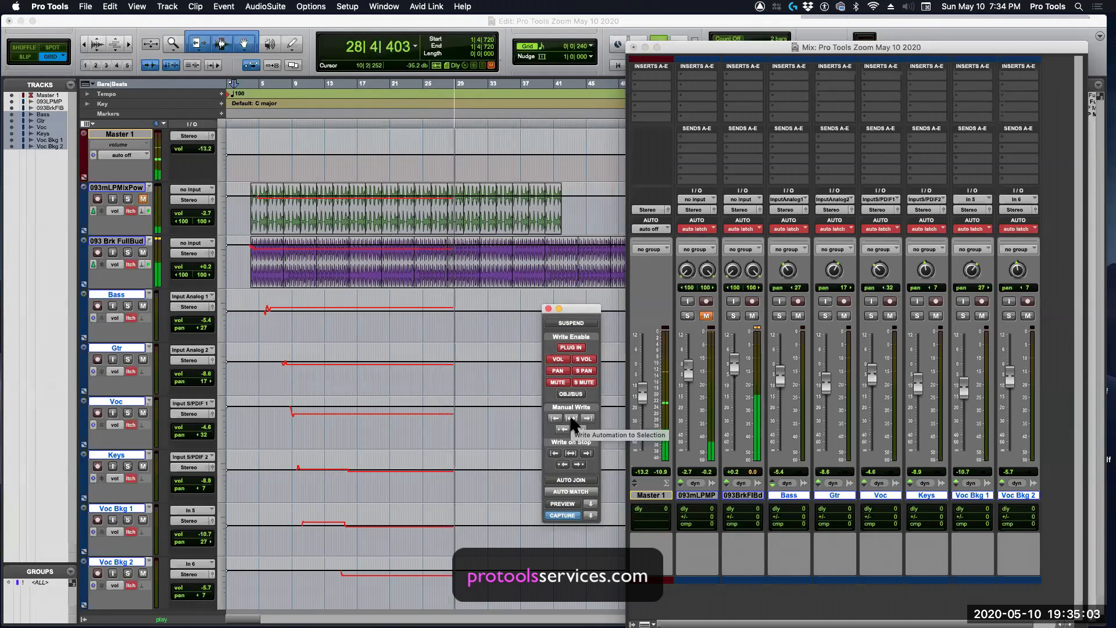
pyautogui.click(572, 418)
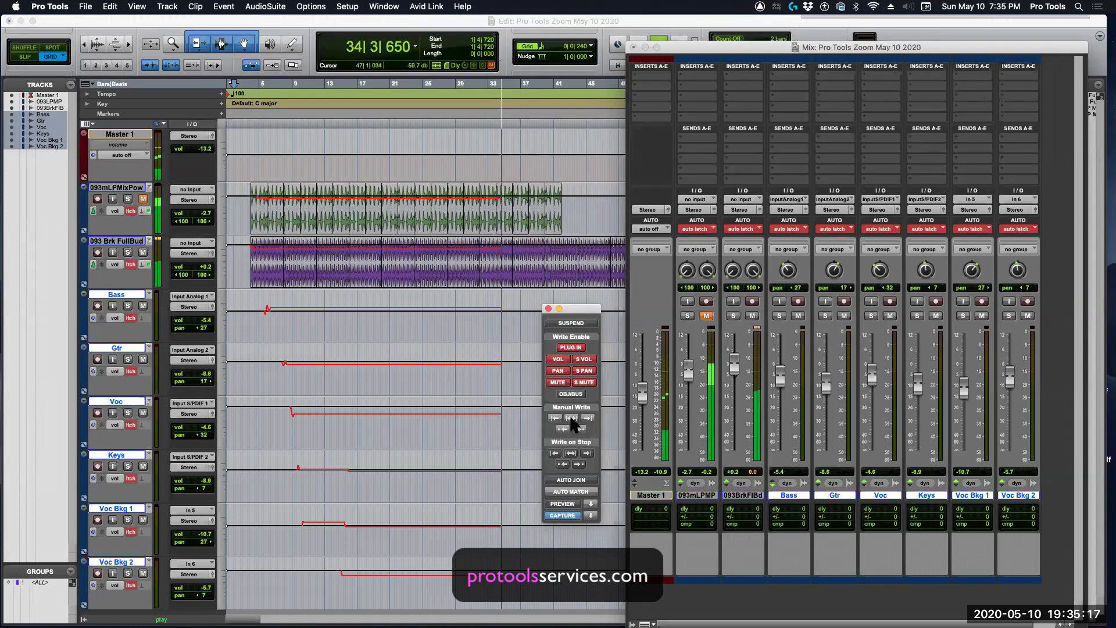
pyautogui.click(570, 417)
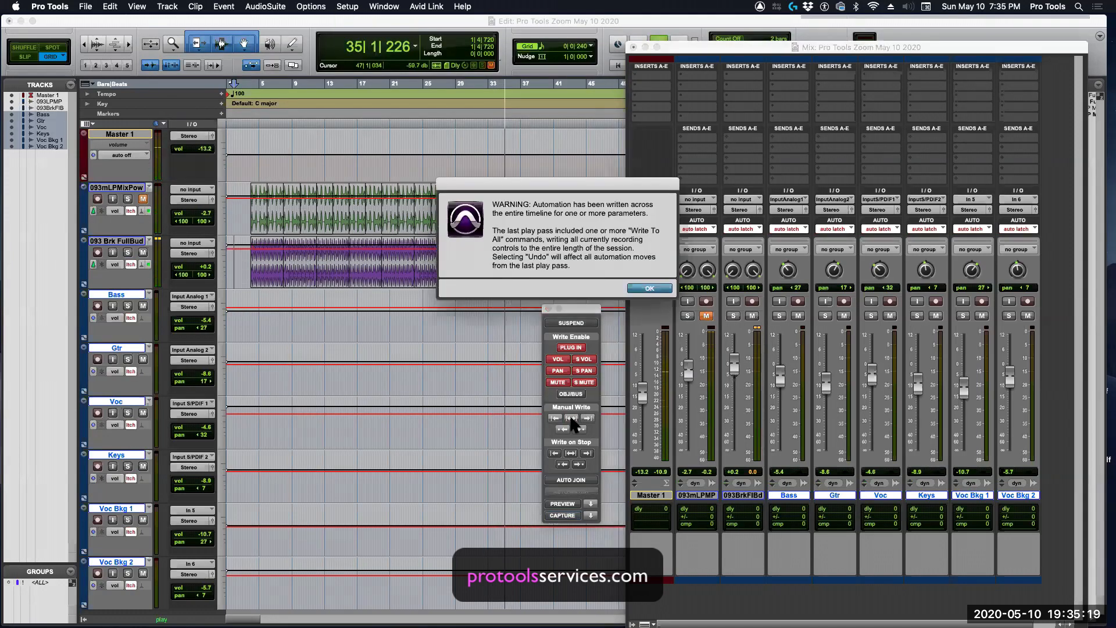
pyautogui.click(646, 286)
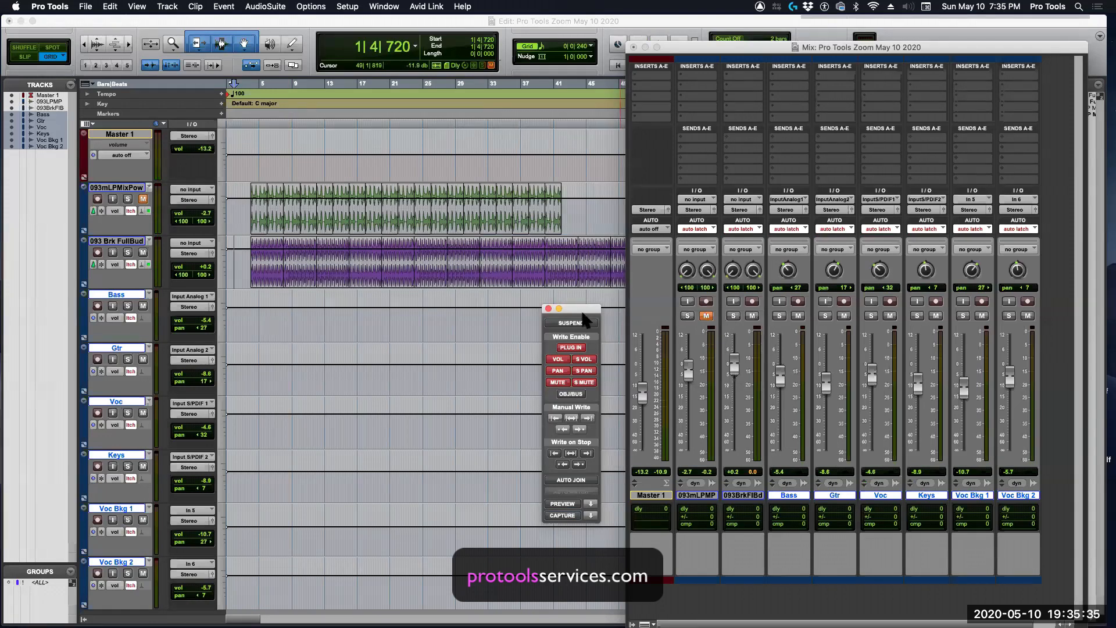
# Step: Disable automation writing for mute and bring the Edit window to the front
pyautogui.moveTo(582, 308); pyautogui.dragTo(595, 300)
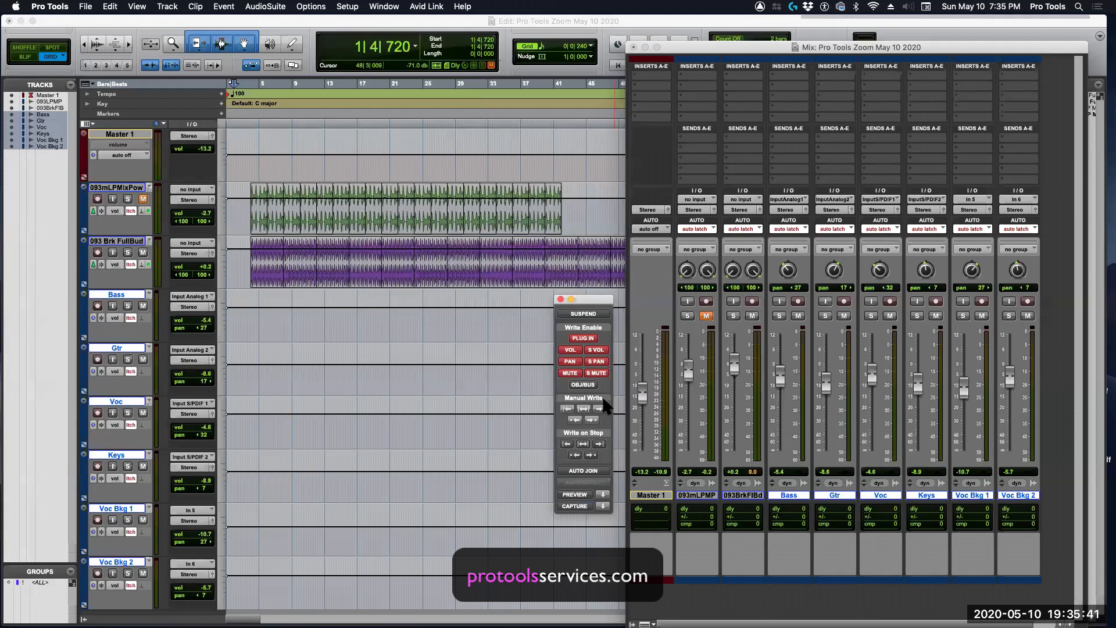
pyautogui.click(572, 373)
pyautogui.click(276, 19)
# Step: Start playback and latch the faders: 093BrkFlBd -6.8, Bass -0.9, Gtr -4.9, Voc -17.2, Keys -6.8, Voc Bkg 1 -15.0 and Voc Bkg 2 +0.7
pyautogui.press('space')
pyautogui.press('super+equal')
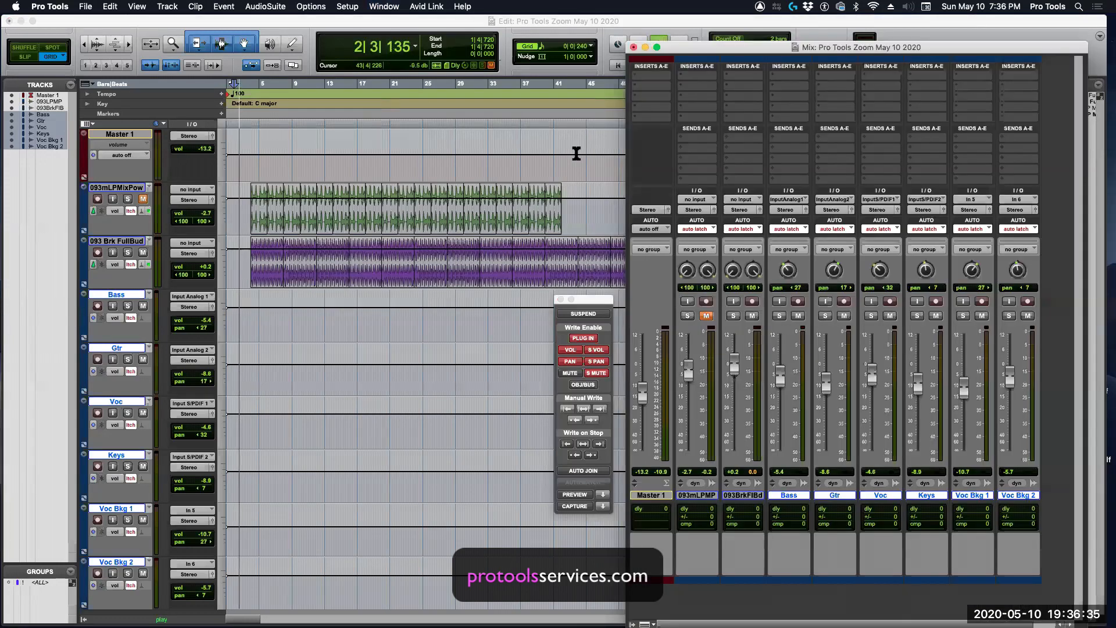
pyautogui.click(735, 364)
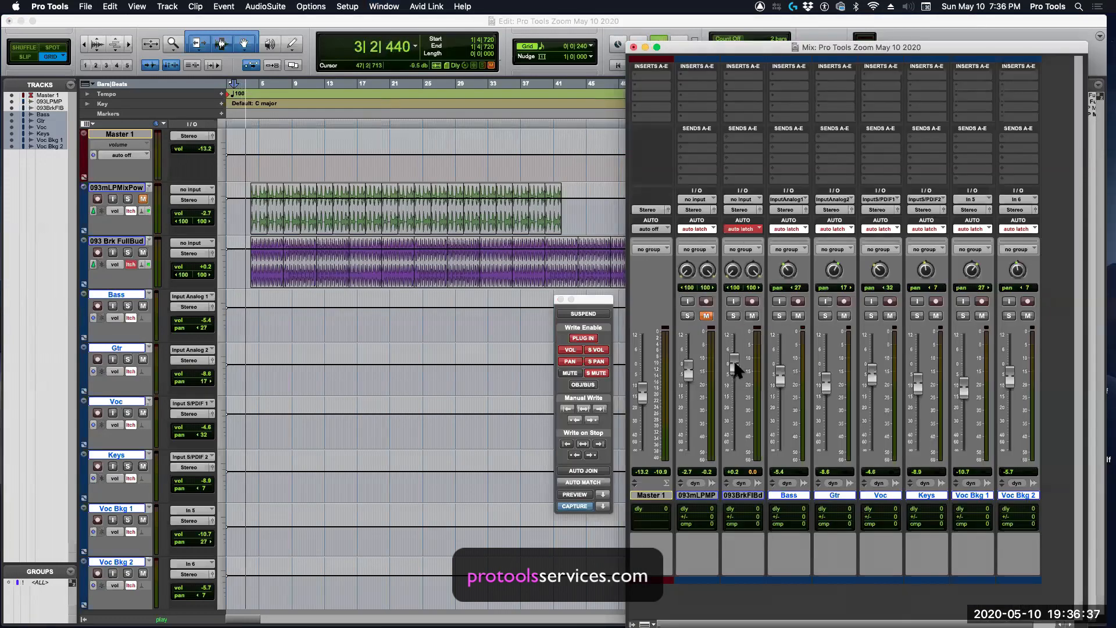
pyautogui.moveTo(735, 364); pyautogui.dragTo(782, 360)
pyautogui.moveTo(825, 382); pyautogui.dragTo(870, 402)
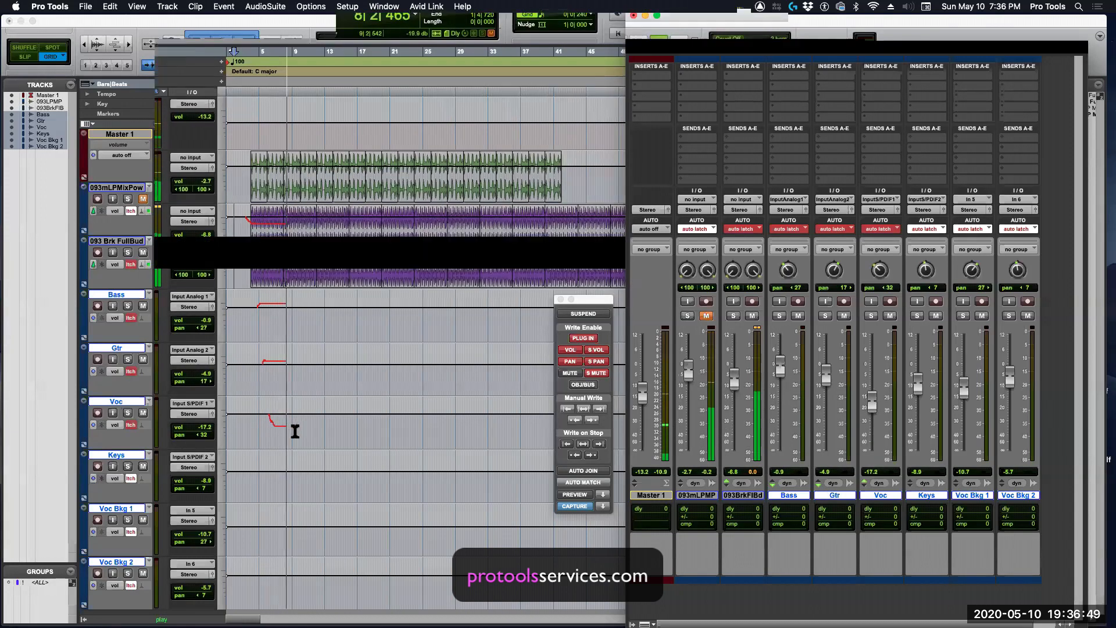
pyautogui.moveTo(921, 382); pyautogui.dragTo(964, 398)
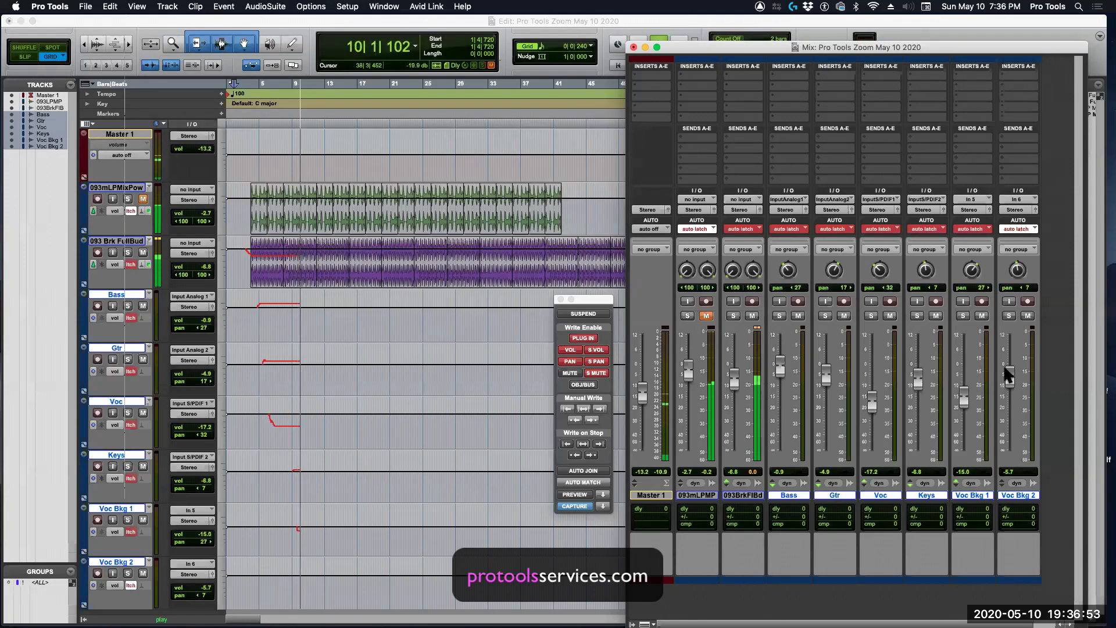
pyautogui.moveTo(1007, 368)
pyautogui.mouseDown()
pyautogui.moveTo(1008, 381)
pyautogui.moveTo(1009, 364)
pyautogui.mouseUp()
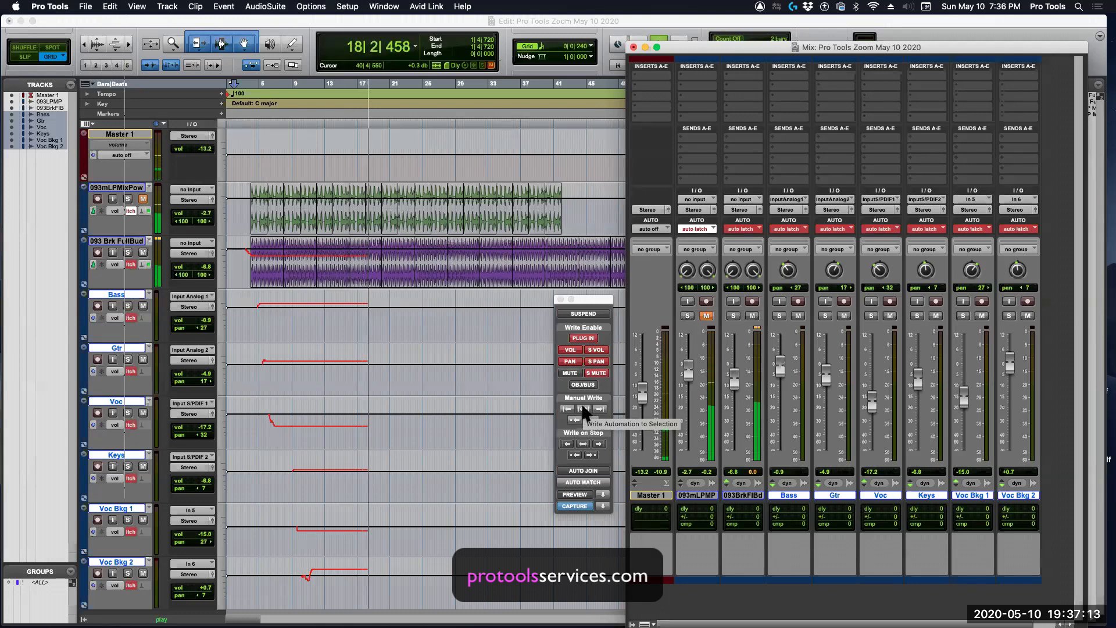
# Step: Write the newly latched volumes over the whole timeline, stop playback and acknowledge the warning
pyautogui.click(583, 409)
pyautogui.press('space')
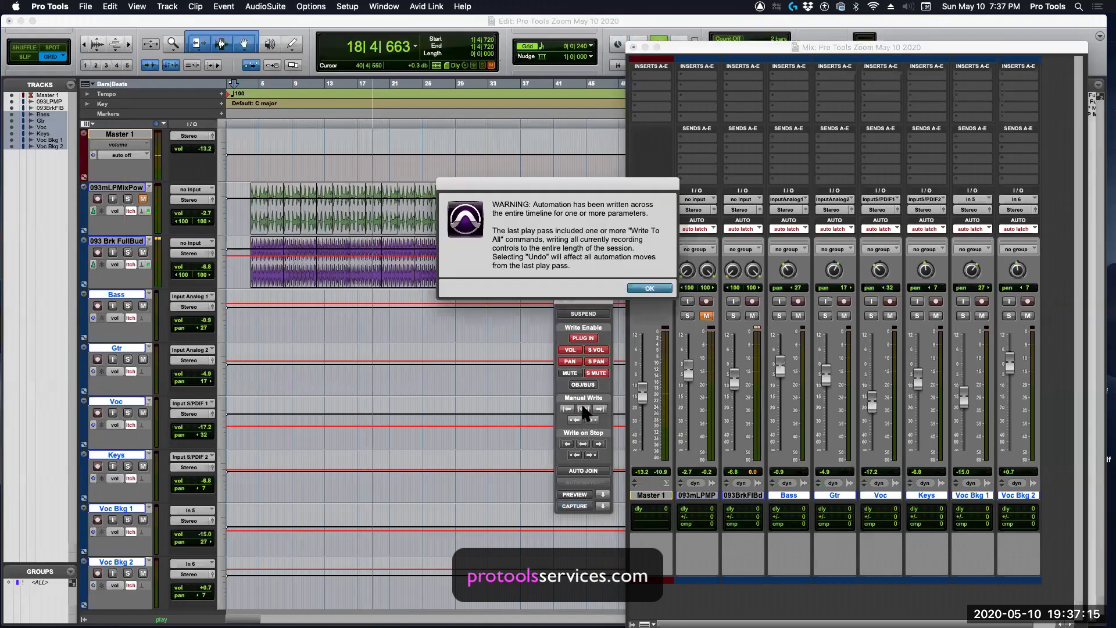
pyautogui.click(650, 288)
# Step: In the Mixing preferences, enable suppression of automation "Write To..." warnings and allow Latch Prime in Stop
pyautogui.click(348, 6)
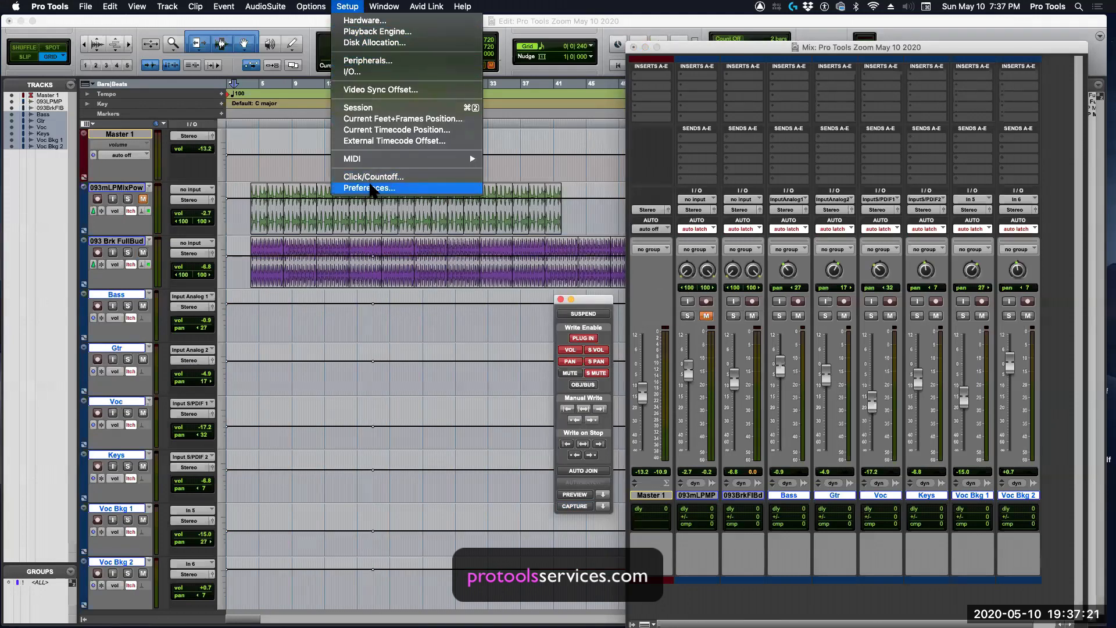
pyautogui.click(371, 188)
pyautogui.click(485, 88)
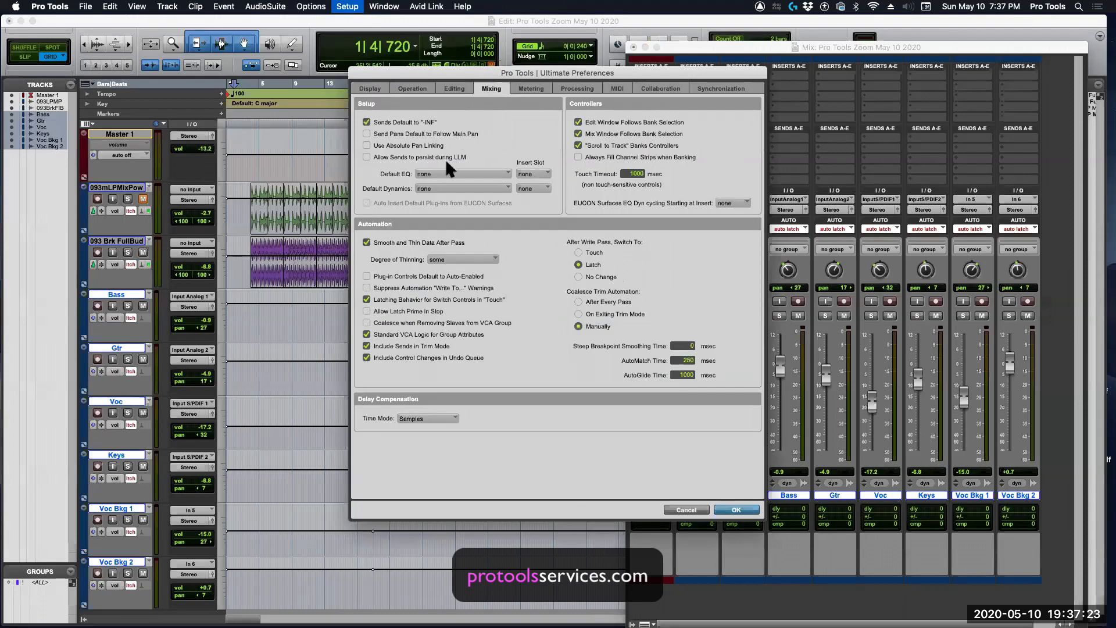
pyautogui.click(367, 288)
pyautogui.click(367, 311)
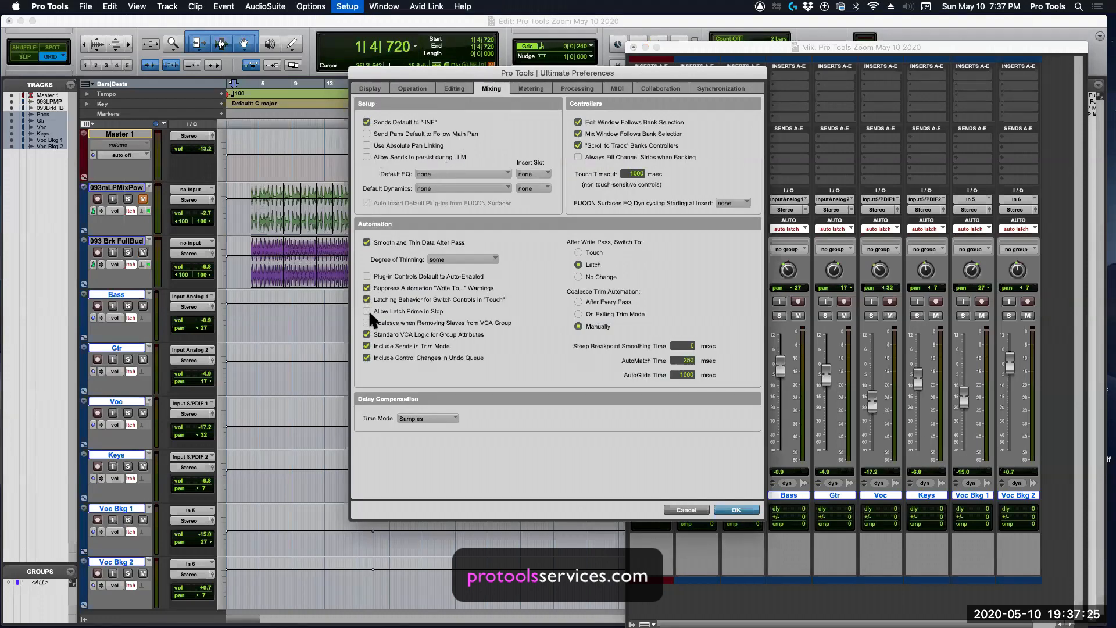
pyautogui.click(736, 510)
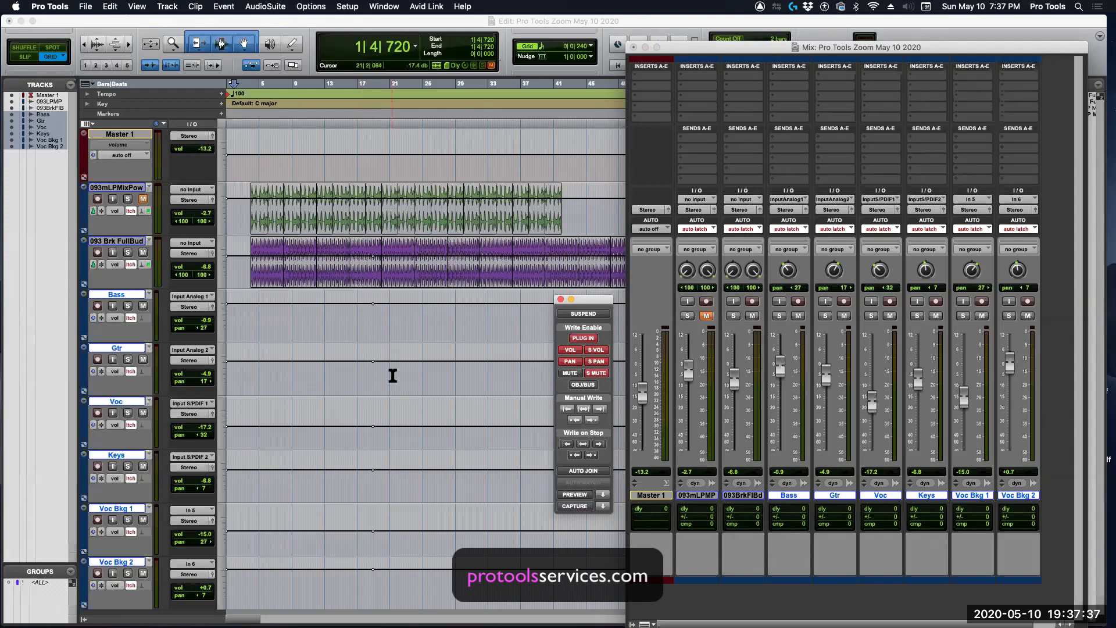
# Step: Select 8 bars on the Gtr track starting at 21|1|240 and reposition the Edit window
pyautogui.moveTo(390, 379); pyautogui.dragTo(481, 386)
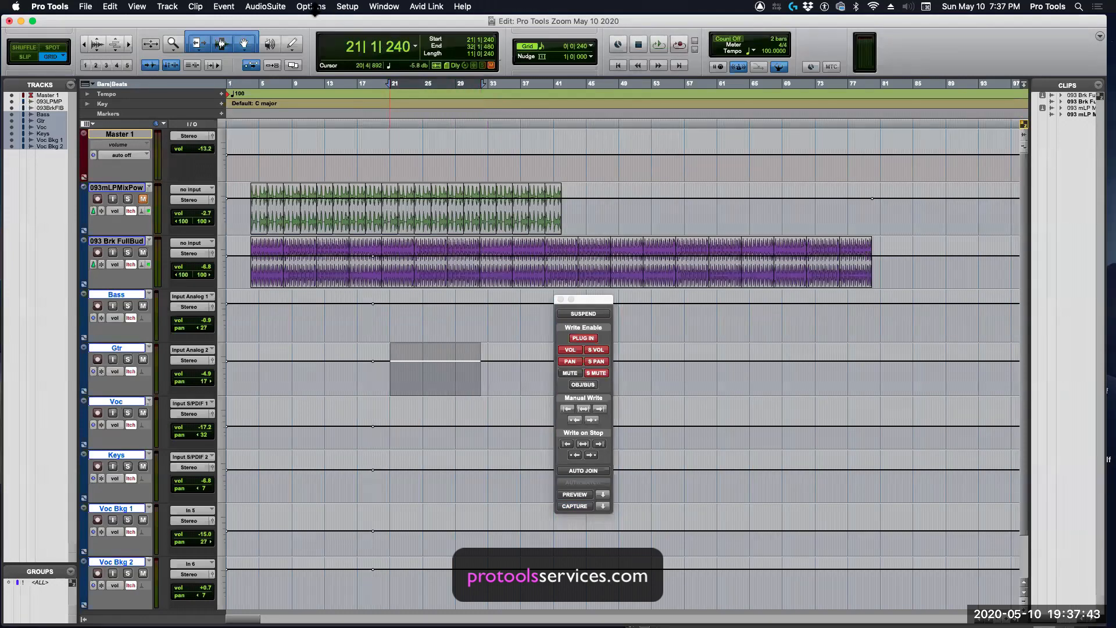
pyautogui.moveTo(303, 22); pyautogui.dragTo(310, 48)
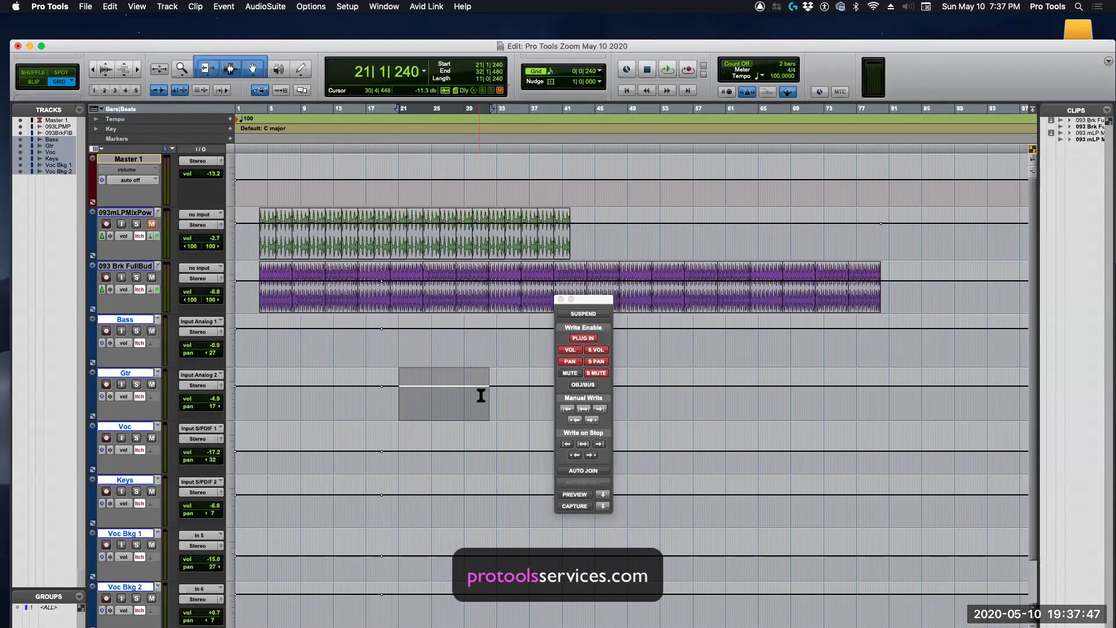
pyautogui.keyDown('shift'); pyautogui.click(481, 395); pyautogui.keyUp('shift')
pyautogui.moveTo(481, 396); pyautogui.dragTo(473, 394)
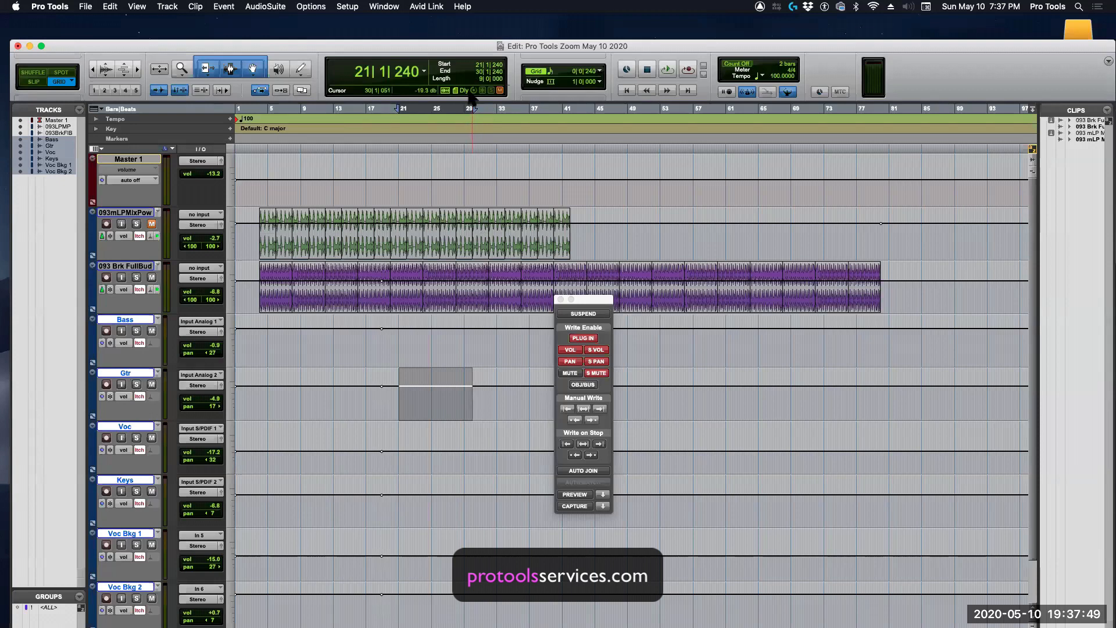
pyautogui.write('8')
pyautogui.press('Return')
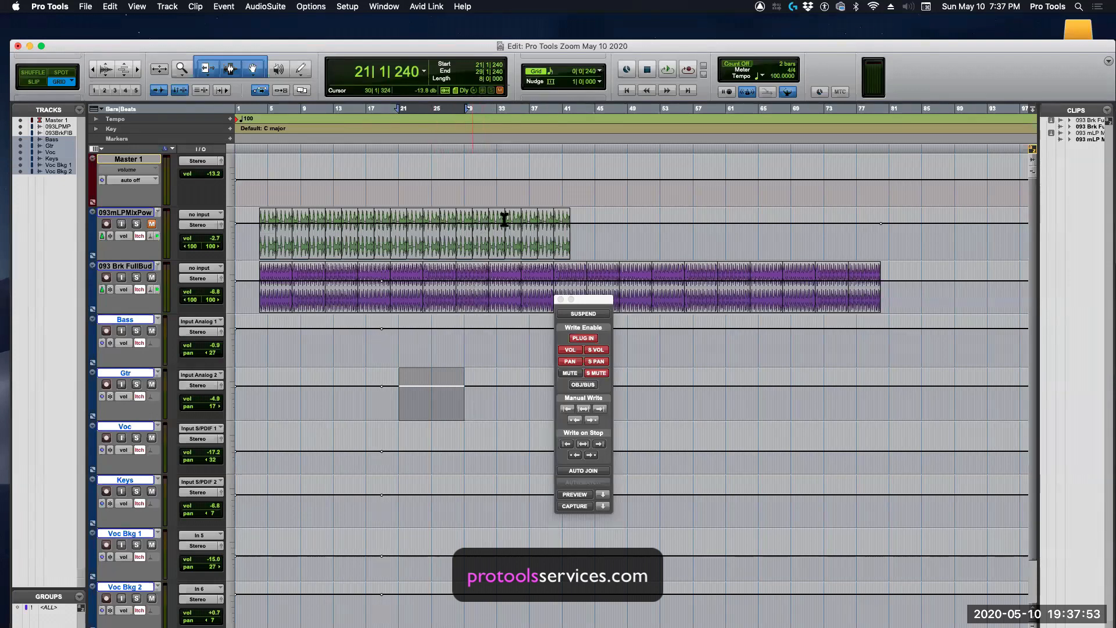
pyautogui.moveTo(826, 41); pyautogui.dragTo(826, 31)
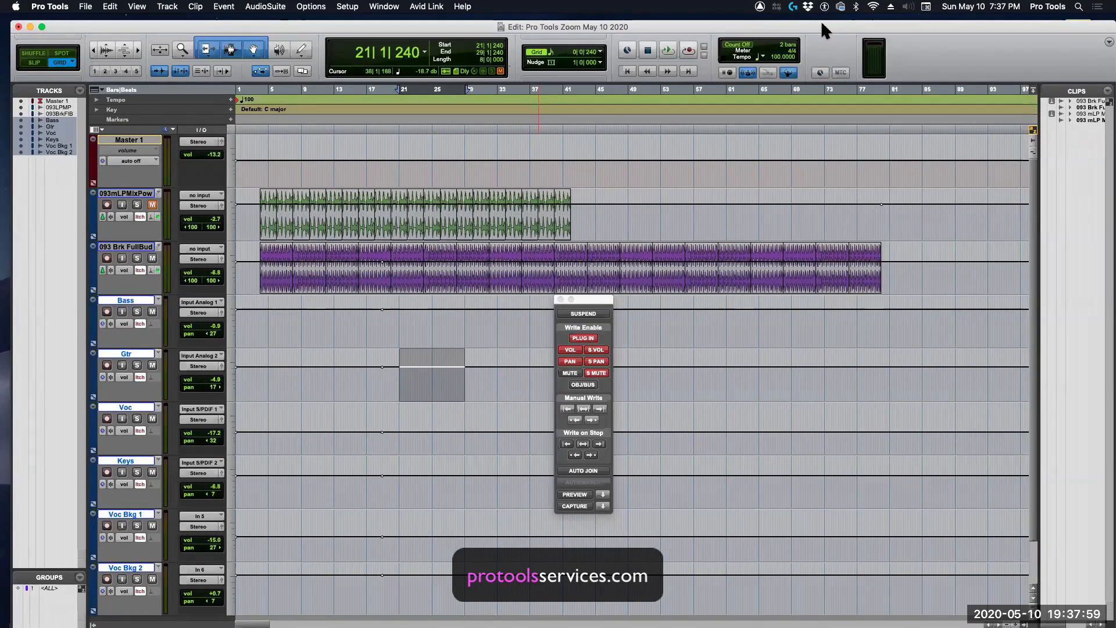
# Step: Play the selection, latch Gtr at -16.6, Voc at -25.6, Keys at -10.5 and Voc Bkg 1 at -7.0, and write them across the selection
pyautogui.press('super+equal')
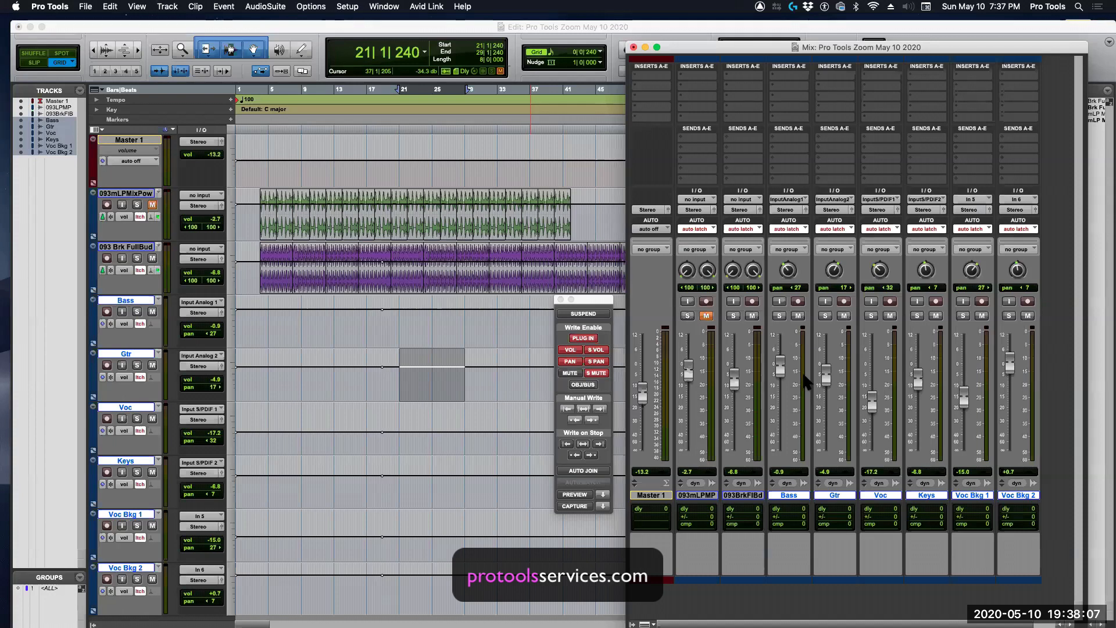
pyautogui.press('space')
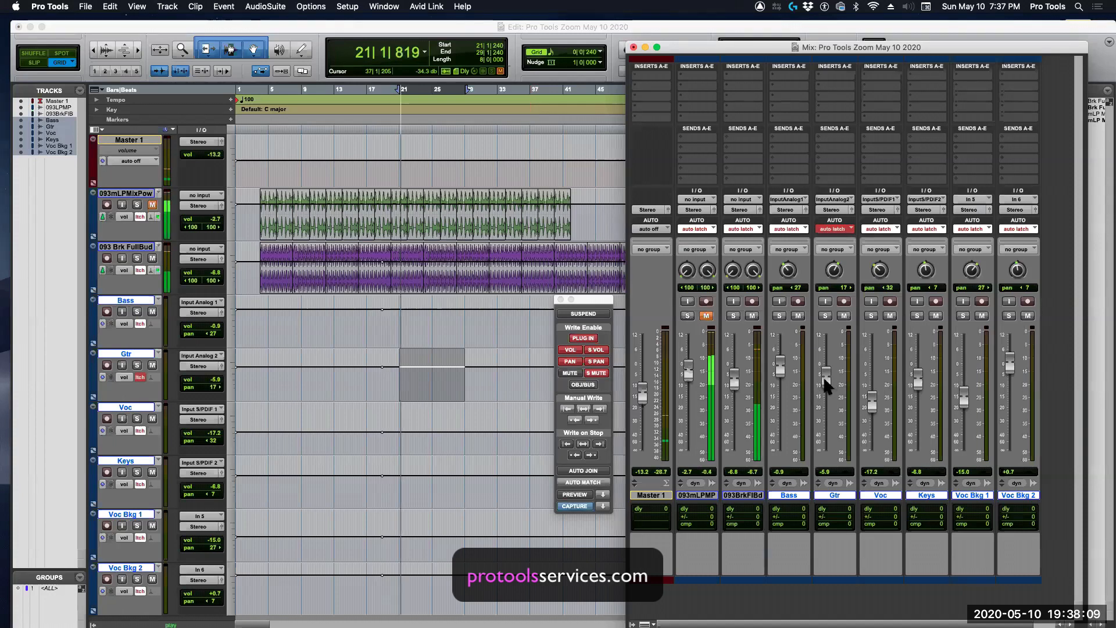
pyautogui.moveTo(826, 373); pyautogui.dragTo(829, 412)
pyautogui.moveTo(915, 382); pyautogui.dragTo(963, 374)
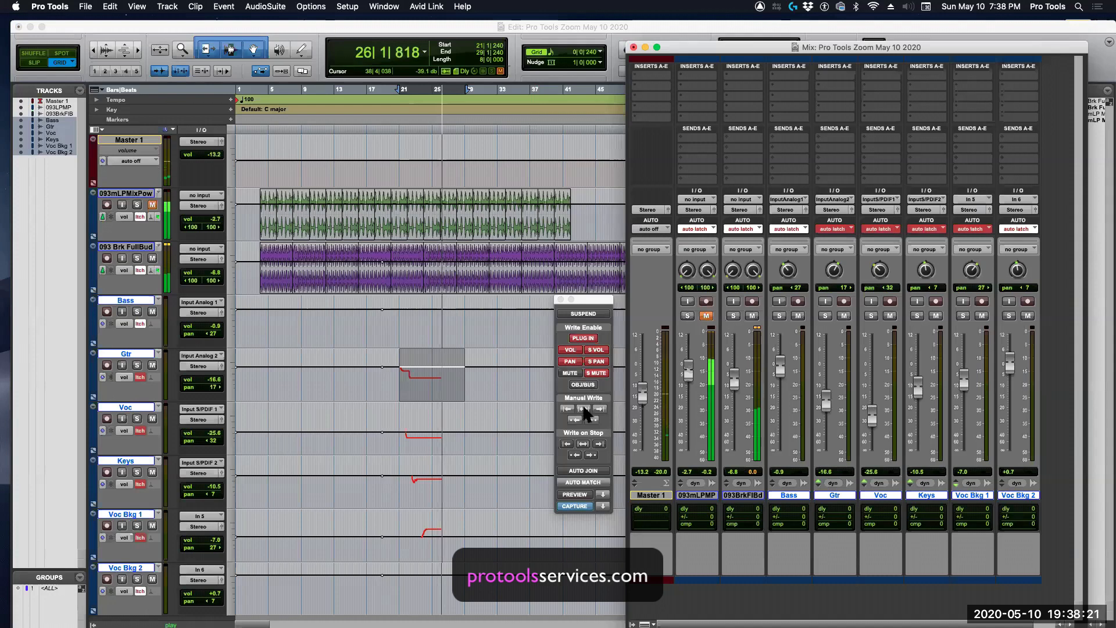
pyautogui.click(584, 410)
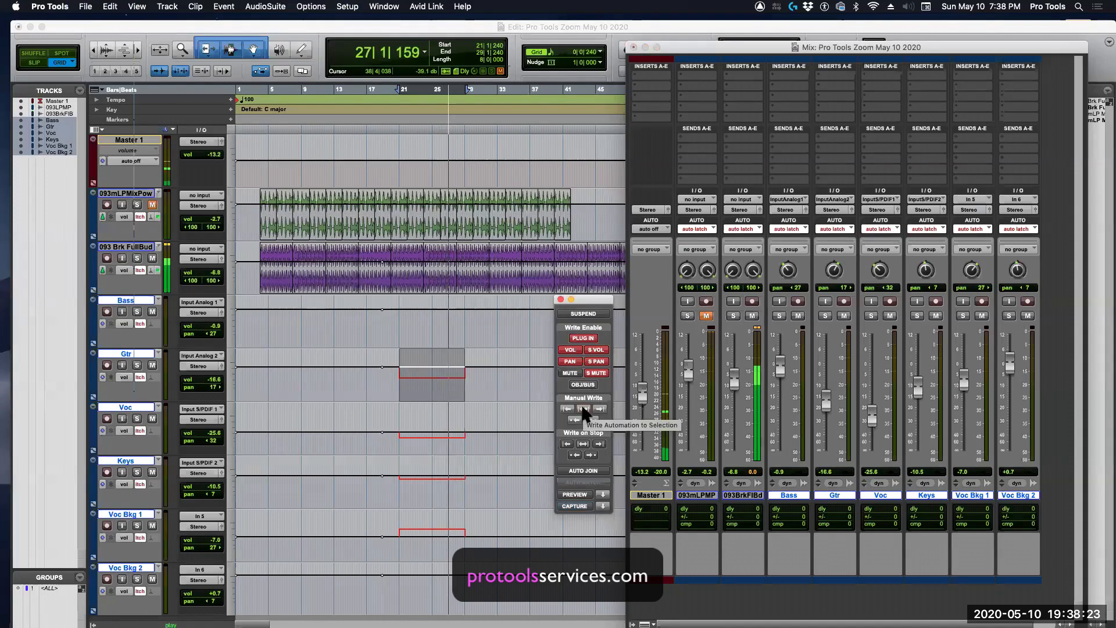
pyautogui.press('space')
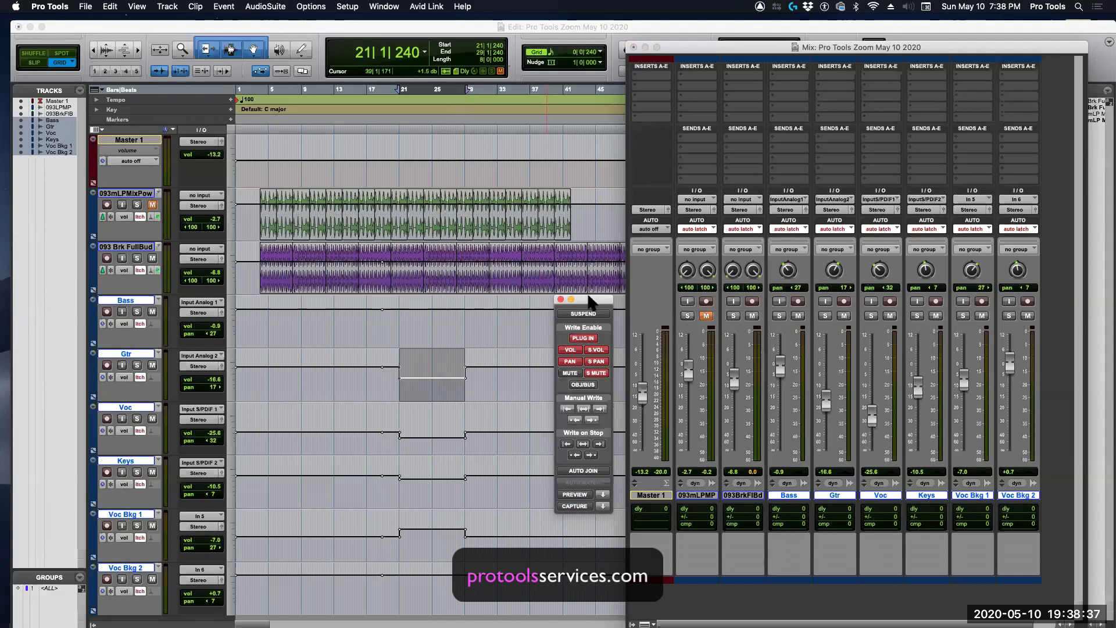
# Step: Latch prime the Bass pan at 75 left with the transport stopped, and assign Bus 11-12 (Stereo) to its first send
pyautogui.moveTo(589, 296); pyautogui.dragTo(588, 291)
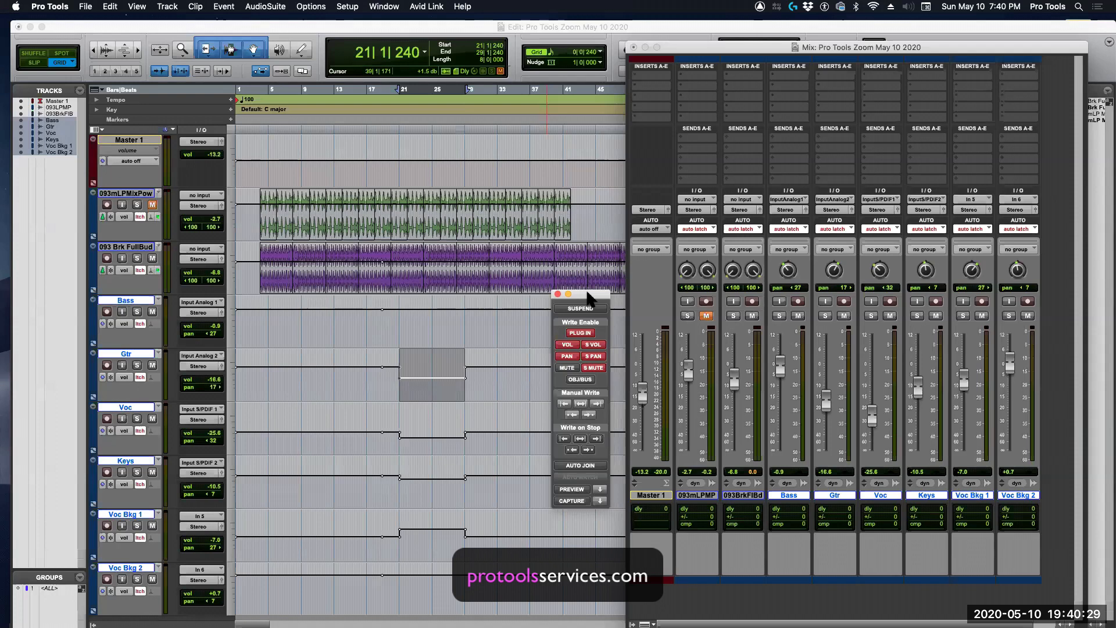
pyautogui.moveTo(788, 270); pyautogui.dragTo(785, 294)
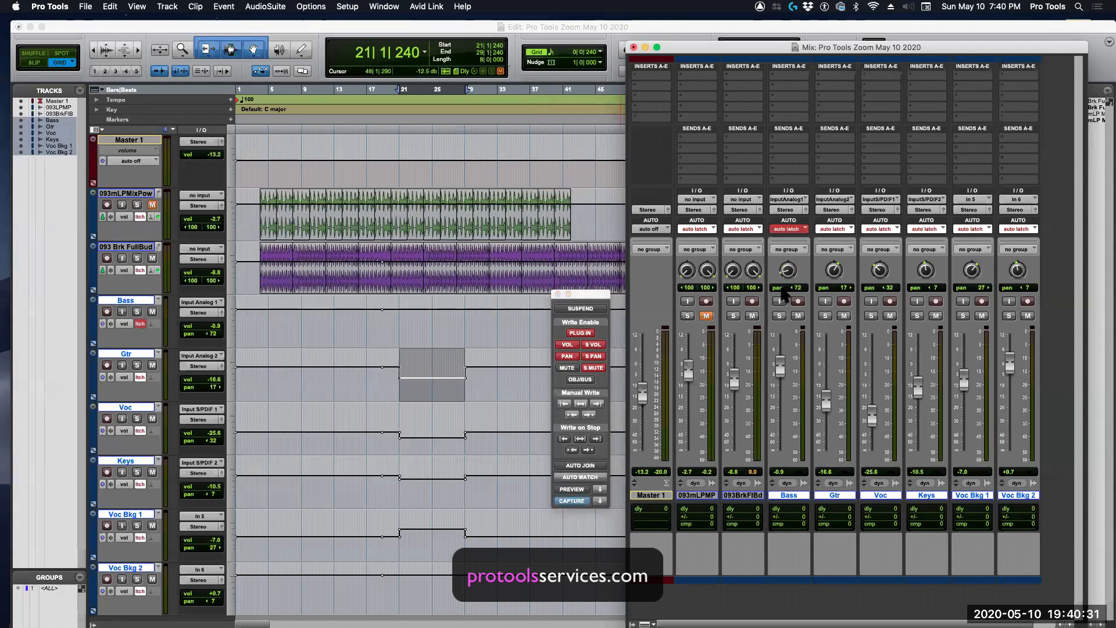
pyautogui.click(771, 137)
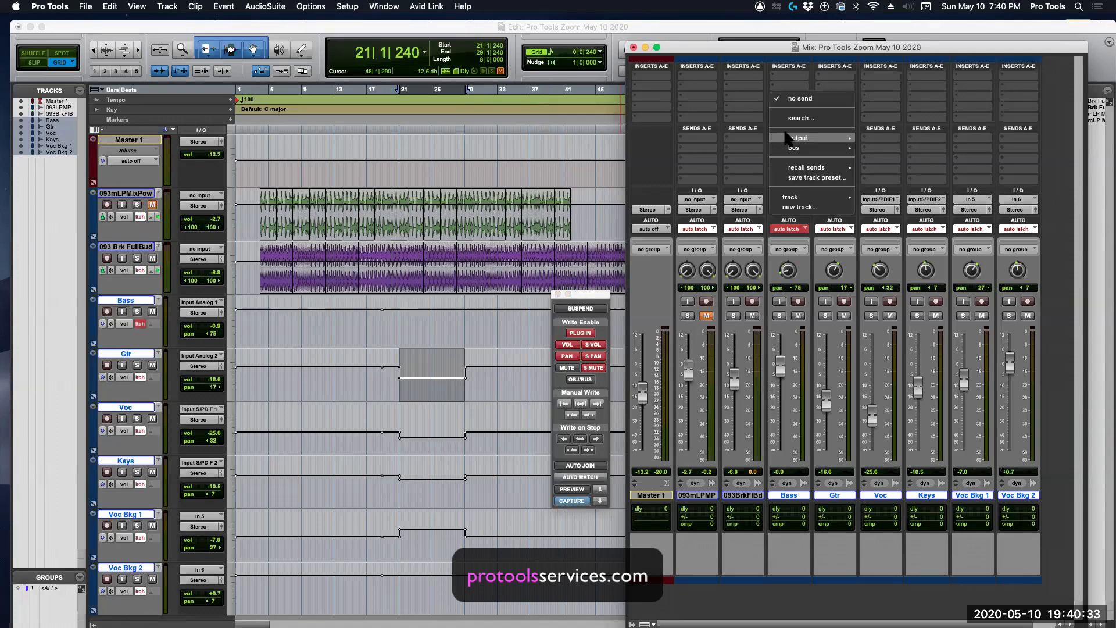
pyautogui.moveTo(793, 148)
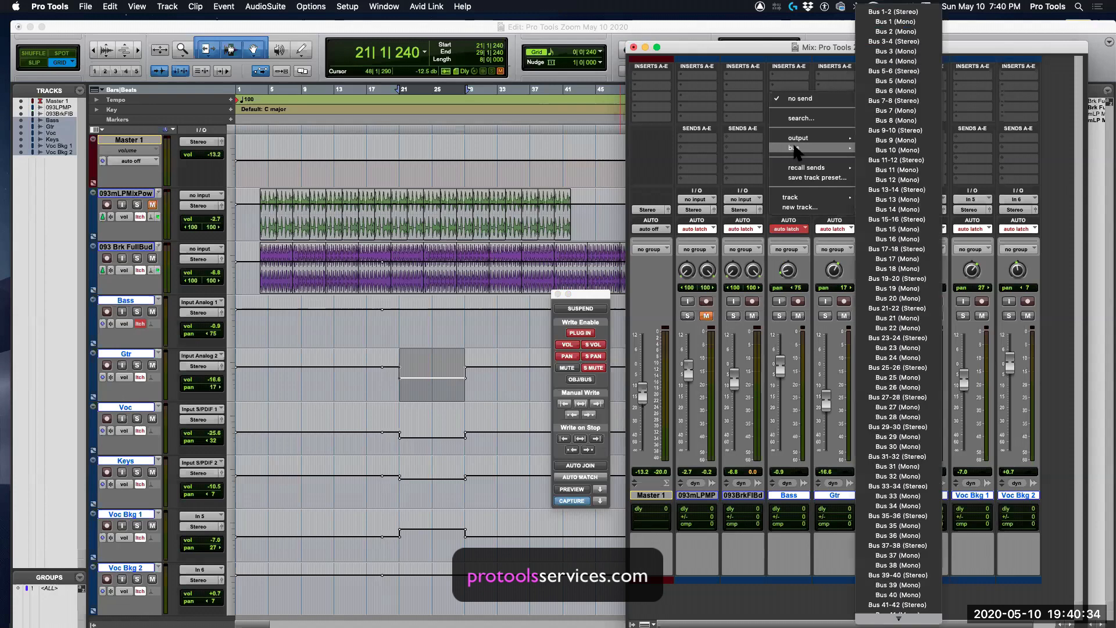
pyautogui.click(889, 159)
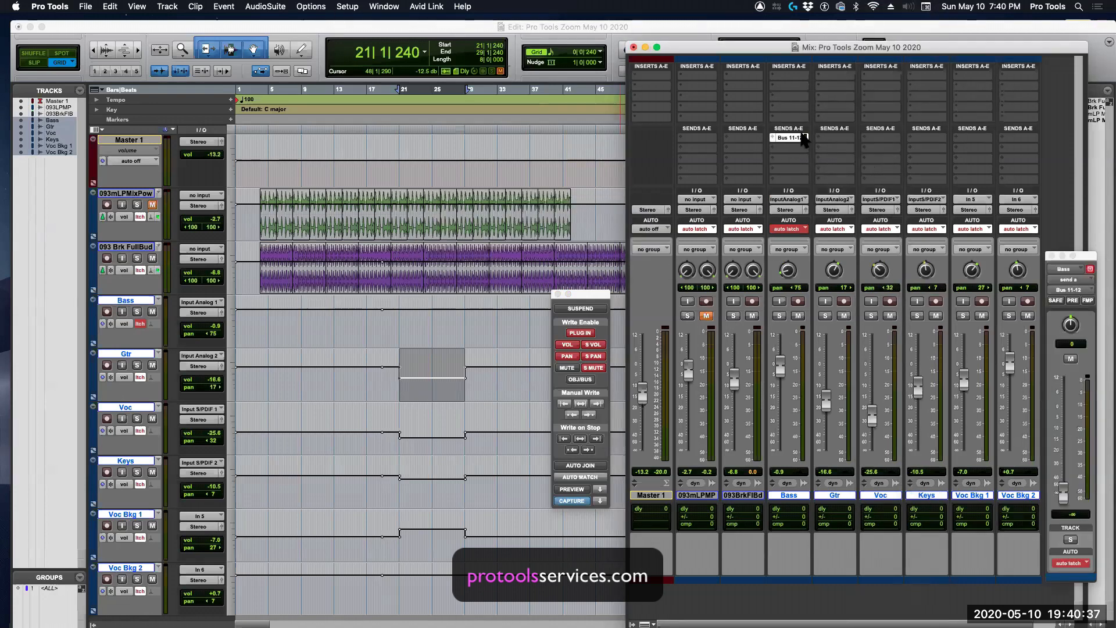
# Step: Expand the send A controls in the mixer, raise the Bass send level slightly and close its floating send window
pyautogui.keyDown('super'); pyautogui.click(773, 138); pyautogui.keyUp('super')
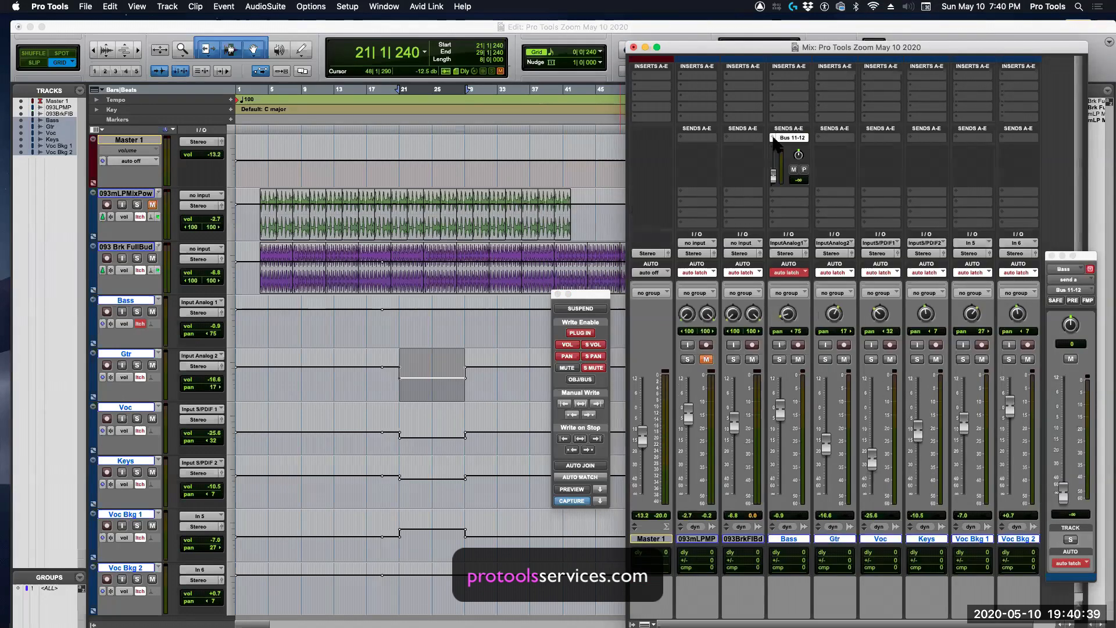
pyautogui.moveTo(773, 175); pyautogui.dragTo(773, 165)
pyautogui.click(1052, 255)
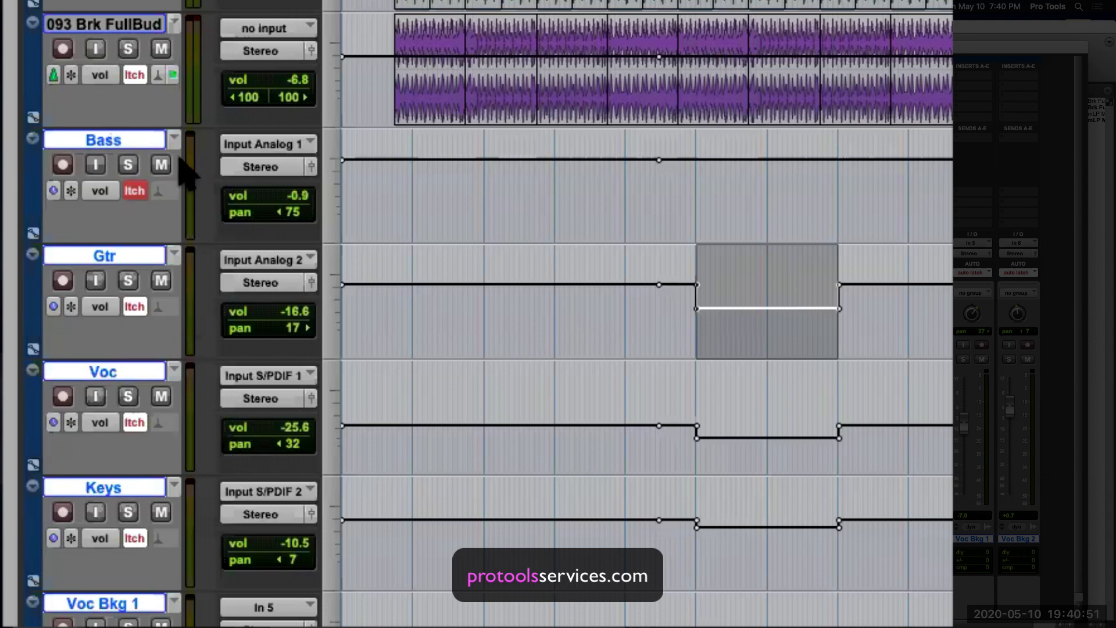
# Step: Select the Bass track from 8|1|480 to bar 31, display its Bus 11-12 send level automation and raise it across the selection
pyautogui.moveTo(466, 172); pyautogui.dragTo(883, 178)
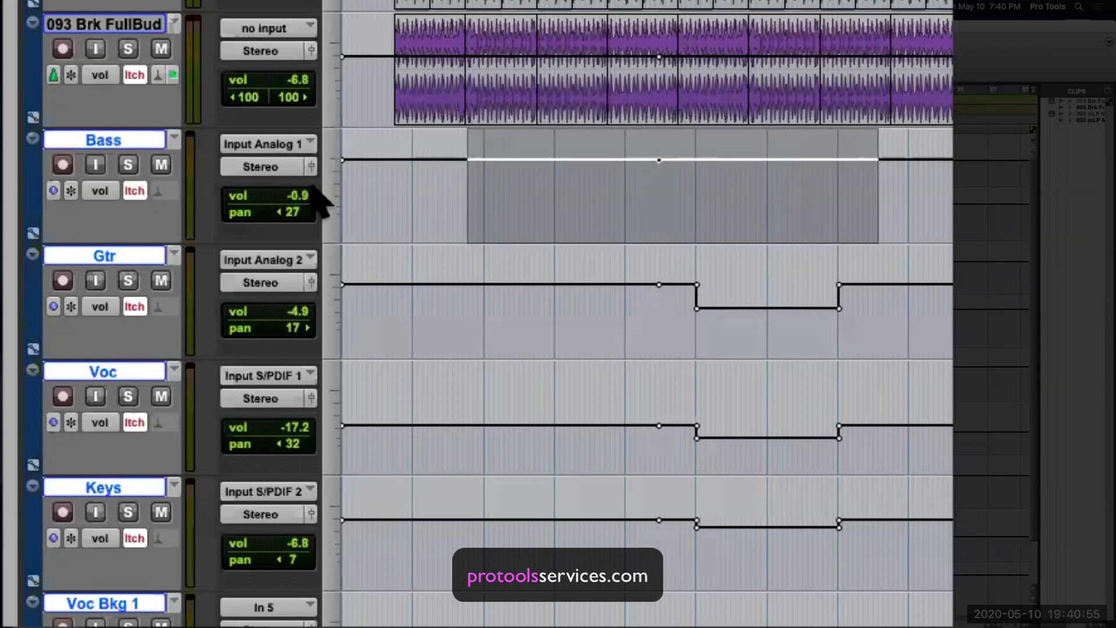
pyautogui.click(100, 191)
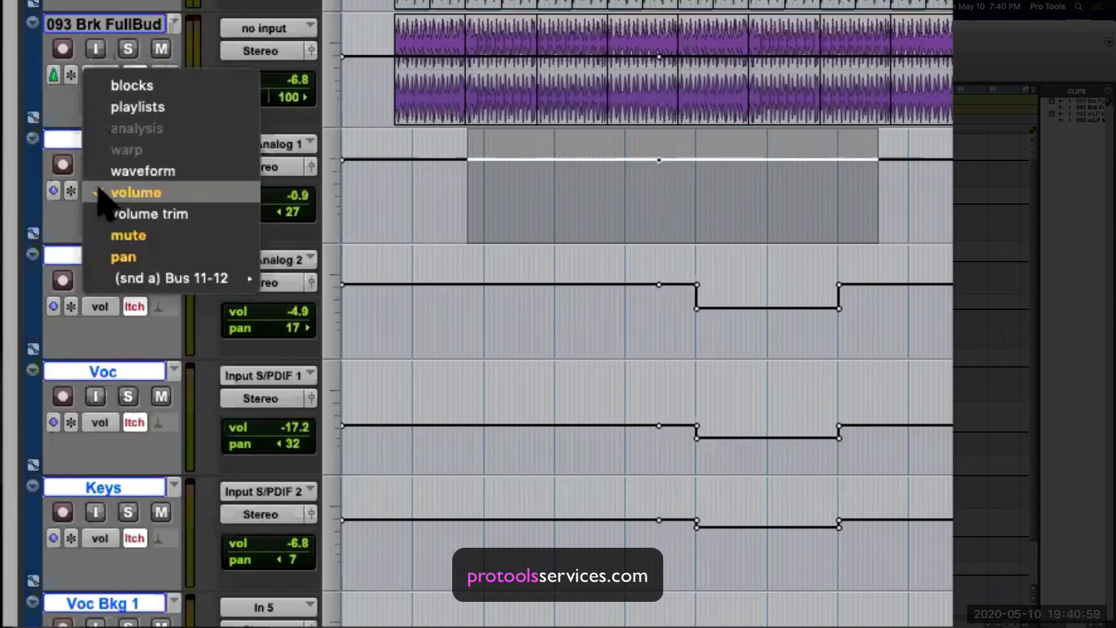
pyautogui.moveTo(153, 279)
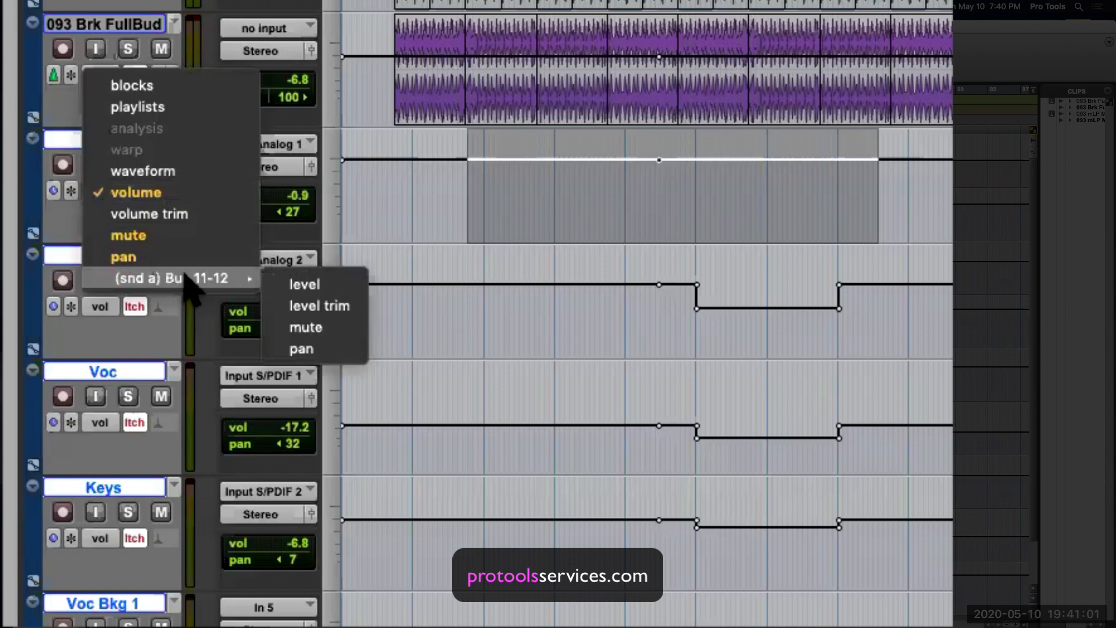
pyautogui.click(299, 285)
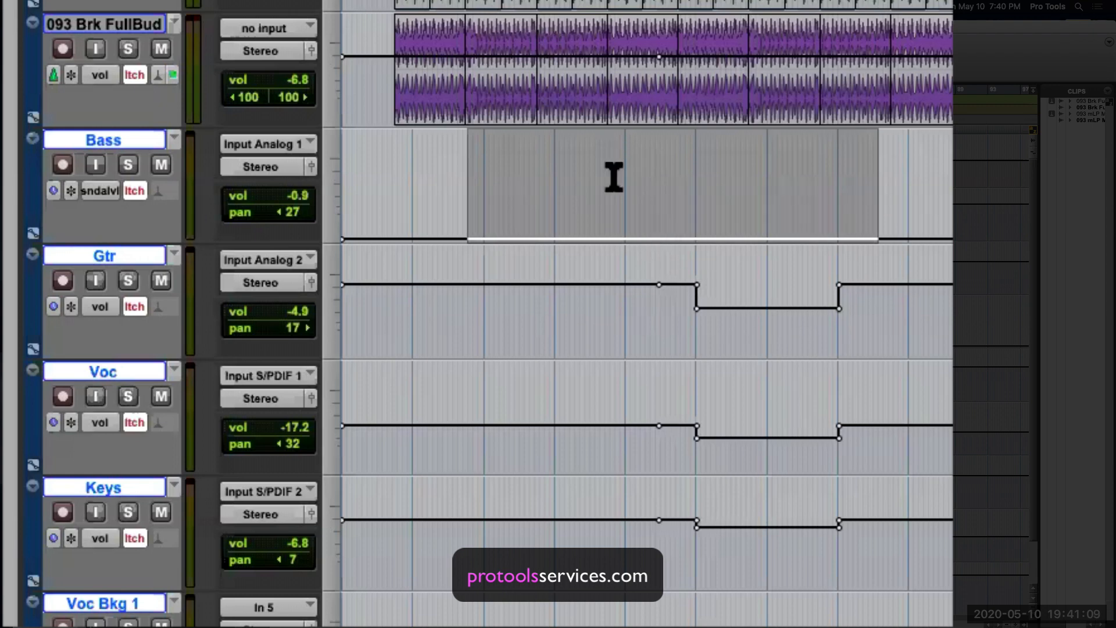
pyautogui.moveTo(671, 152); pyautogui.dragTo(643, 27)
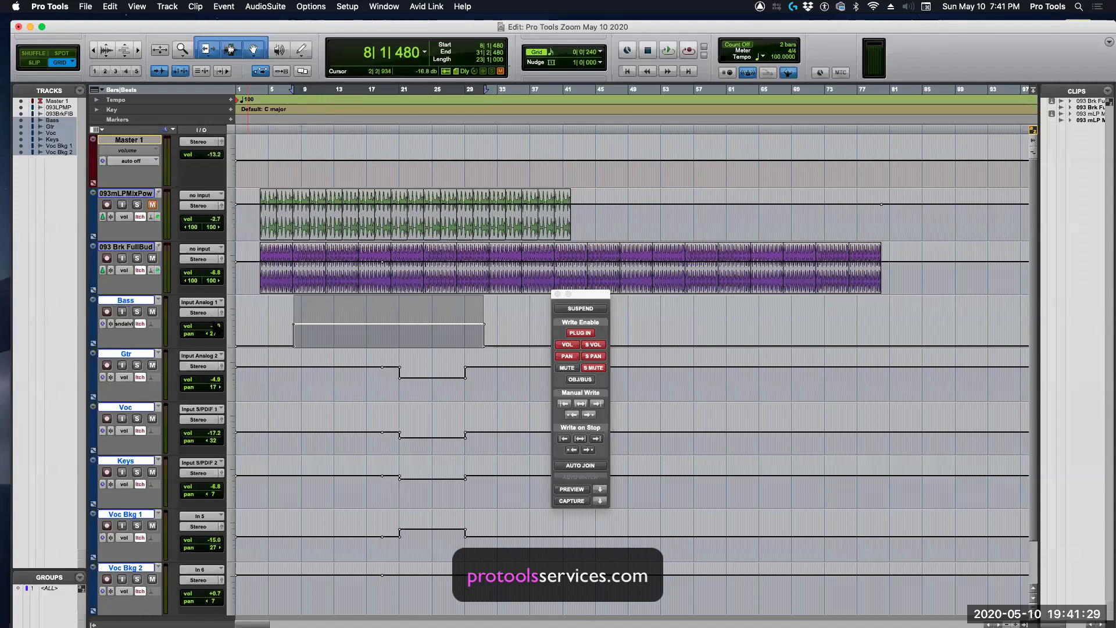
# Step: Show the Inserts A-E column in the Edit window and increase the height of the 093 Brk FullBud track
pyautogui.click(97, 130)
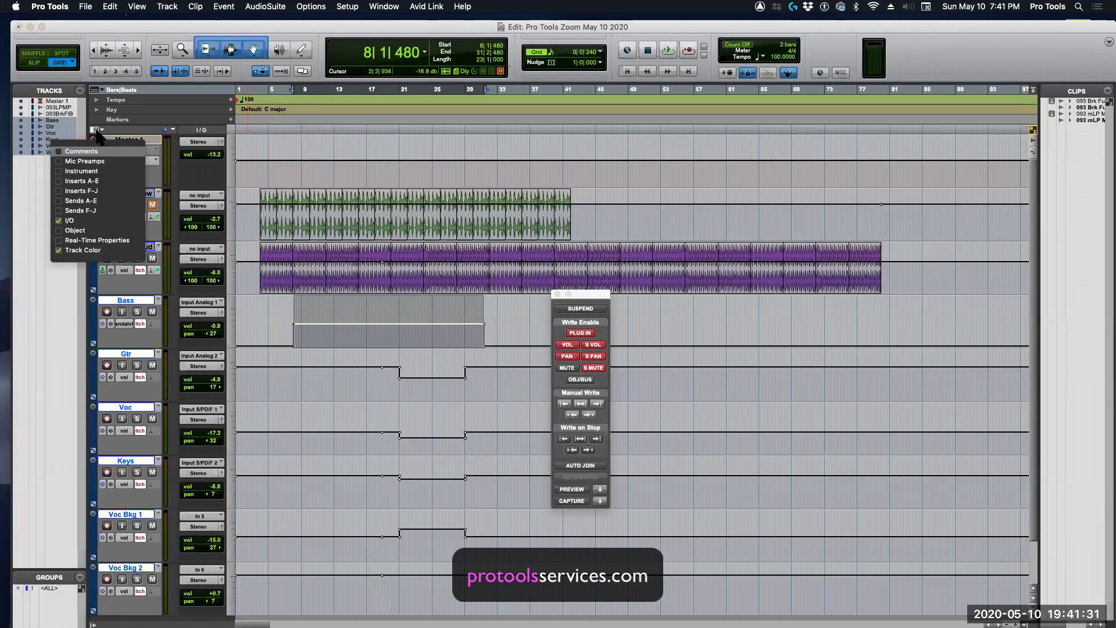
pyautogui.click(82, 180)
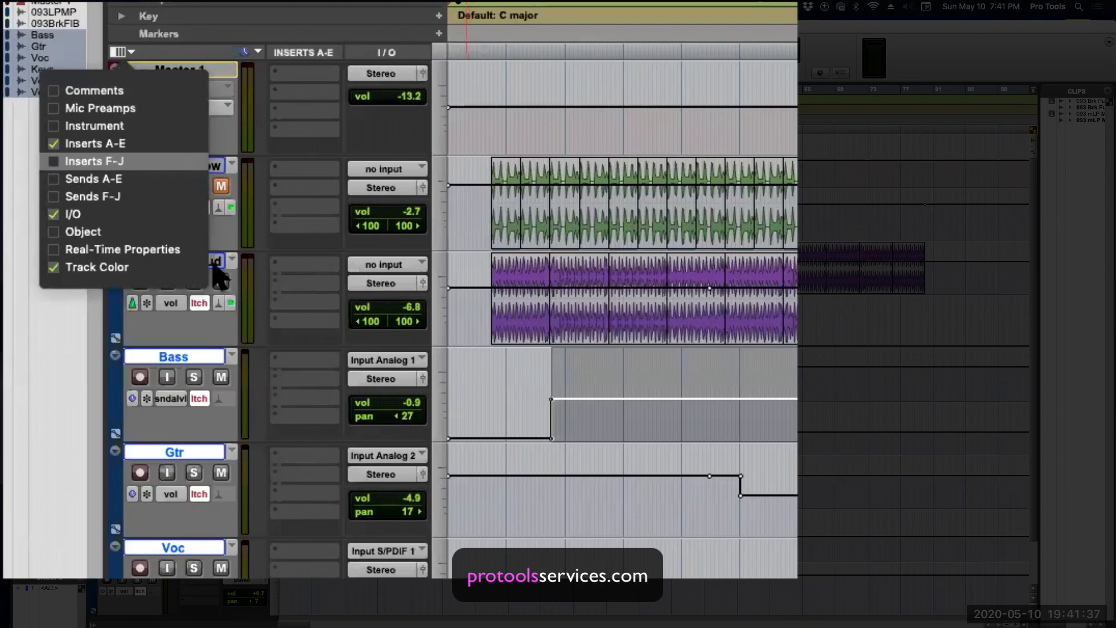
pyautogui.click(451, 340)
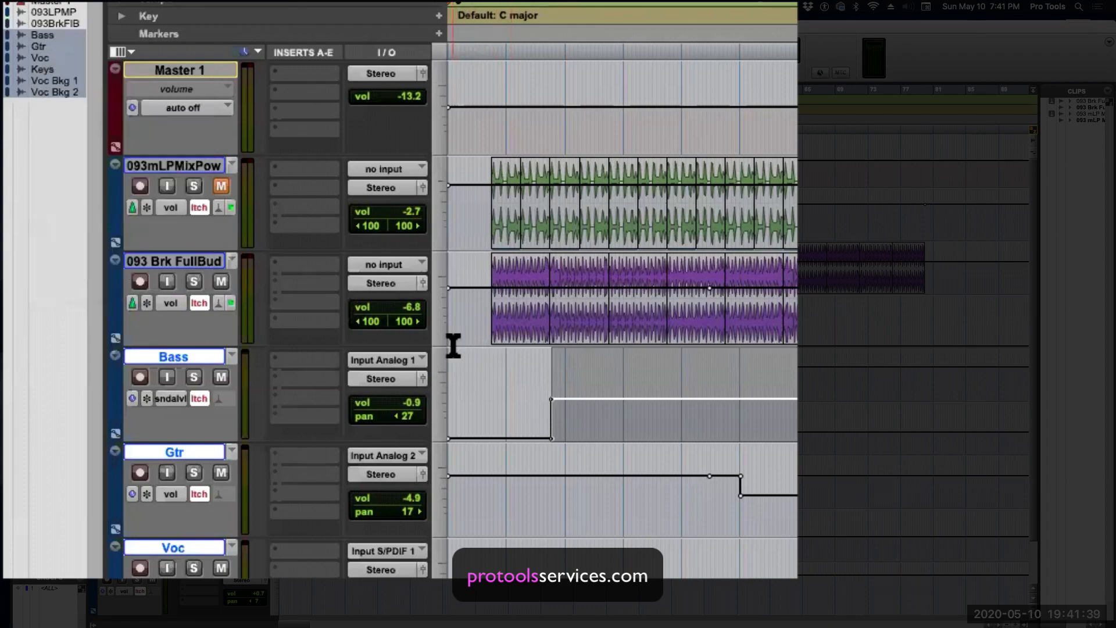
pyautogui.moveTo(442, 347); pyautogui.dragTo(454, 429)
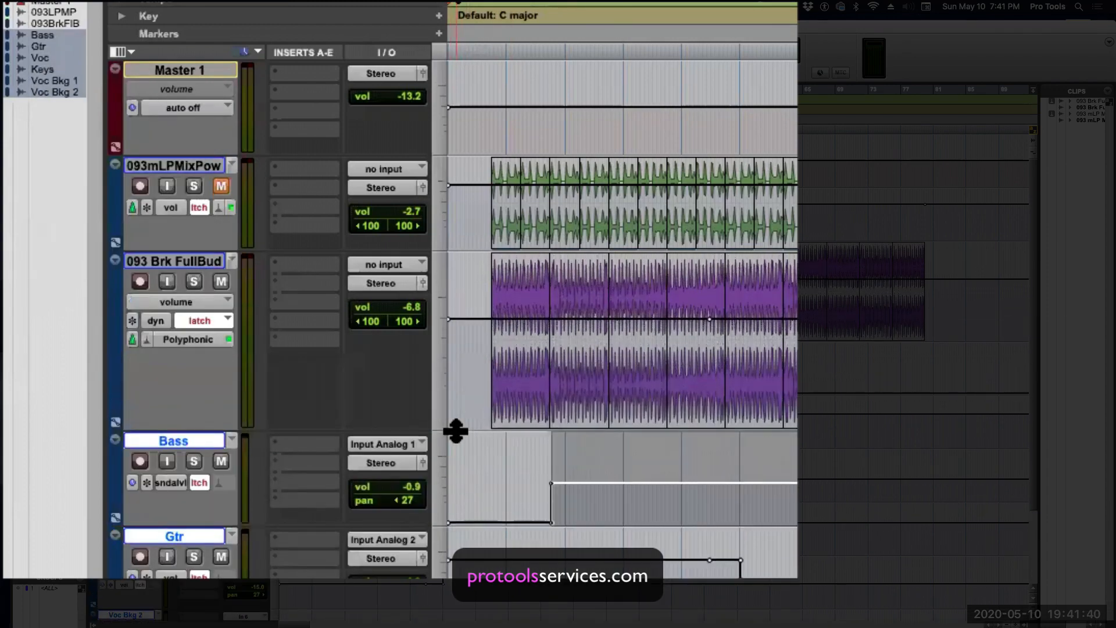
# Step: Insert the multichannel EQ3 7-Band (stereo) plug-in on 093 Brk FullBud and move its window towards the middle of the session
pyautogui.click(275, 266)
pyautogui.moveTo(360, 265)
pyautogui.moveTo(493, 271)
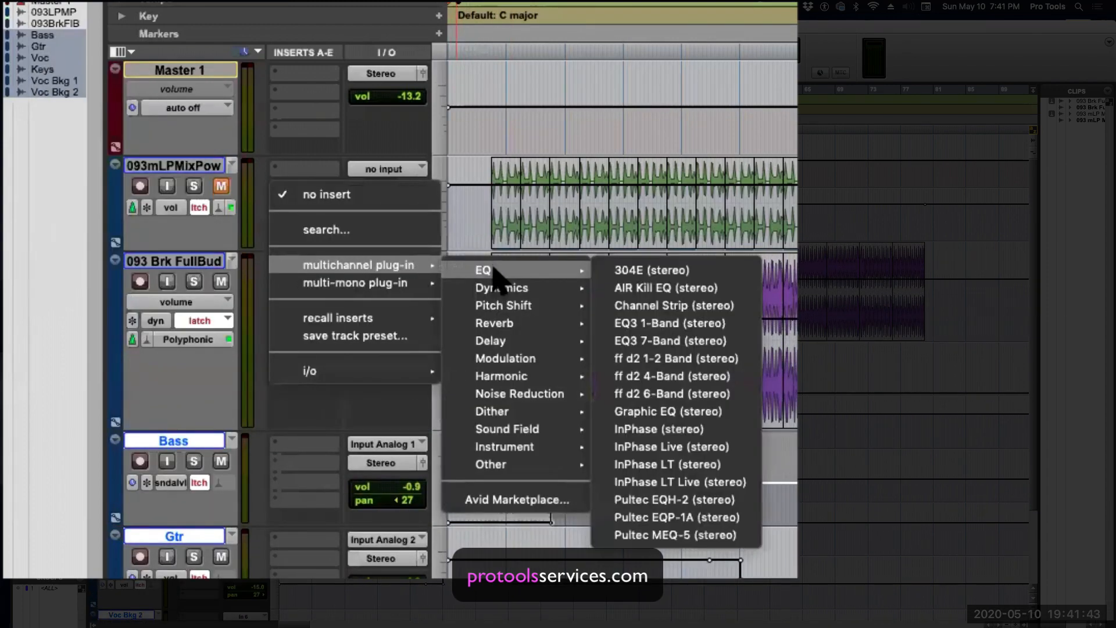
pyautogui.click(682, 342)
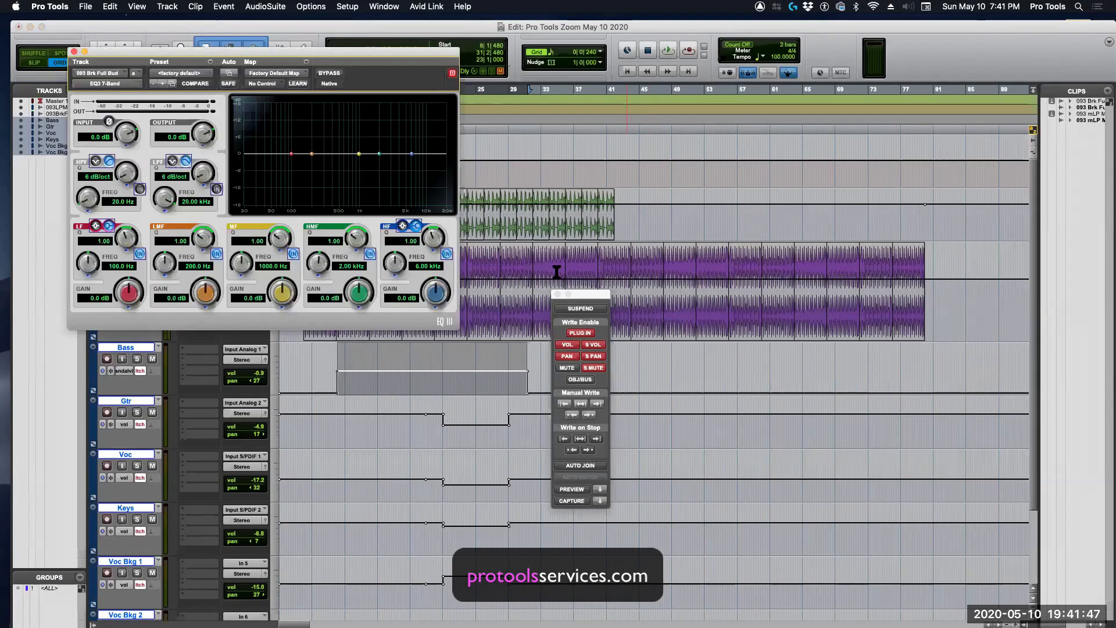
pyautogui.moveTo(340, 47); pyautogui.dragTo(553, 251)
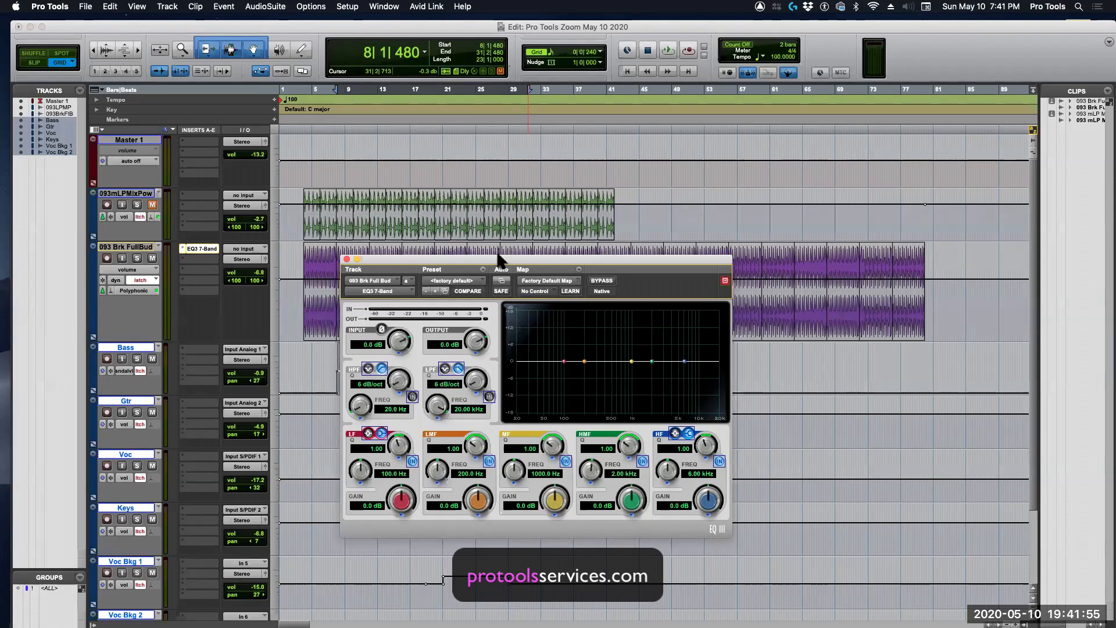
pyautogui.moveTo(496, 259); pyautogui.dragTo(481, 297)
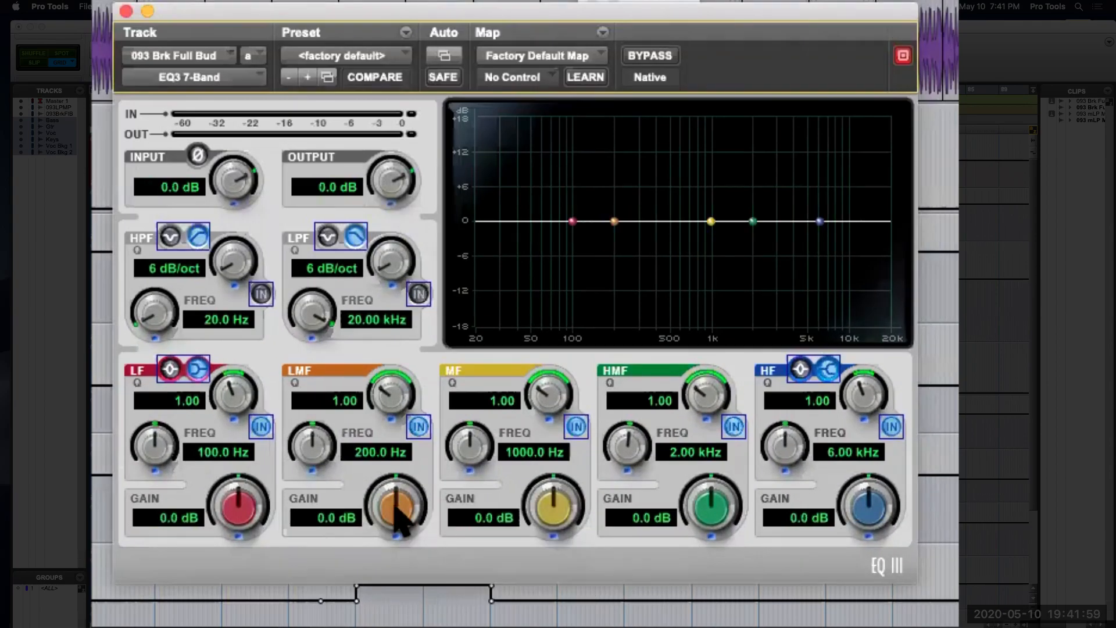
# Step: Enable automation for the EQ's Low-Mid Band Gain and Mid Band Gain individually
pyautogui.rightClick(397, 507)
pyautogui.click(554, 512)
pyautogui.rightClick(575, 516)
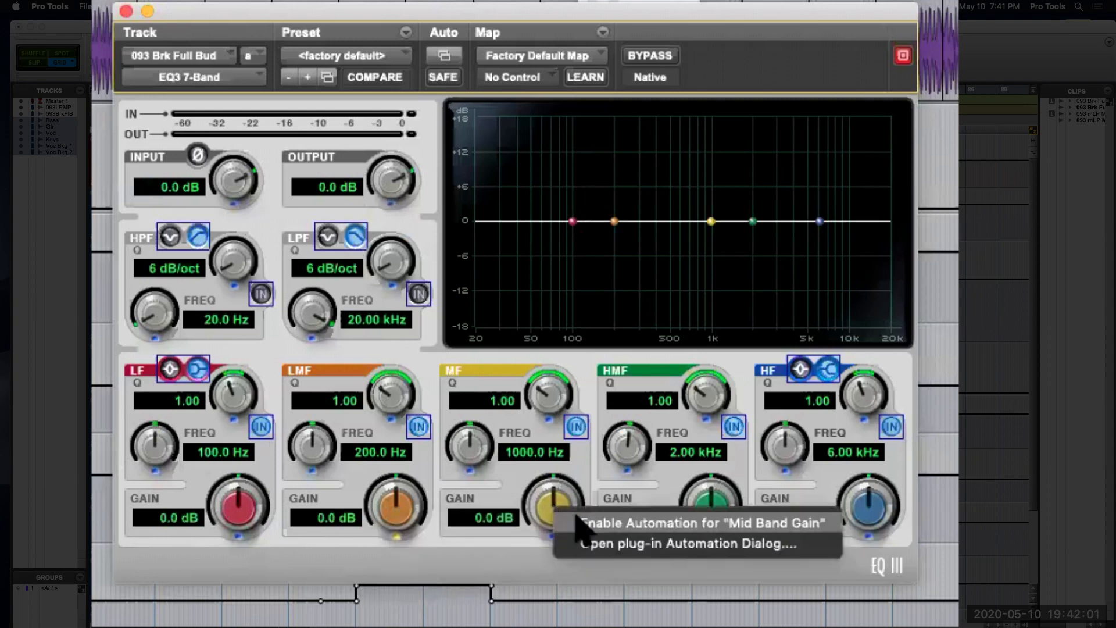
pyautogui.click(588, 523)
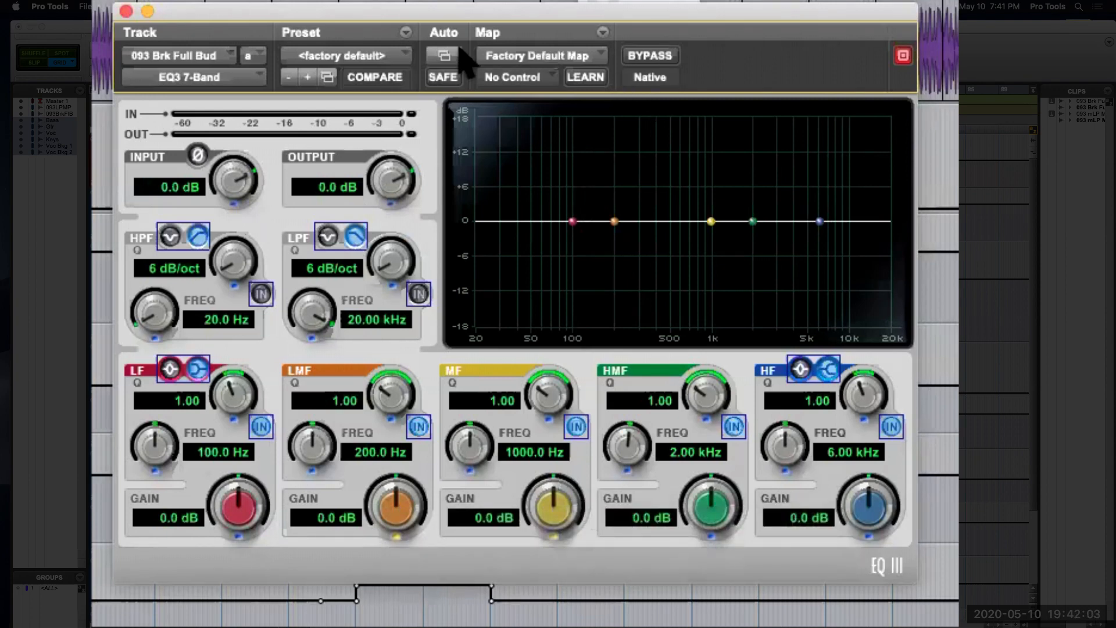
# Step: Enable automation for all EQ3 7-Band parameters at once and check the automation option on Low-Mid Band Gain
pyautogui.keyDown('ctrl'); pyautogui.keyDown('alt'); pyautogui.keyDown('super'); pyautogui.click(444, 54); pyautogui.keyUp('super'); pyautogui.keyUp('alt'); pyautogui.keyUp('ctrl')
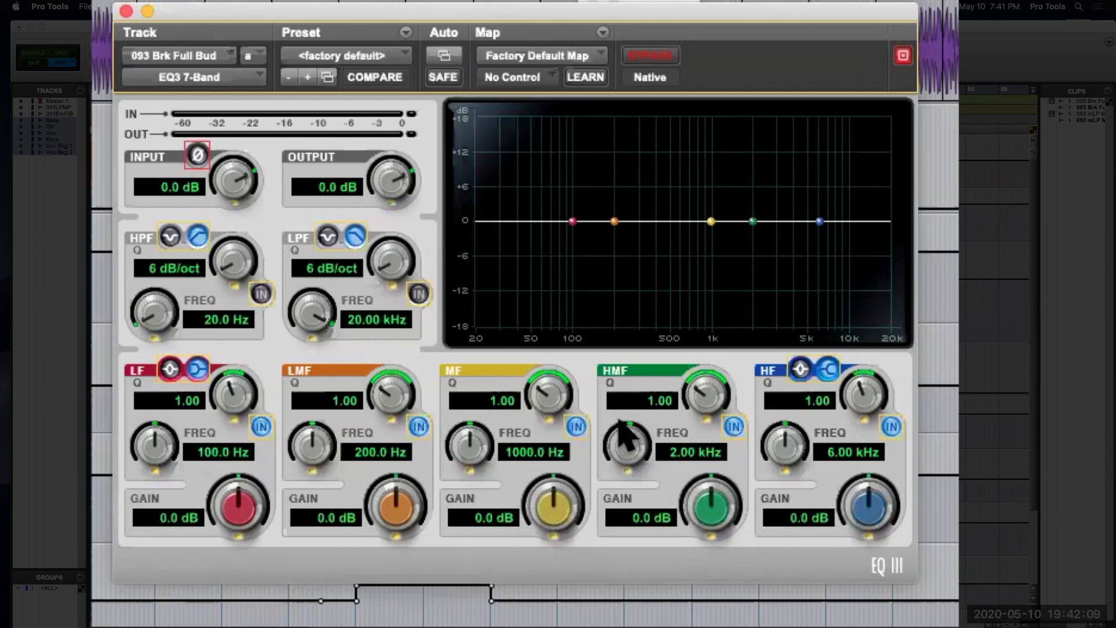
pyautogui.rightClick(406, 510)
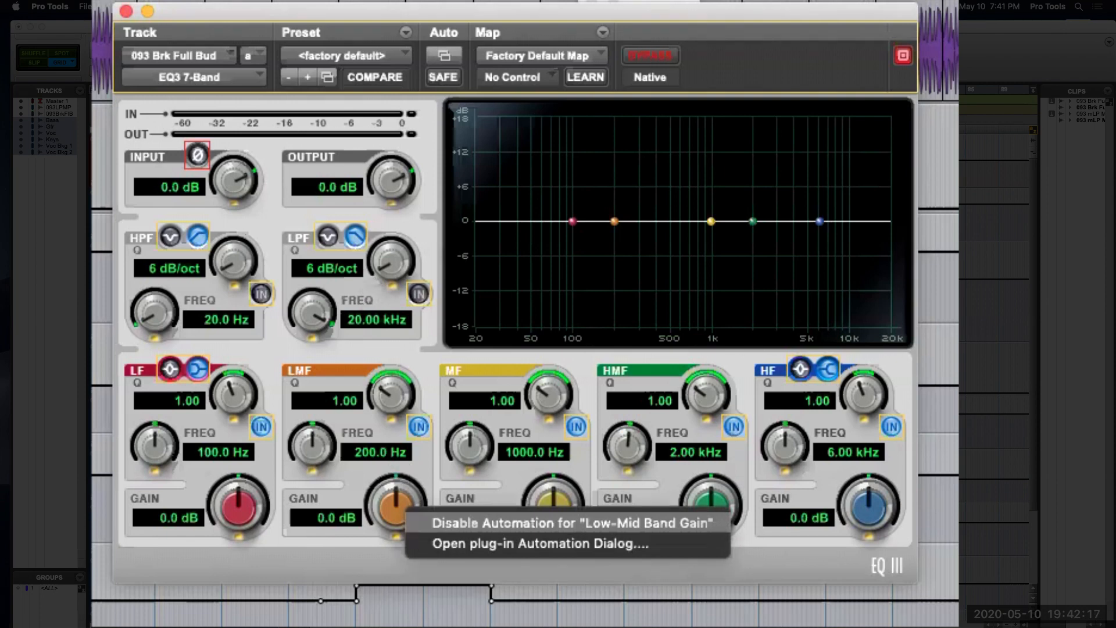
pyautogui.press('Escape')
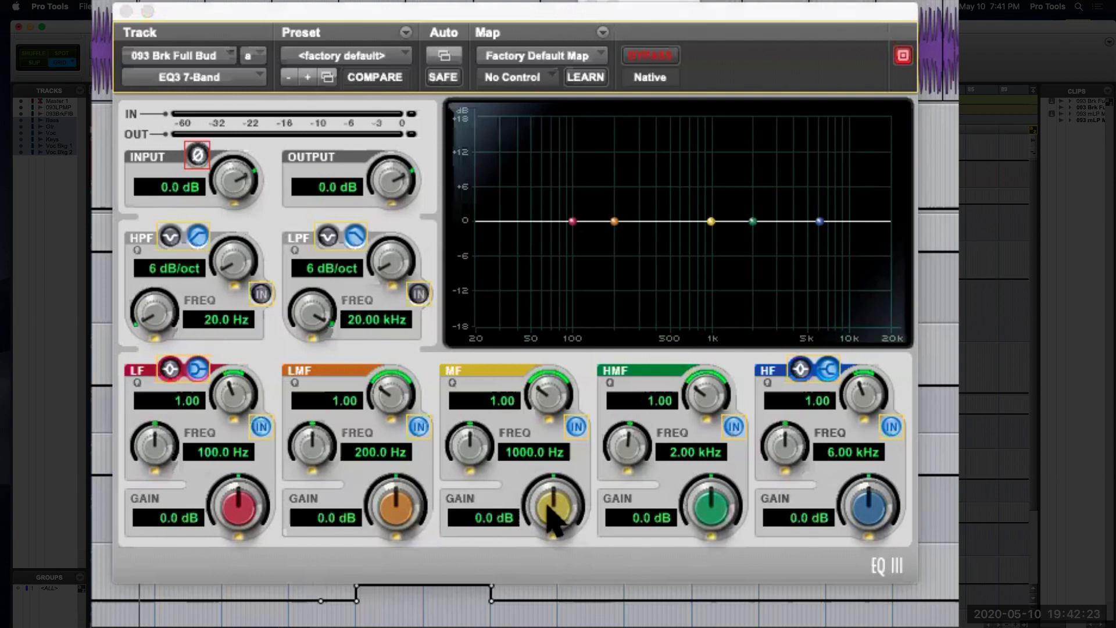
# Step: Play the selection with 093 Brk FullBud in touch mode, raise the EQ's MF gain to 14.0 dB and stop playback
pyautogui.press('space')
pyautogui.moveTo(553, 509); pyautogui.dragTo(542, 411)
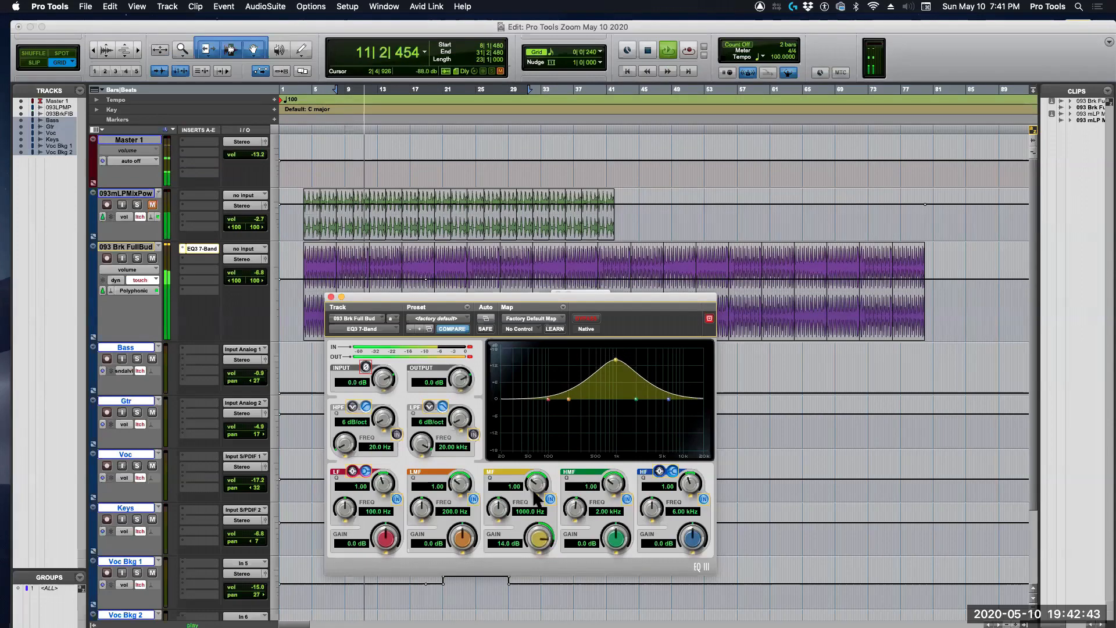
pyautogui.press('space')
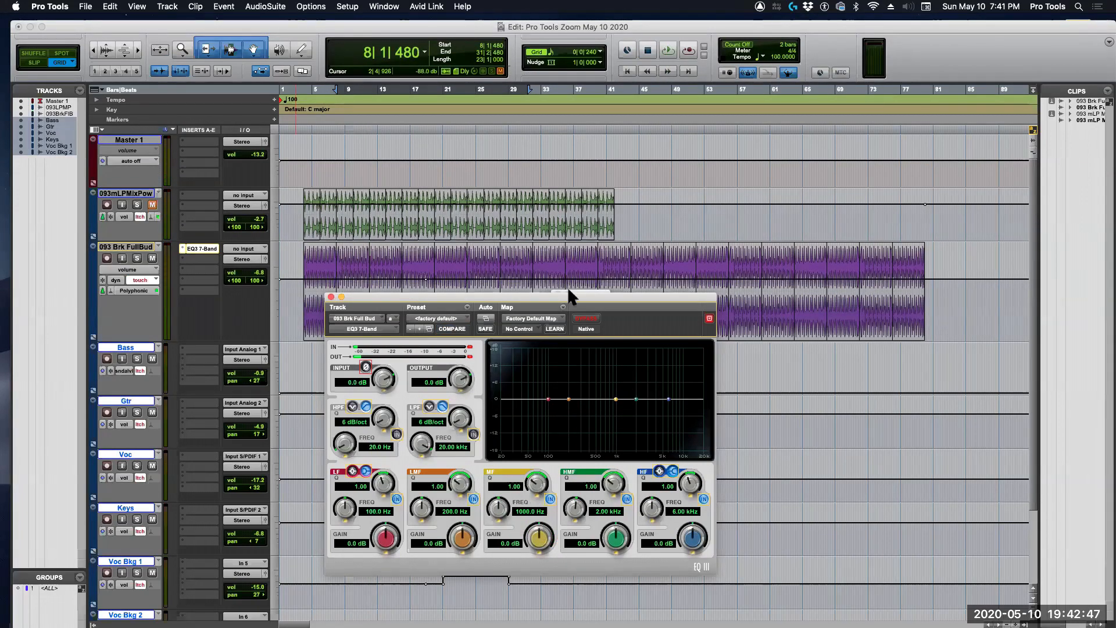
# Step: Move the Automation window to the edge of the session and reposition the EQ window to uncover more of the tracks
pyautogui.moveTo(570, 301); pyautogui.dragTo(593, 336)
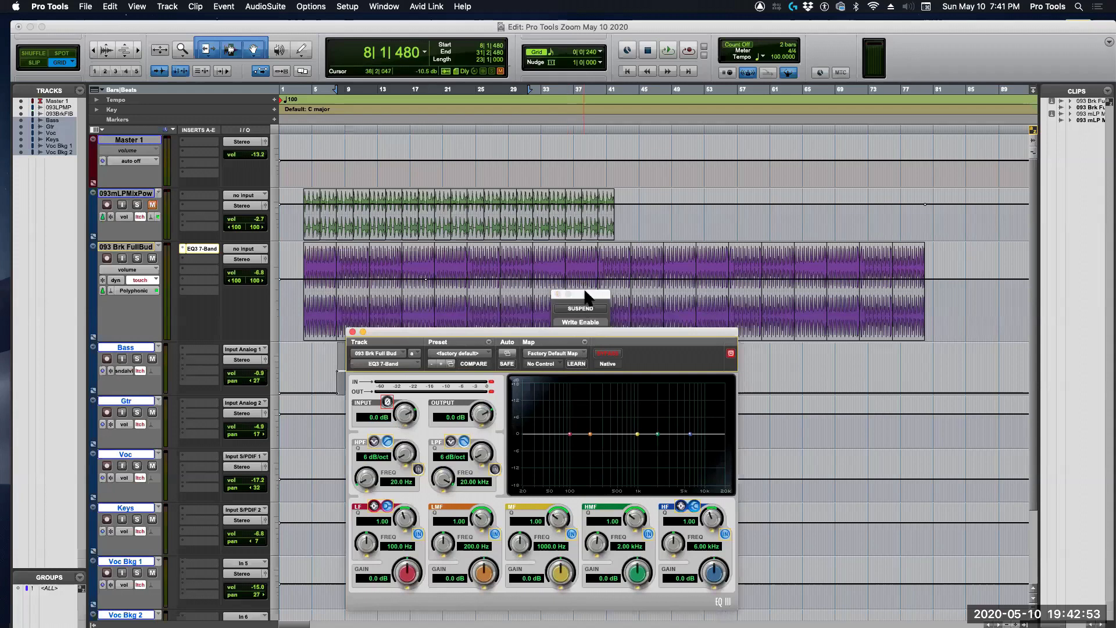
pyautogui.moveTo(573, 293); pyautogui.dragTo(1019, 181)
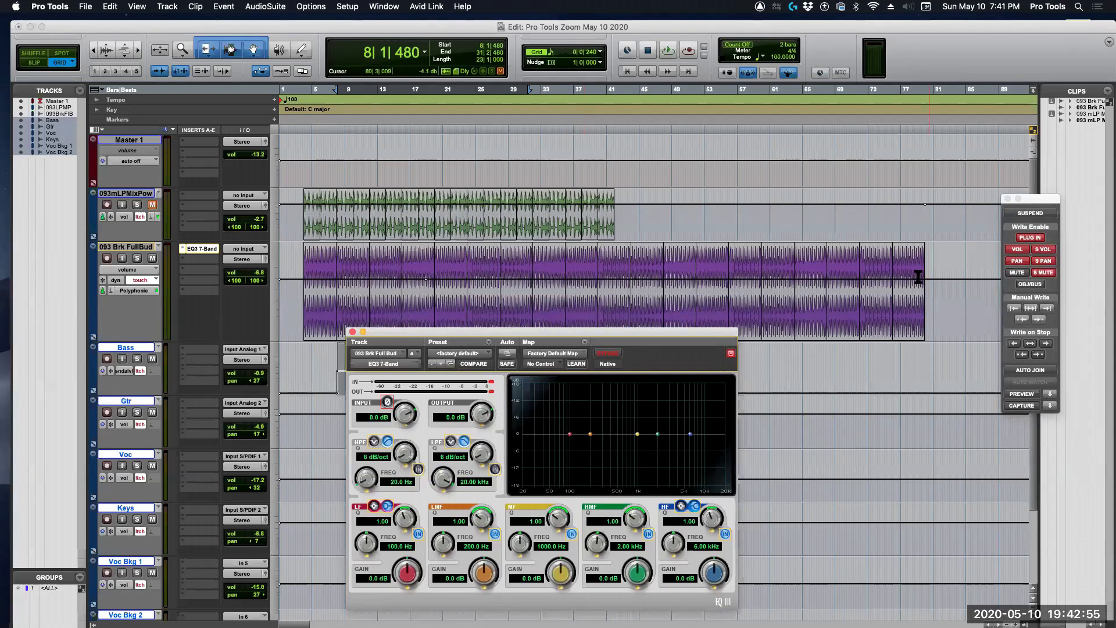
pyautogui.moveTo(653, 332); pyautogui.dragTo(756, 339)
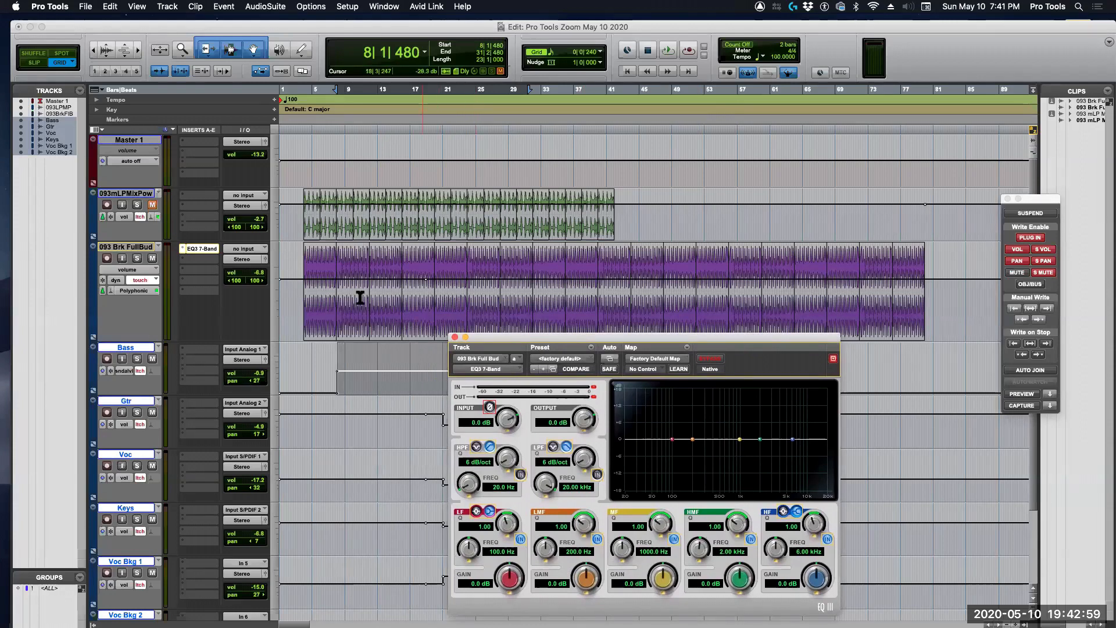
pyautogui.moveTo(535, 337); pyautogui.dragTo(533, 322)
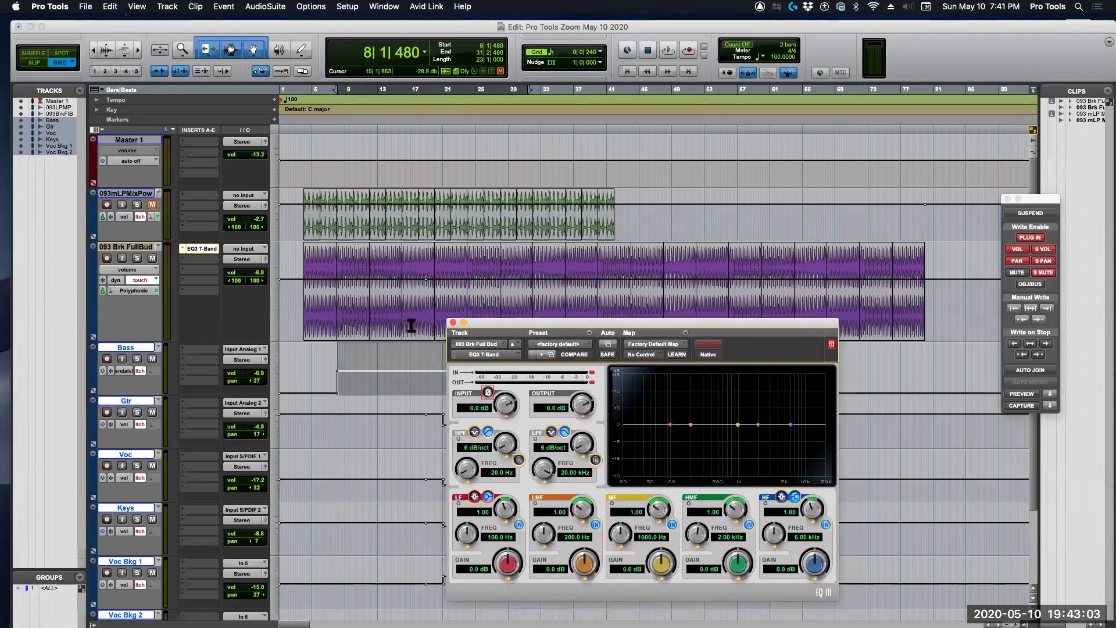
pyautogui.moveTo(556, 323); pyautogui.dragTo(560, 285)
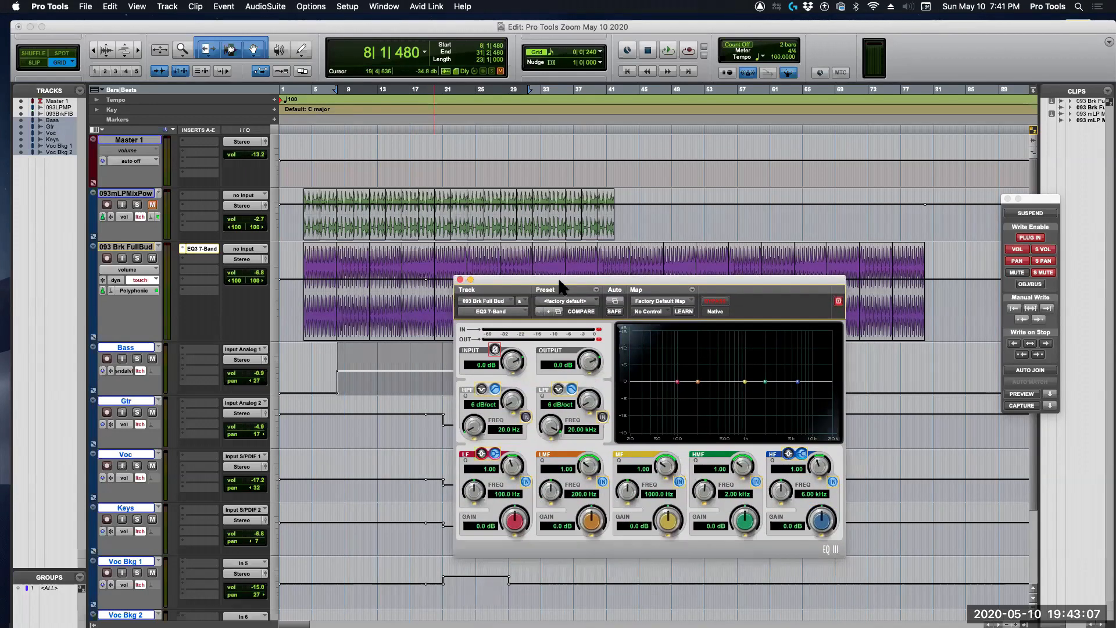
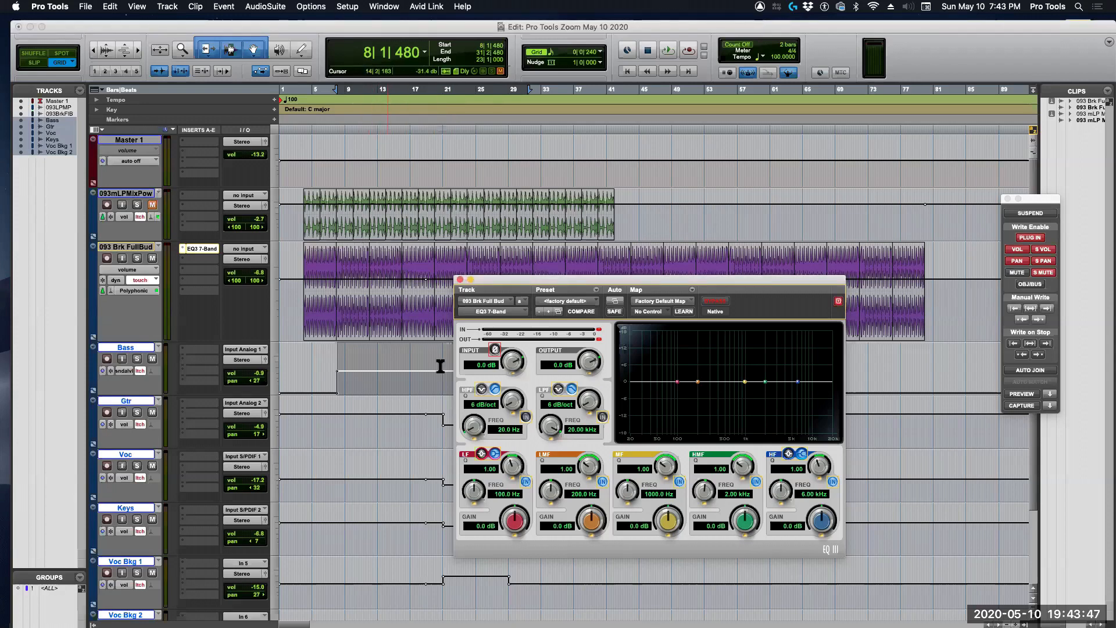
# Step: Close the EQ window and select all of the Bass track's send level automation from 1|1|000
pyautogui.click(460, 280)
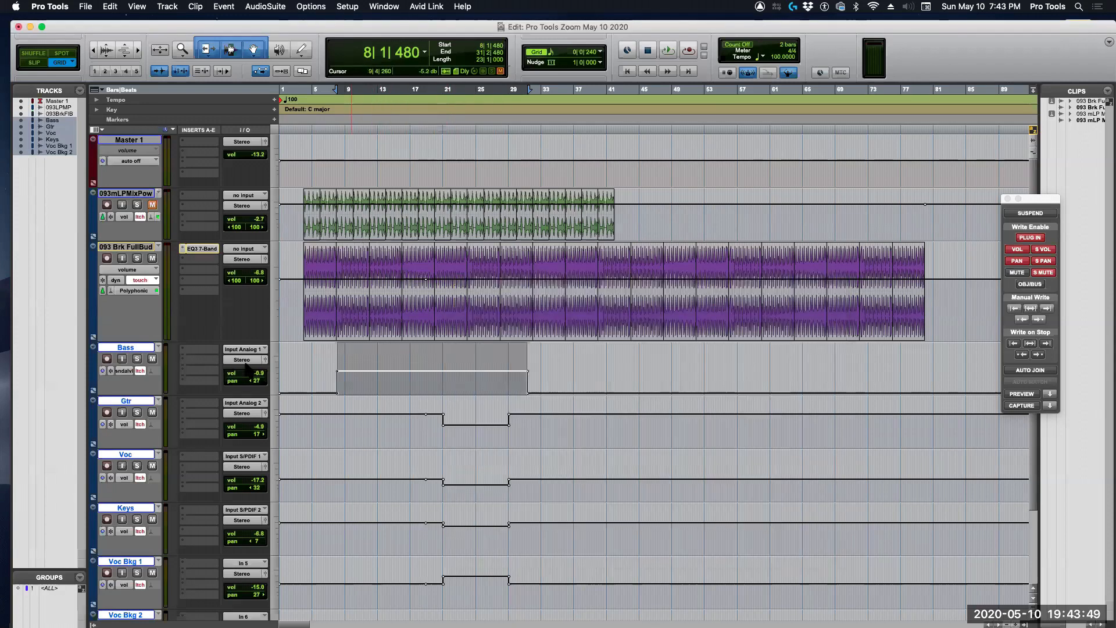
pyautogui.click(314, 378)
pyautogui.press('super+a')
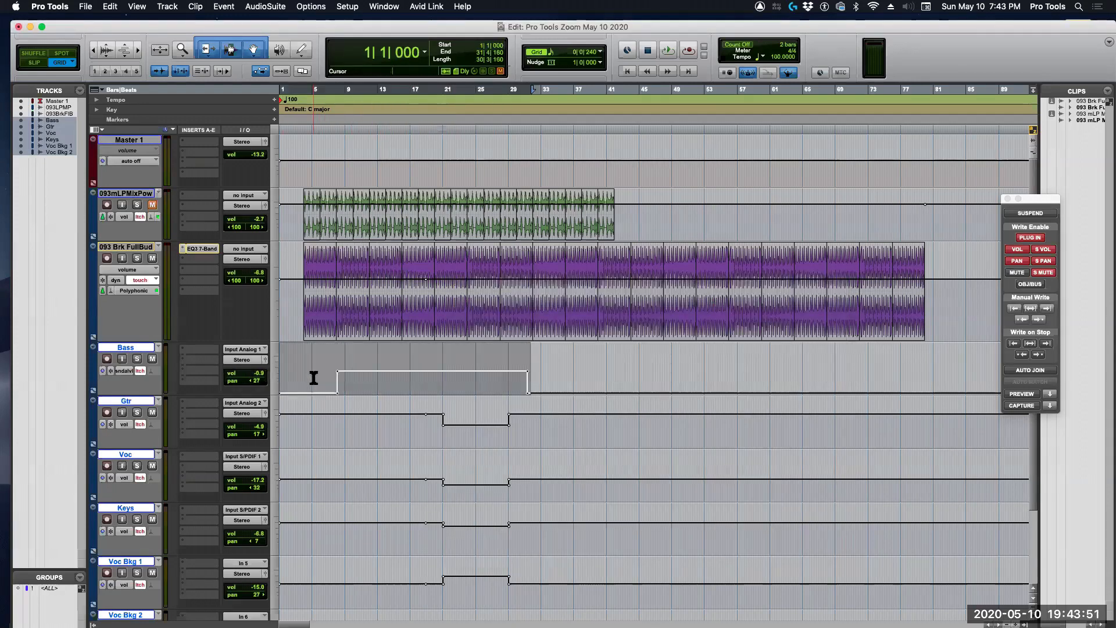
# Step: Delete the selected Bass send level automation and all volume automation on the Voc track
pyautogui.press('Delete')
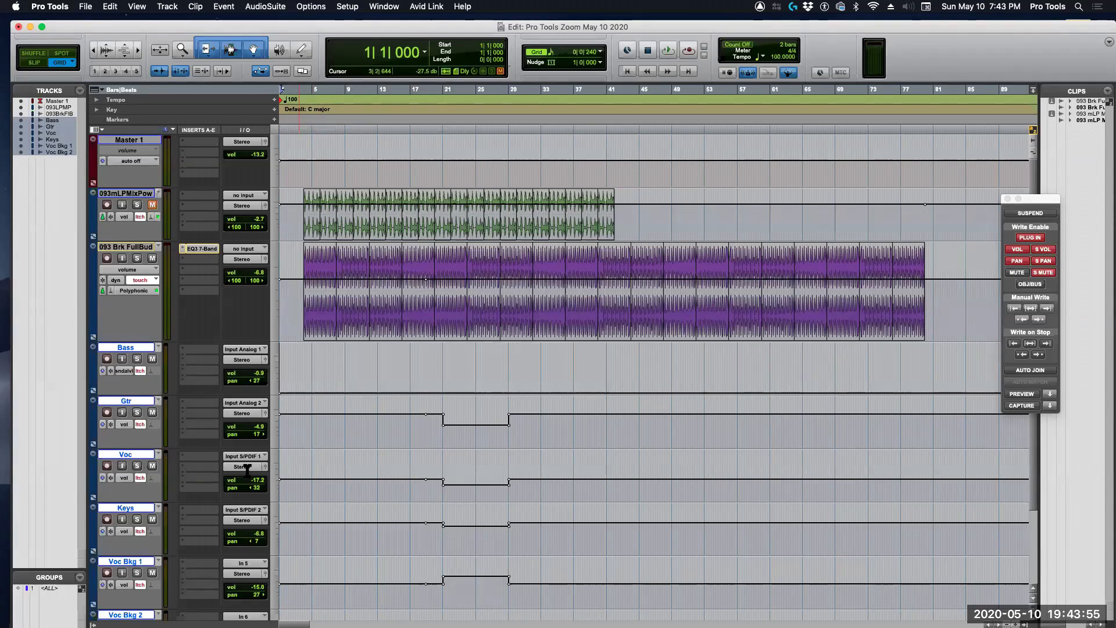
pyautogui.doubleClick(311, 475)
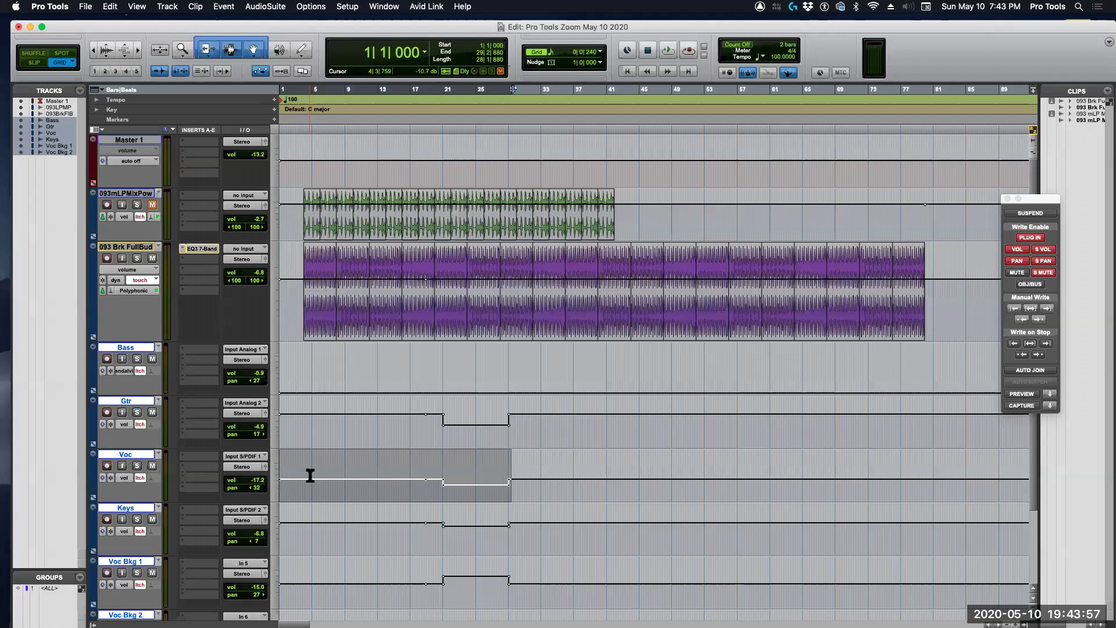
pyautogui.press('Delete')
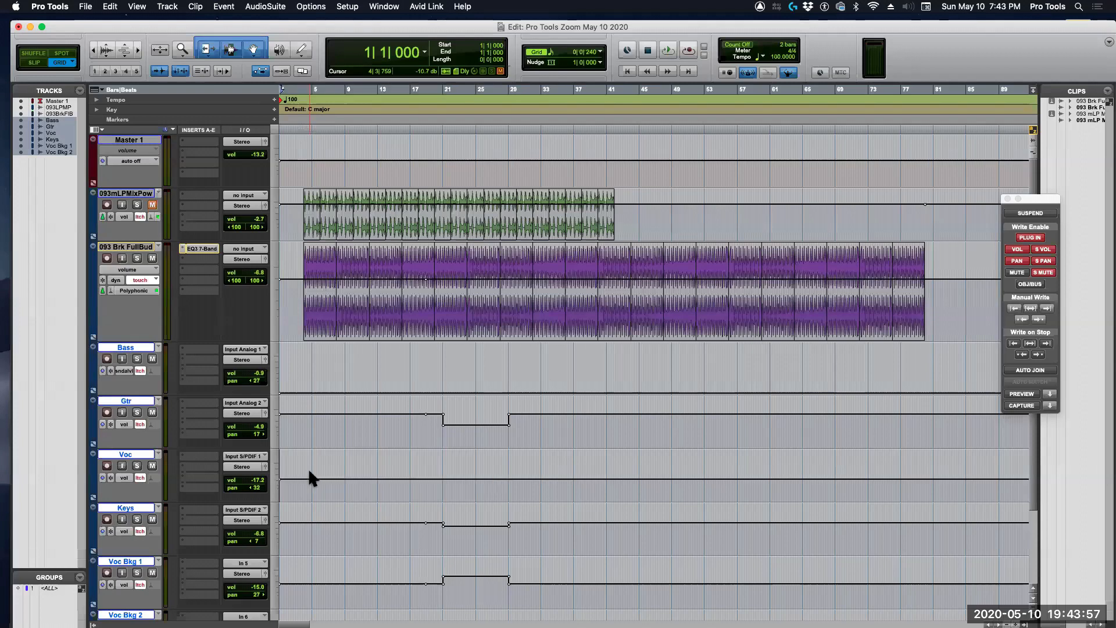
# Step: Hide every track except Voc and enlarge the Voc track's height
pyautogui.keyDown('alt'); pyautogui.click(21, 114); pyautogui.keyUp('alt')
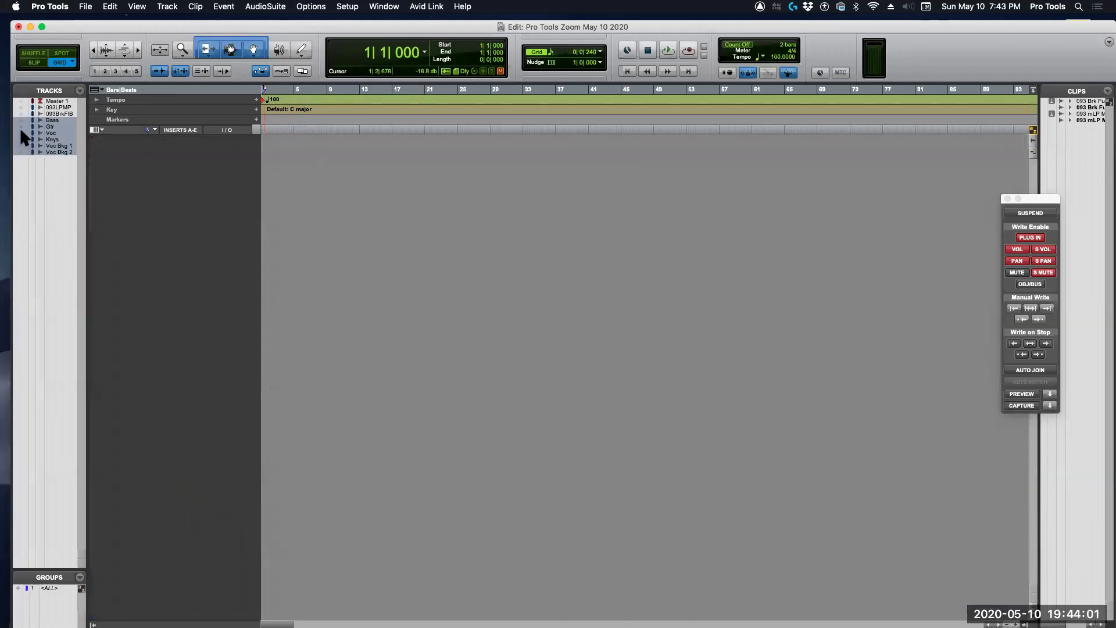
pyautogui.click(21, 132)
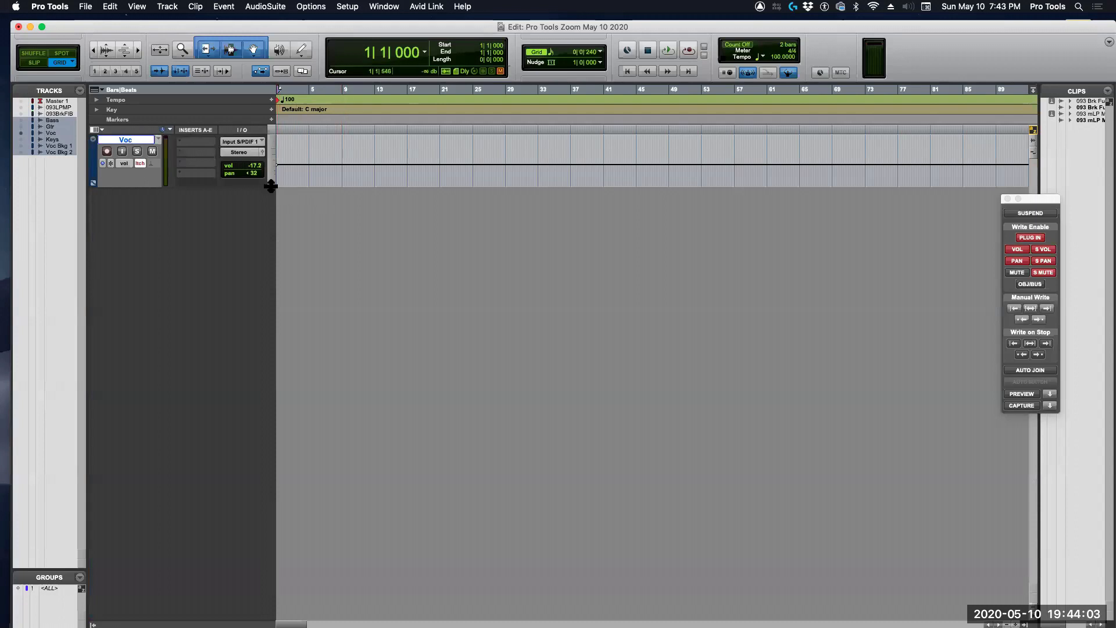
pyautogui.moveTo(271, 186); pyautogui.dragTo(289, 271)
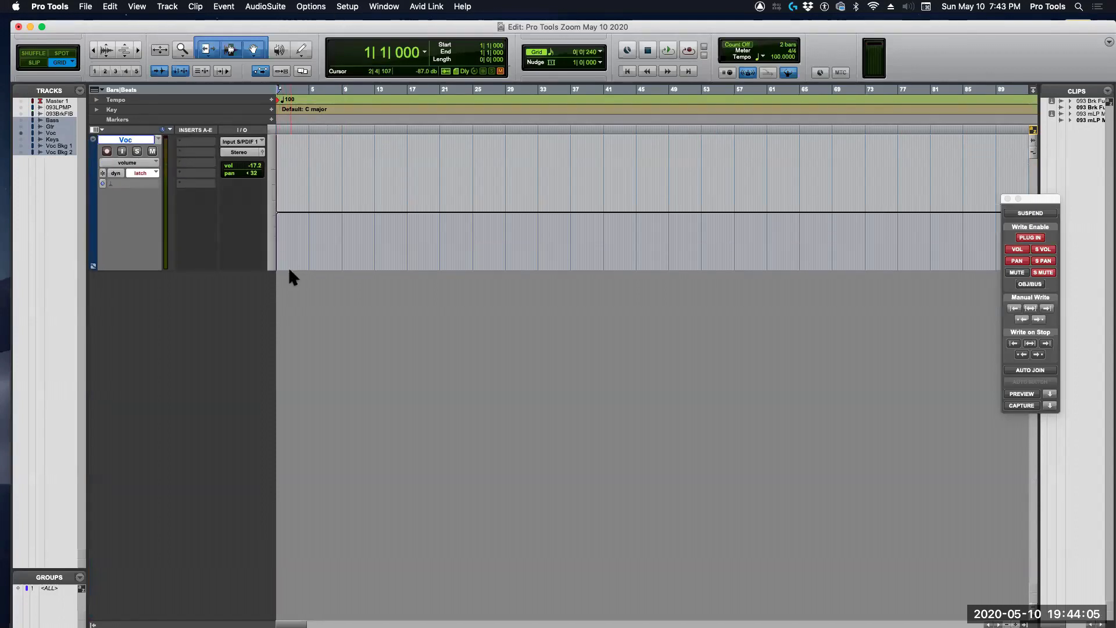
# Step: Insert the mono EQ3 7-Band plug-in on the first insert of the Voc track
pyautogui.click(178, 141)
pyautogui.moveTo(227, 142)
pyautogui.moveTo(305, 145)
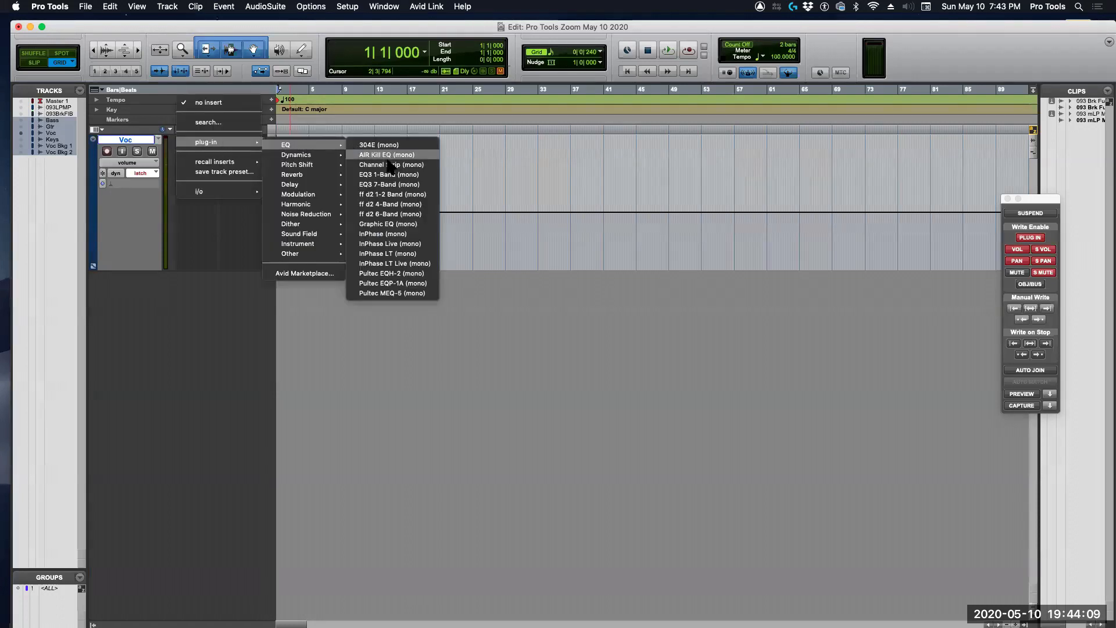
pyautogui.click(382, 186)
# Step: Set the Voc track's input to Input Analog 1 (Mono) and record-enable the track
pyautogui.click(225, 145)
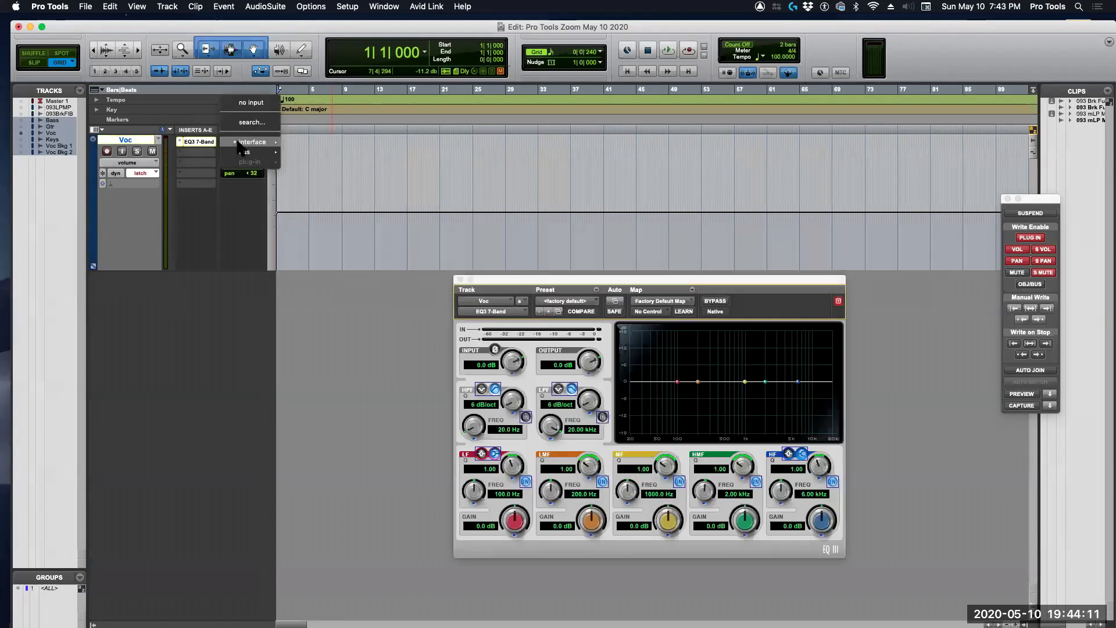
pyautogui.moveTo(250, 143)
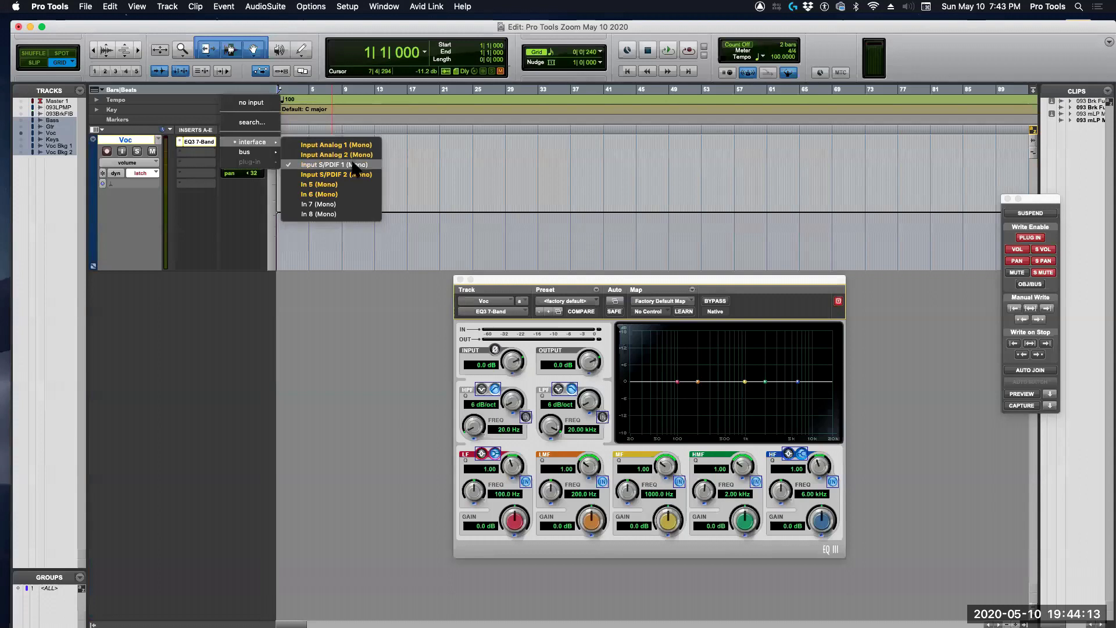
pyautogui.click(310, 319)
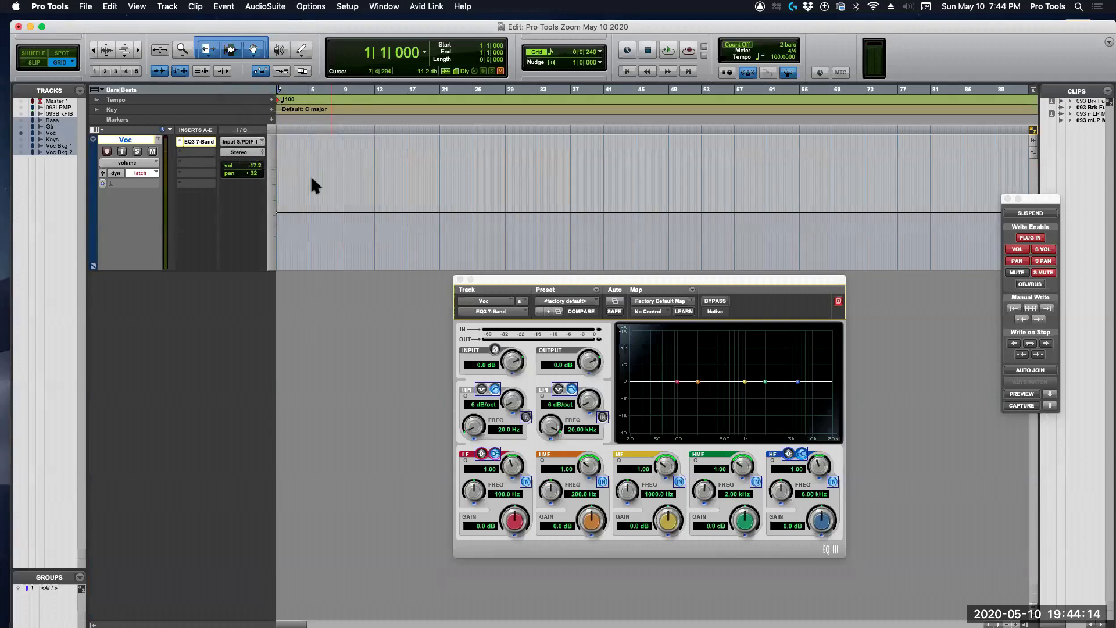
pyautogui.click(256, 142)
pyautogui.moveTo(259, 142)
pyautogui.click(318, 146)
pyautogui.click(107, 151)
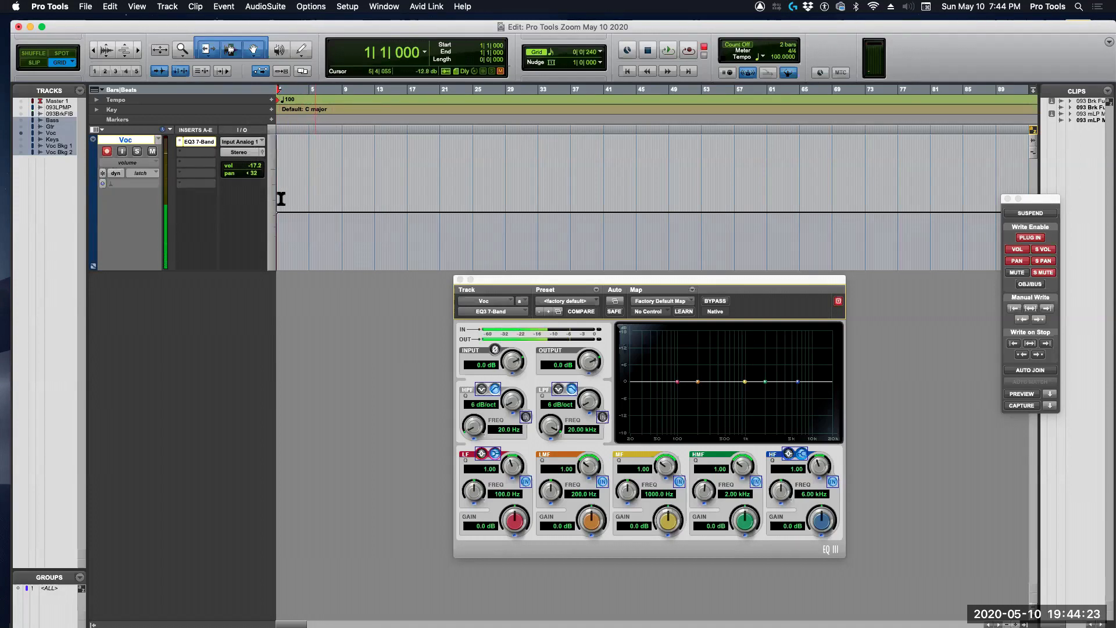
# Step: Reset the Voc track's volume to 0.0 dB and record a take of about 10 bars from 1|1|000, soloing the track before stopping
pyautogui.keyDown('ctrl'); pyautogui.keyDown('super'); pyautogui.click(244, 166); pyautogui.keyUp('super'); pyautogui.keyUp('ctrl')
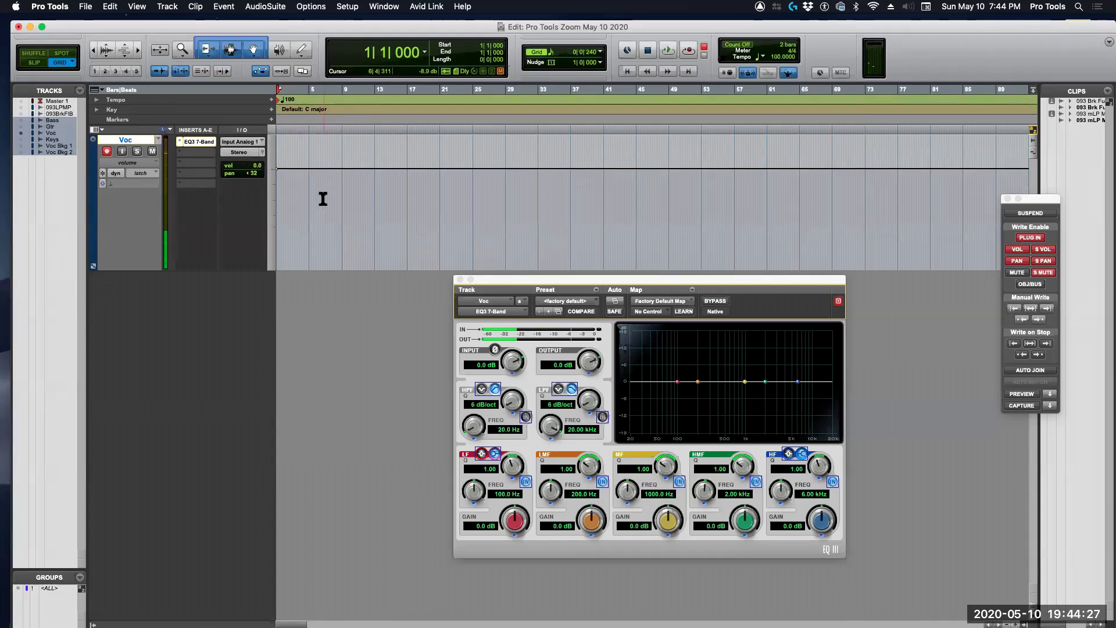
pyautogui.press('super+space')
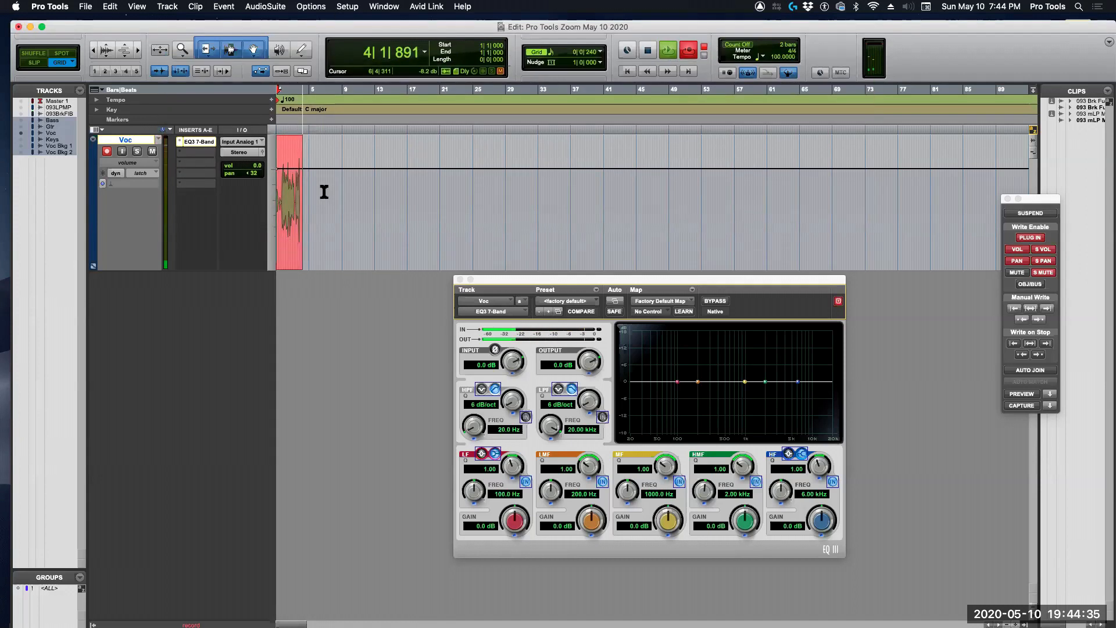
pyautogui.click(138, 151)
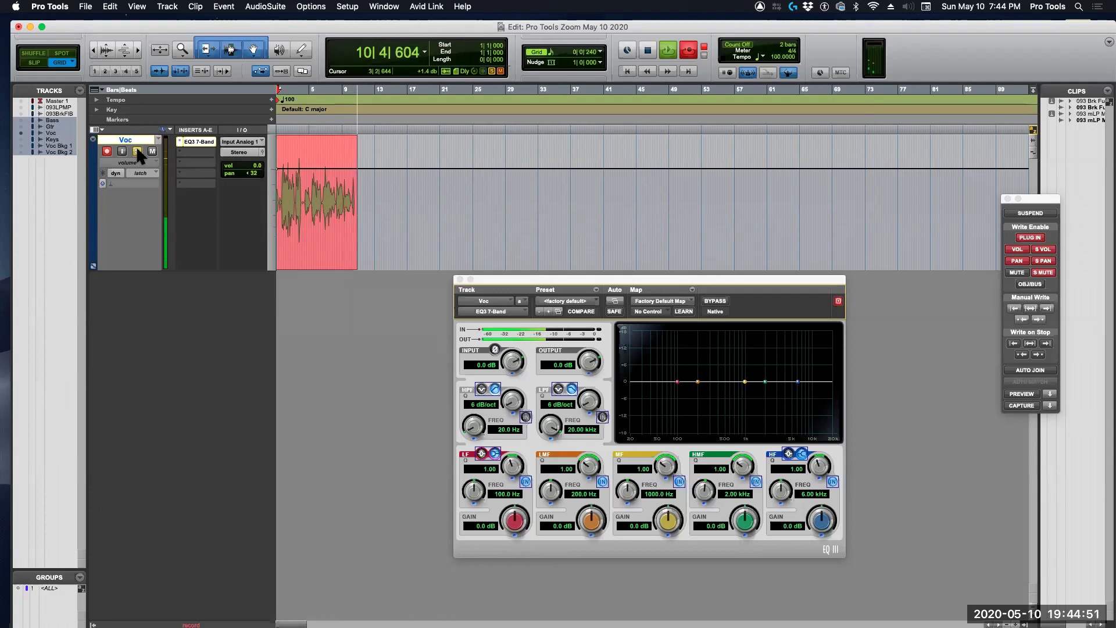
pyautogui.press('space')
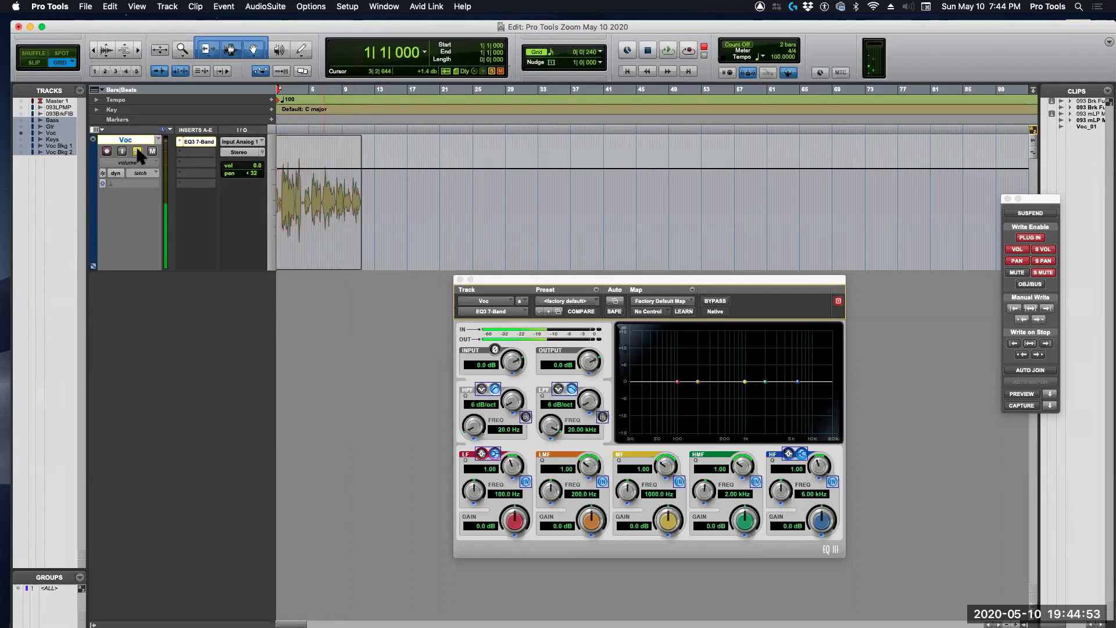
# Step: Switch the Voc track to waveform view and move the recorded clip to start at 25|1|000, zooming in on it
pyautogui.click(313, 241)
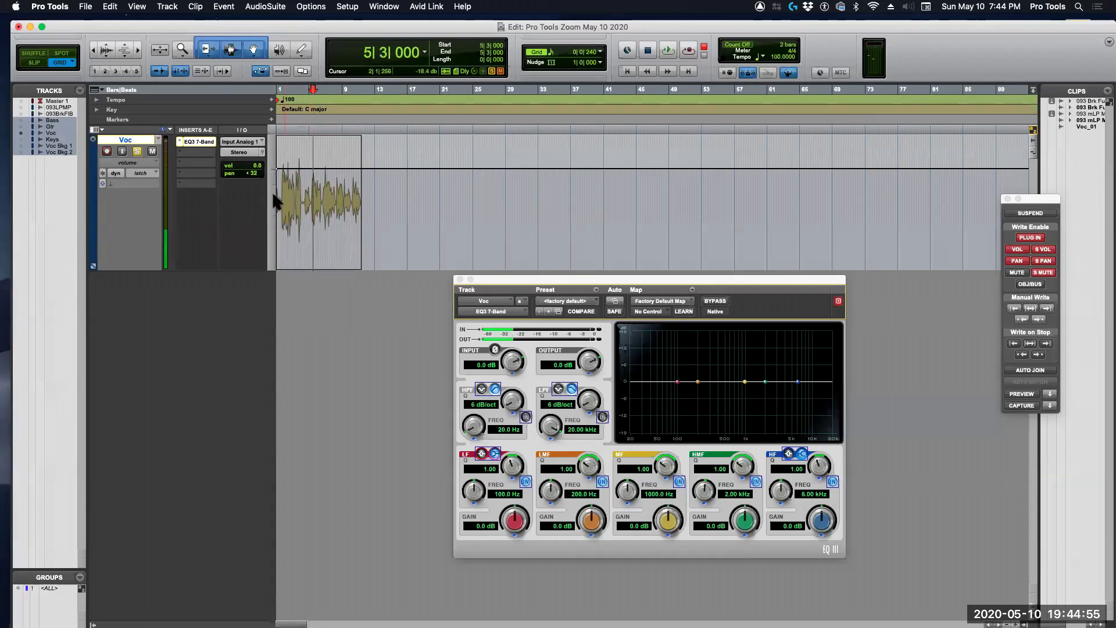
pyautogui.click(123, 163)
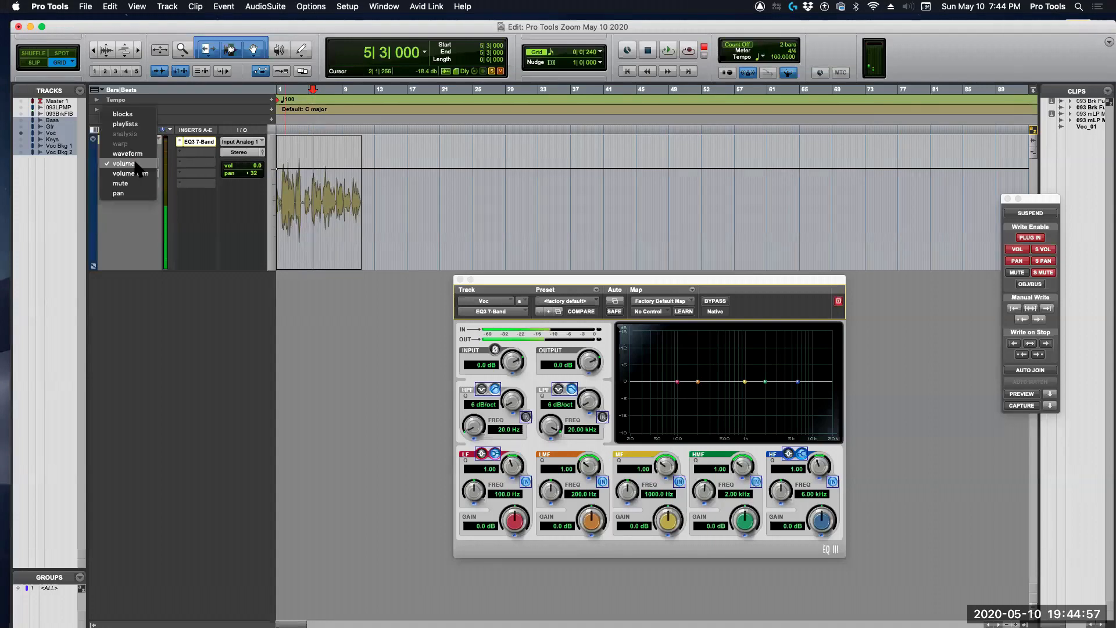
pyautogui.click(131, 154)
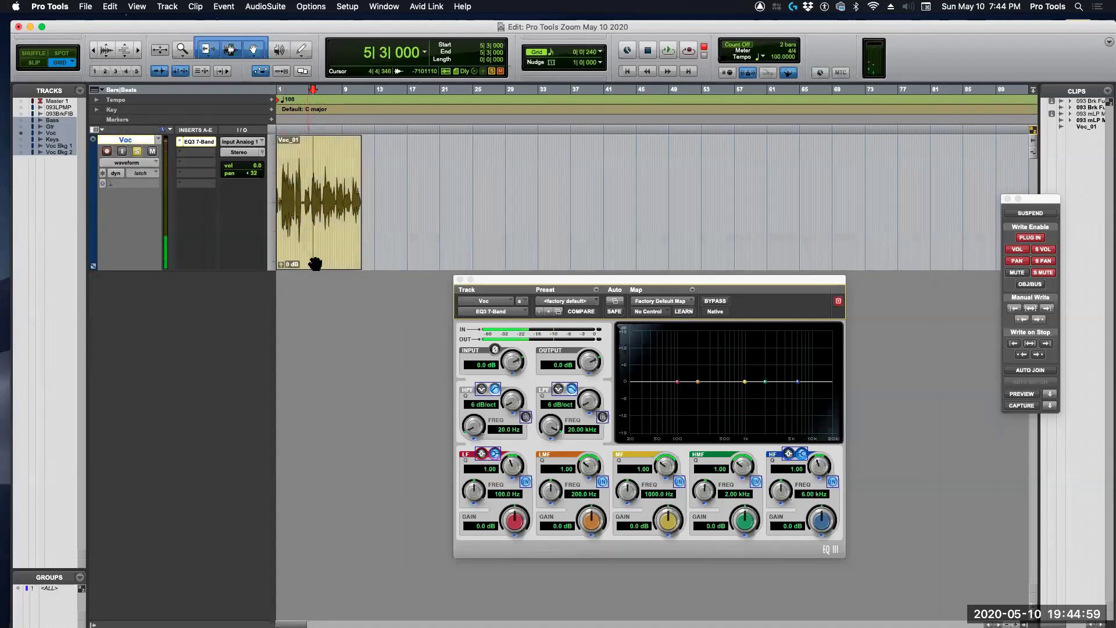
pyautogui.moveTo(315, 262); pyautogui.dragTo(550, 264)
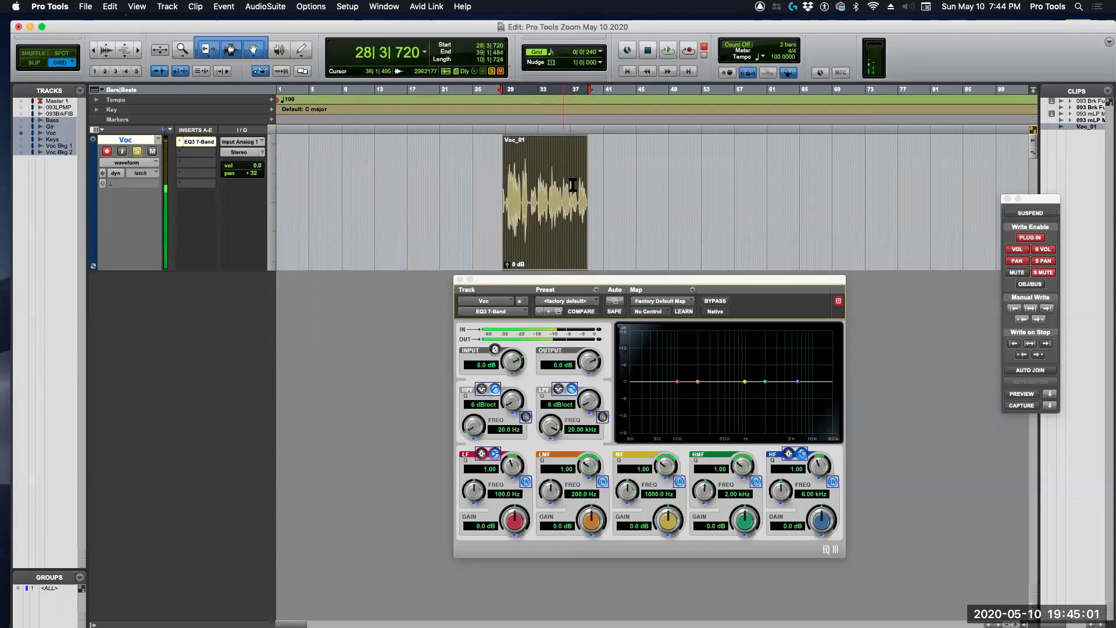
pyautogui.press('t')
pyautogui.press('t')
pyautogui.moveTo(778, 237); pyautogui.dragTo(650, 237)
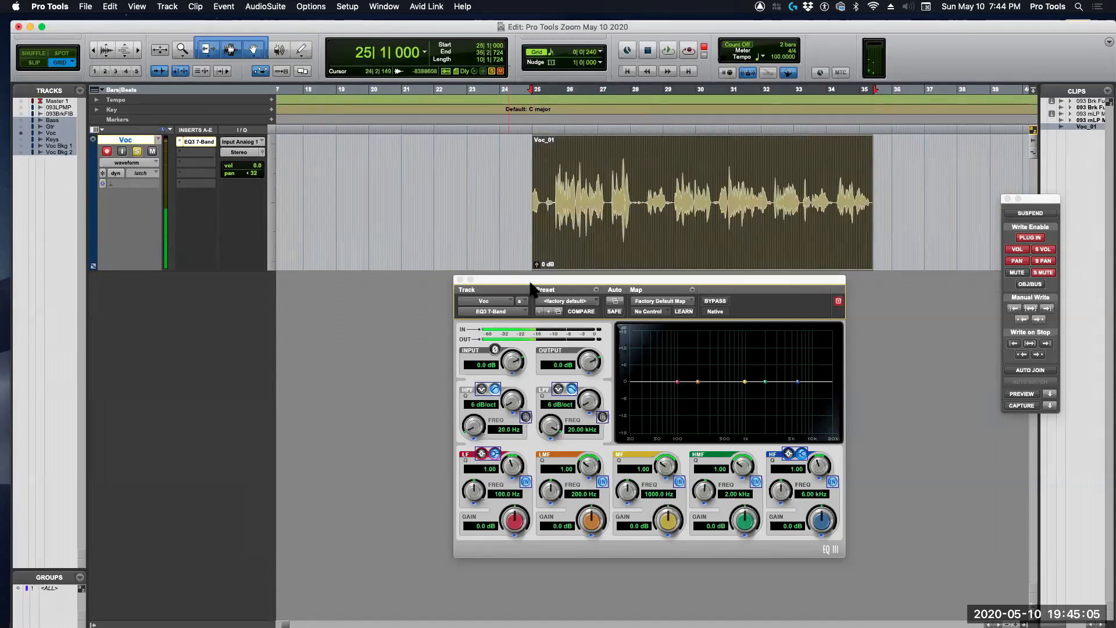
# Step: Reposition the EQ window below the Voc track and turn off the track's record enable
pyautogui.moveTo(529, 283); pyautogui.dragTo(416, 281)
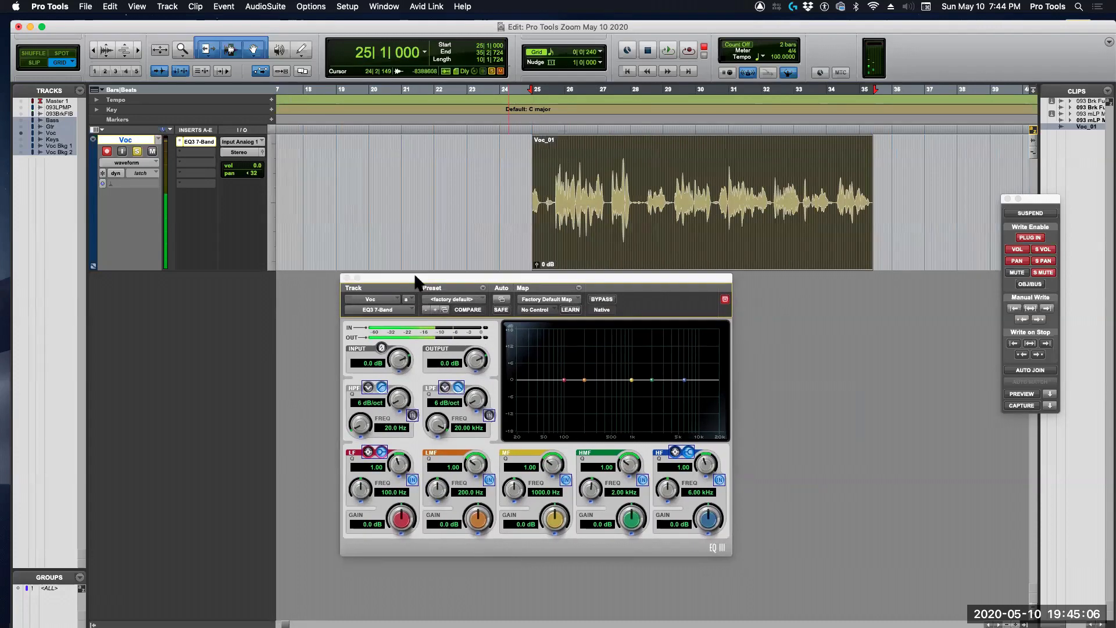
pyautogui.click(140, 173)
pyautogui.click(167, 270)
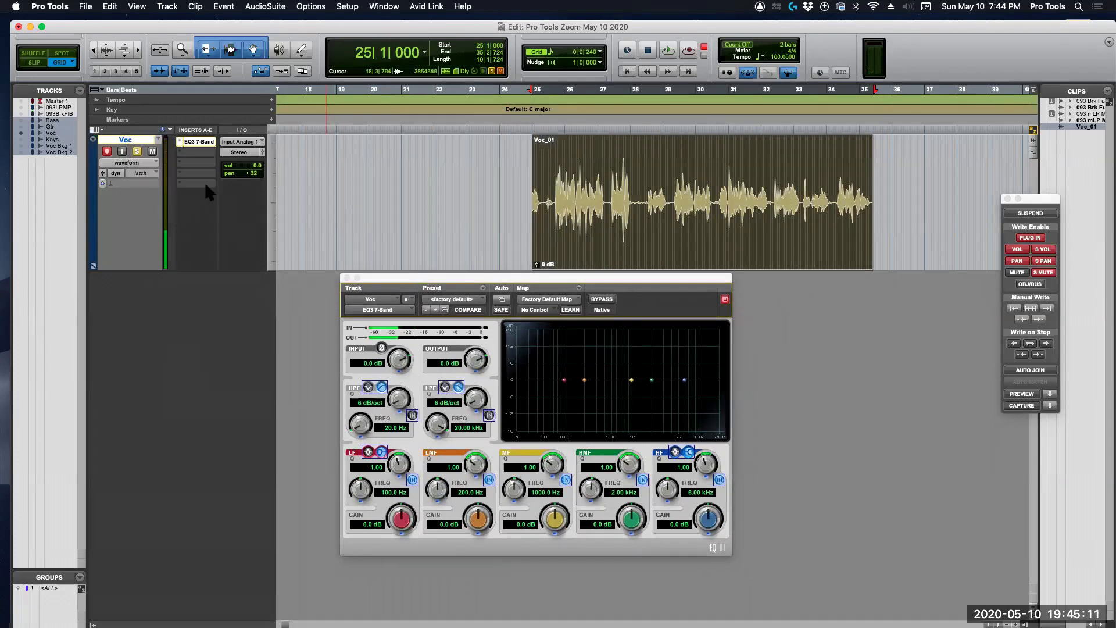
pyautogui.click(106, 149)
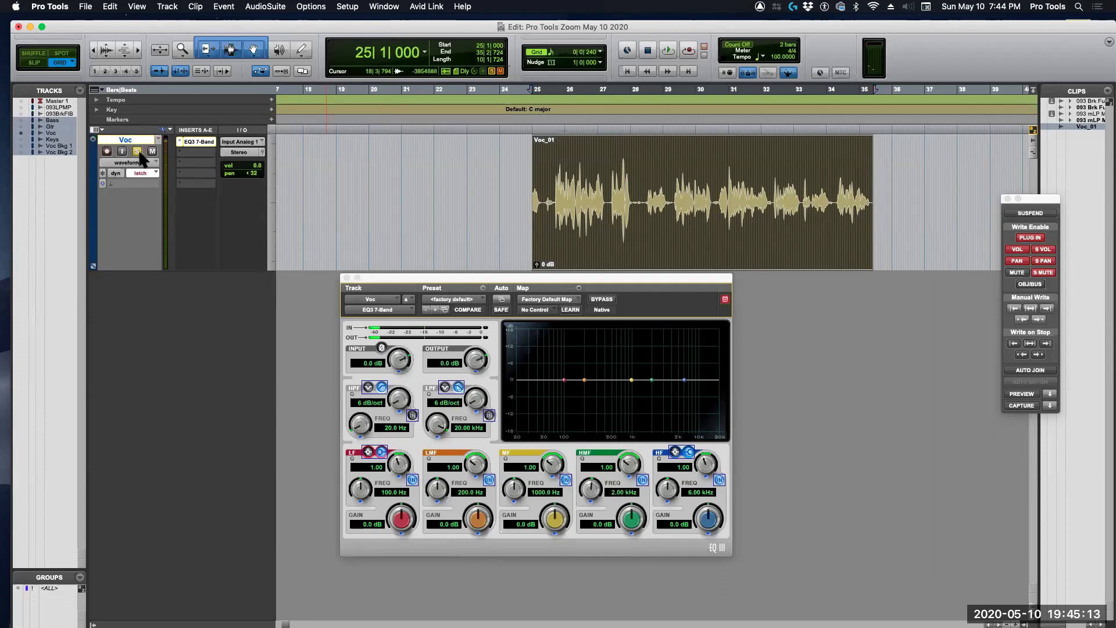
# Step: Listen to the recorded Voc clip from 25|1|000 and stop playback, keeping the EQ window clear of the track
pyautogui.moveTo(646, 285); pyautogui.dragTo(647, 296)
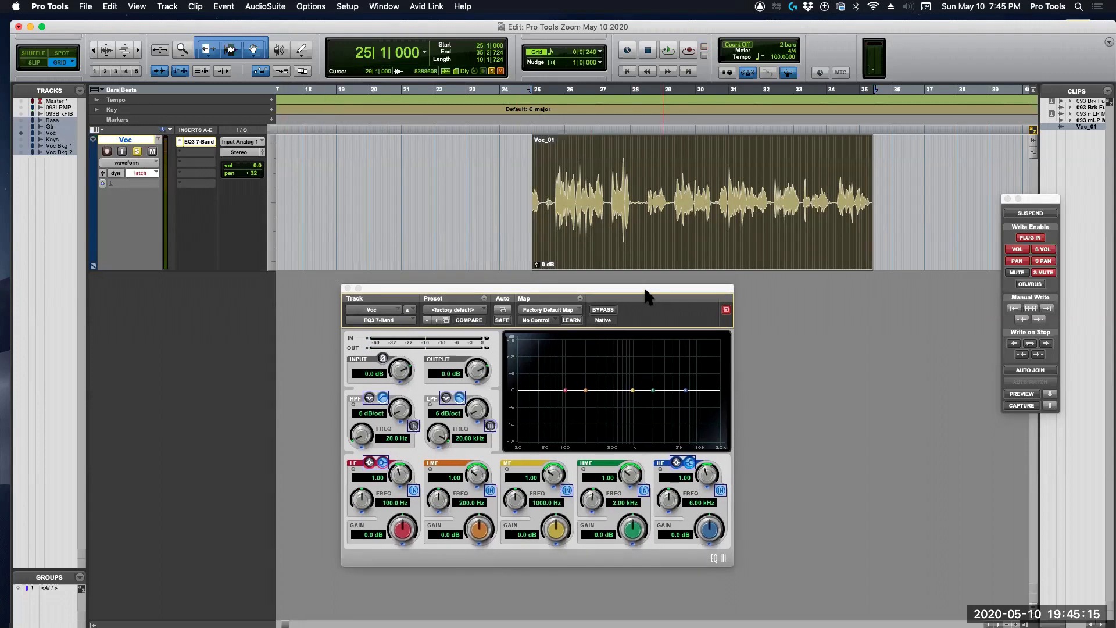
pyautogui.press('space')
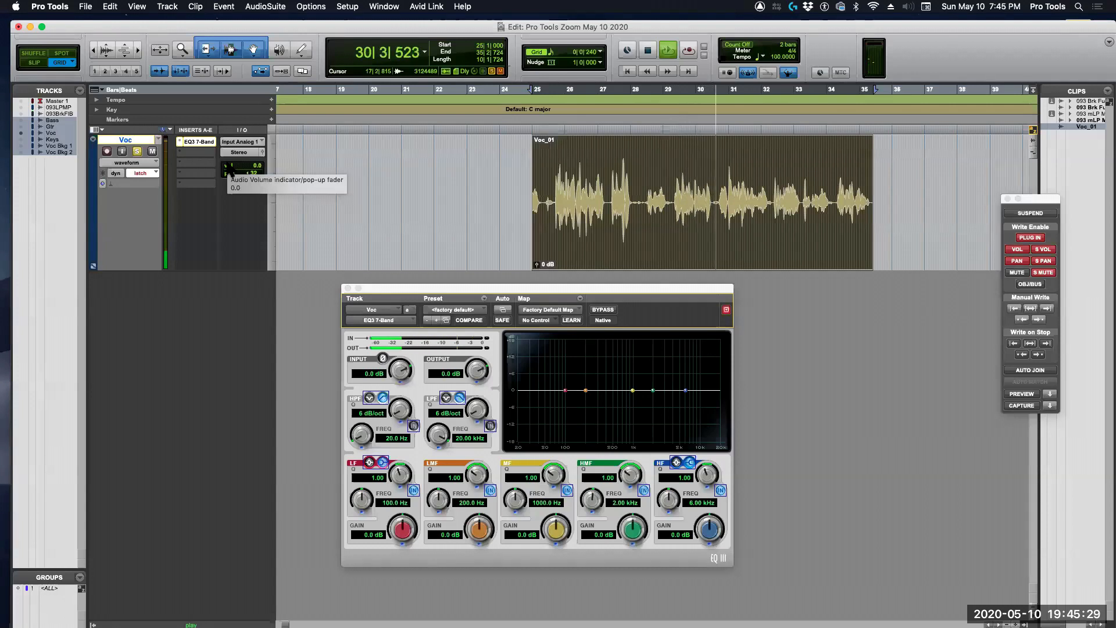
pyautogui.press('space')
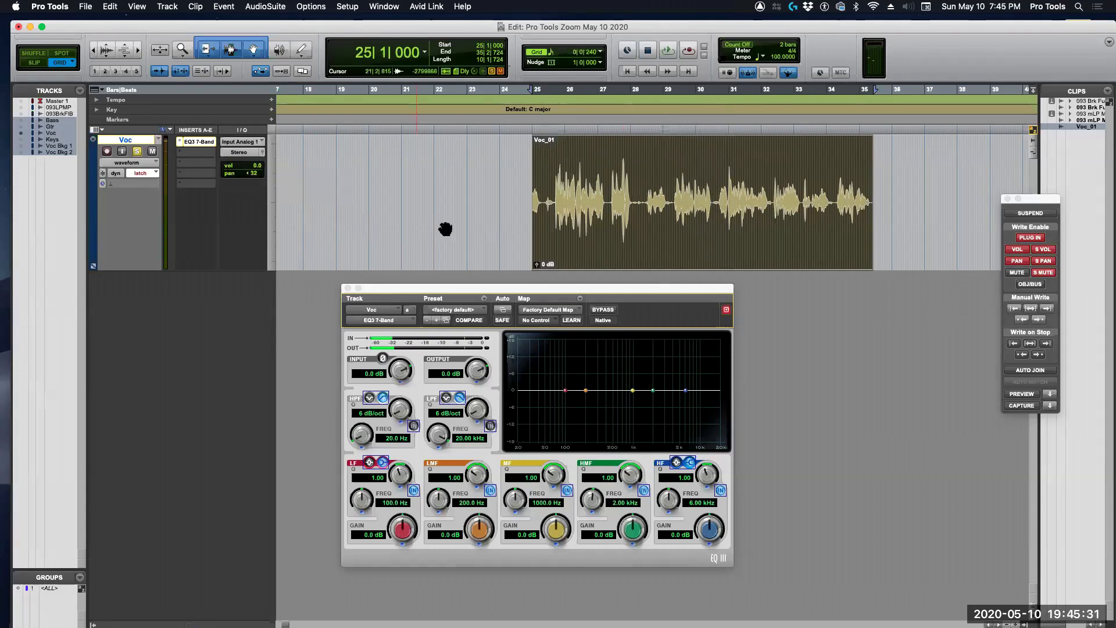
pyautogui.moveTo(568, 298); pyautogui.dragTo(648, 300)
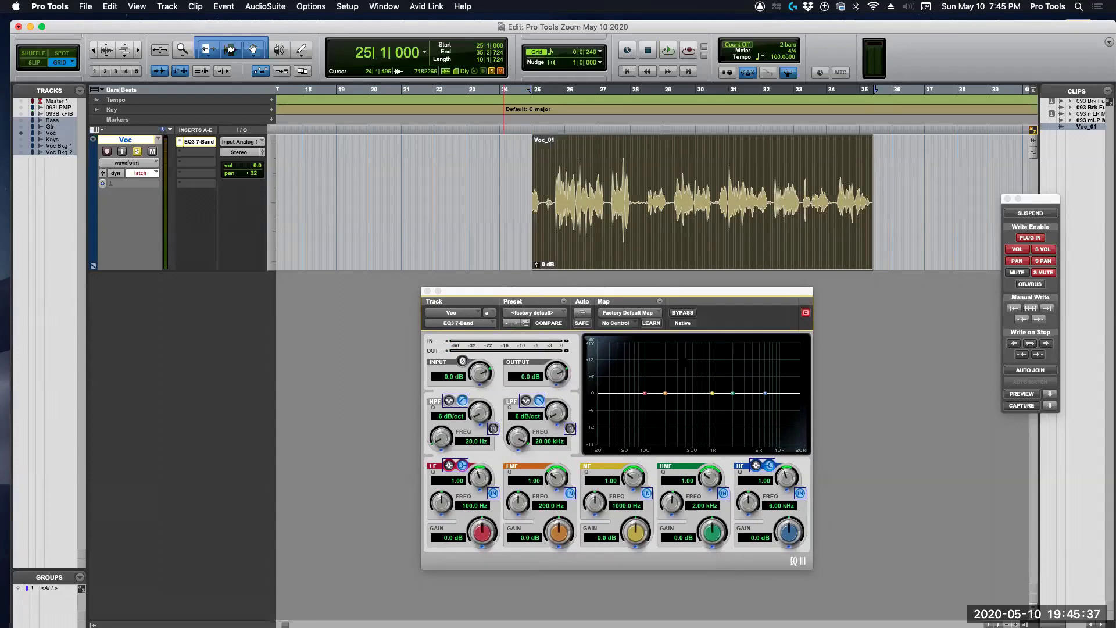
# Step: Enable the EQ's high-pass and low-pass filters, both at 24 dB/oct, with frequencies of 319.5 Hz and 1.57 kHz
pyautogui.click(492, 428)
pyautogui.click(570, 429)
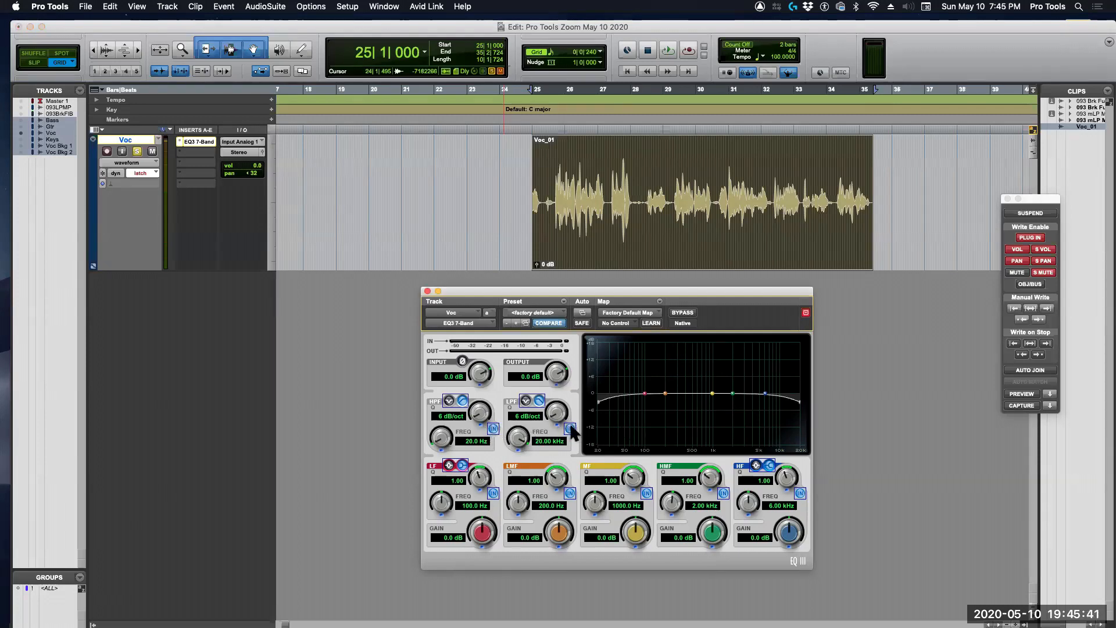
pyautogui.moveTo(496, 292); pyautogui.dragTo(495, 286)
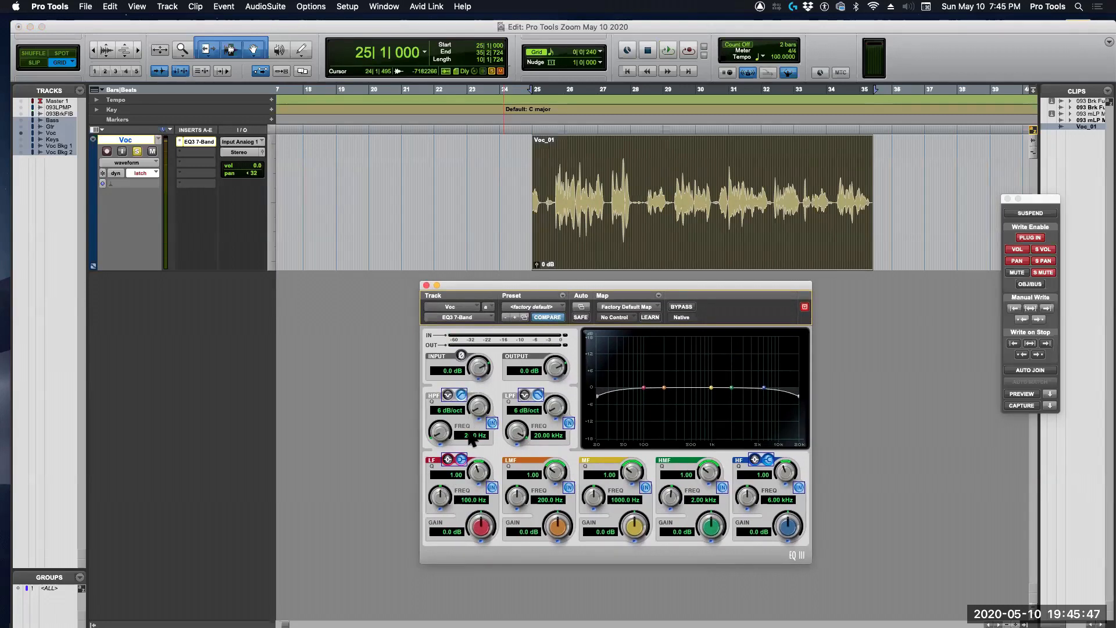
pyautogui.moveTo(481, 412); pyautogui.dragTo(482, 289)
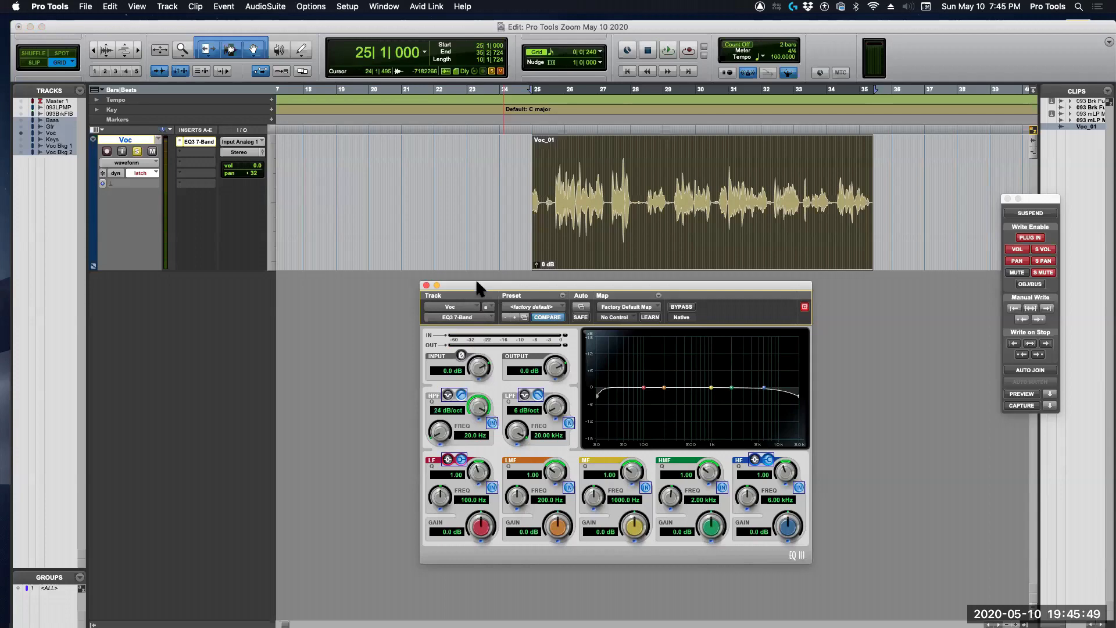
pyautogui.moveTo(435, 431); pyautogui.dragTo(432, 401)
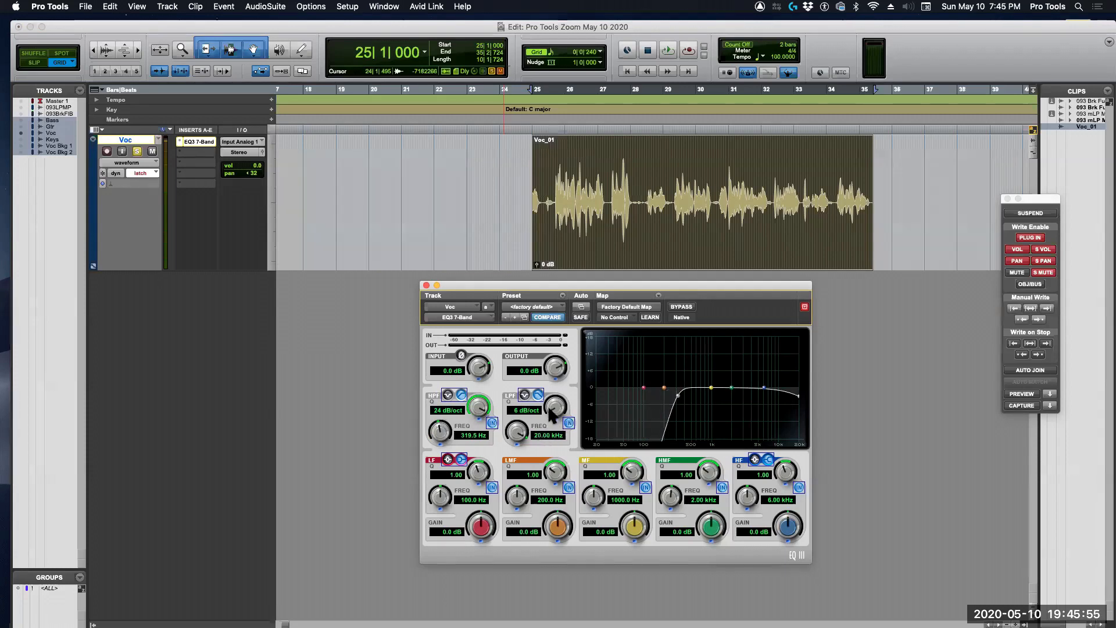
pyautogui.moveTo(554, 414); pyautogui.dragTo(545, 382)
pyautogui.moveTo(514, 431); pyautogui.dragTo(507, 489)
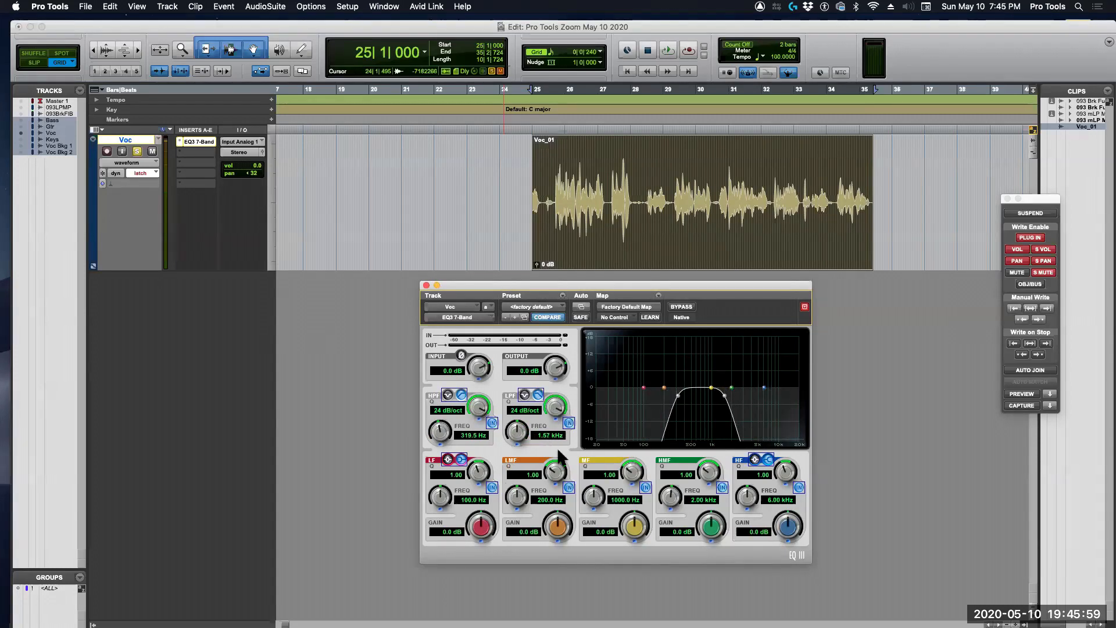
# Step: Boost the EQ's MF band by 11.2 dB at 712.4 Hz with a Q of 3.27 and play the Voc clip
pyautogui.moveTo(707, 386); pyautogui.dragTo(703, 363)
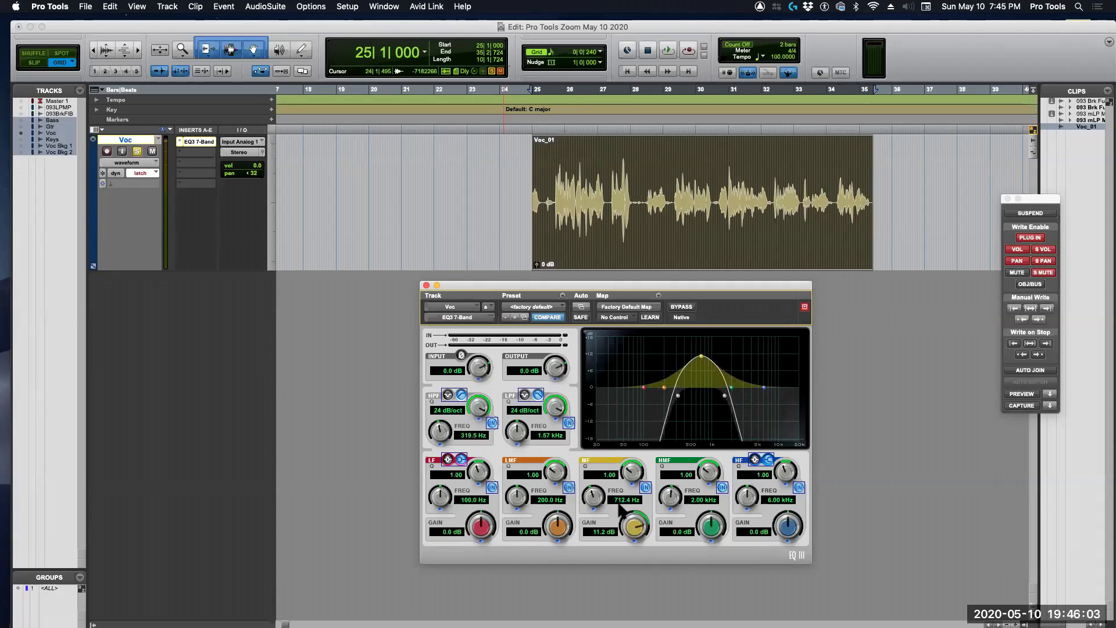
pyautogui.moveTo(629, 472); pyautogui.dragTo(628, 451)
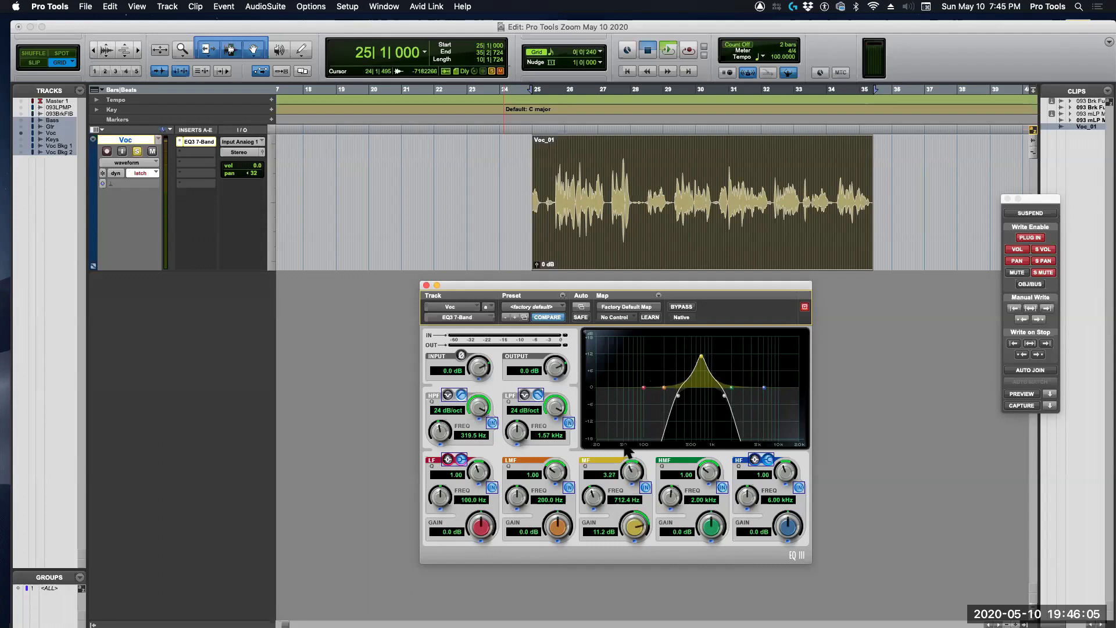
pyautogui.press('space')
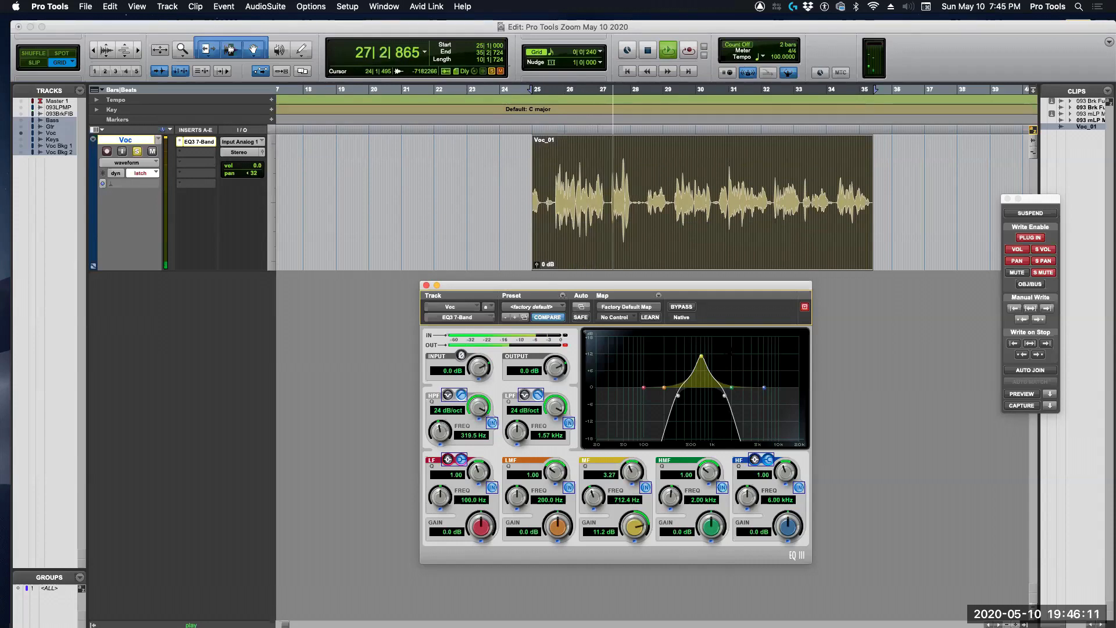
# Step: Retune the EQ's MF band to 1.19 kHz at 11.6 dB, the low-pass to 2.90 kHz and the high-pass to 418.4 Hz, and stop playback
pyautogui.moveTo(701, 355); pyautogui.dragTo(717, 353)
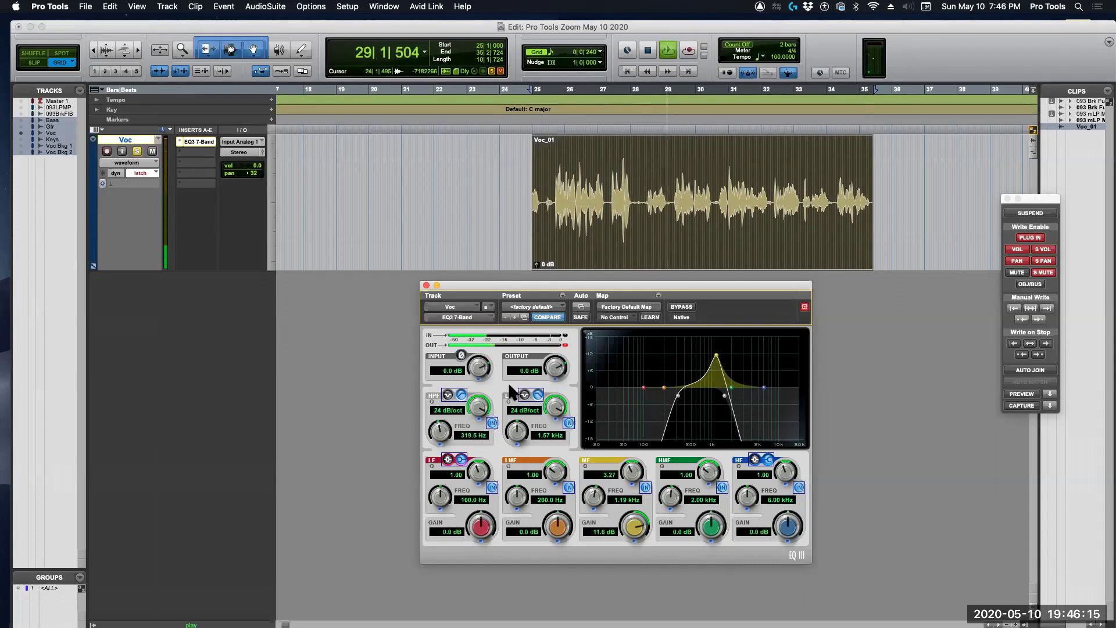
pyautogui.moveTo(514, 435); pyautogui.dragTo(514, 416)
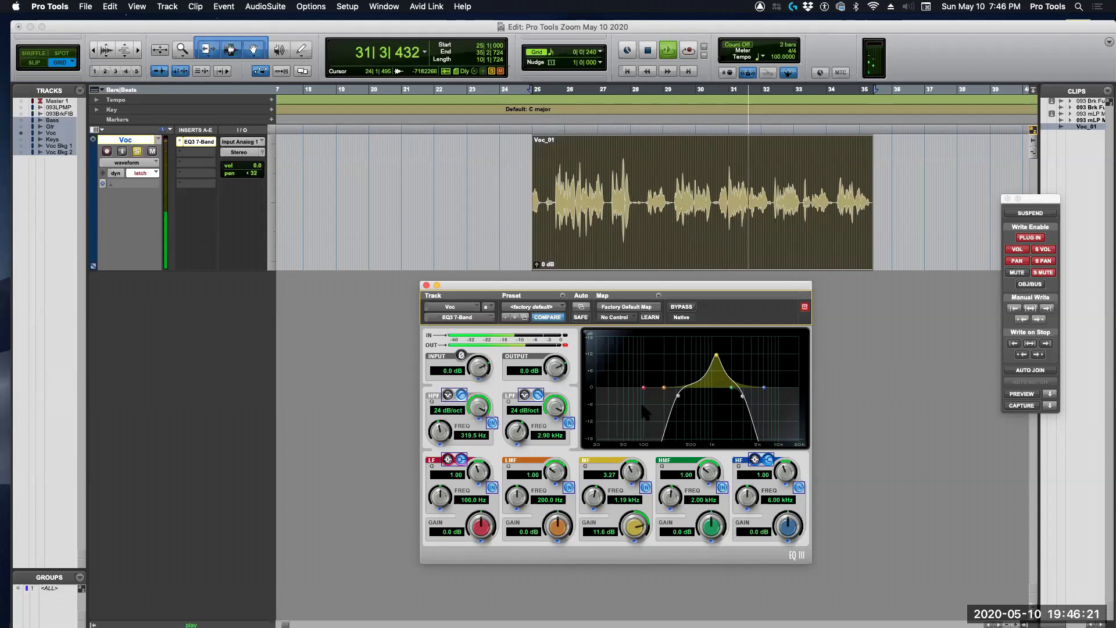
pyautogui.moveTo(433, 433); pyautogui.dragTo(430, 424)
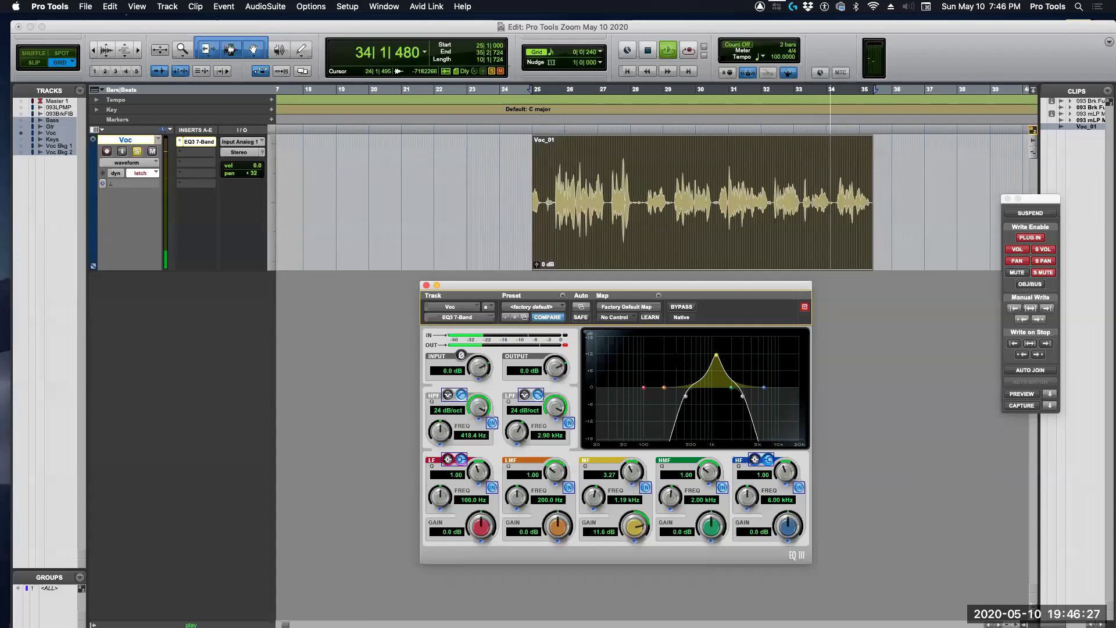
pyautogui.press('space')
pyautogui.click(714, 276)
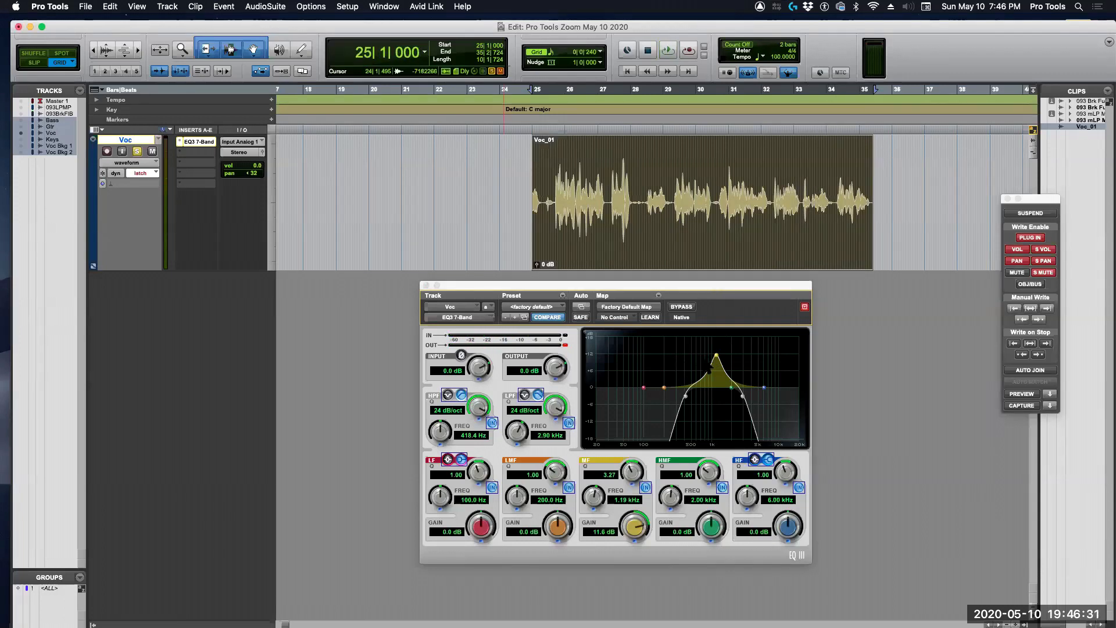
# Step: Play a selection of the Voc clip from about bar 26 to bar 28, comparing it with the EQ bypassed and active
pyautogui.click(681, 307)
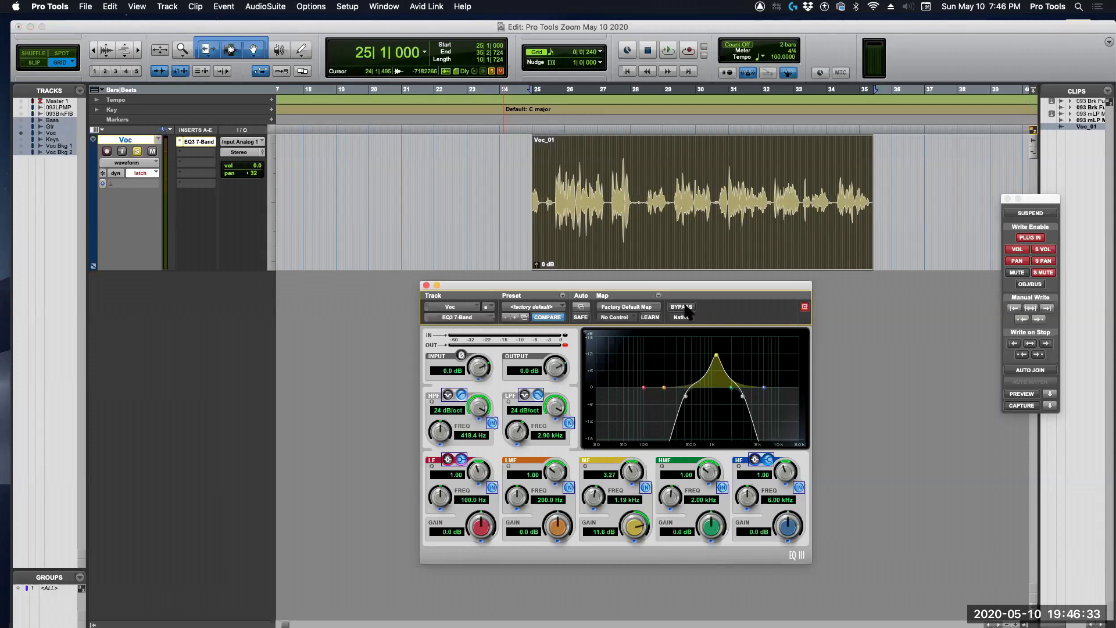
pyautogui.moveTo(569, 175); pyautogui.dragTo(632, 178)
pyautogui.press('space')
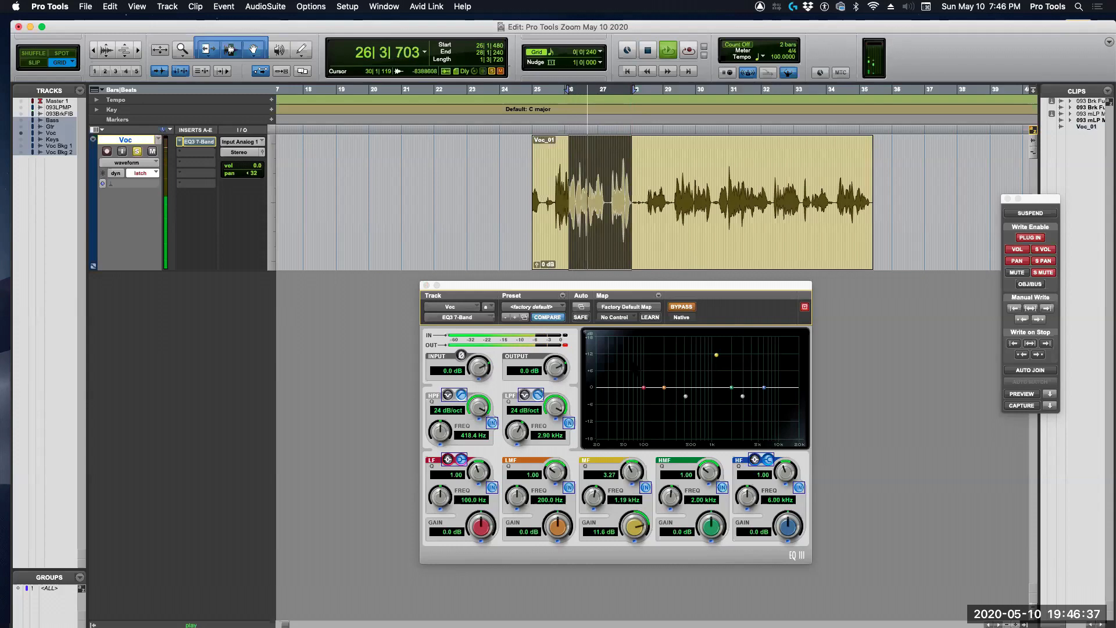
pyautogui.click(686, 309)
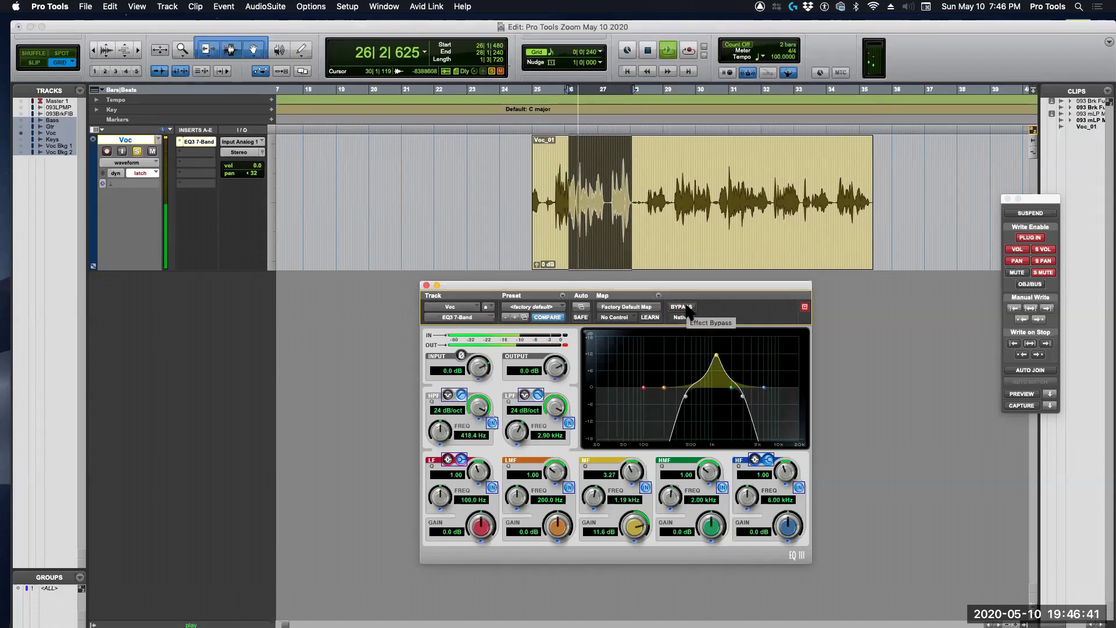
# Step: Stop playback, bypass the EQ3 7-Band on the Voc track, and briefly audition the selected vocal without it
pyautogui.press('space')
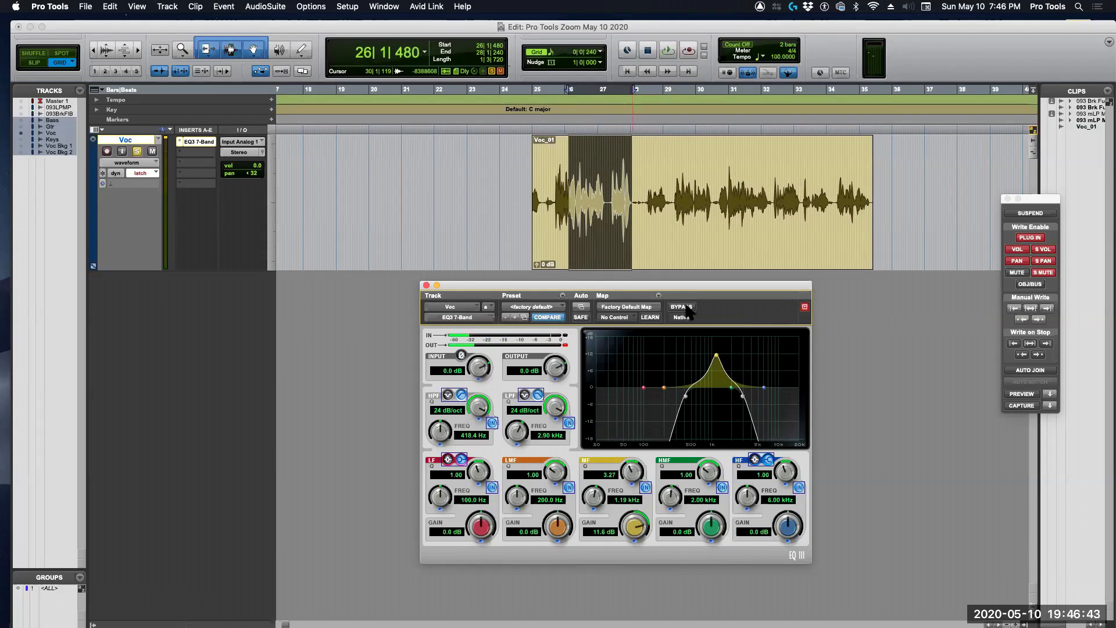
pyautogui.click(687, 308)
pyautogui.press('space')
pyautogui.press('space')
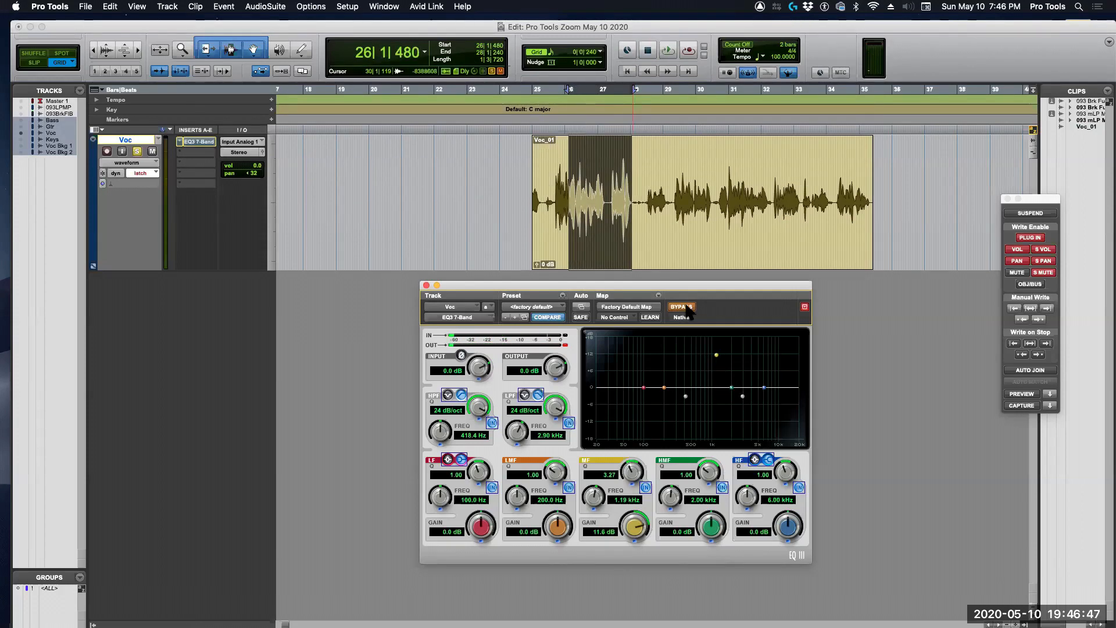
pyautogui.moveTo(687, 289); pyautogui.dragTo(676, 296)
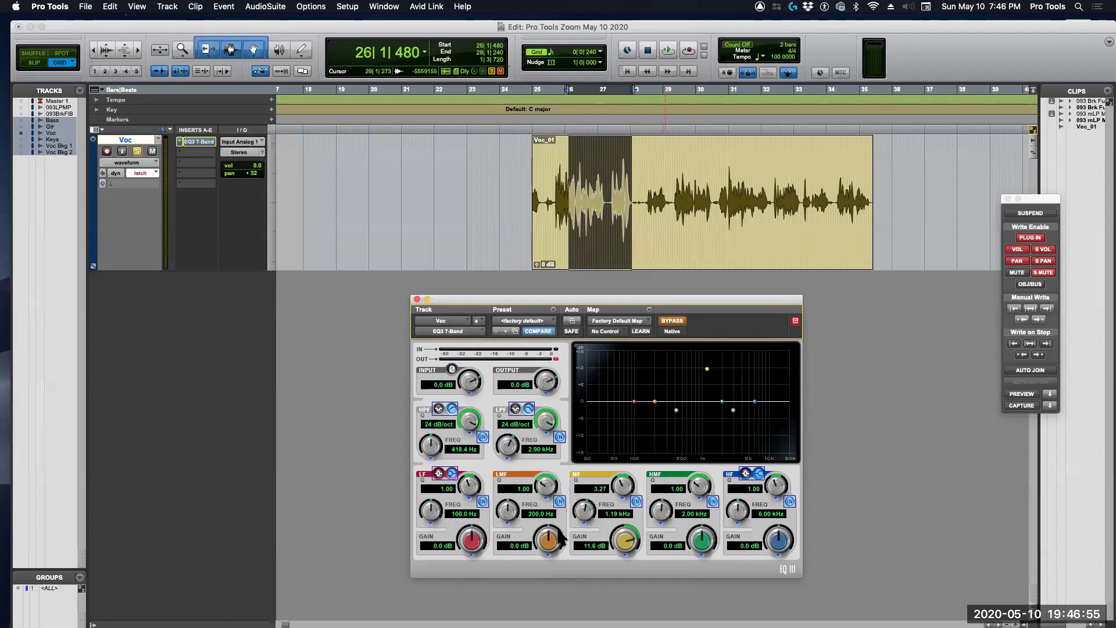
# Step: Reset the EQ's mid-band gain to 0.0 dB and switch off the high-pass and low-pass filters
pyautogui.keyDown('alt'); pyautogui.click(622, 542); pyautogui.keyUp('alt')
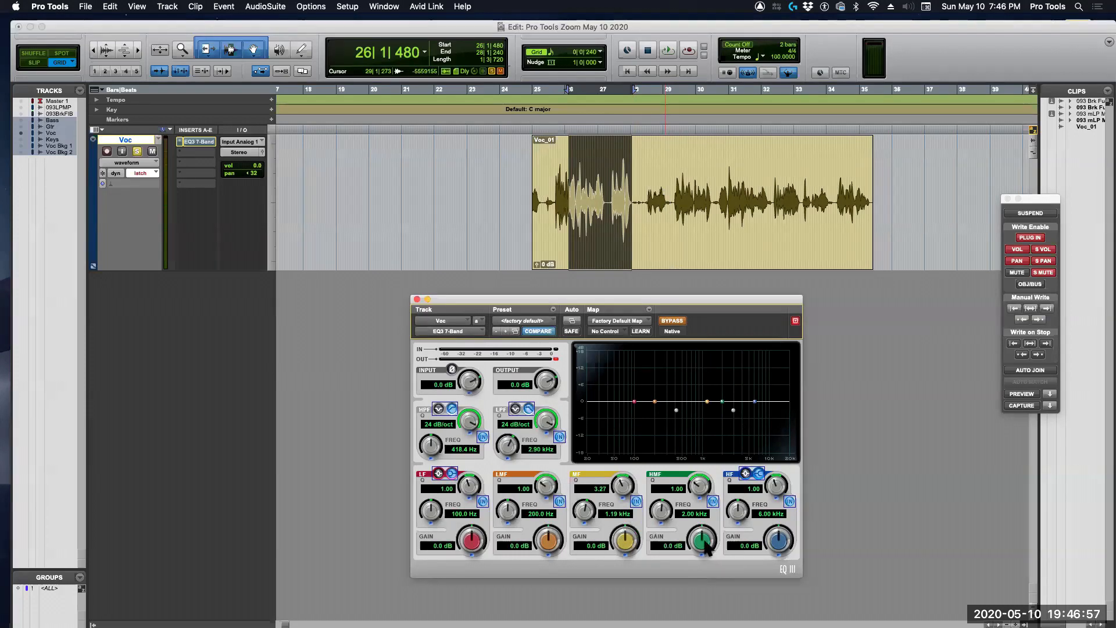
pyautogui.click(559, 437)
pyautogui.click(483, 437)
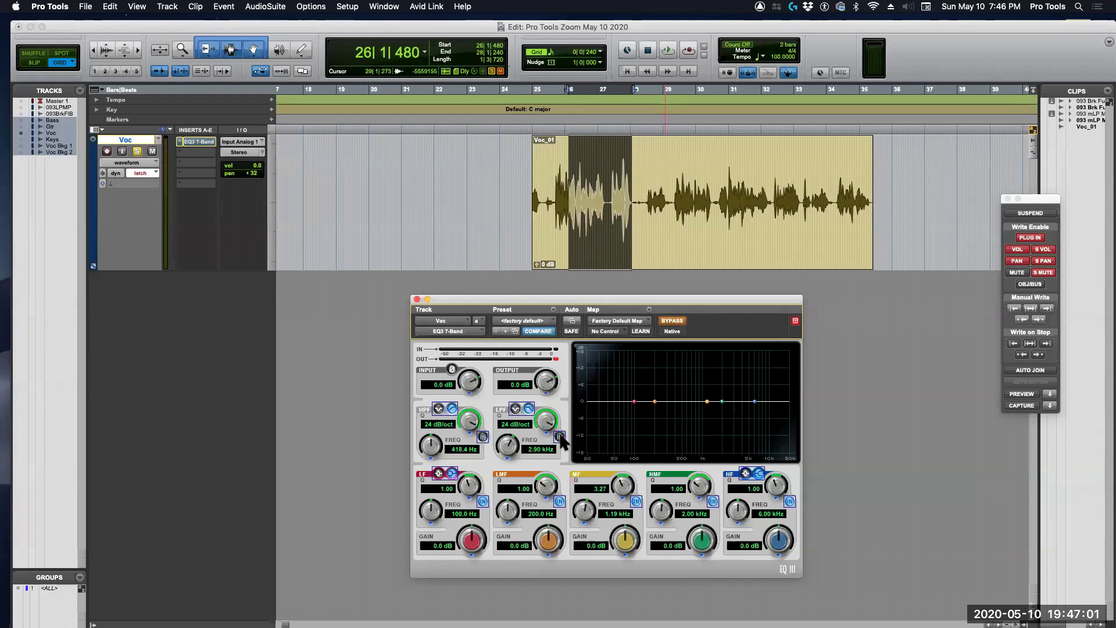
# Step: Reset the high-pass filter to 20.0 Hz and low-pass to 20.00 kHz, both at 6 dB/oct, and take the EQ out of bypass
pyautogui.keyDown('alt'); pyautogui.click(426, 448); pyautogui.keyUp('alt')
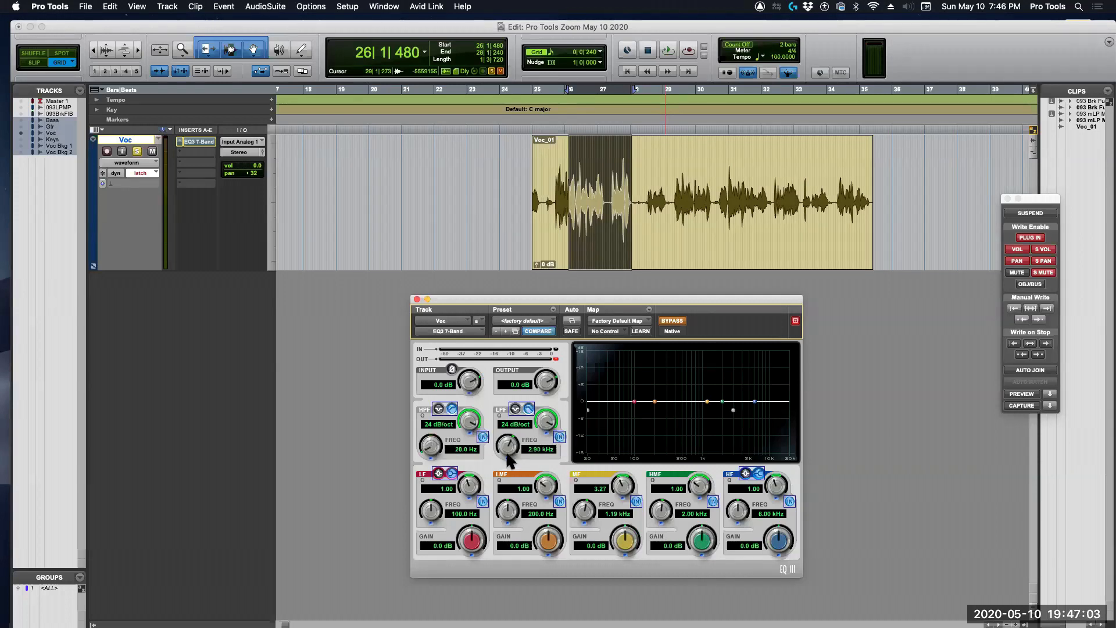
pyautogui.keyDown('alt'); pyautogui.click(508, 447); pyautogui.keyUp('alt')
pyautogui.keyDown('alt'); pyautogui.click(546, 420); pyautogui.keyUp('alt')
pyautogui.keyDown('alt'); pyautogui.click(469, 419); pyautogui.keyUp('alt')
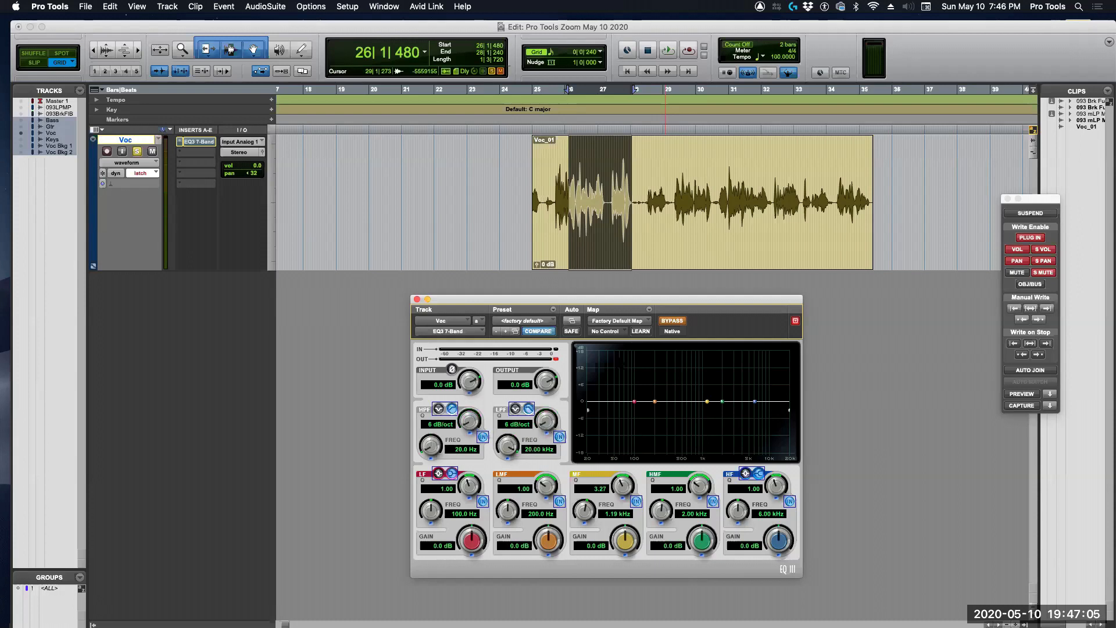
pyautogui.click(672, 321)
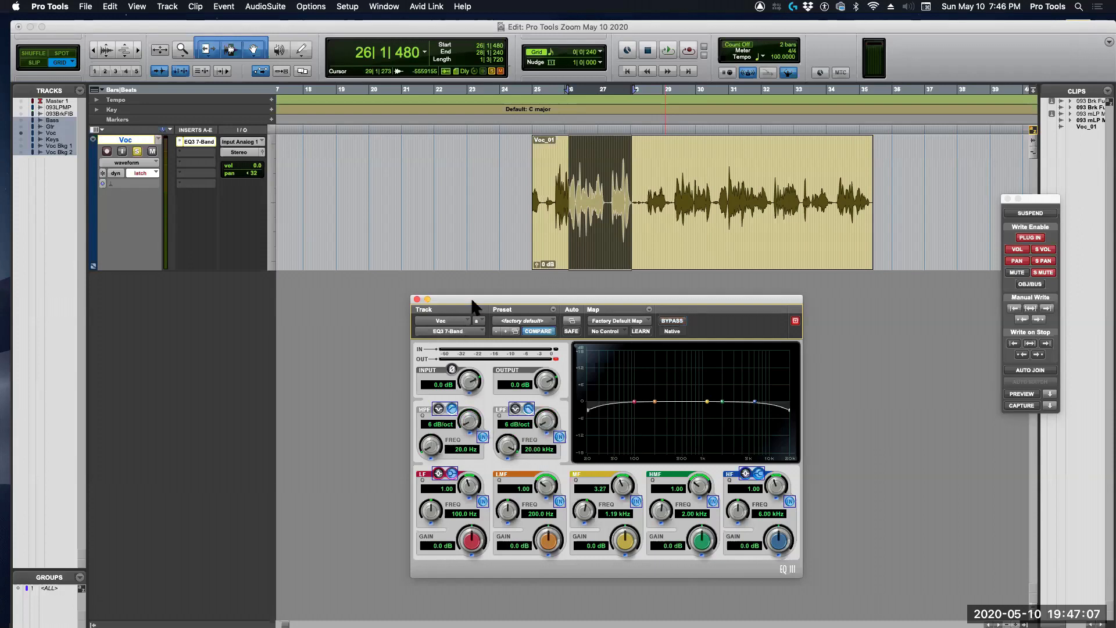
pyautogui.moveTo(472, 304); pyautogui.dragTo(458, 298)
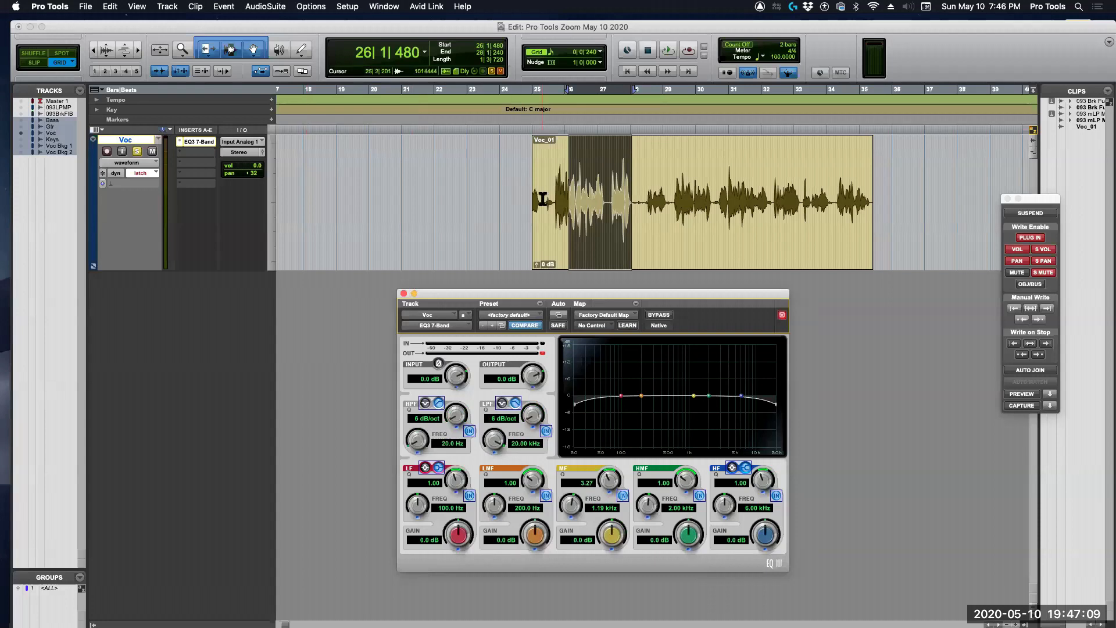
# Step: Set the Voc track's automation mode to write and run an automation pass from bar 21, ahead of the vocal clip
pyautogui.click(136, 172)
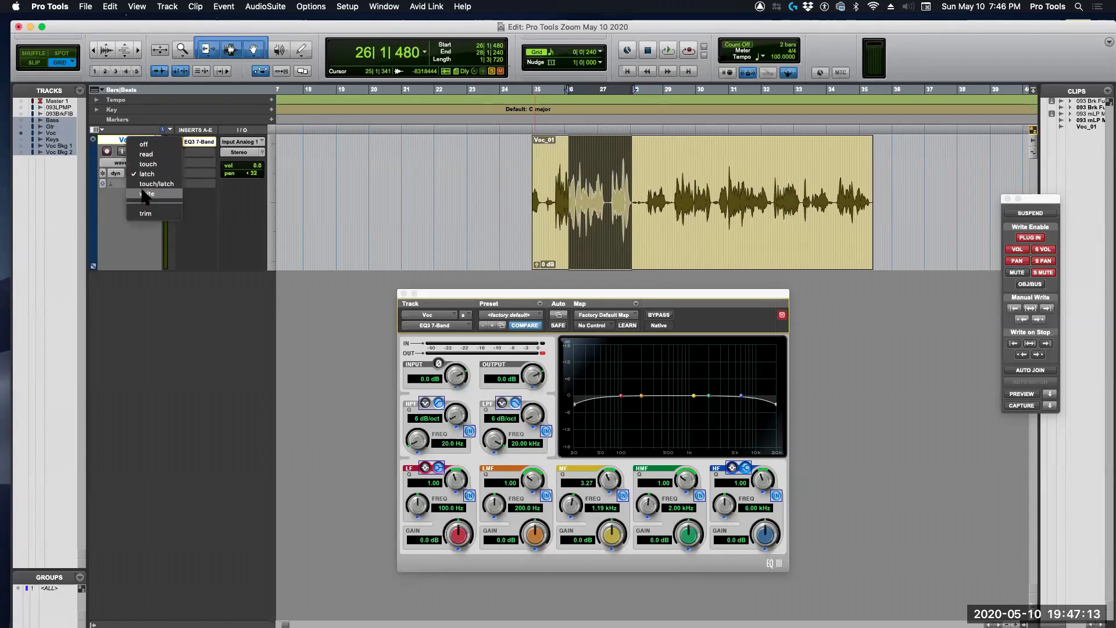
pyautogui.click(142, 191)
pyautogui.click(487, 180)
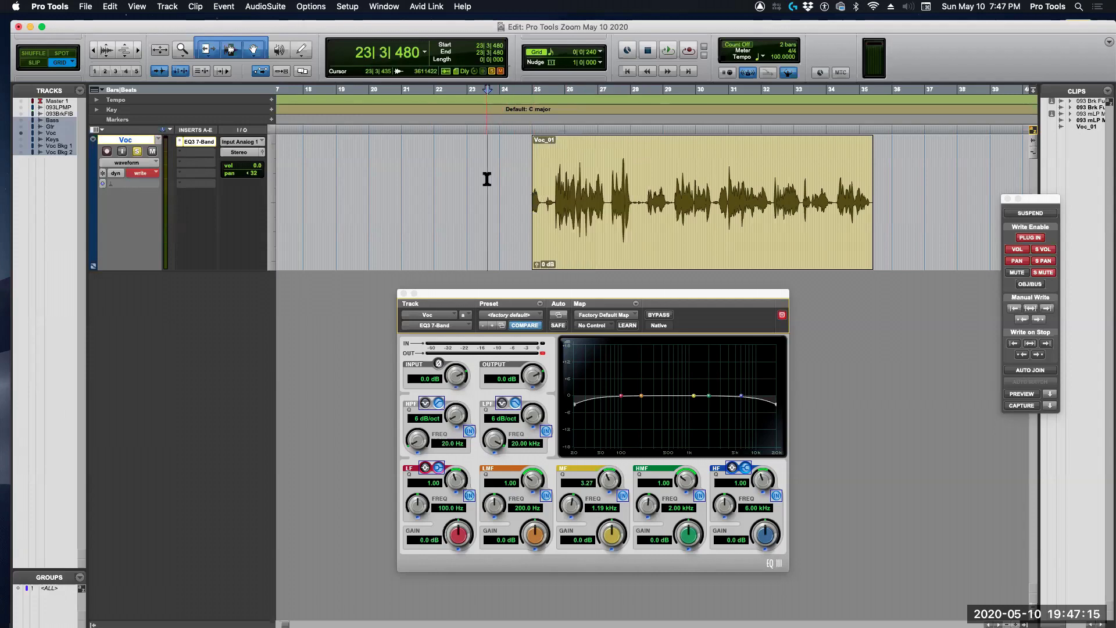
pyautogui.click(404, 178)
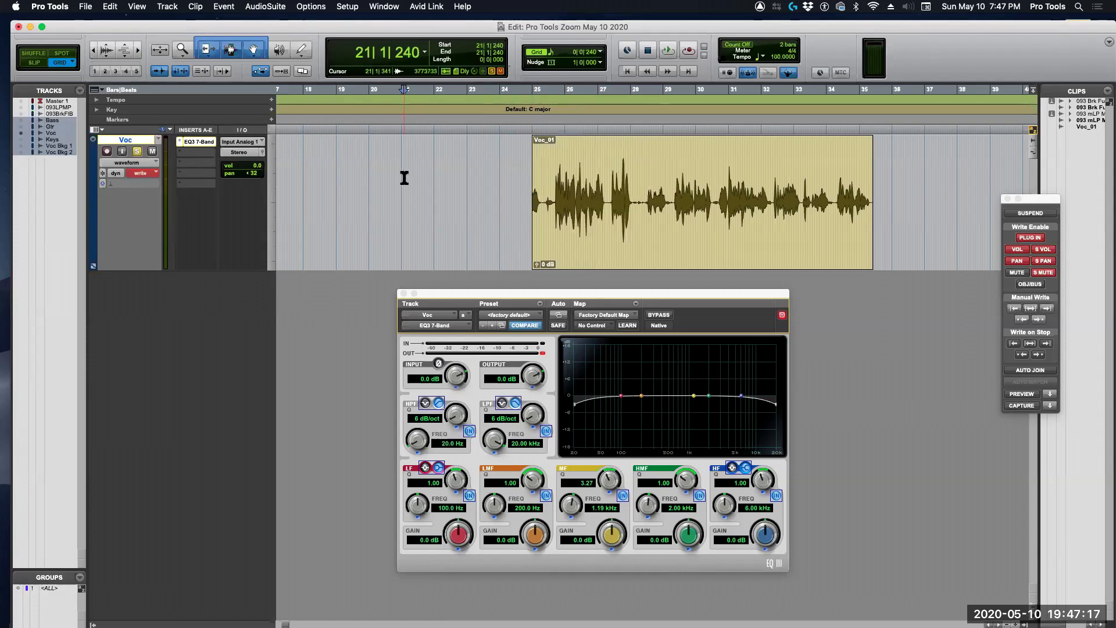
pyautogui.press('space')
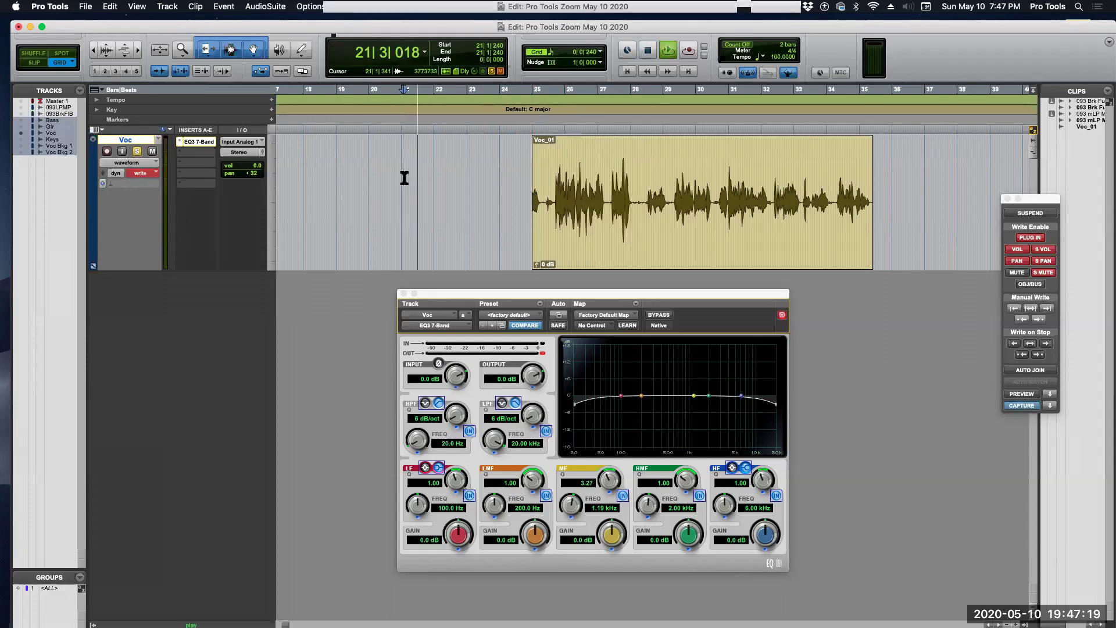
pyautogui.press('space')
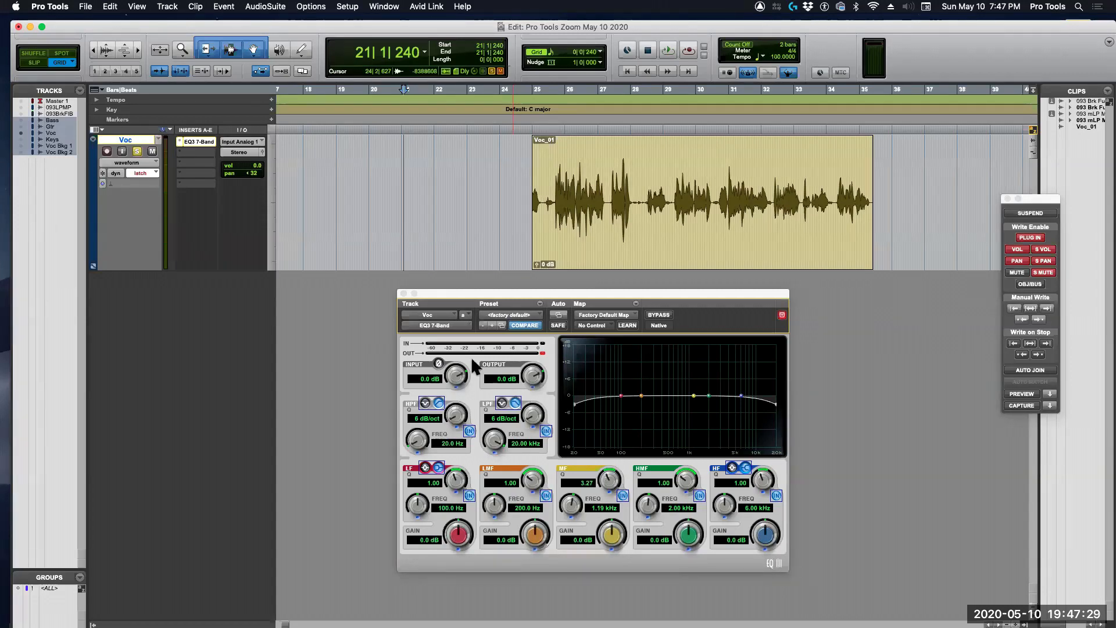
# Step: Check the automation views offered for the Voc track and enable automation for all EQ3 7-Band parameters
pyautogui.click(134, 168)
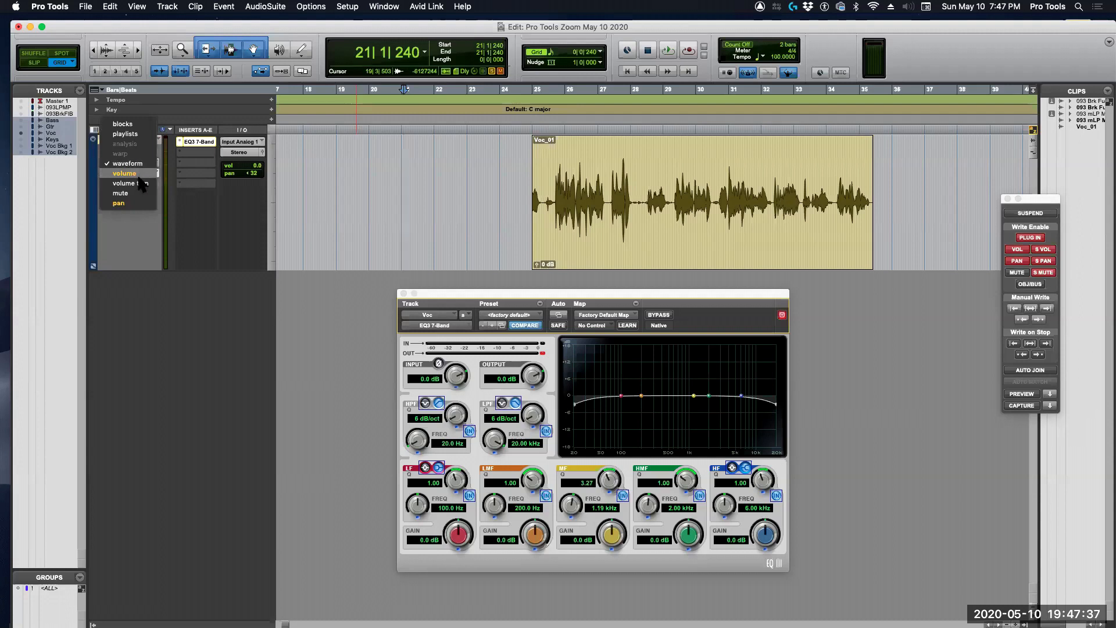
pyautogui.click(156, 261)
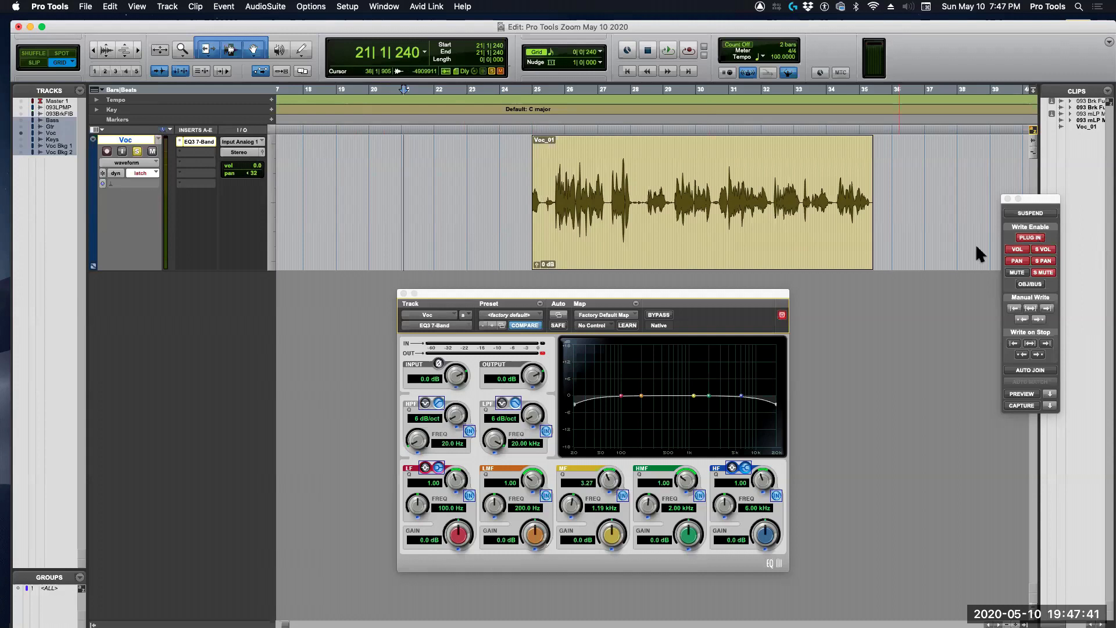
pyautogui.moveTo(653, 294); pyautogui.dragTo(625, 297)
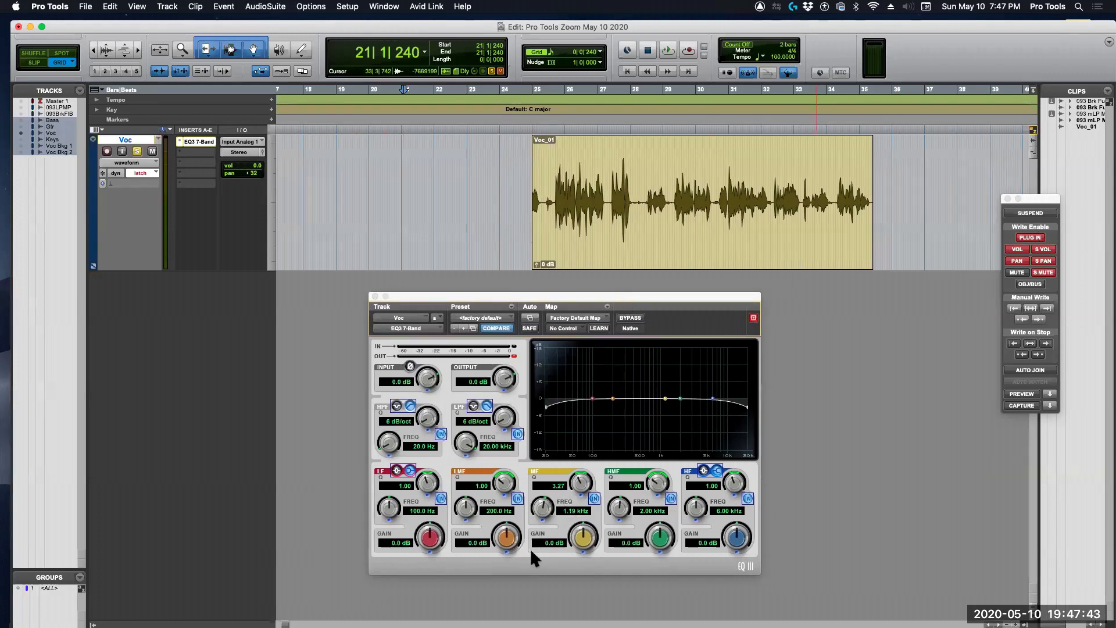
pyautogui.keyDown('ctrl'); pyautogui.keyDown('alt'); pyautogui.keyDown('super'); pyautogui.click(530, 318); pyautogui.keyUp('super'); pyautogui.keyUp('alt'); pyautogui.keyUp('ctrl')
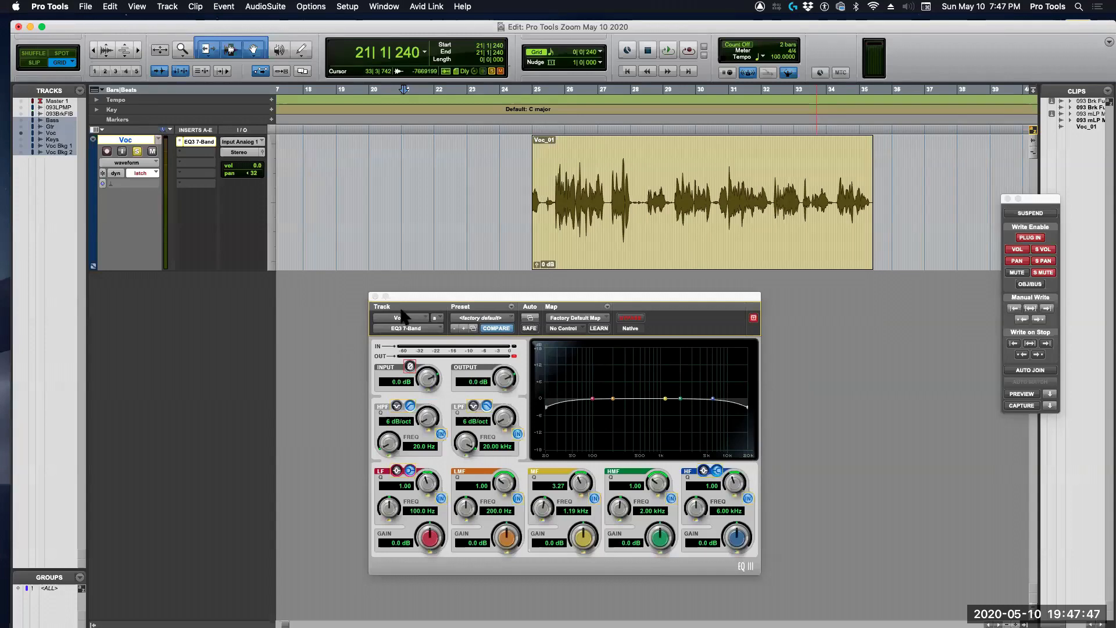
# Step: Set the Voc track to write mode again and run a short automation pass starting in bar 19
pyautogui.click(350, 183)
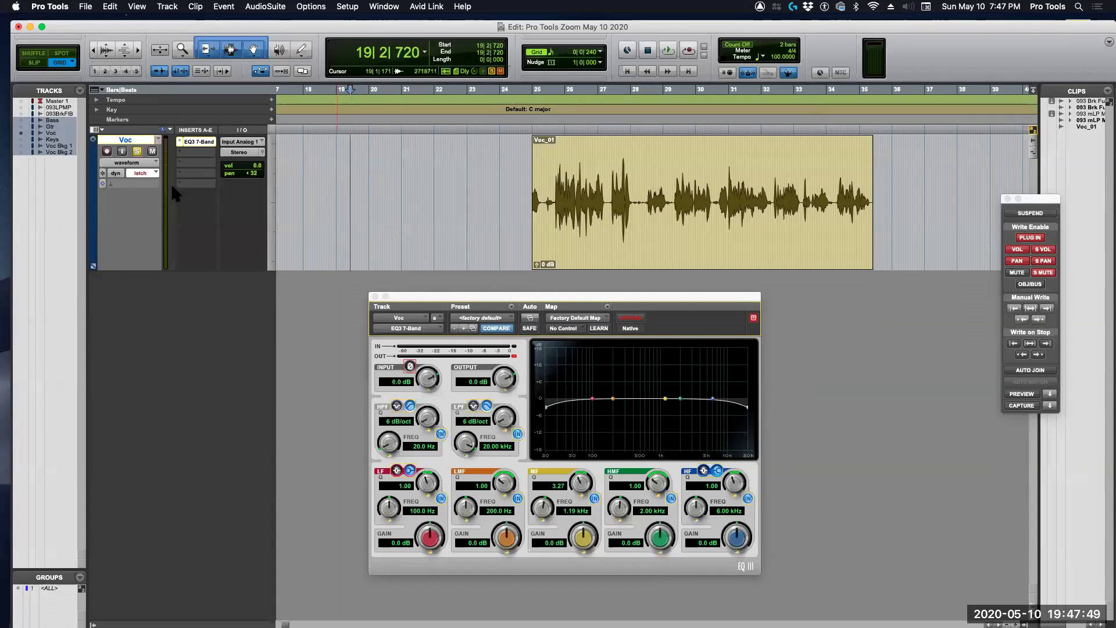
pyautogui.click(150, 172)
pyautogui.click(148, 193)
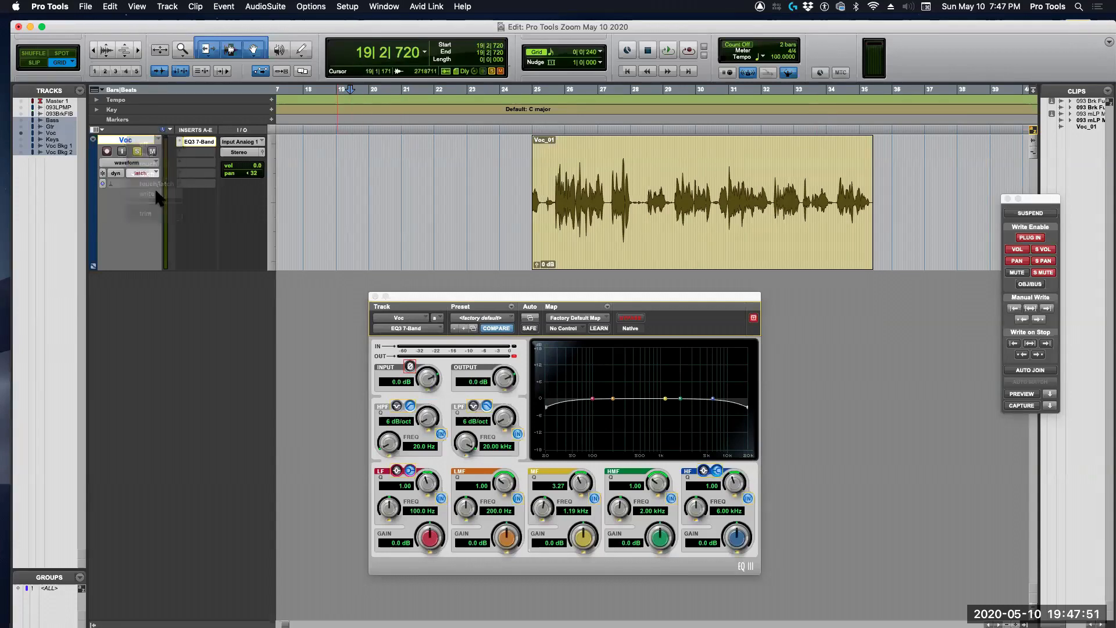
pyautogui.press('space')
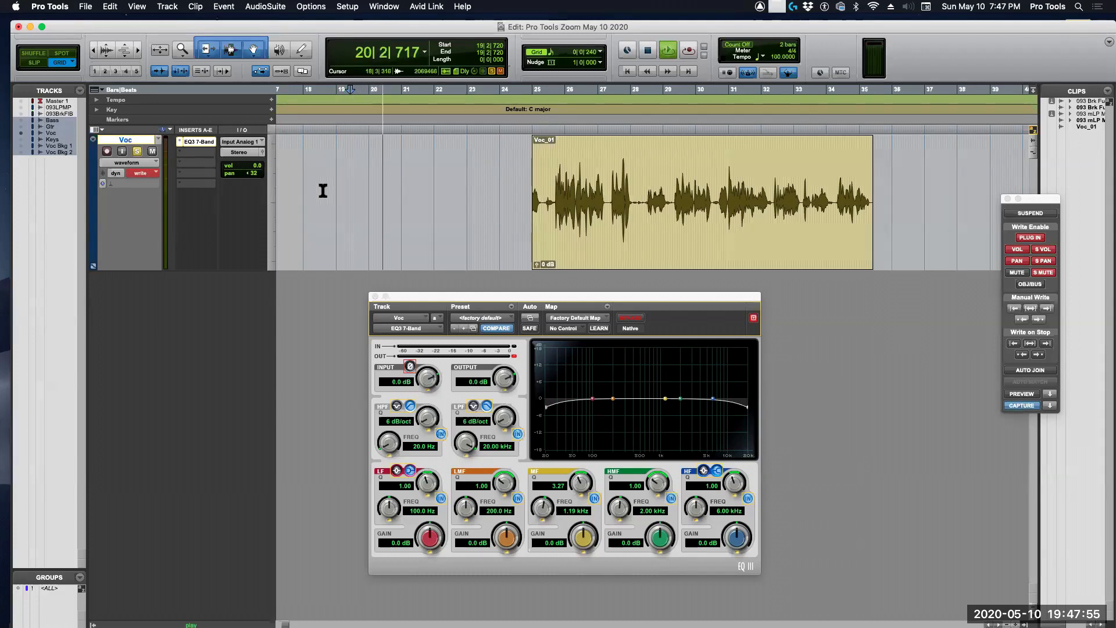
pyautogui.press('space')
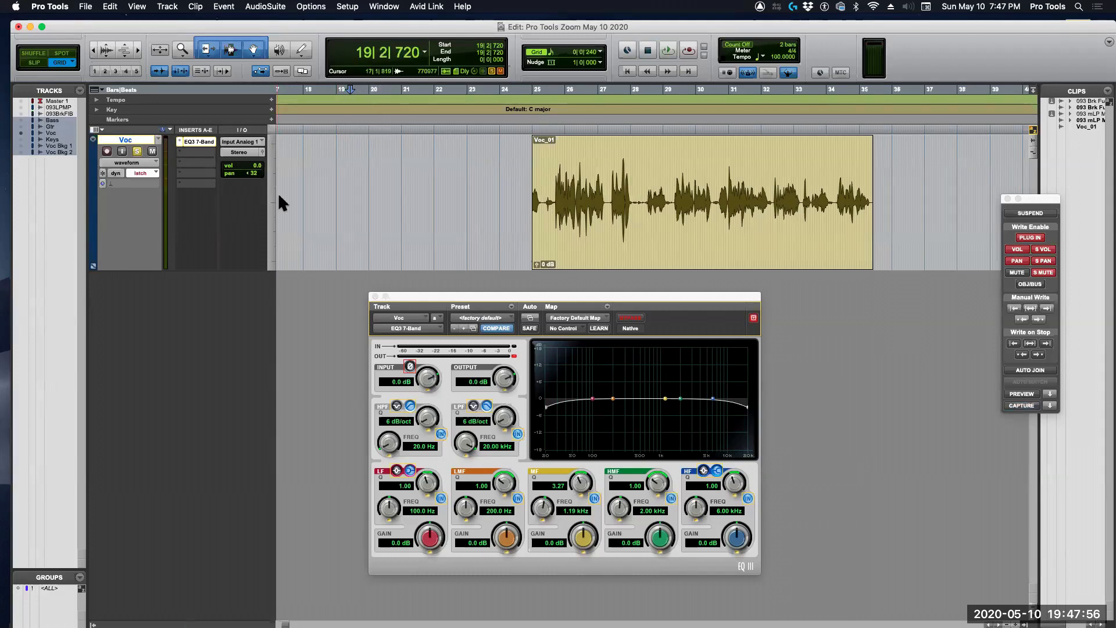
# Step: Show the EQ3 7-Band Input Level automation on the Voc track and select the area around its breakpoint in bar 20
pyautogui.click(140, 162)
pyautogui.moveTo(158, 215)
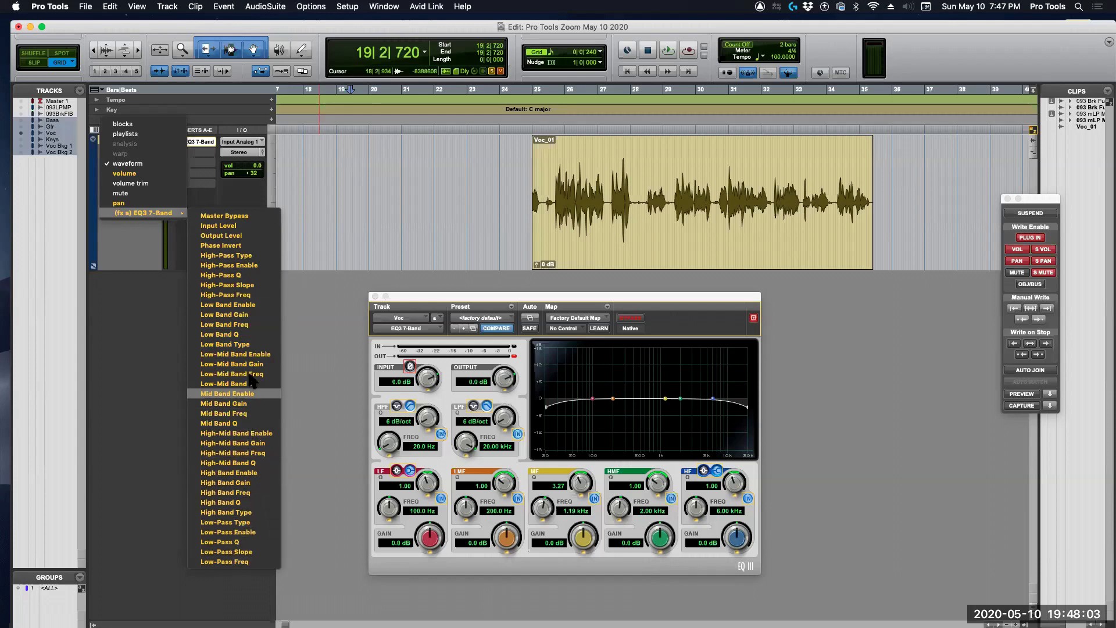
pyautogui.click(221, 225)
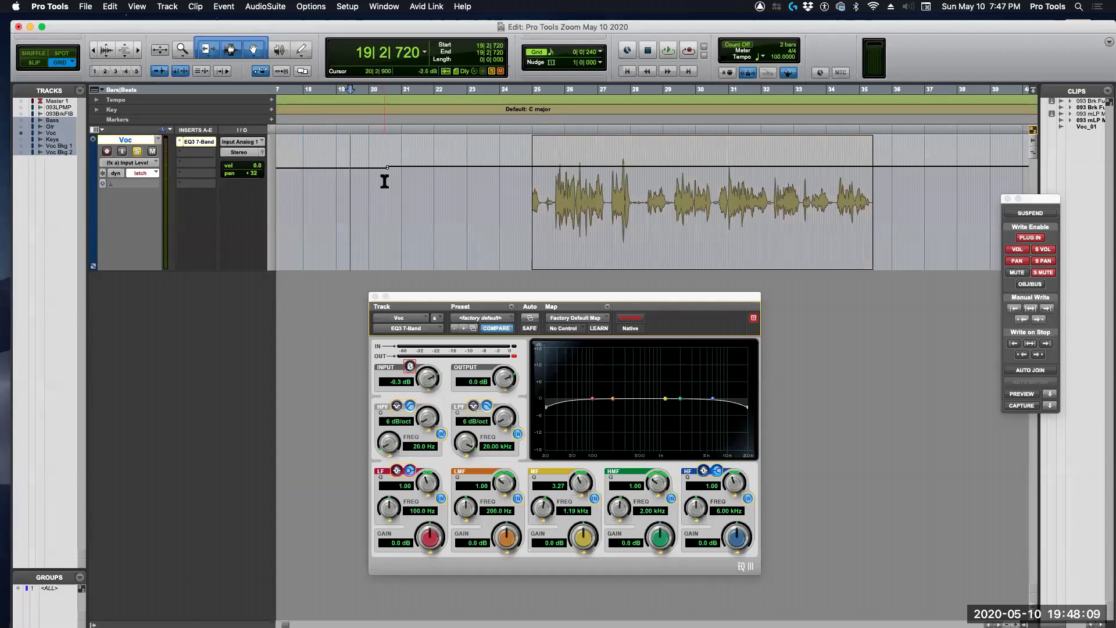
pyautogui.moveTo(380, 182); pyautogui.dragTo(396, 189)
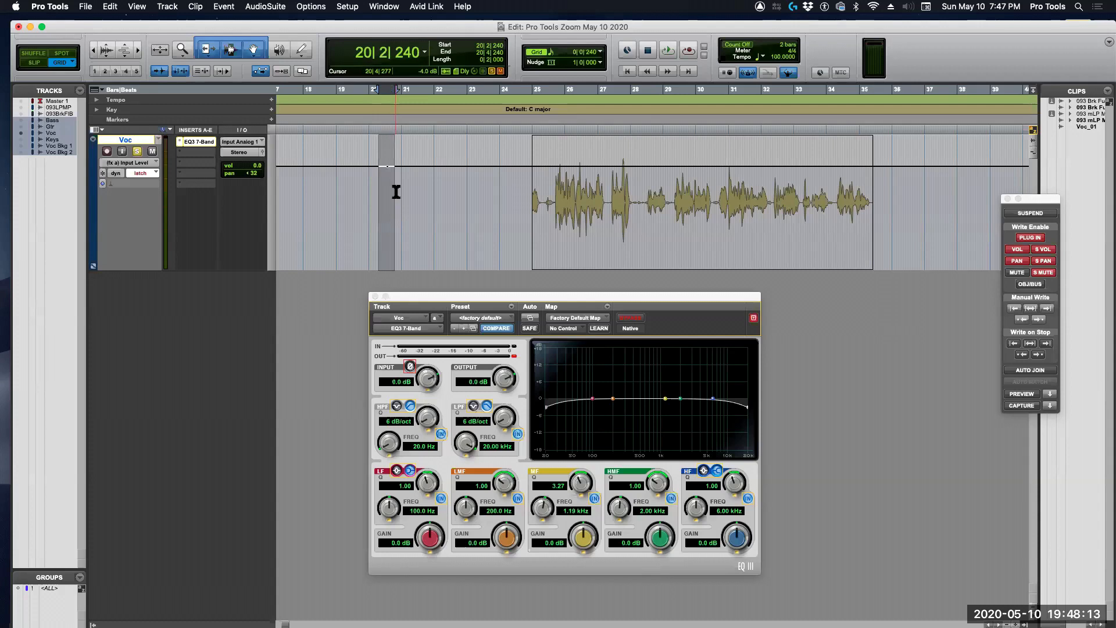
# Step: Switch the Voc track view to the EQ3 7-Band Low-Mid Band Freq automation
pyautogui.click(133, 164)
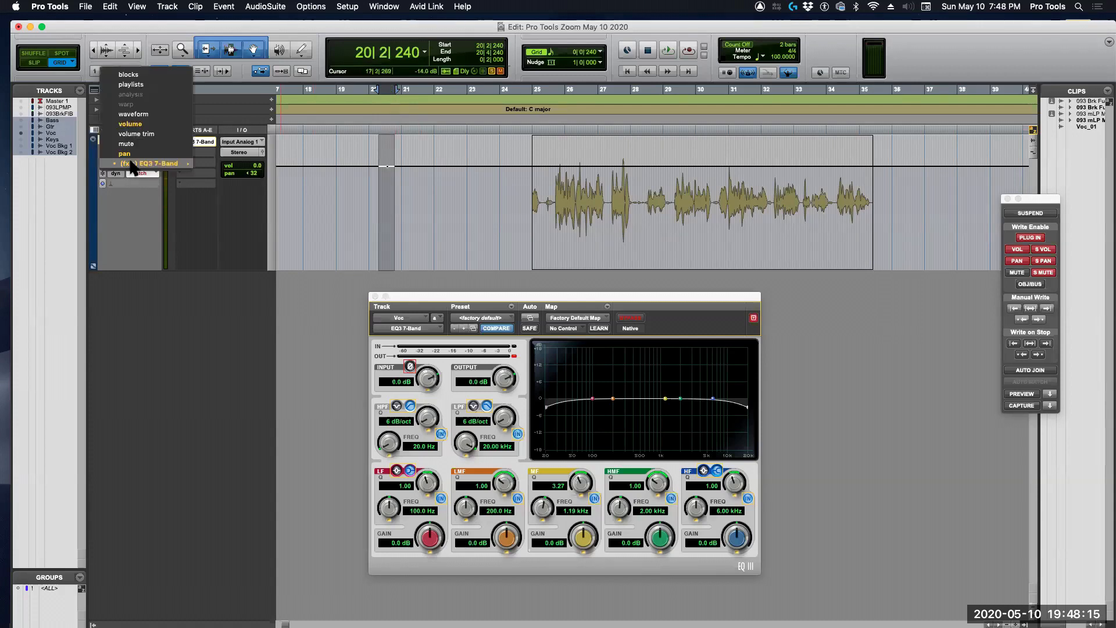
pyautogui.moveTo(152, 163)
pyautogui.click(246, 325)
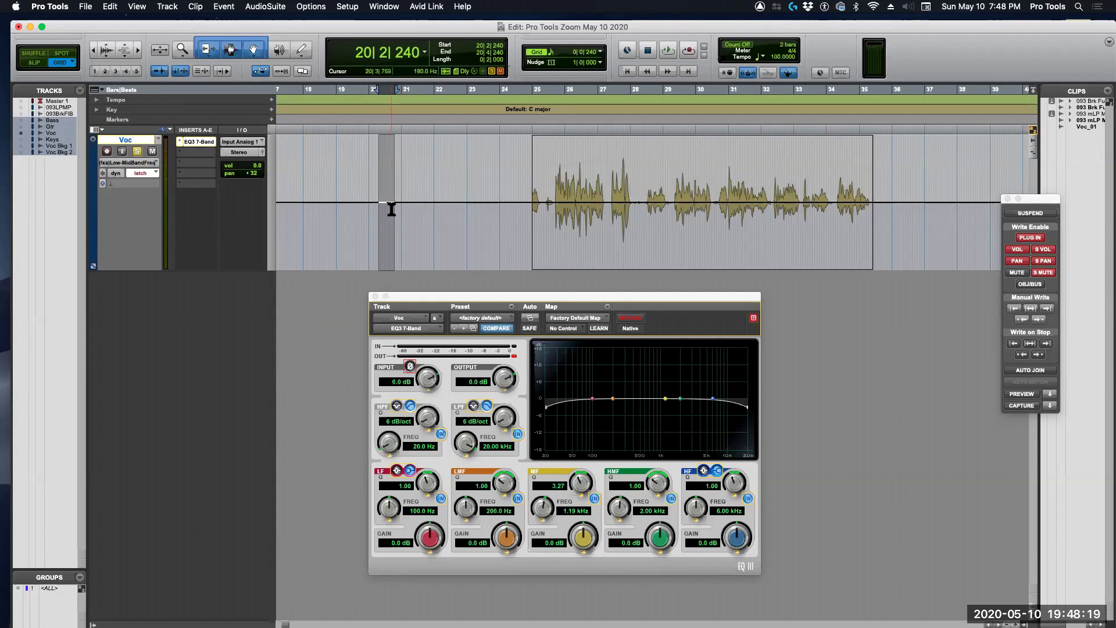
# Step: Place the playback start near the beginning of the vocal clip, in bar 25, and play the Voc track
pyautogui.press('space')
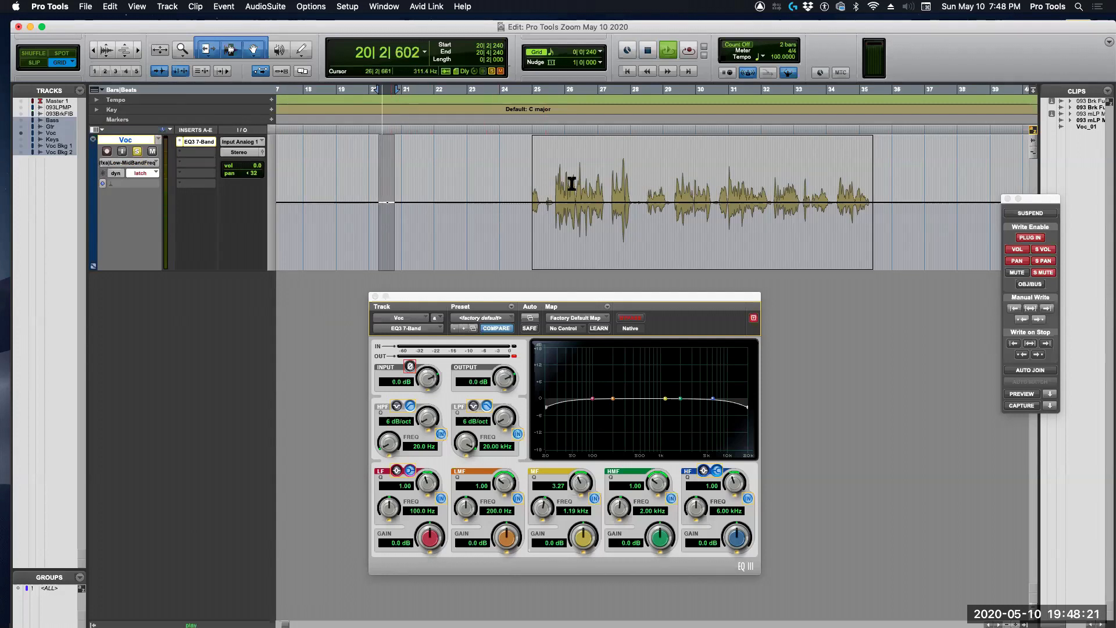
pyautogui.click(559, 198)
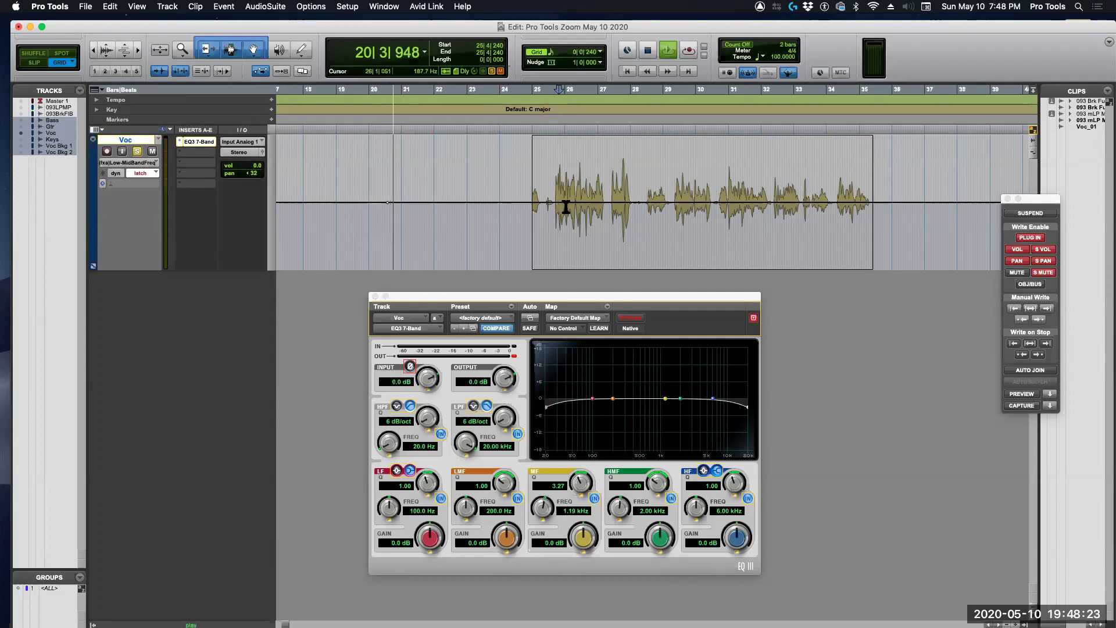
pyautogui.press('space')
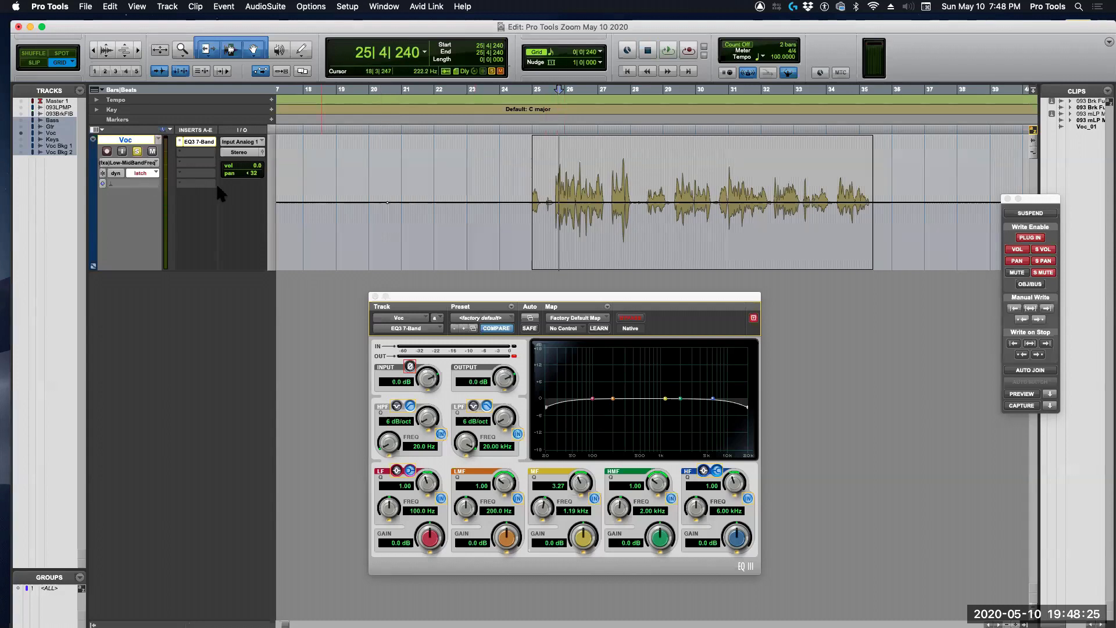
pyautogui.press('space')
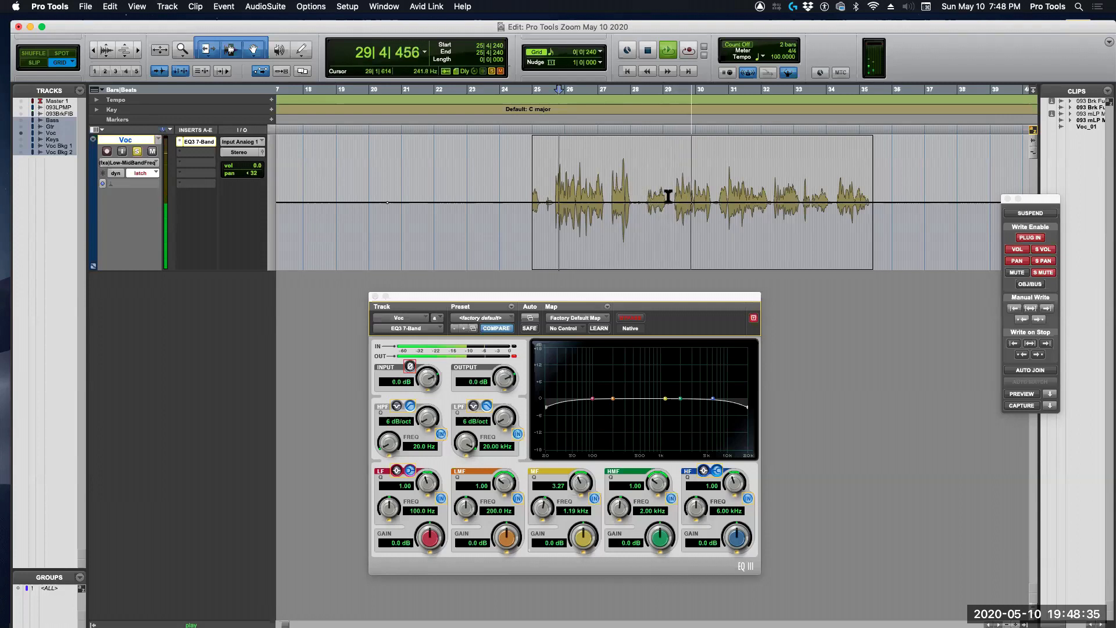
pyautogui.press('space')
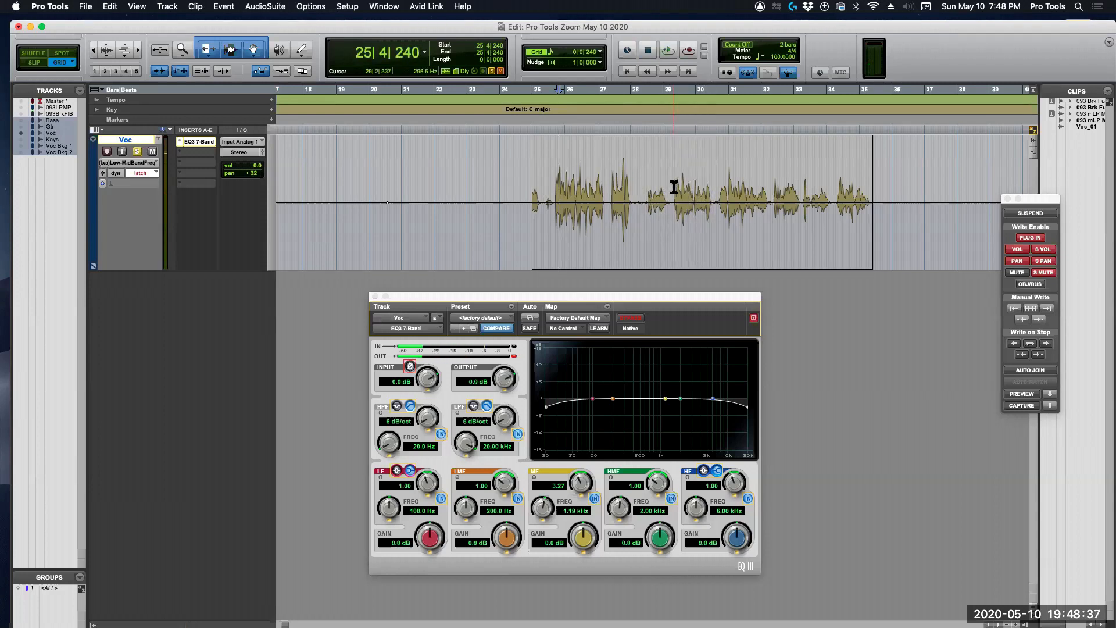
# Step: Return the Voc track to waveform view and select the part of Voc_01 from bar 27 to about bar 29
pyautogui.click(128, 162)
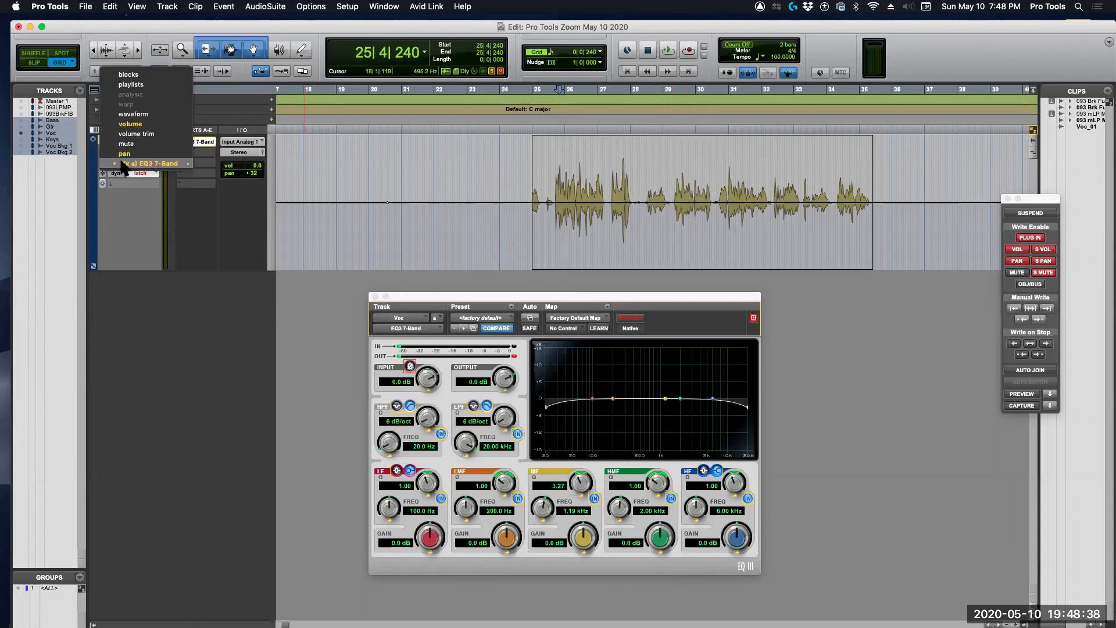
pyautogui.click(128, 115)
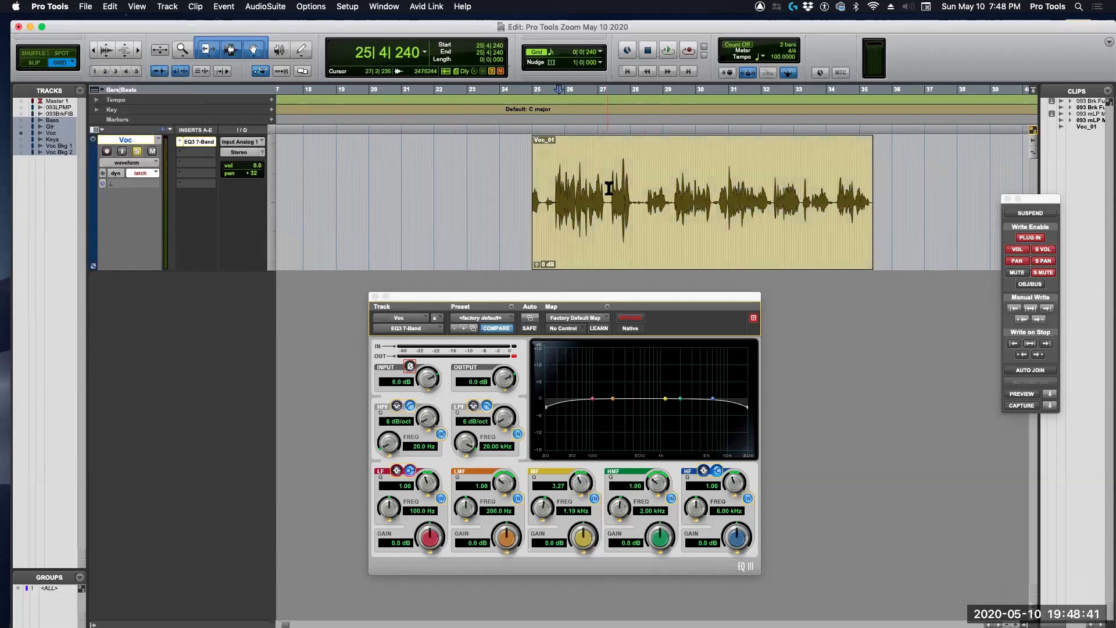
pyautogui.moveTo(608, 189); pyautogui.dragTo(670, 197)
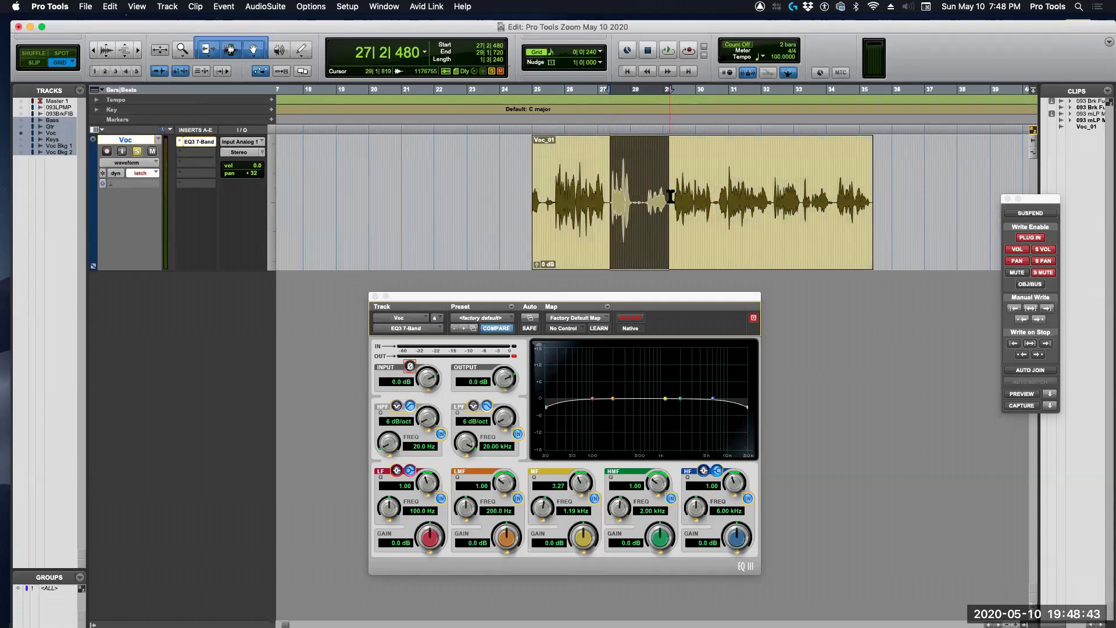
# Step: Delete the selected part of Voc_01, closing the gap with the remaining clip, and select that clip's first phrase from 27|3|000 to 28|4|000
pyautogui.press('Delete')
pyautogui.moveTo(693, 249); pyautogui.dragTo(632, 232)
pyautogui.moveTo(654, 175); pyautogui.dragTo(615, 181)
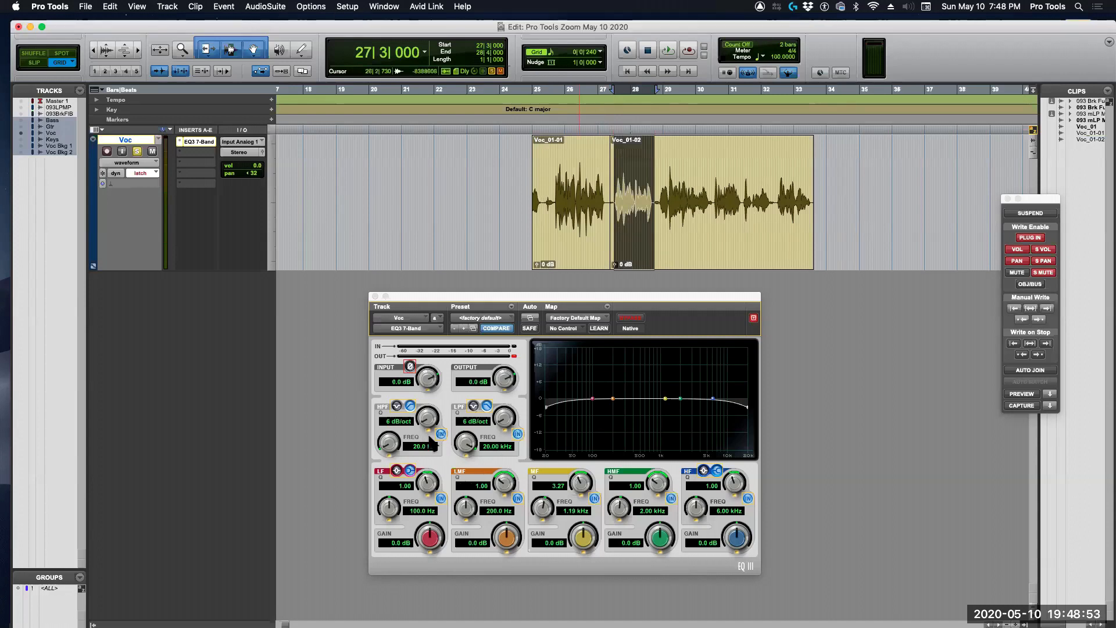
# Step: Set the EQ3 high-pass to 24 dB/oct at 556.1 Hz and low-pass to 24 dB/oct at 2.62 kHz, with the mid band boosted 10.8 dB at 1.27 kHz
pyautogui.moveTo(393, 444); pyautogui.dragTo(409, 285)
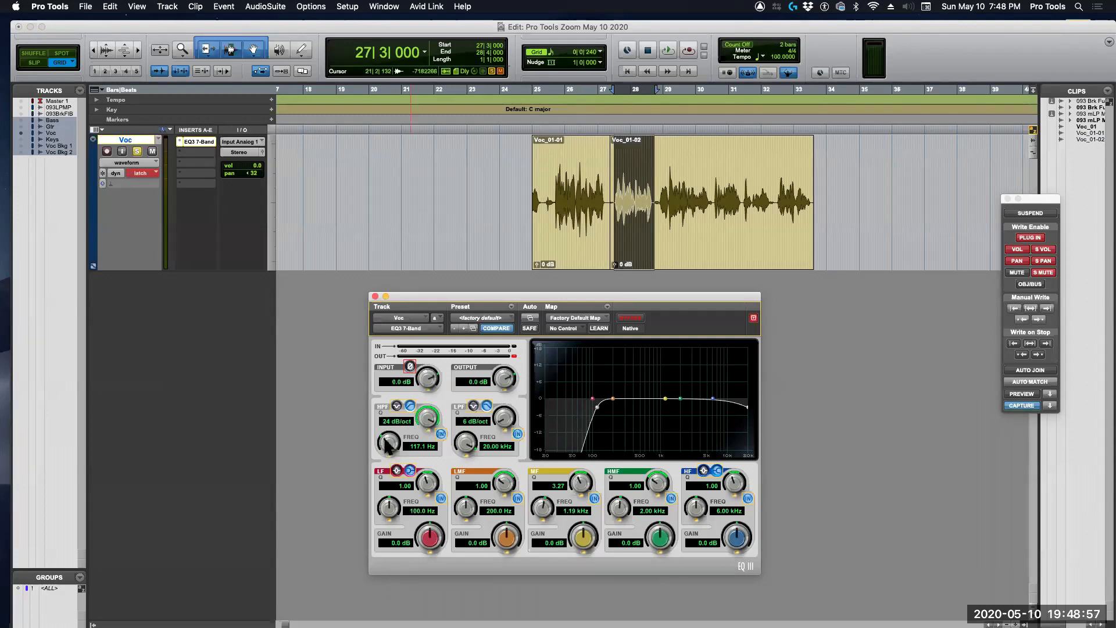
pyautogui.moveTo(389, 445); pyautogui.dragTo(380, 417)
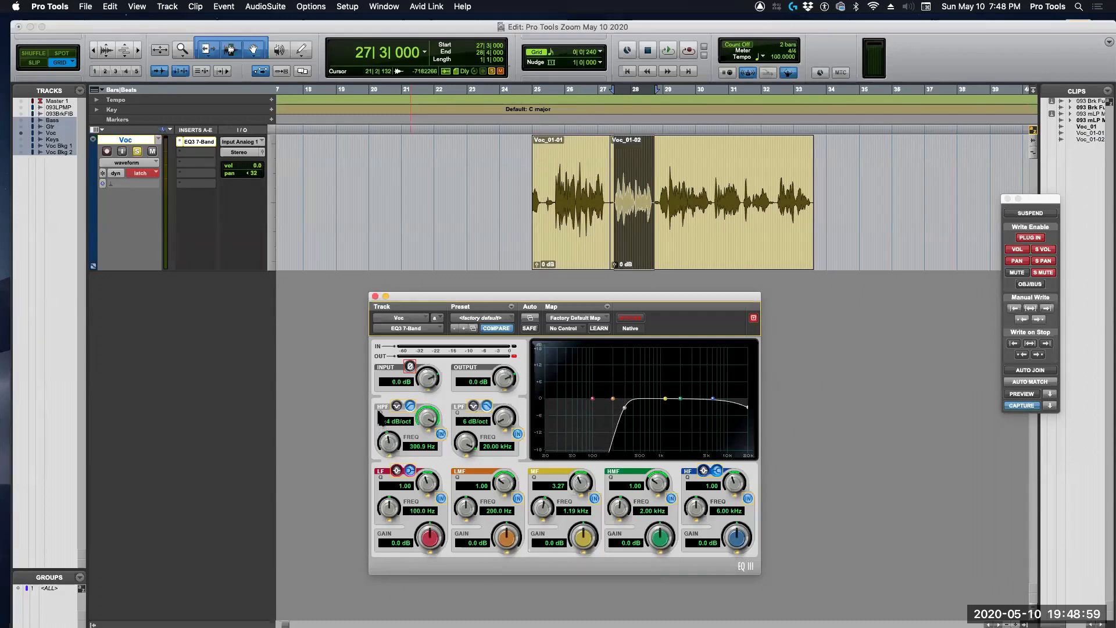
pyautogui.moveTo(504, 427); pyautogui.dragTo(501, 287)
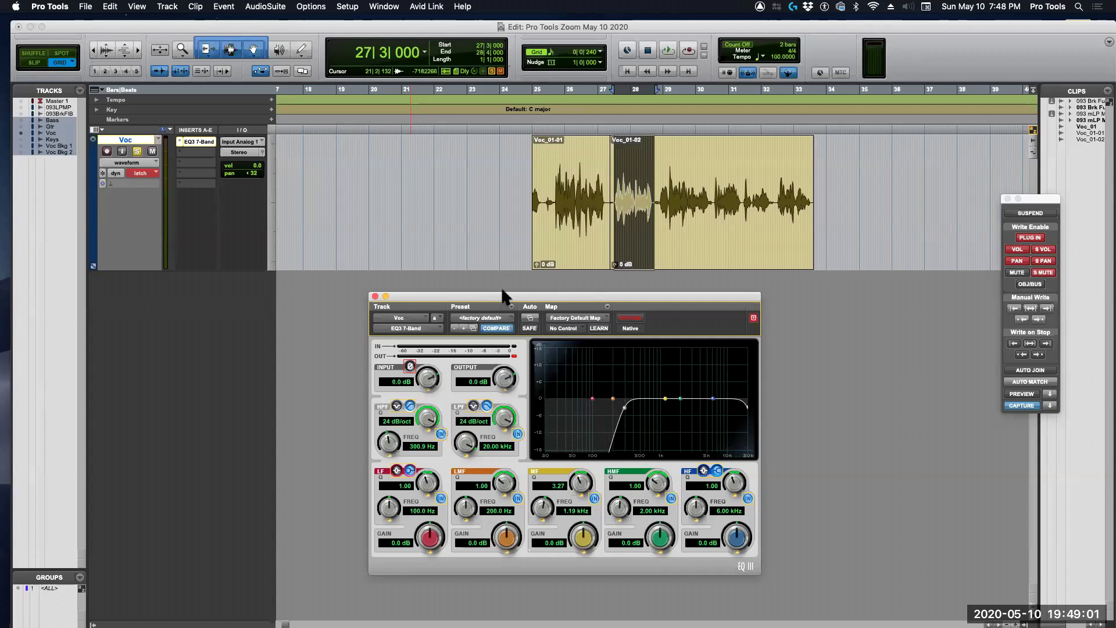
pyautogui.moveTo(465, 445); pyautogui.dragTo(462, 499)
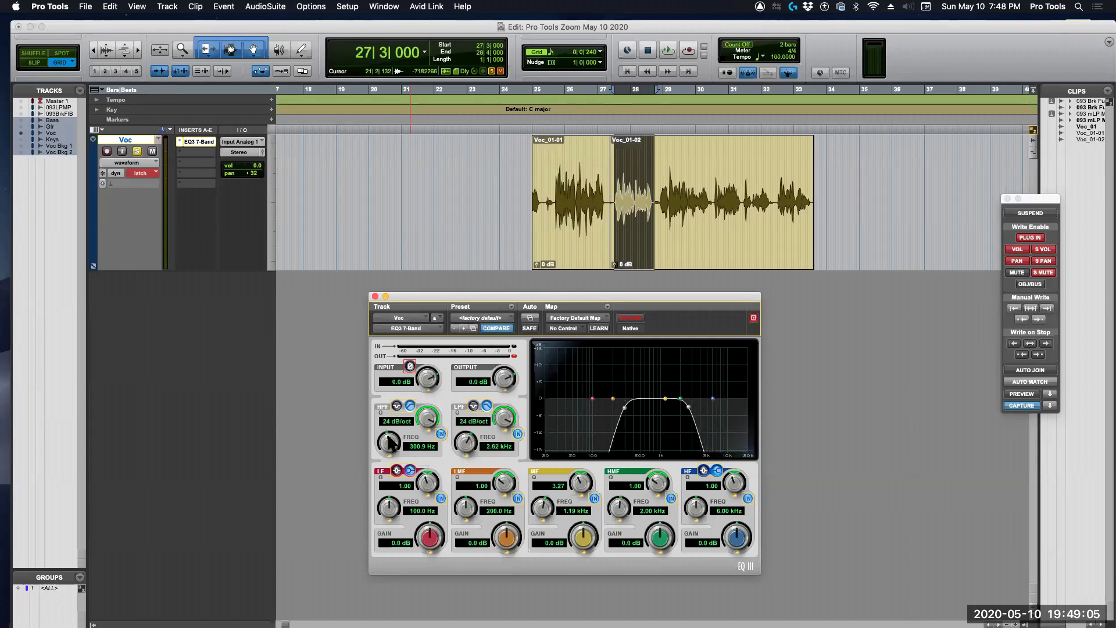
pyautogui.moveTo(390, 445); pyautogui.dragTo(387, 425)
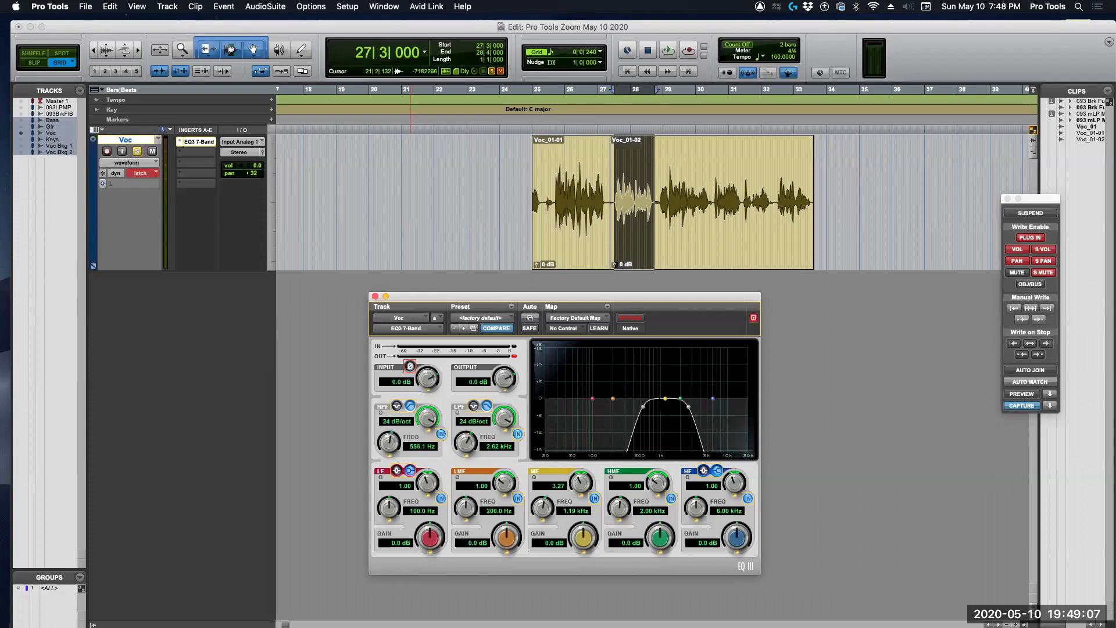
pyautogui.moveTo(666, 399); pyautogui.dragTo(668, 370)
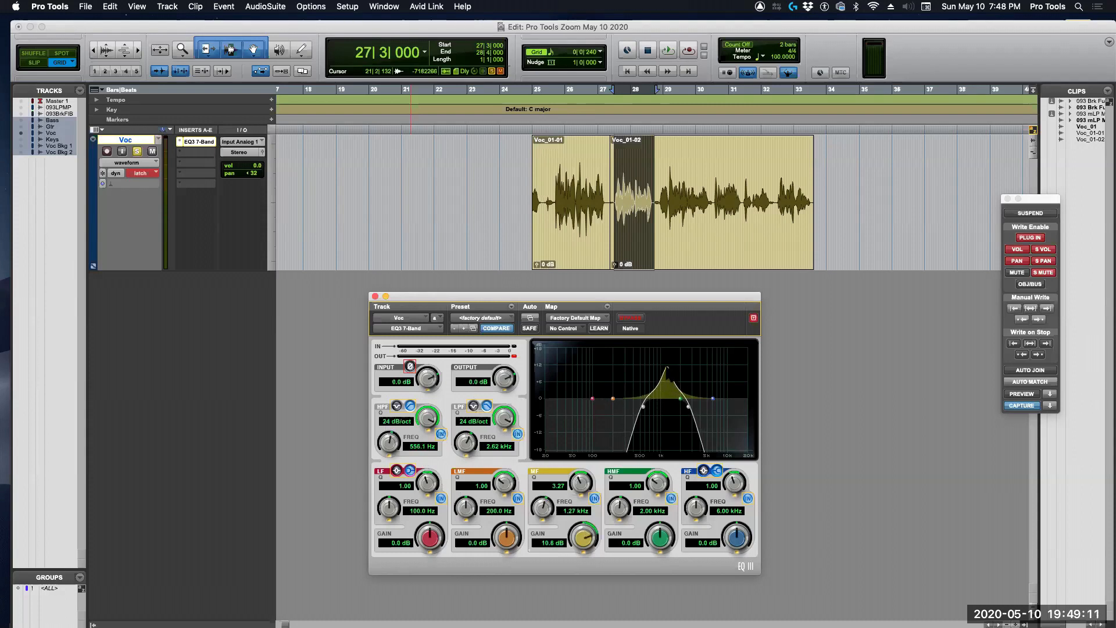
# Step: Turn off the Voc track's automation and play the selected phrase to audition the EQ settings
pyautogui.click(140, 175)
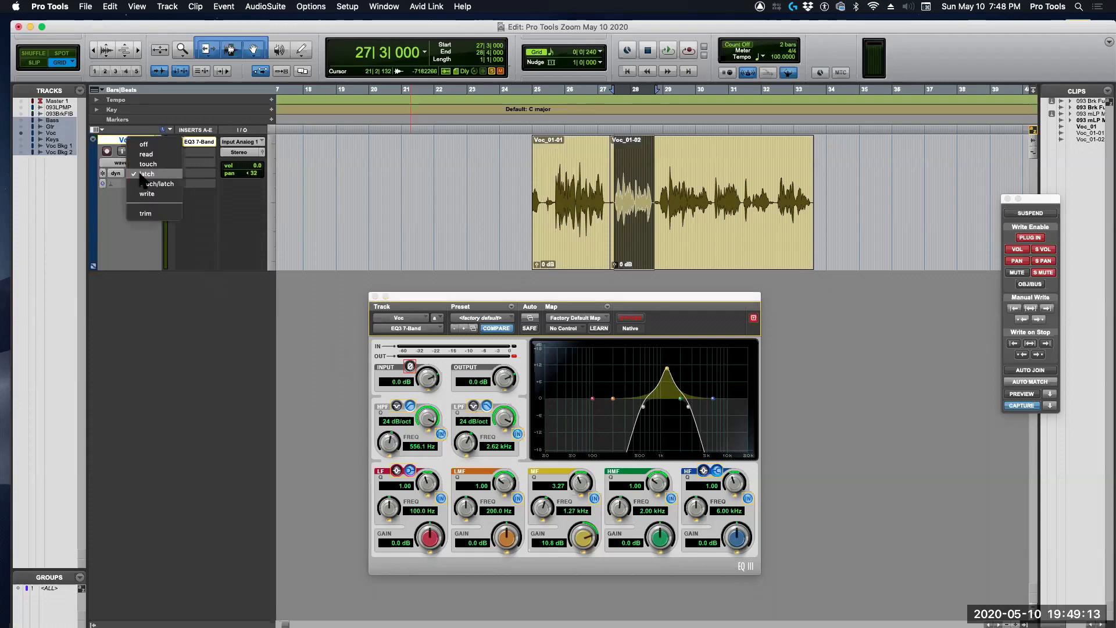
pyautogui.click(144, 145)
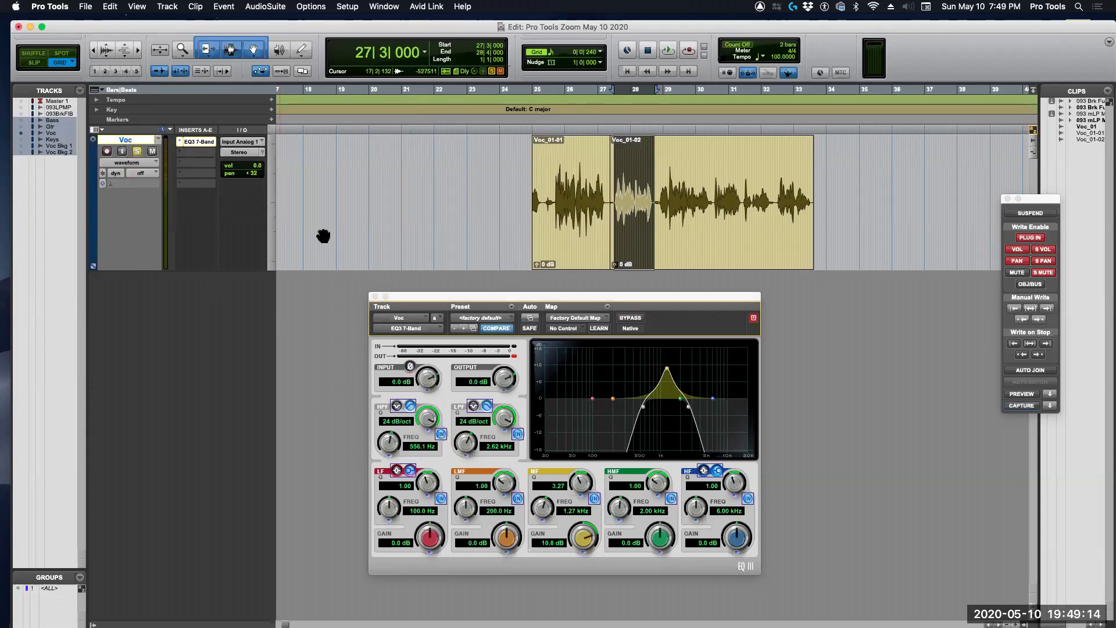
pyautogui.click(436, 300)
pyautogui.press('space')
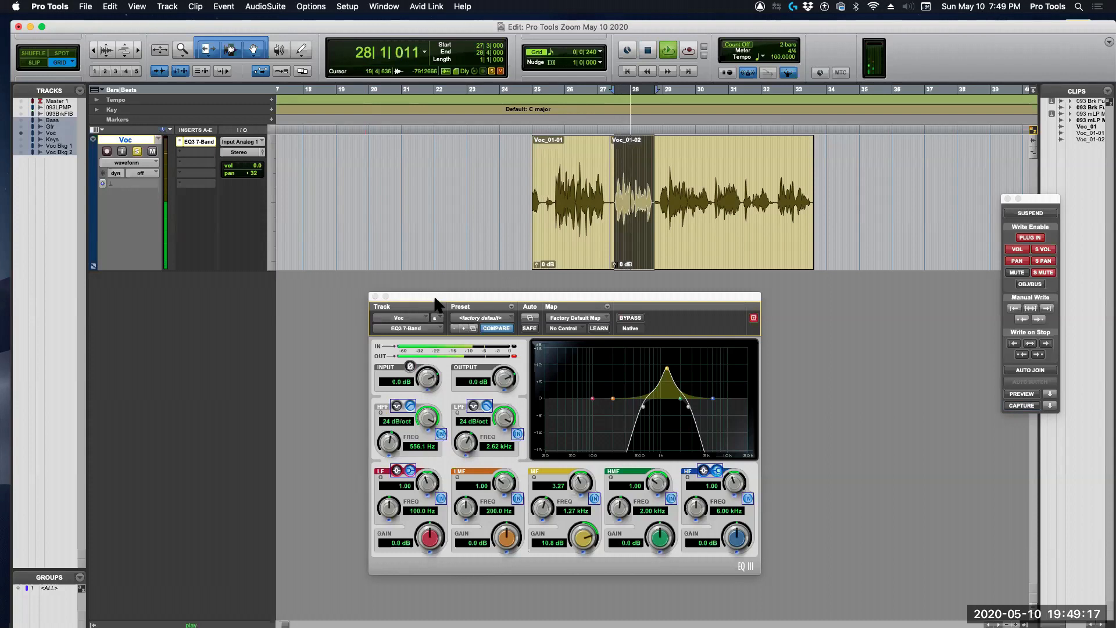
pyautogui.press('space')
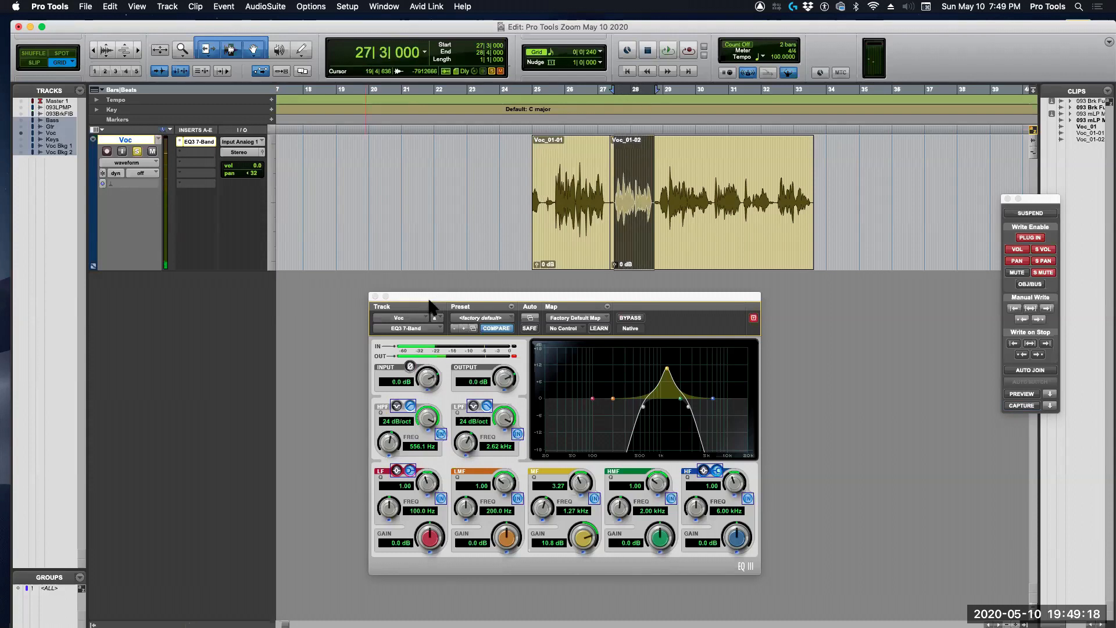
# Step: Set the Voc track's automation mode to write and play the selected phrase to record the EQ settings as automation
pyautogui.click(140, 172)
pyautogui.click(147, 226)
pyautogui.press('space')
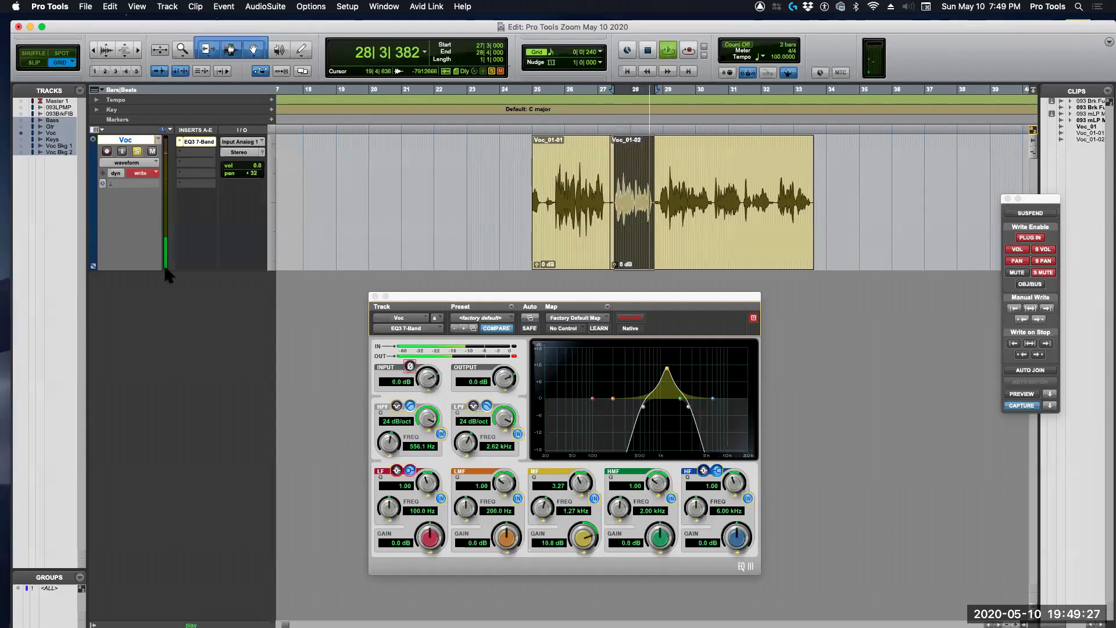
pyautogui.press('space')
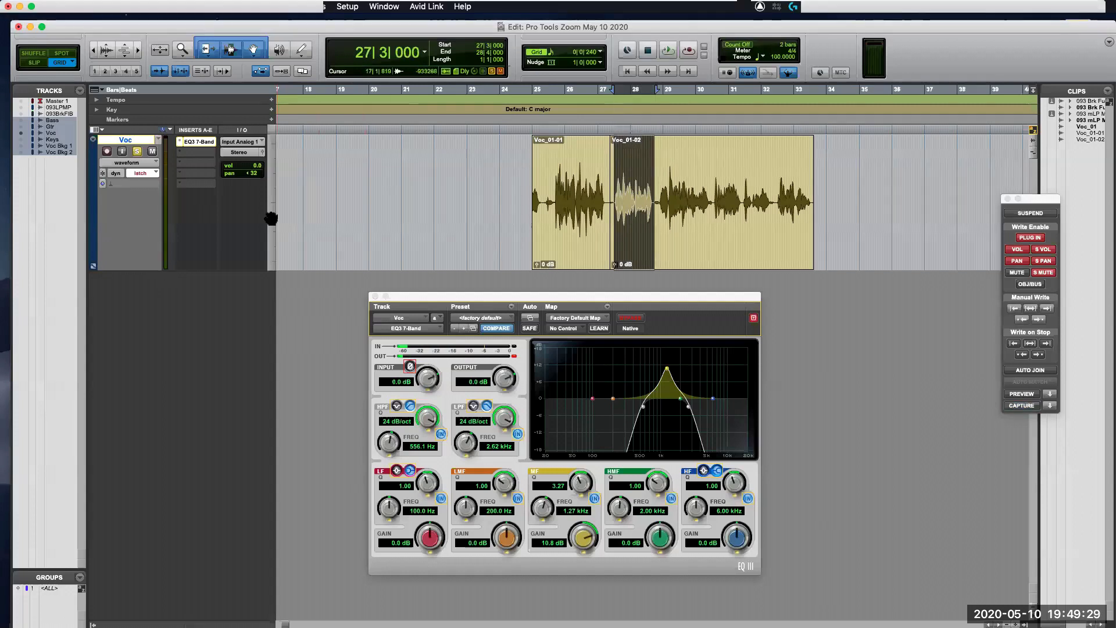
# Step: Show the EQ3 7-Band Low-Mid Band Gain automation on the Voc track, followed by the Mid Band Gain automation
pyautogui.keyDown('ctrl'); pyautogui.keyDown('super'); pyautogui.click(506, 538); pyautogui.keyUp('super'); pyautogui.keyUp('ctrl')
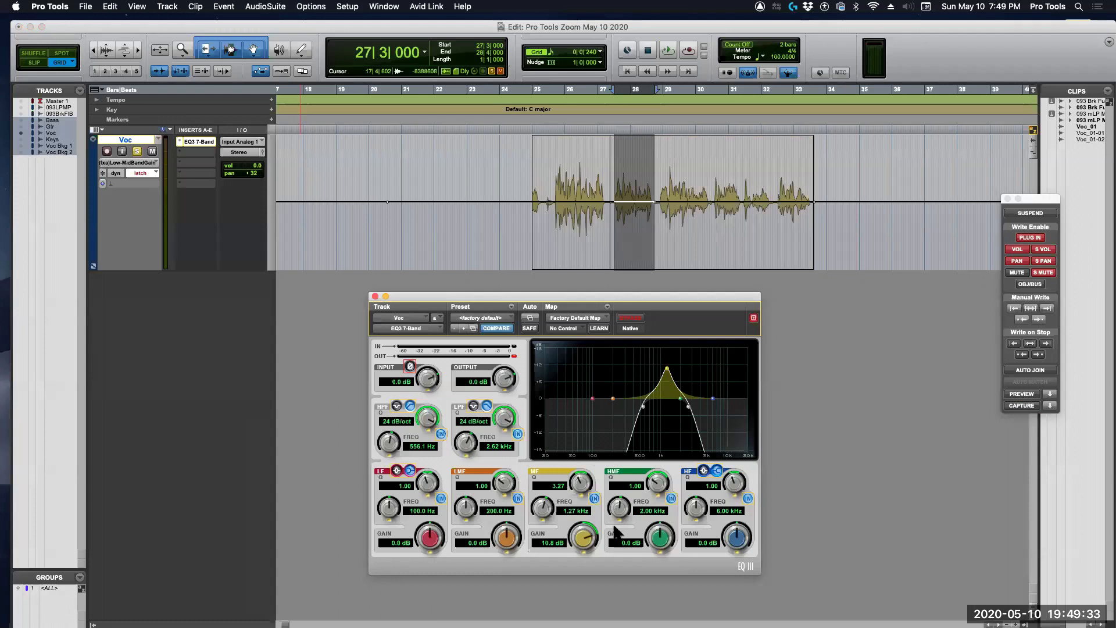
pyautogui.keyDown('ctrl'); pyautogui.keyDown('super'); pyautogui.click(585, 540); pyautogui.keyUp('super'); pyautogui.keyUp('ctrl')
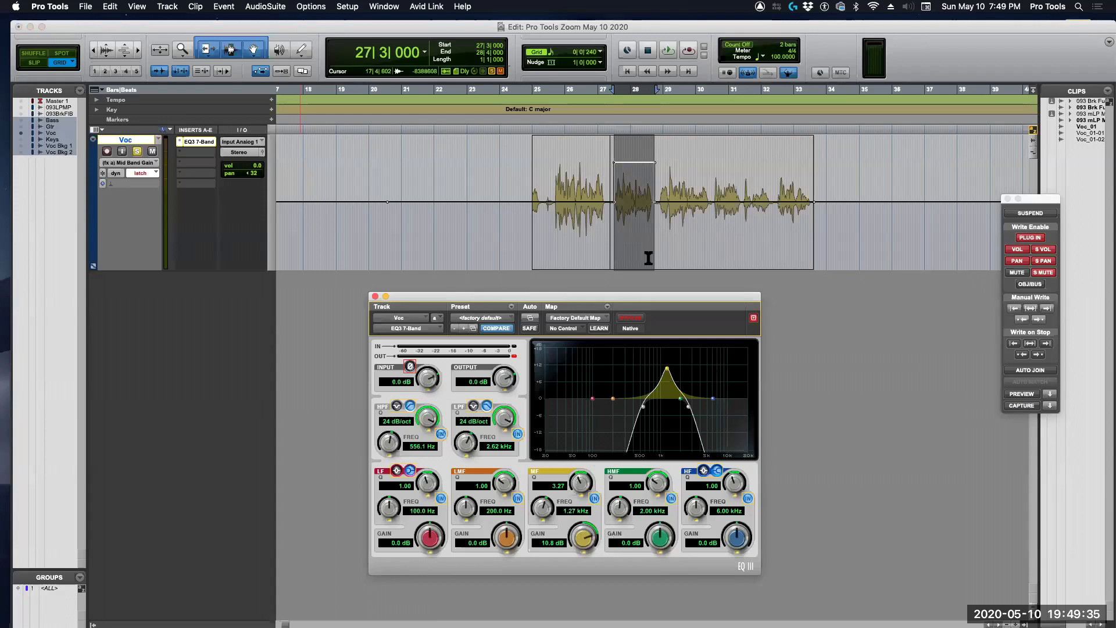
# Step: Place the cursor at 26|2|480 to check the EQ outside the automated phrase, and restore the last selection
pyautogui.click(577, 200)
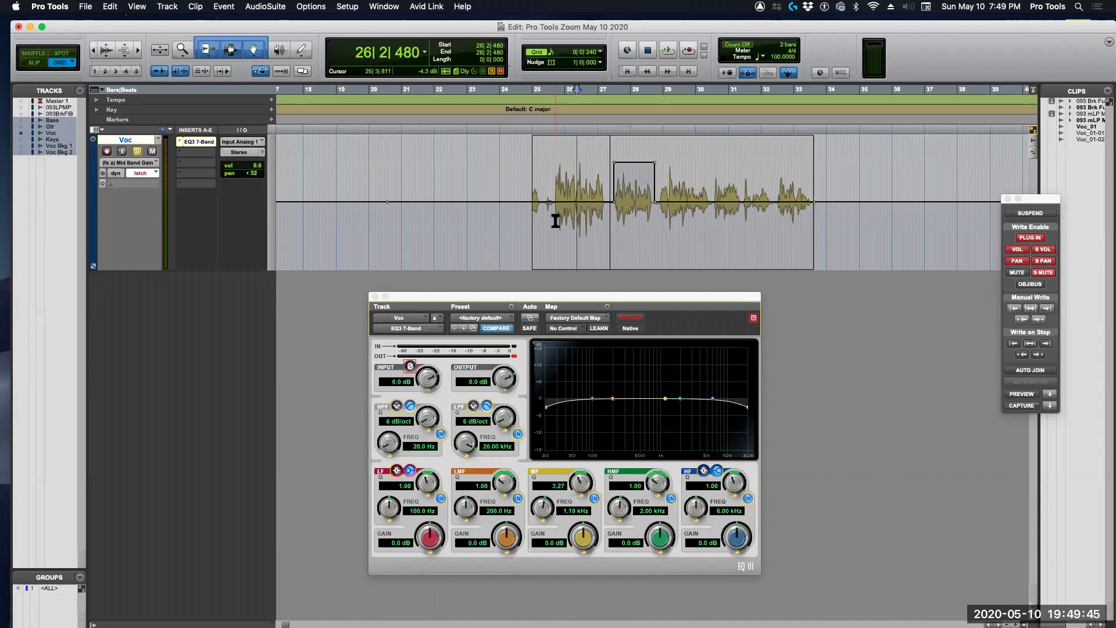
pyautogui.click(109, 7)
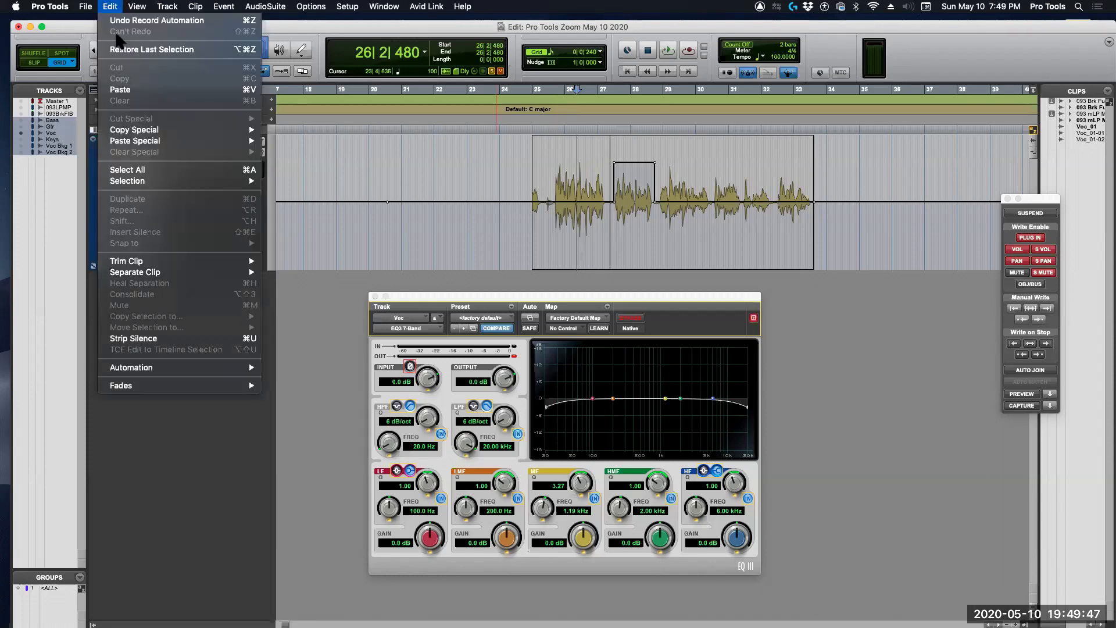
pyautogui.click(120, 50)
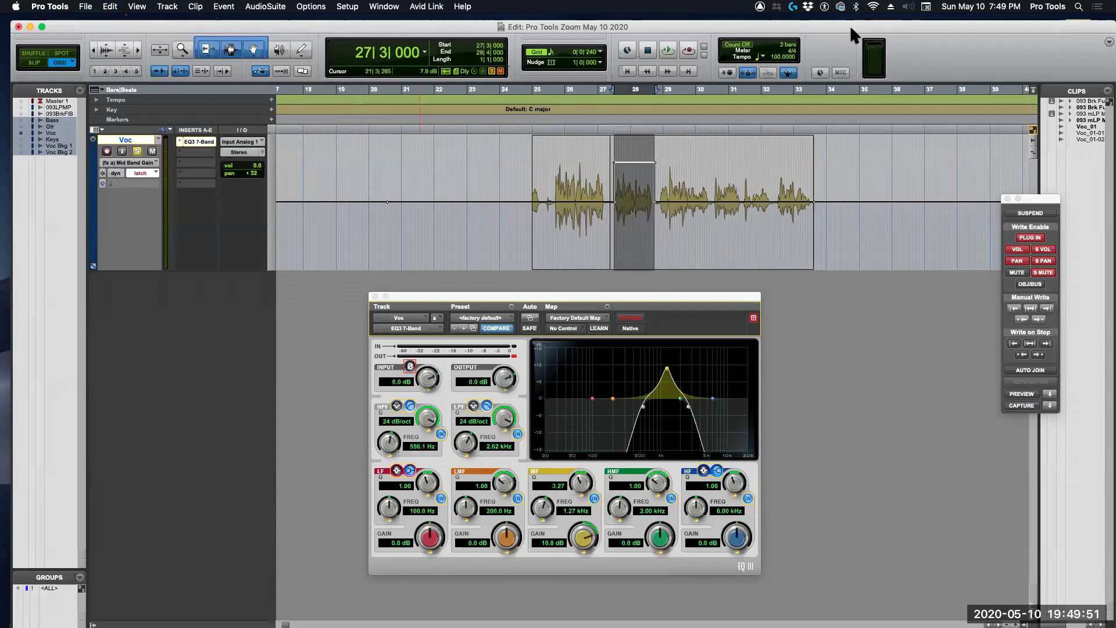
# Step: Lower the Edit window, show its Expanded Transport controls, and enable pre-roll
pyautogui.moveTo(850, 26); pyautogui.dragTo(851, 85)
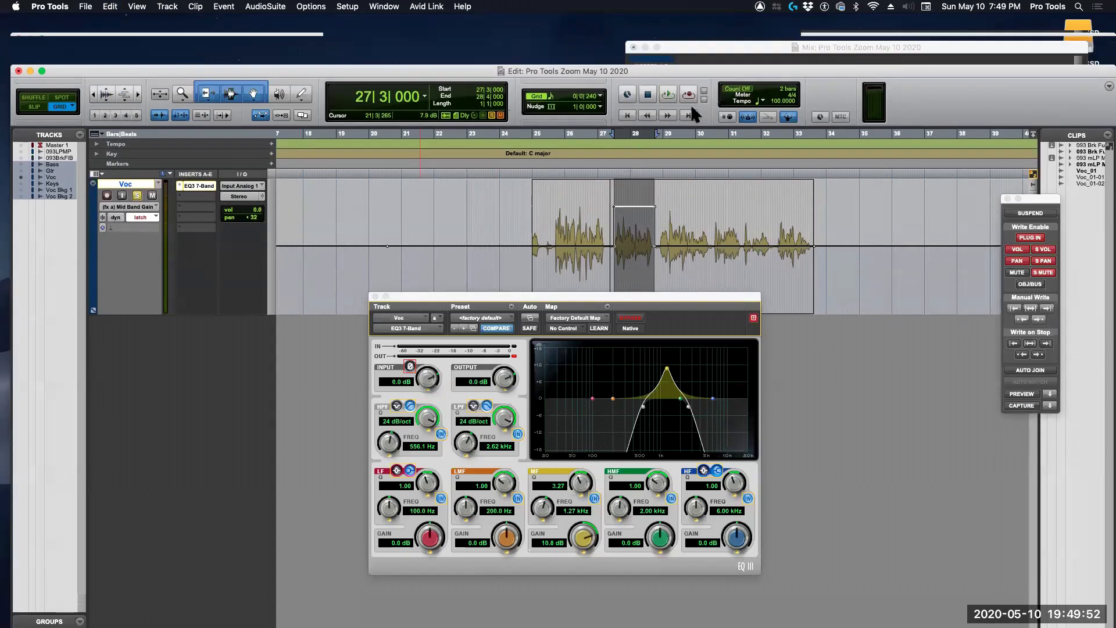
pyautogui.click(1108, 86)
pyautogui.click(1056, 144)
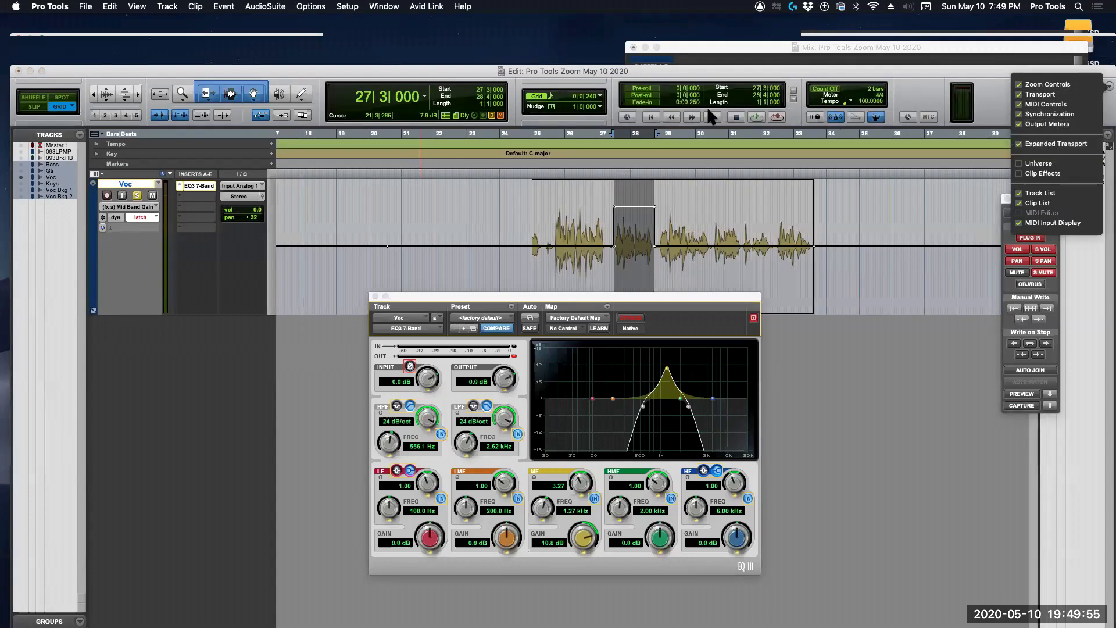
pyautogui.click(647, 97)
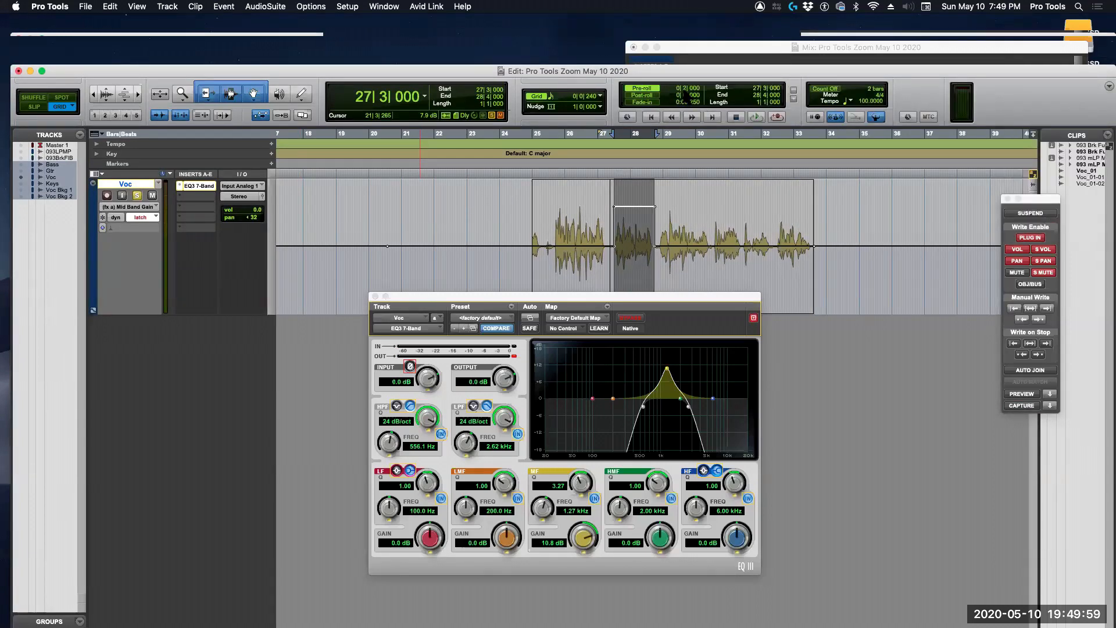
# Step: Move the EQ3 7-Band window clear of the Voc track and play the selected phrase with pre-roll
pyautogui.moveTo(613, 299); pyautogui.dragTo(617, 329)
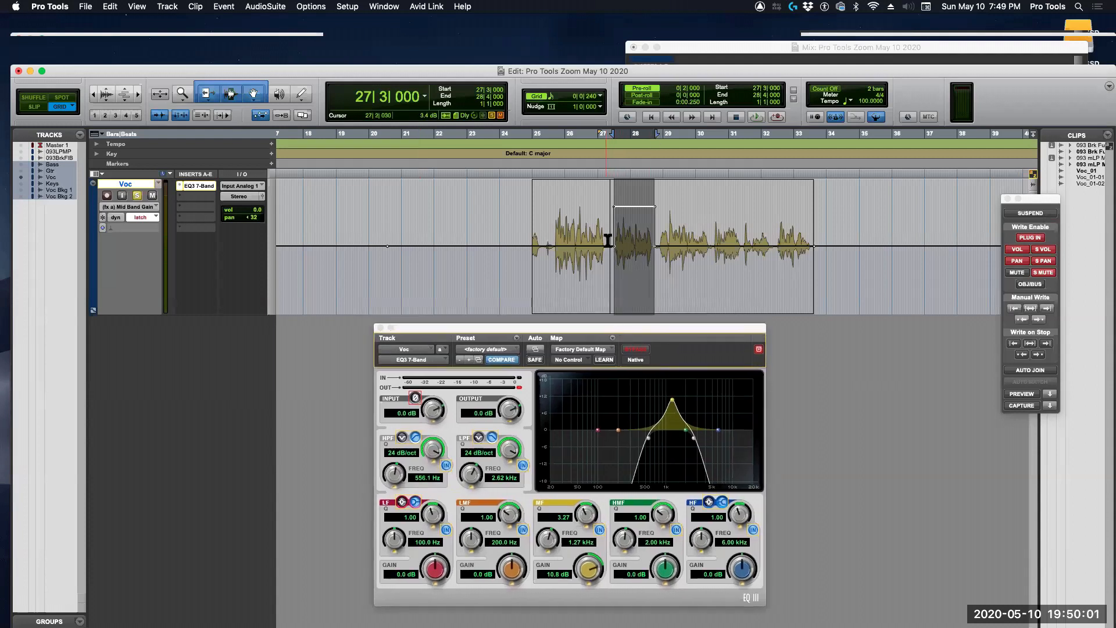
pyautogui.press('space')
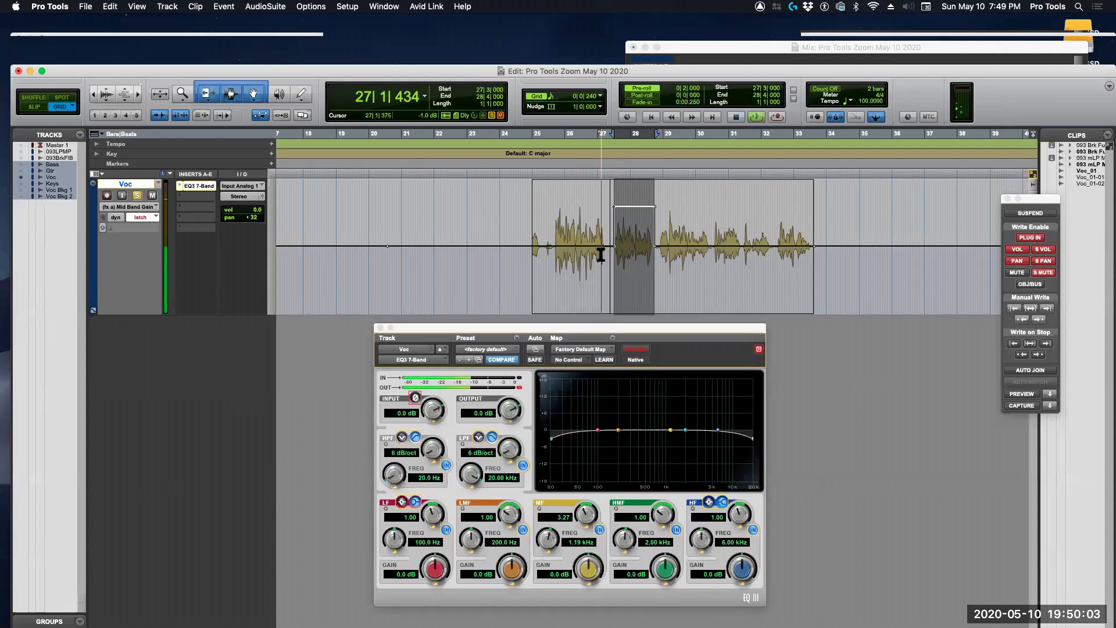
pyautogui.press('space')
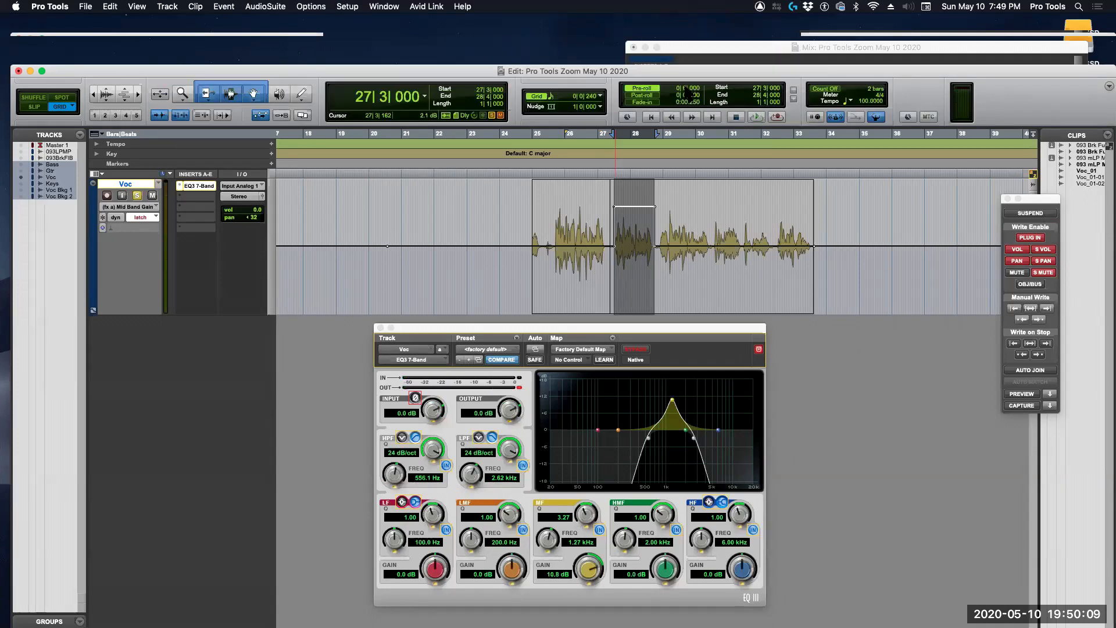
# Step: Play the selected phrase with a 0|6|000 pre-roll, and repeat with a 0|4|000 post-roll enabled
pyautogui.press('space')
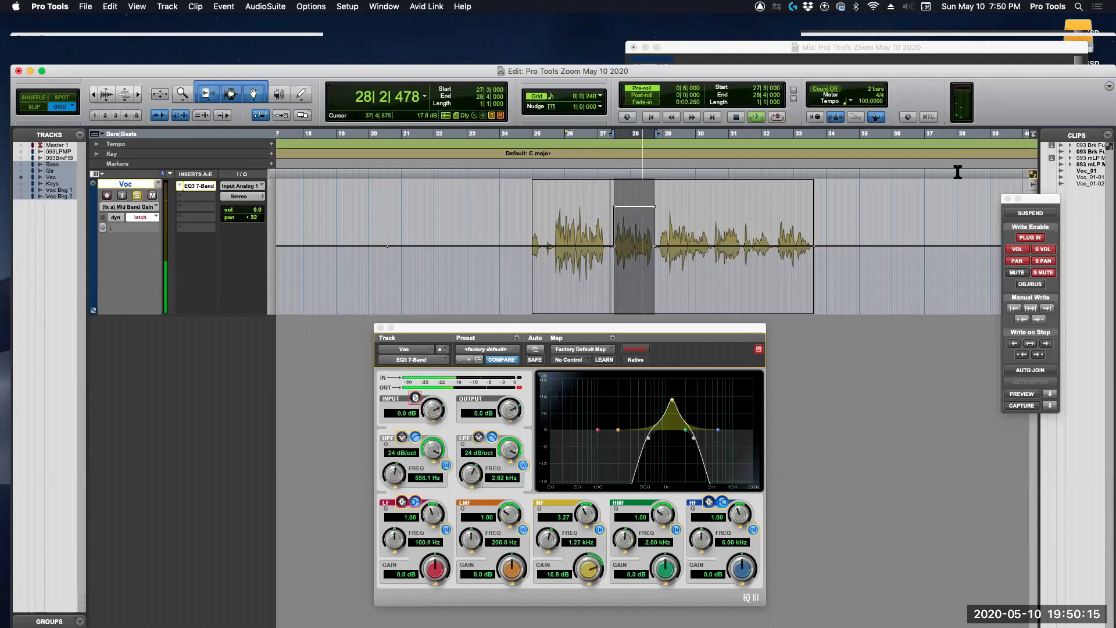
pyautogui.click(736, 117)
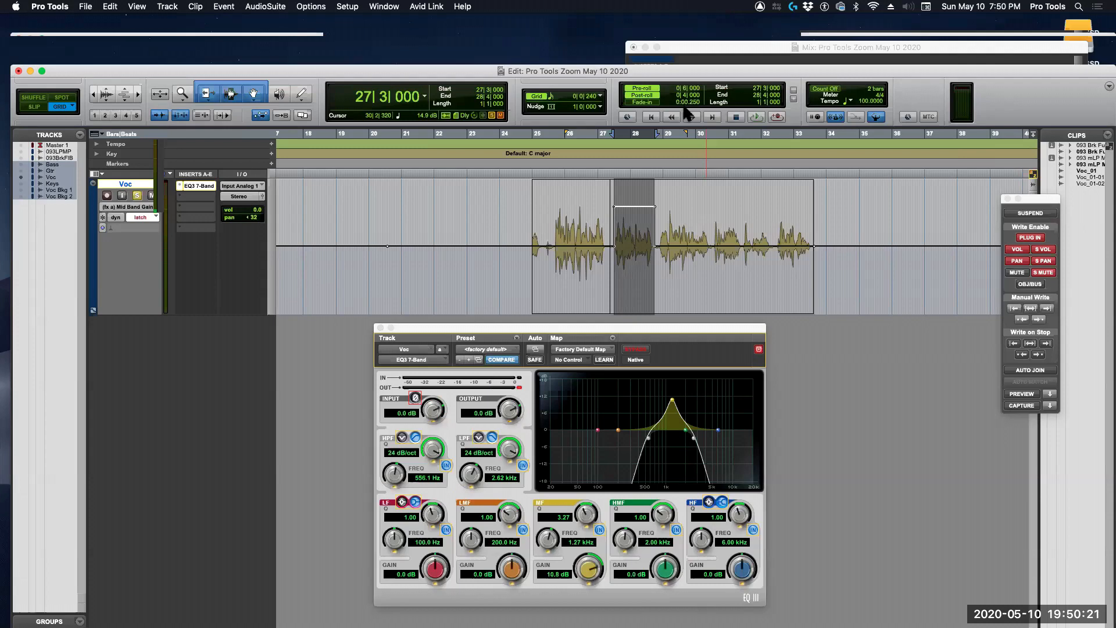
pyautogui.click(692, 117)
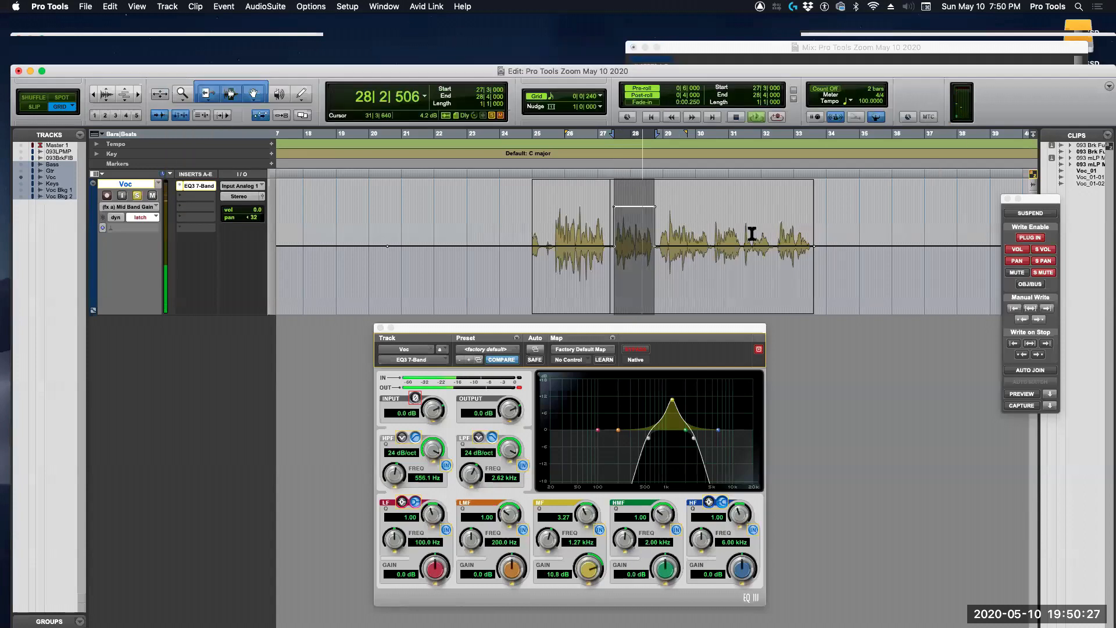
pyautogui.press('space')
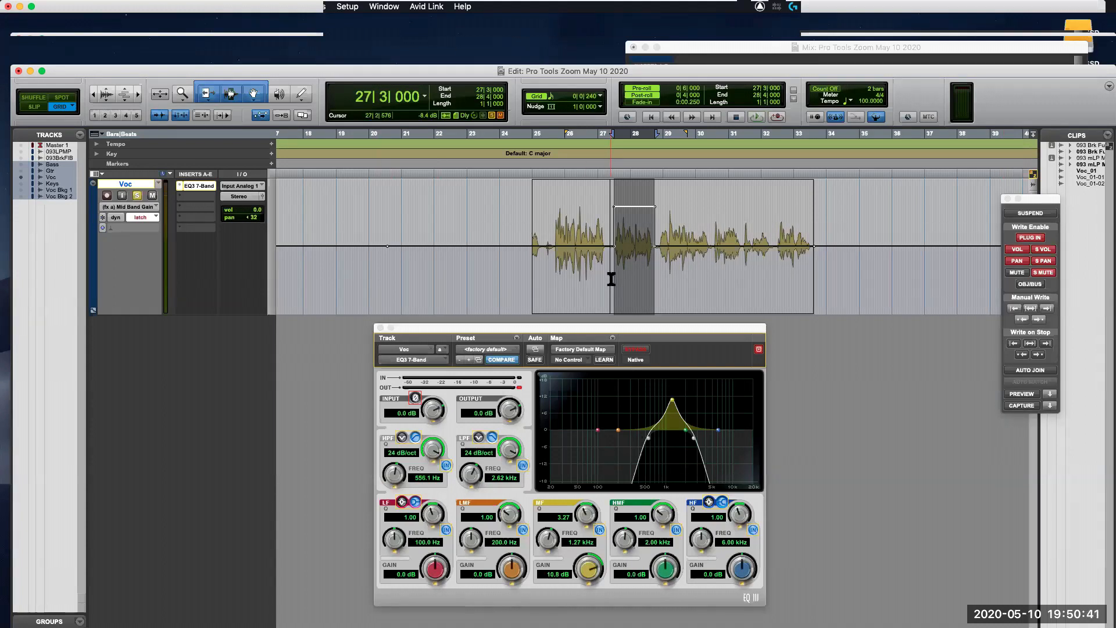
# Step: Move the EQ3 7-Band window and the Automation window clear of the Voc track's timeline
pyautogui.moveTo(519, 332); pyautogui.dragTo(517, 336)
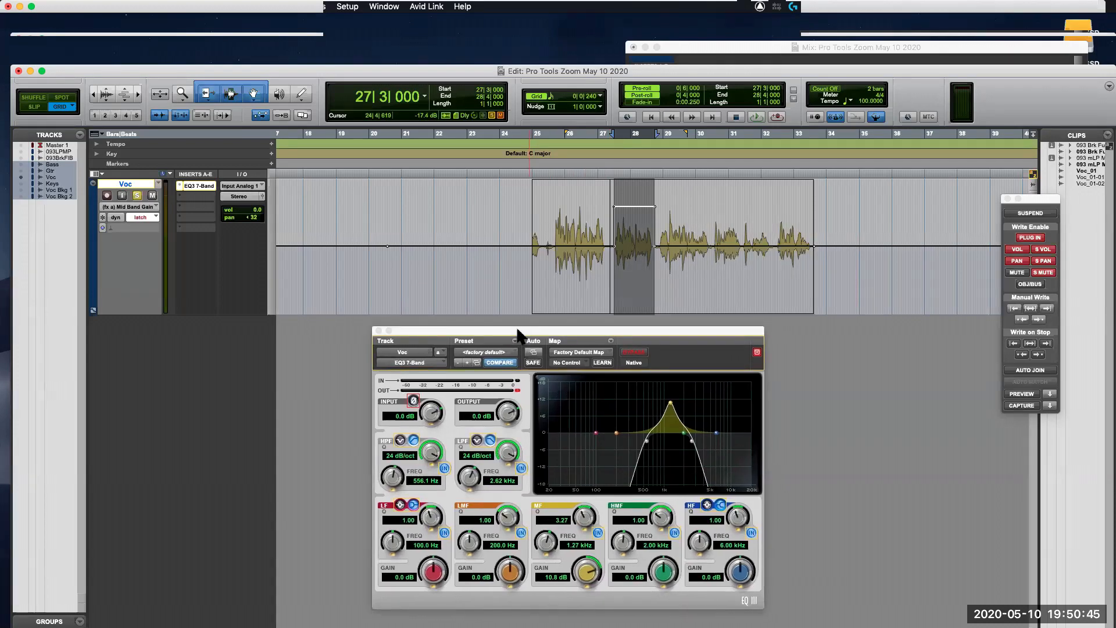
pyautogui.moveTo(517, 330); pyautogui.dragTo(464, 331)
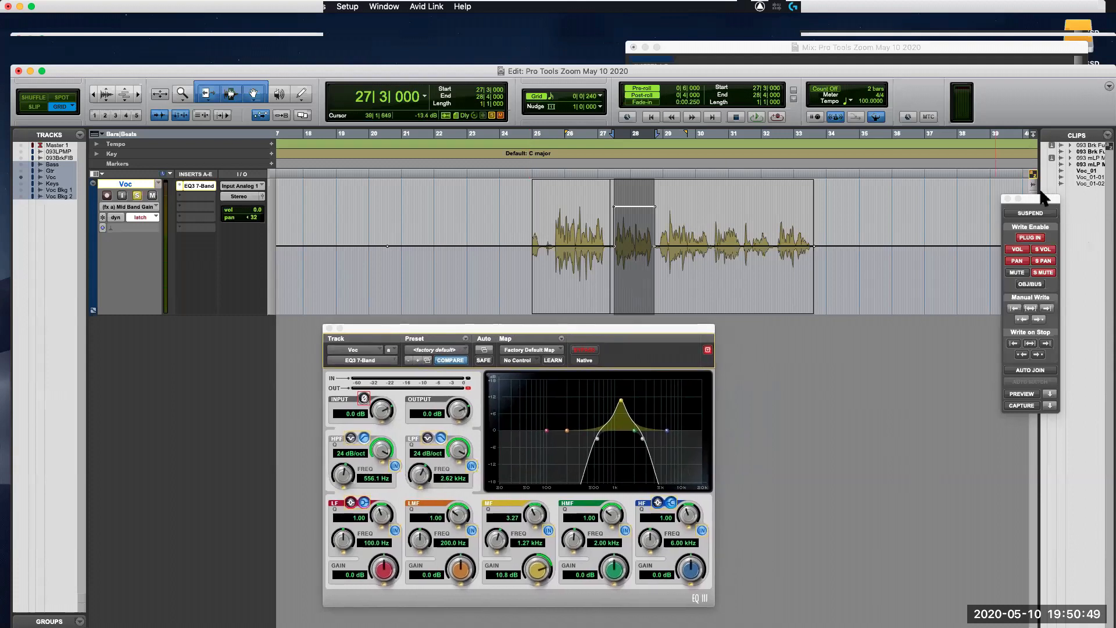
pyautogui.moveTo(1040, 198); pyautogui.dragTo(1084, 276)
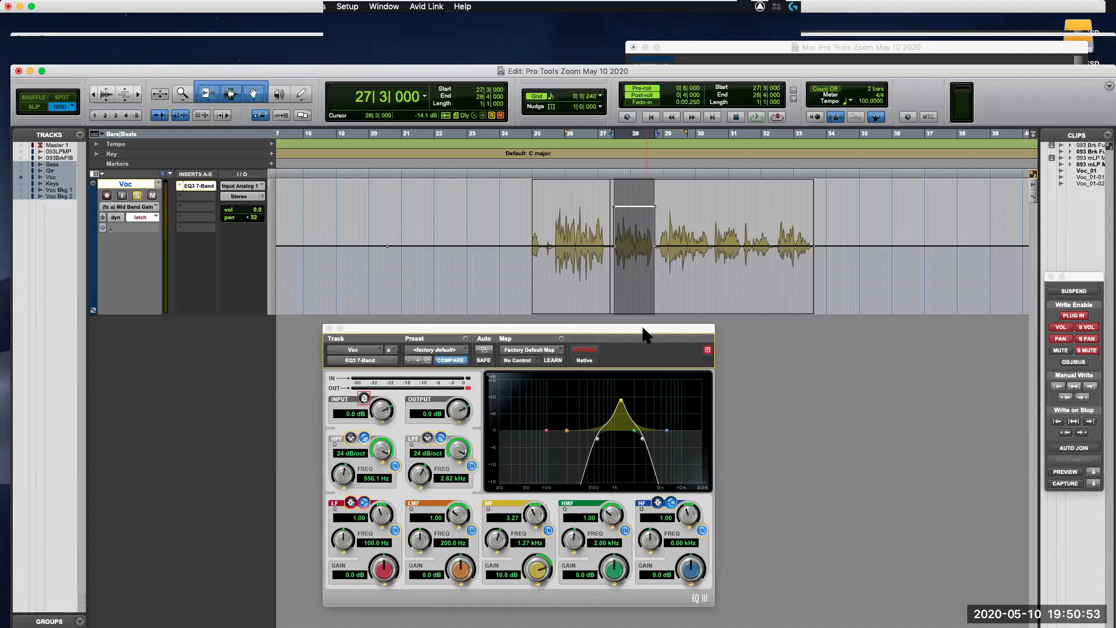
pyautogui.moveTo(642, 329); pyautogui.dragTo(641, 335)
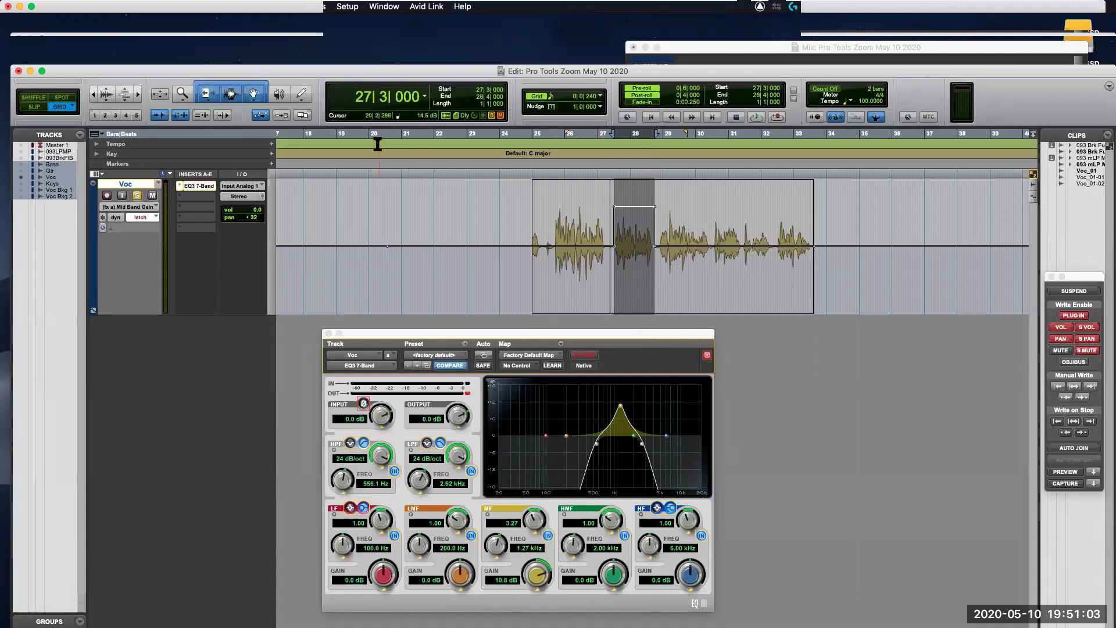
pyautogui.moveTo(472, 337)
pyautogui.mouseDown()
pyautogui.moveTo(514, 342)
pyautogui.moveTo(484, 332)
pyautogui.mouseUp()
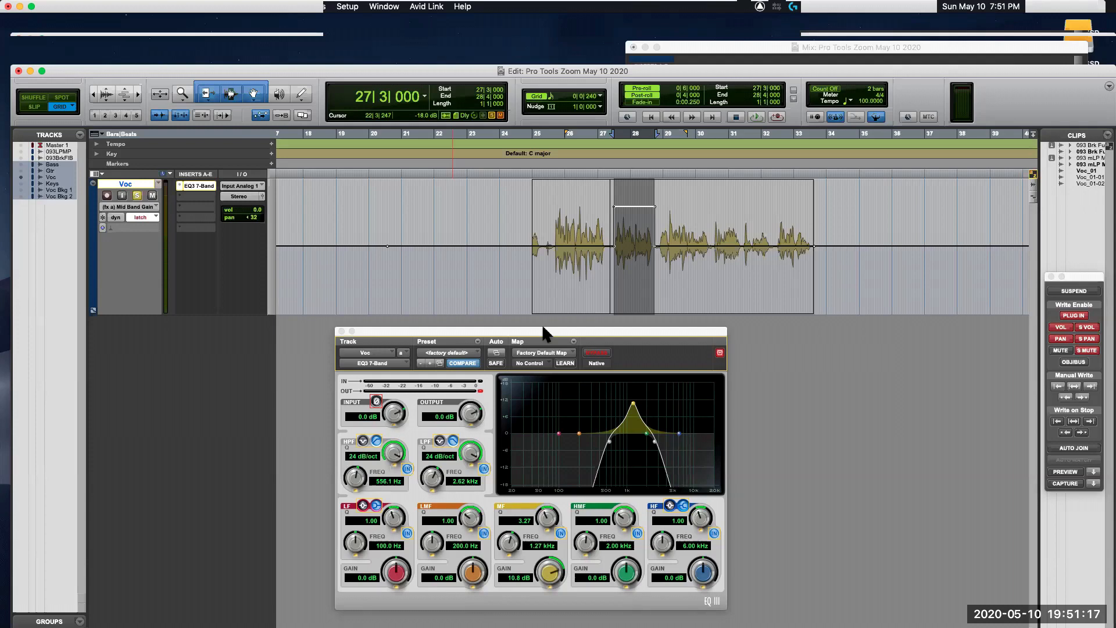
# Step: Place the Automation window beside the EQ3 7-Band window and check its entry in the list of windows
pyautogui.moveTo(1091, 277); pyautogui.dragTo(927, 342)
pyautogui.click(384, 7)
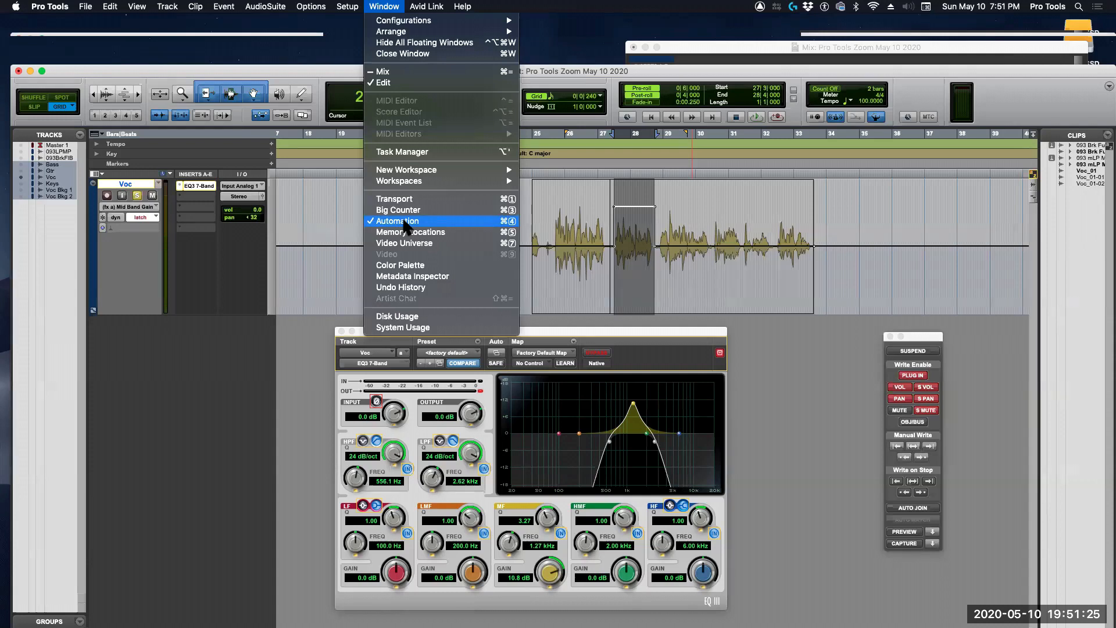
pyautogui.click(827, 381)
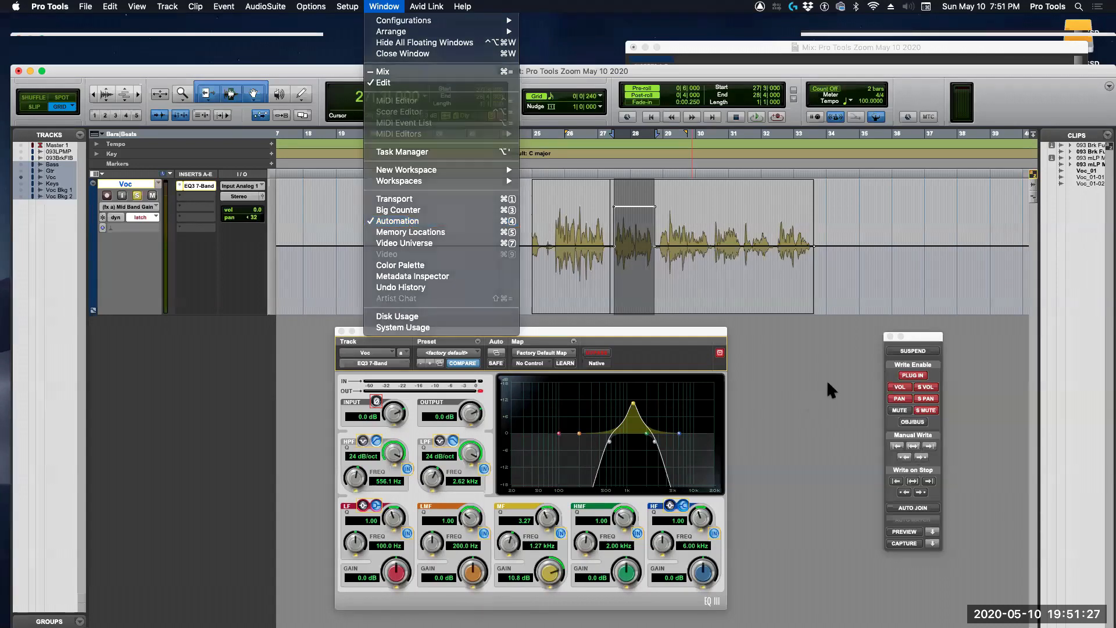
# Step: Bring the Automation window closer to the EQ3 7-Band window and set the Voc track's automation mode to off
pyautogui.moveTo(908, 339); pyautogui.dragTo(830, 324)
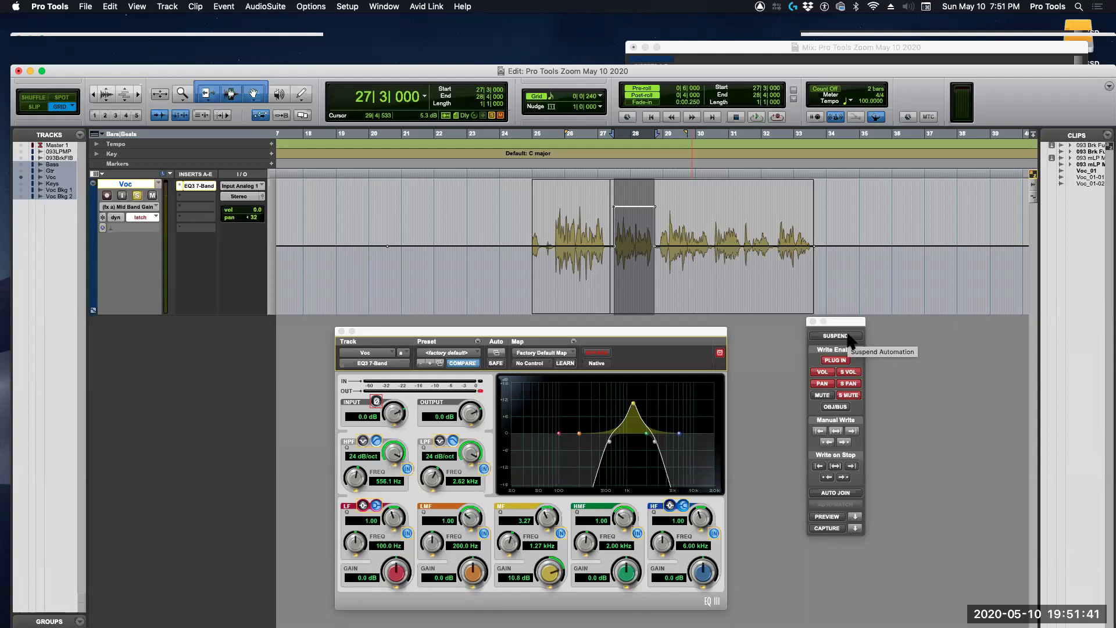
pyautogui.click(146, 217)
pyautogui.click(139, 186)
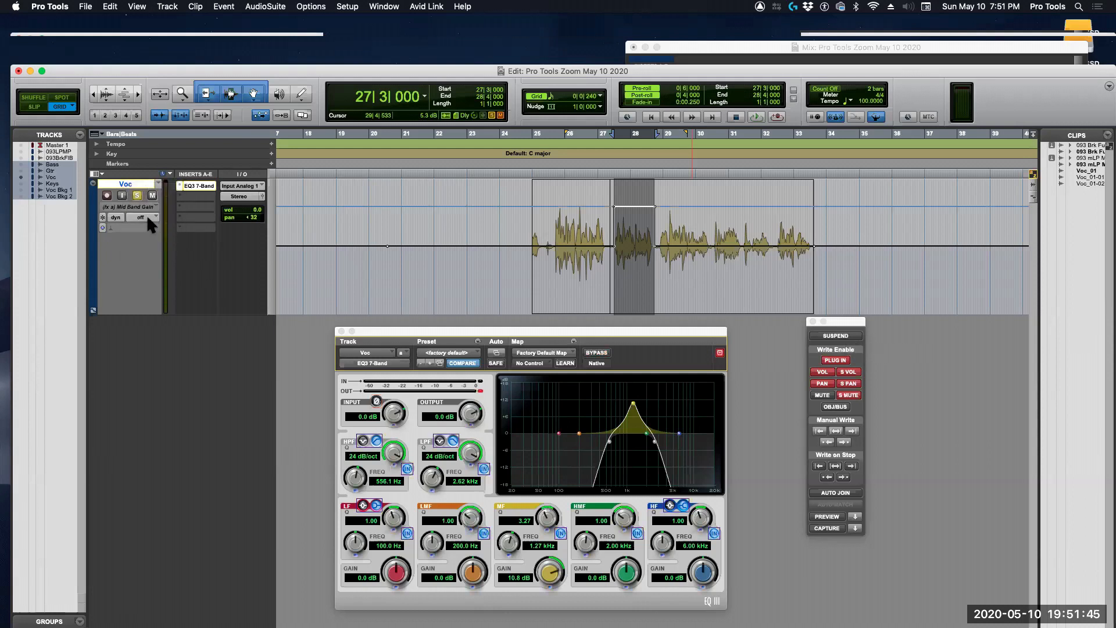
# Step: Reposition the Automation window slightly, suspend all automation, and resume it
pyautogui.moveTo(827, 323)
pyautogui.mouseDown()
pyautogui.moveTo(844, 328)
pyautogui.moveTo(824, 333)
pyautogui.mouseUp()
pyautogui.click(838, 343)
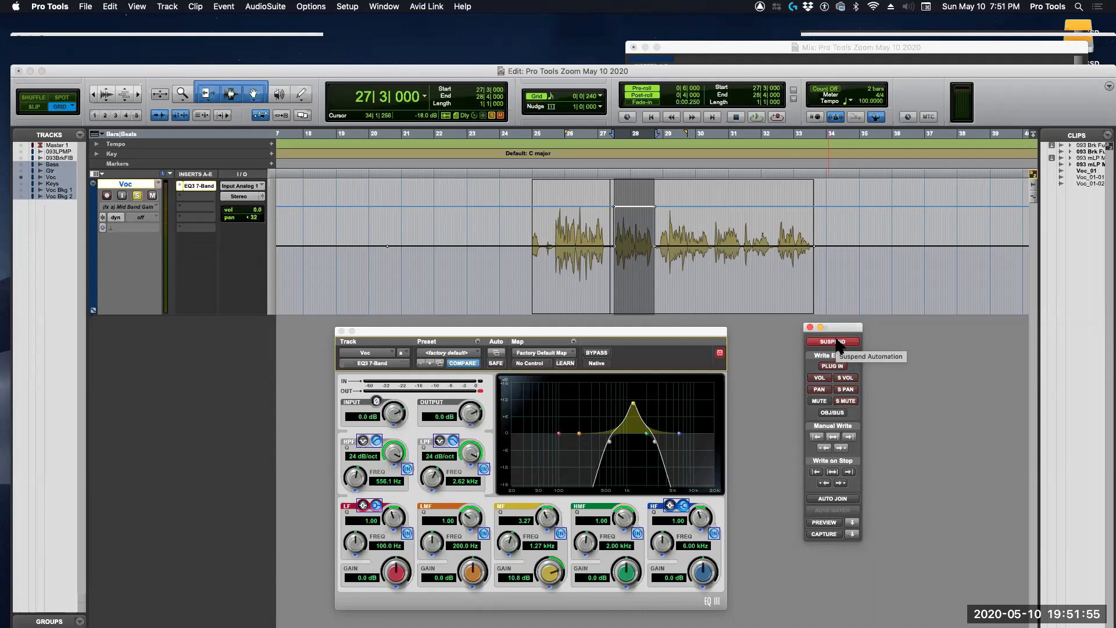
pyautogui.click(838, 343)
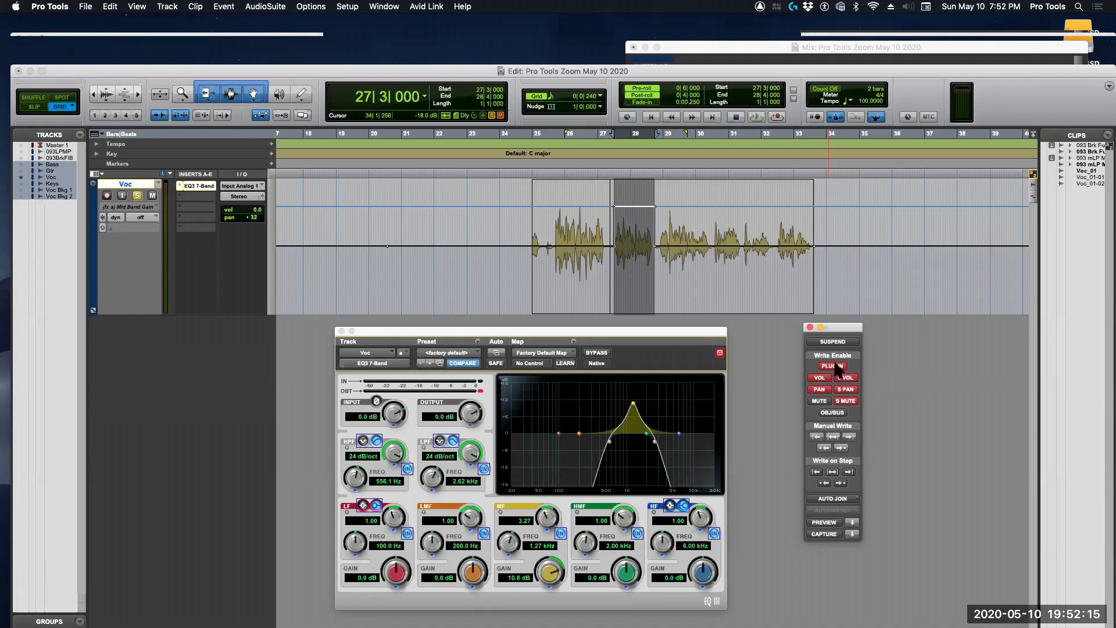
# Step: Disable automation writing for volume, pan, send volume, send pan and send mute, leaving only plug-in automation enabled
pyautogui.click(821, 392)
pyautogui.click(822, 379)
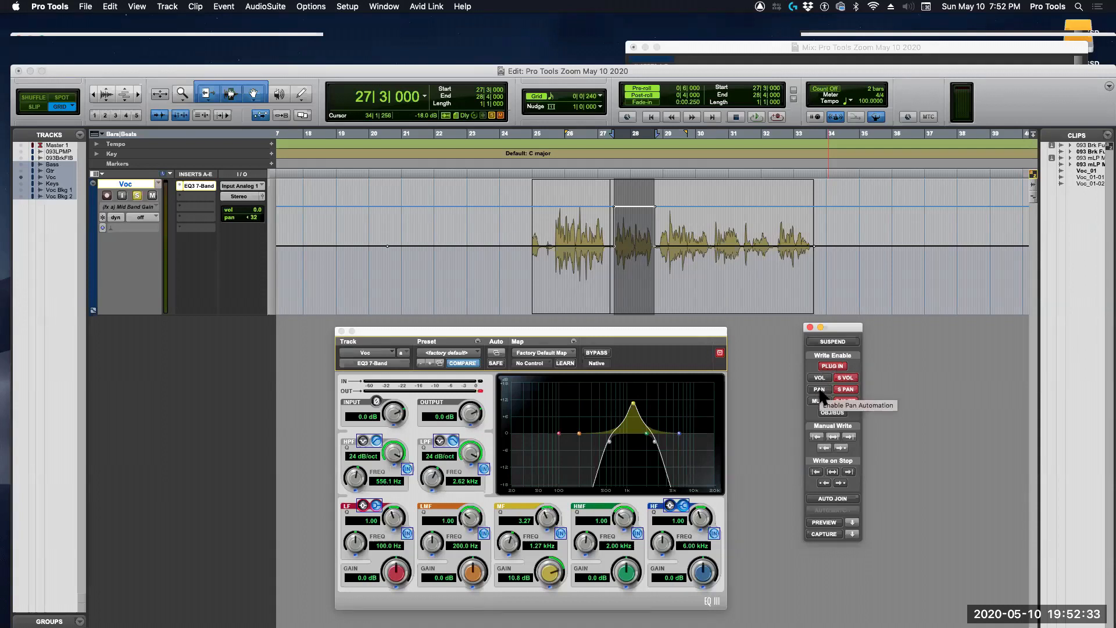
pyautogui.click(846, 378)
pyautogui.click(846, 389)
pyautogui.click(847, 401)
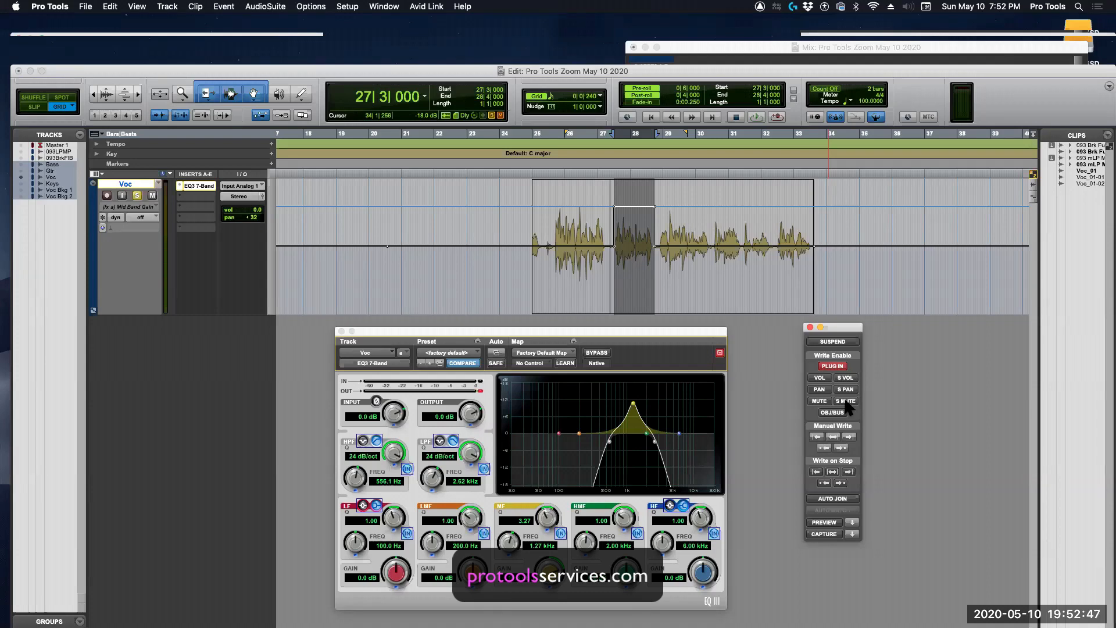
# Step: Re-enable automation writing for pan, volume, send volume, send pan and send mute
pyautogui.click(821, 389)
pyautogui.click(820, 378)
pyautogui.click(846, 378)
pyautogui.click(846, 389)
pyautogui.click(847, 400)
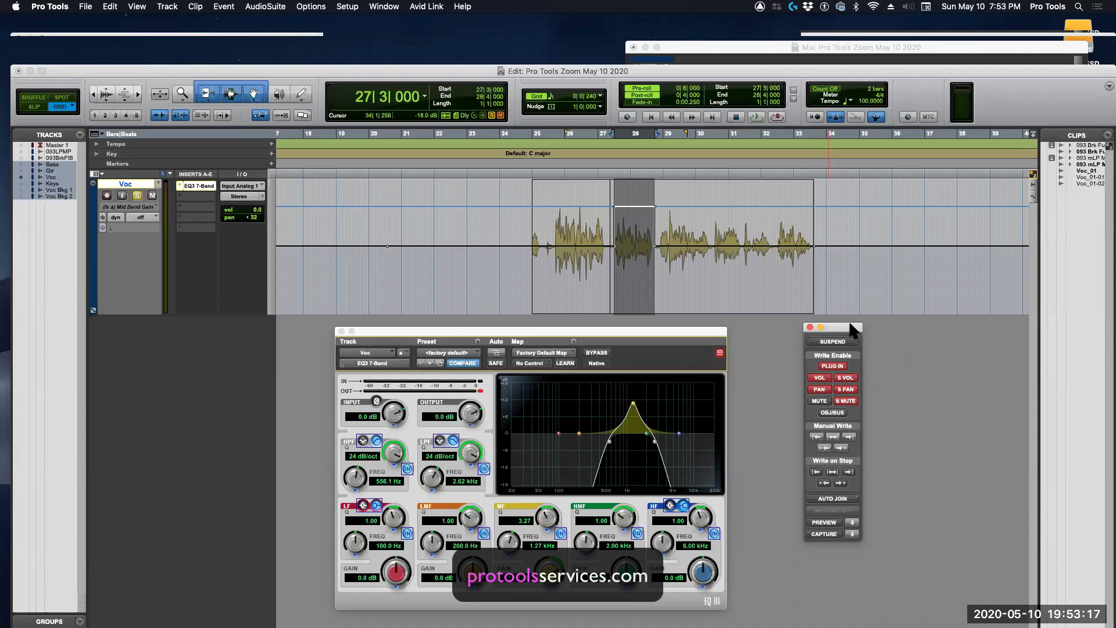
# Step: Arrange the Automation and EQ3 7-Band windows so the area just below the Voc track is free
pyautogui.moveTo(850, 330); pyautogui.dragTo(905, 324)
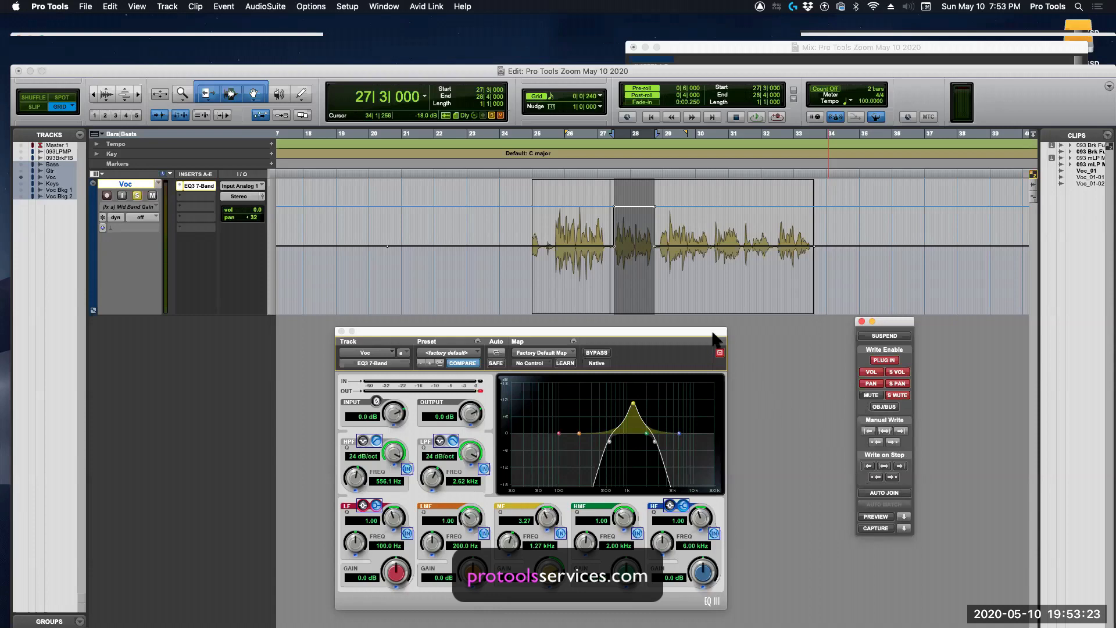
pyautogui.moveTo(700, 335); pyautogui.dragTo(673, 346)
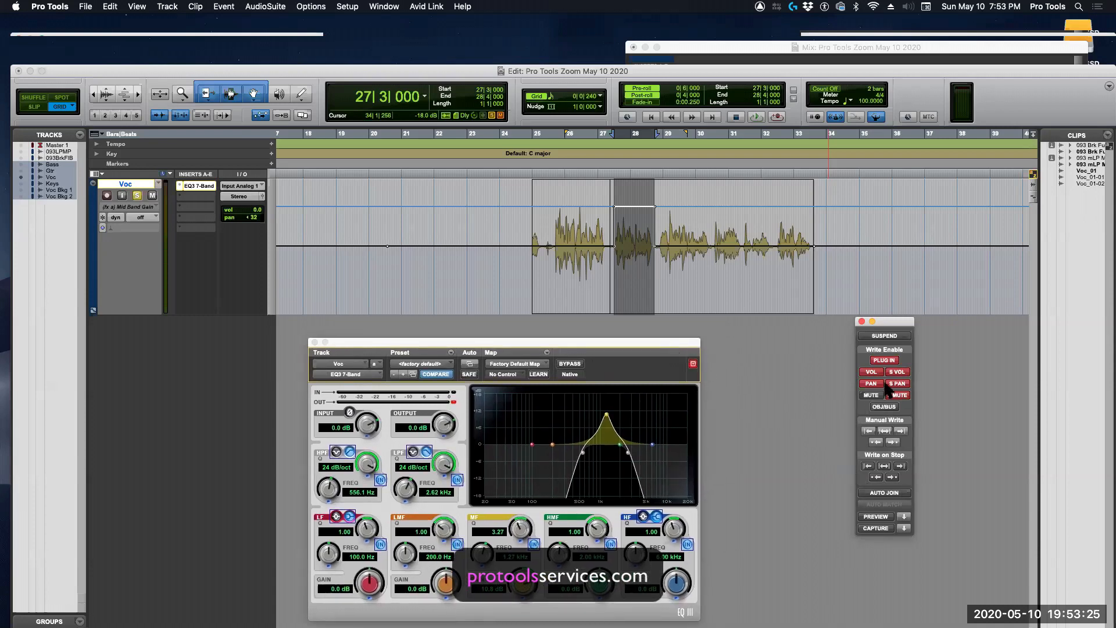
pyautogui.moveTo(894, 321); pyautogui.dragTo(848, 333)
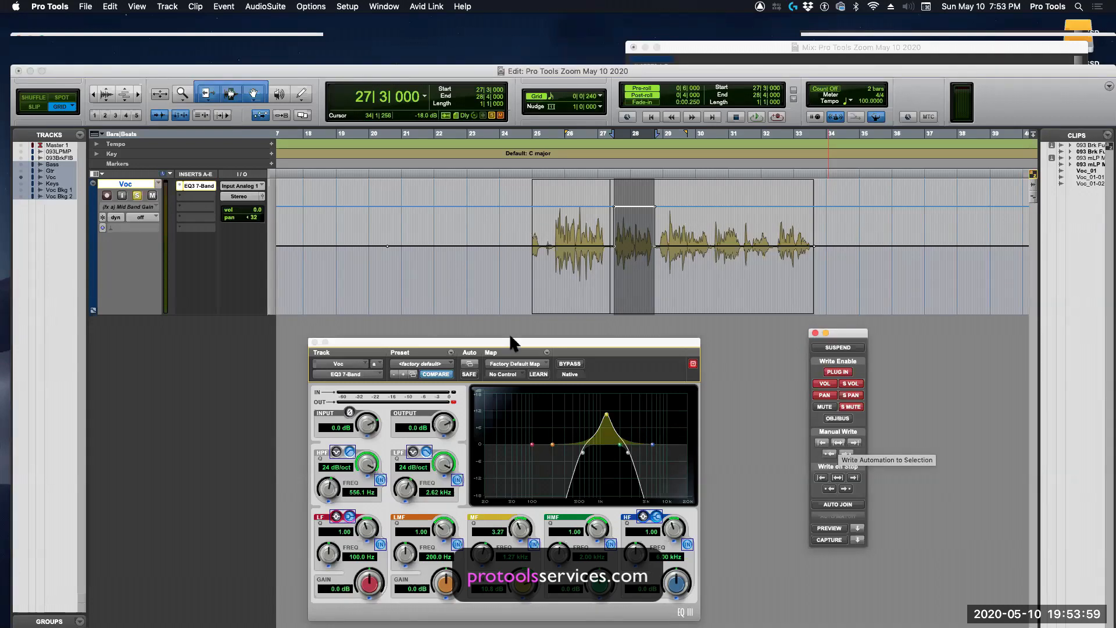
pyautogui.moveTo(503, 343); pyautogui.dragTo(497, 464)
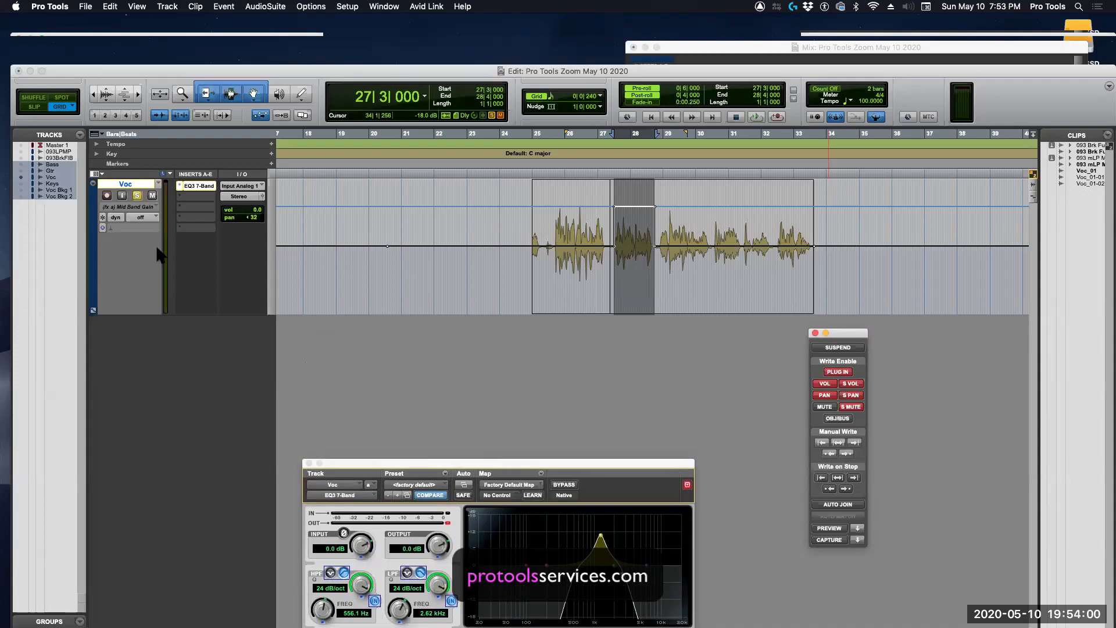
# Step: Show the Keys track below the Voc track and set its automation mode to latch
pyautogui.click(23, 183)
pyautogui.moveTo(440, 339); pyautogui.dragTo(528, 347)
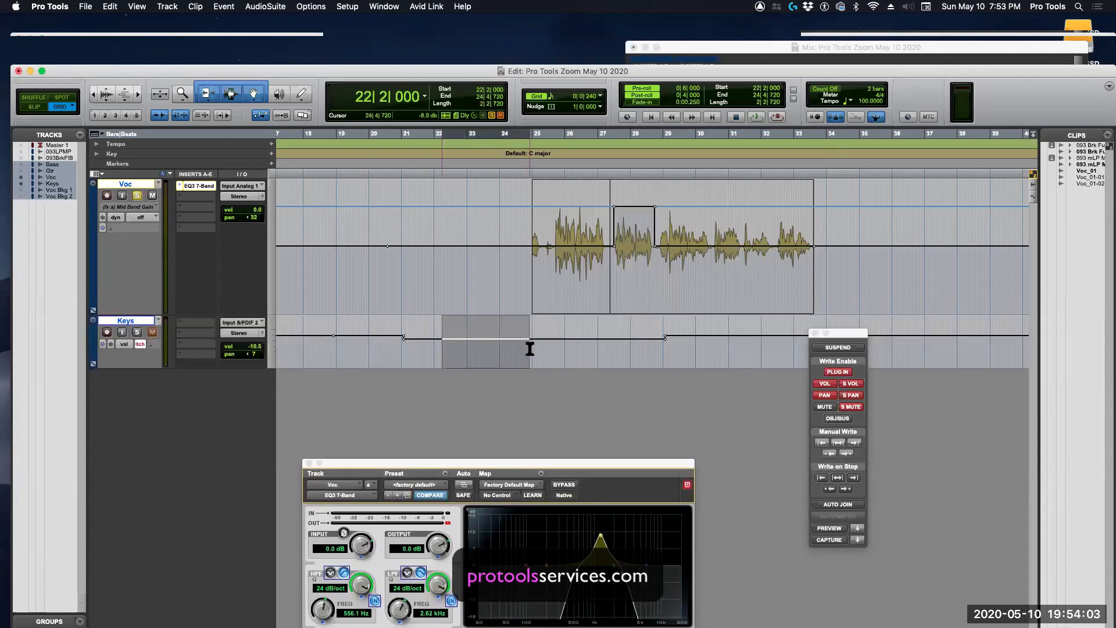
pyautogui.click(532, 342)
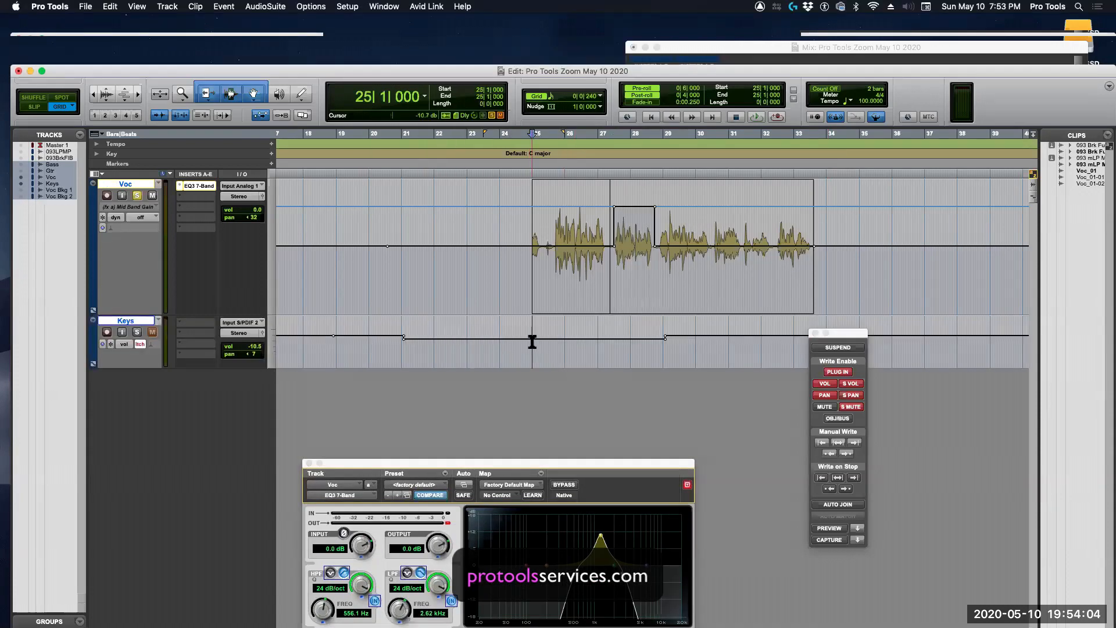
pyautogui.click(140, 344)
pyautogui.click(161, 421)
# Step: Solo the Keys track instead of Voc, set the playback position to 22|1|480, and increase the Keys track's height
pyautogui.click(137, 196)
pyautogui.click(137, 332)
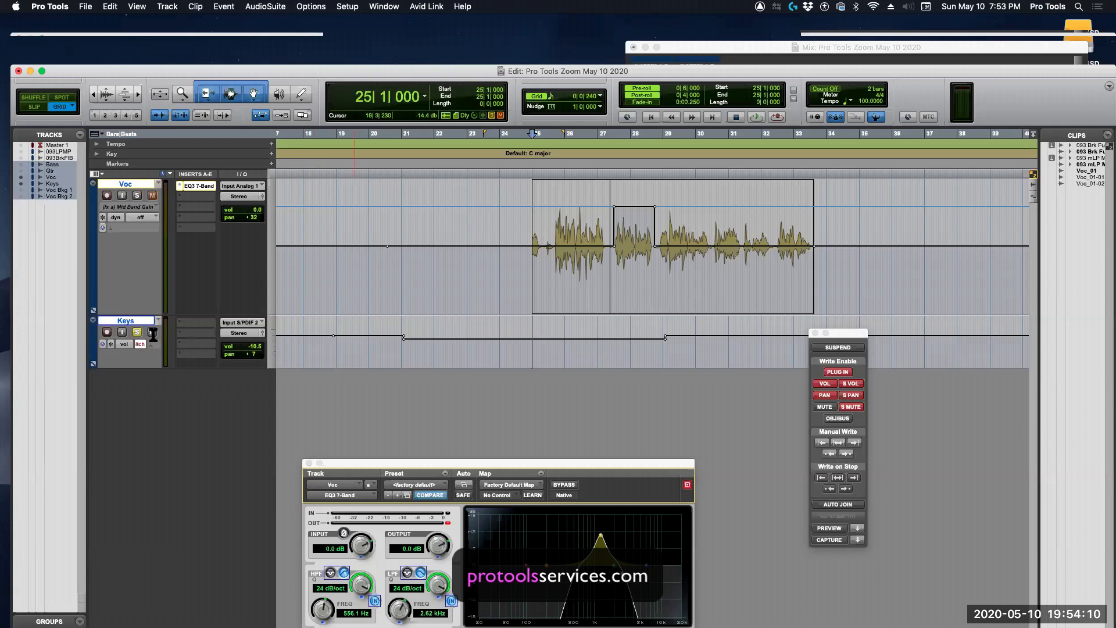
pyautogui.click(438, 343)
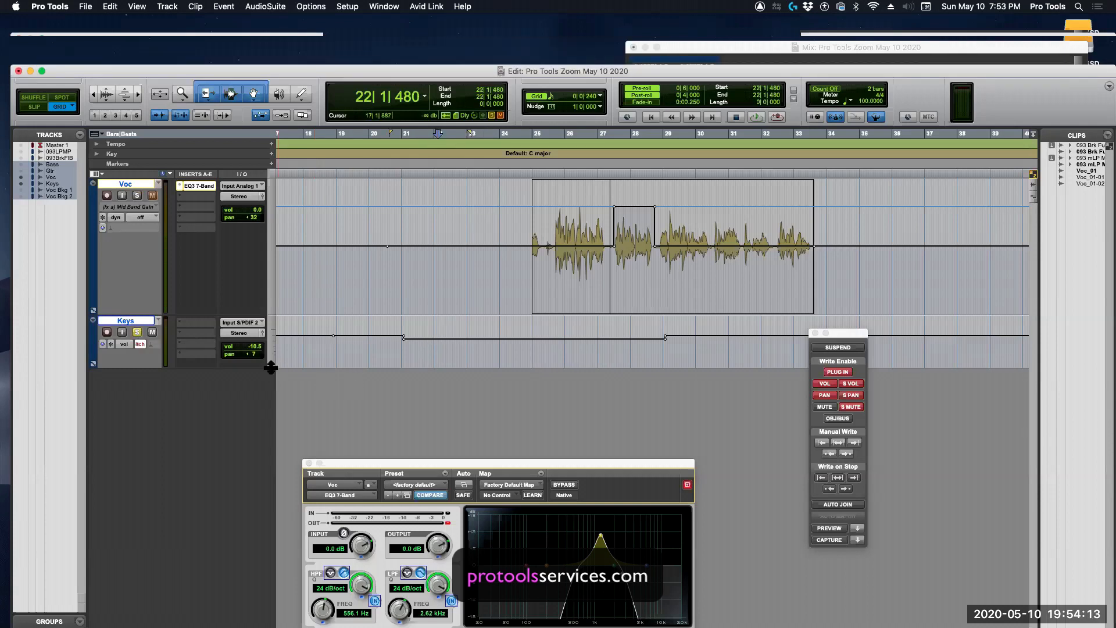
pyautogui.moveTo(271, 368); pyautogui.dragTo(281, 415)
# Step: Lower the Keys volume to about -20.8 dB during playback, write it across the whole track, and undo the pass
pyautogui.press('space')
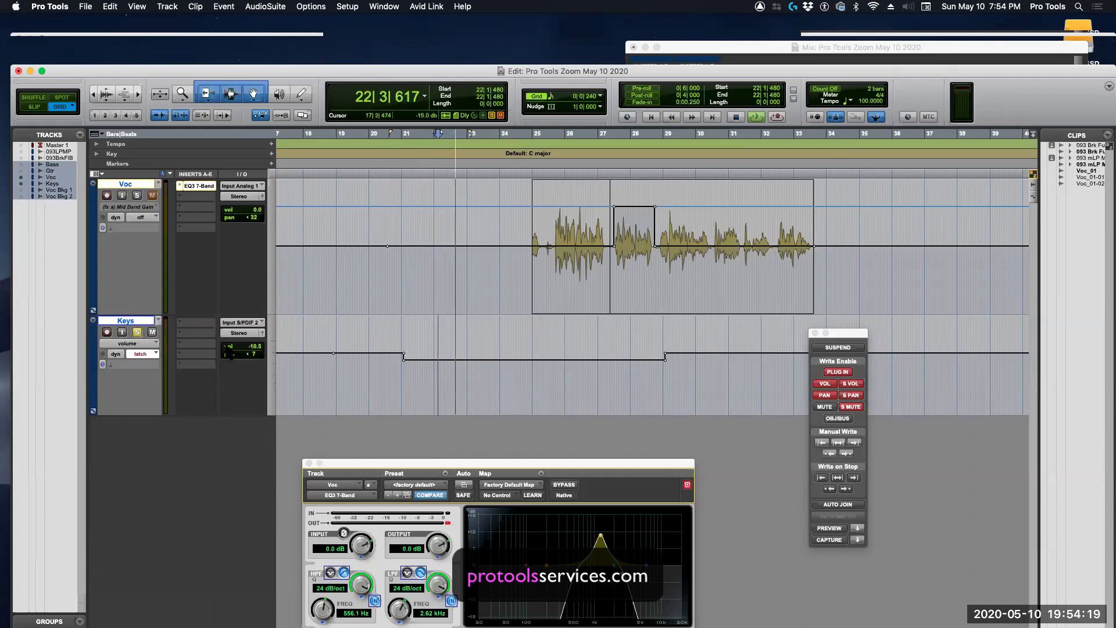
pyautogui.moveTo(231, 350); pyautogui.dragTo(228, 359)
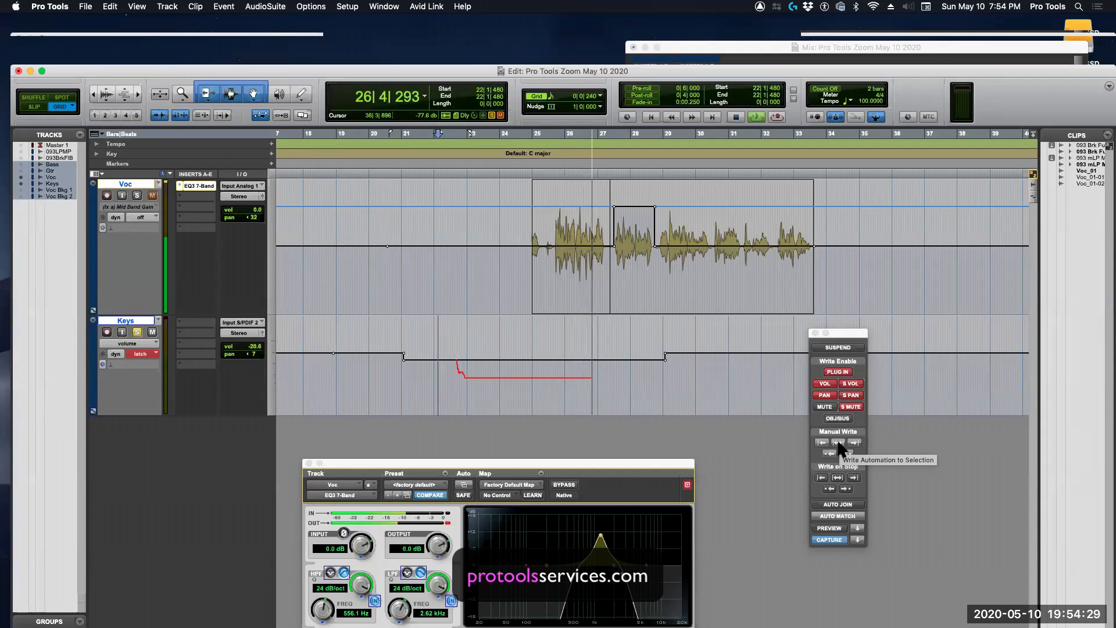
pyautogui.click(838, 443)
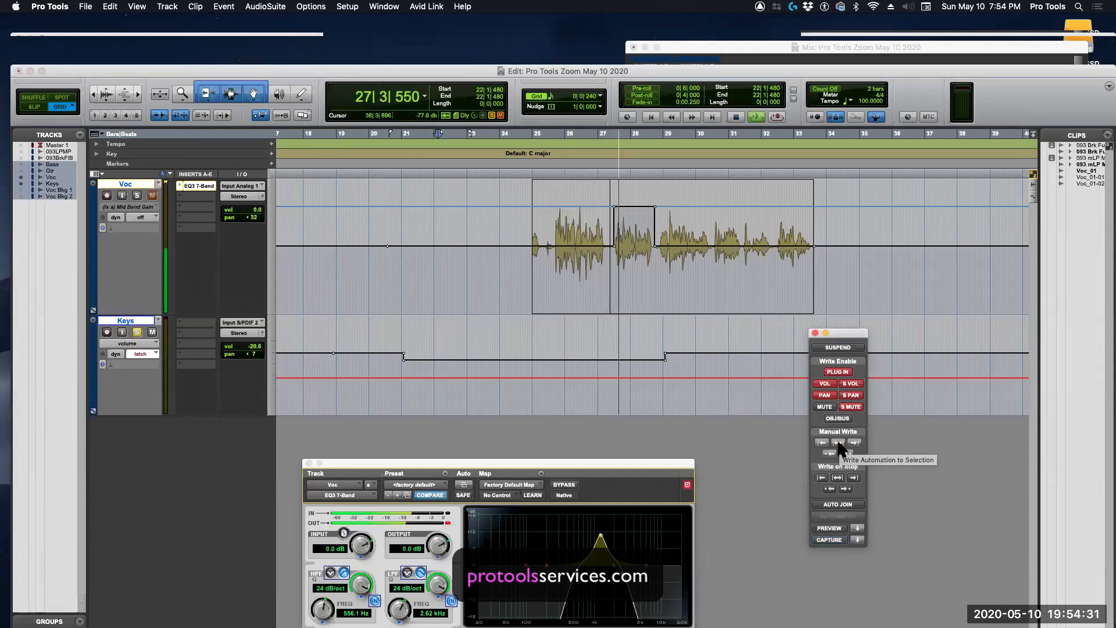
pyautogui.press('space')
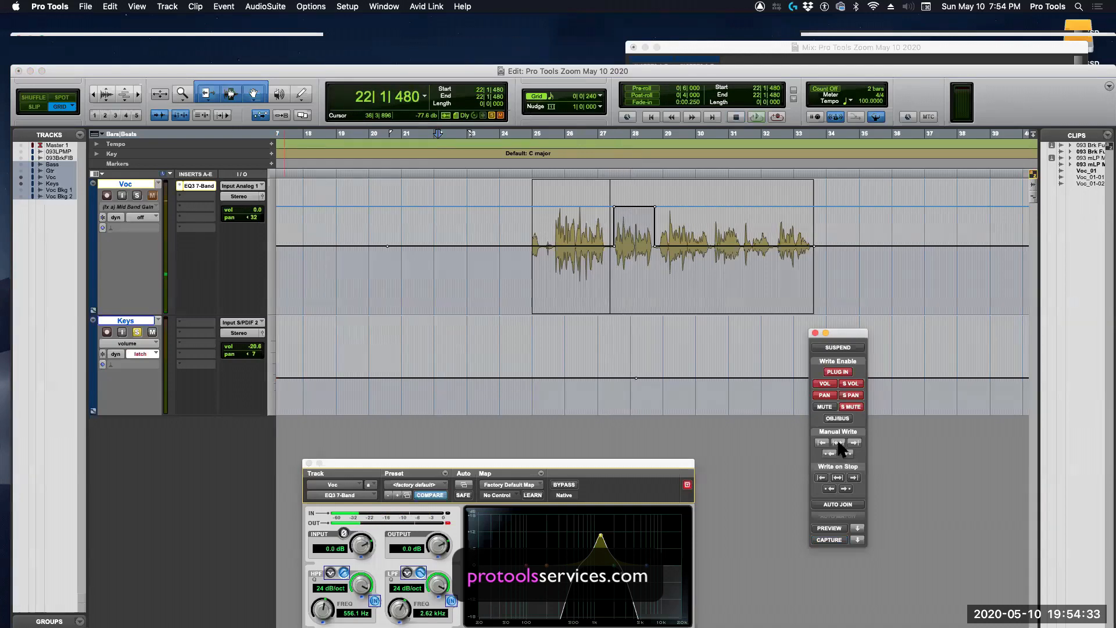
pyautogui.press('super+z')
# Step: Lower the Keys volume to about -18.5 dB during playback, write it to the track's start and end, and undo the pass
pyautogui.press('space')
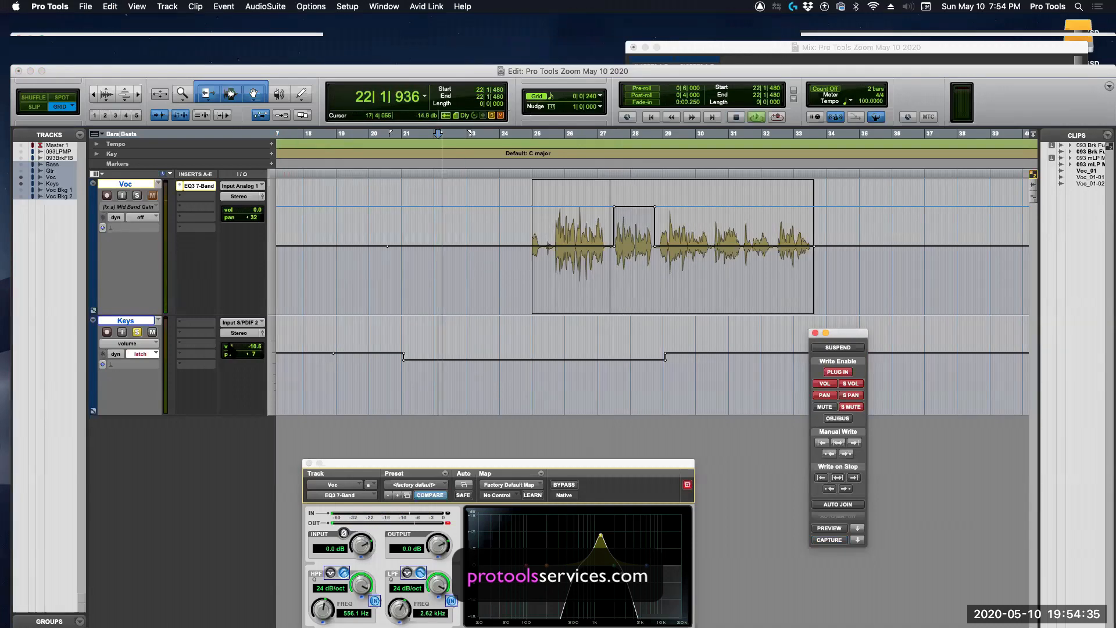
pyautogui.moveTo(228, 343); pyautogui.dragTo(231, 360)
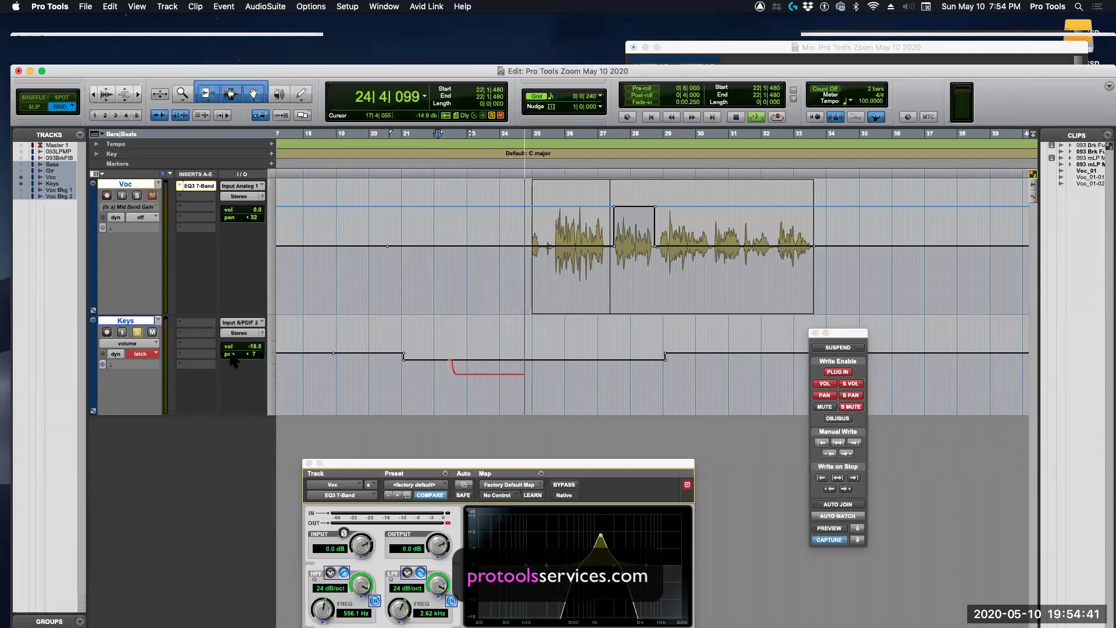
pyautogui.click(822, 443)
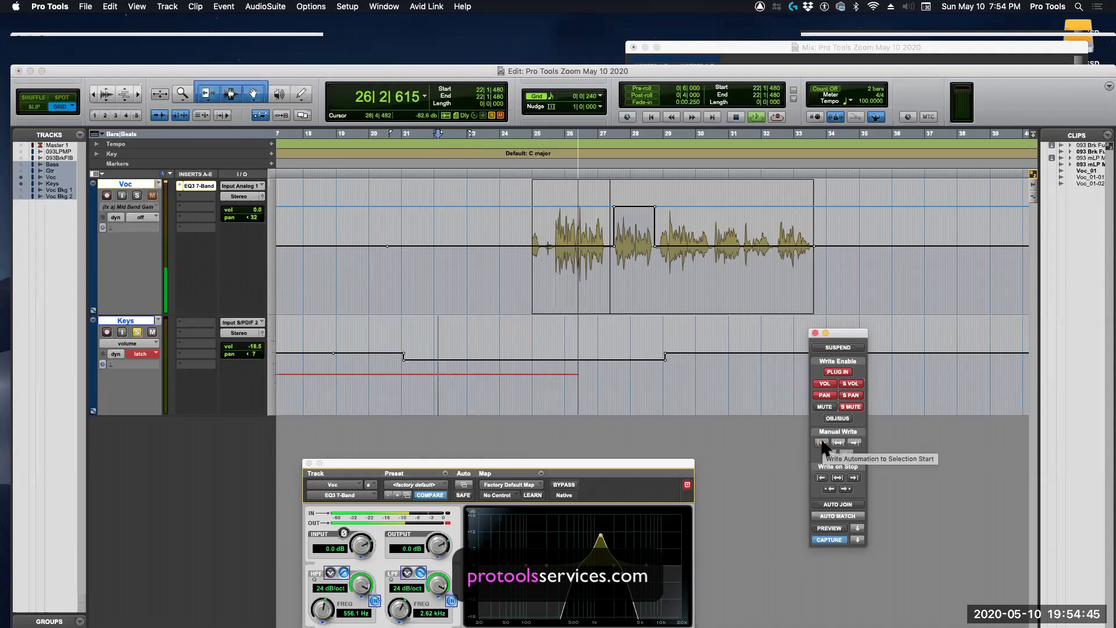
pyautogui.click(855, 443)
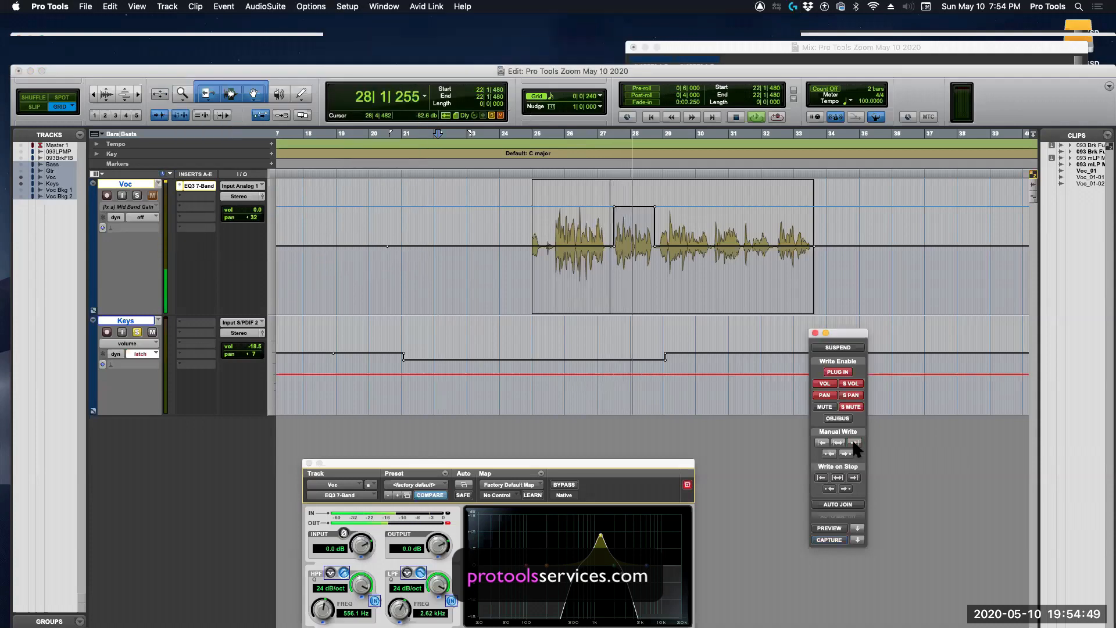
pyautogui.press('space')
pyautogui.press('super+z')
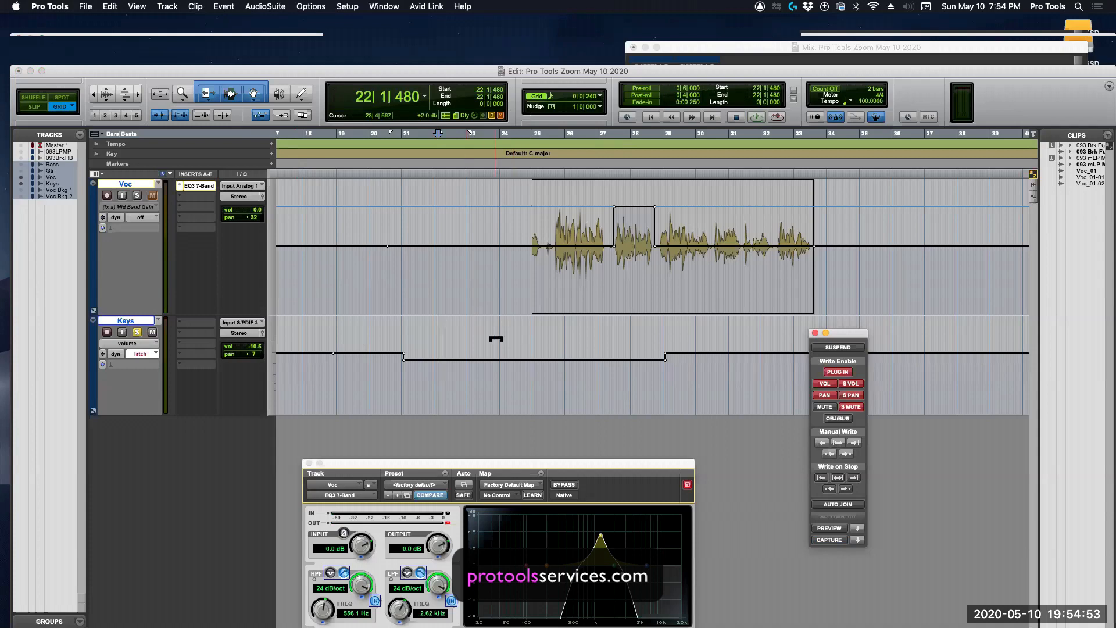
# Step: Select the Keys track's timeline from 23|4|000 to 31|3|000
pyautogui.click(495, 366)
pyautogui.moveTo(495, 365); pyautogui.dragTo(745, 392)
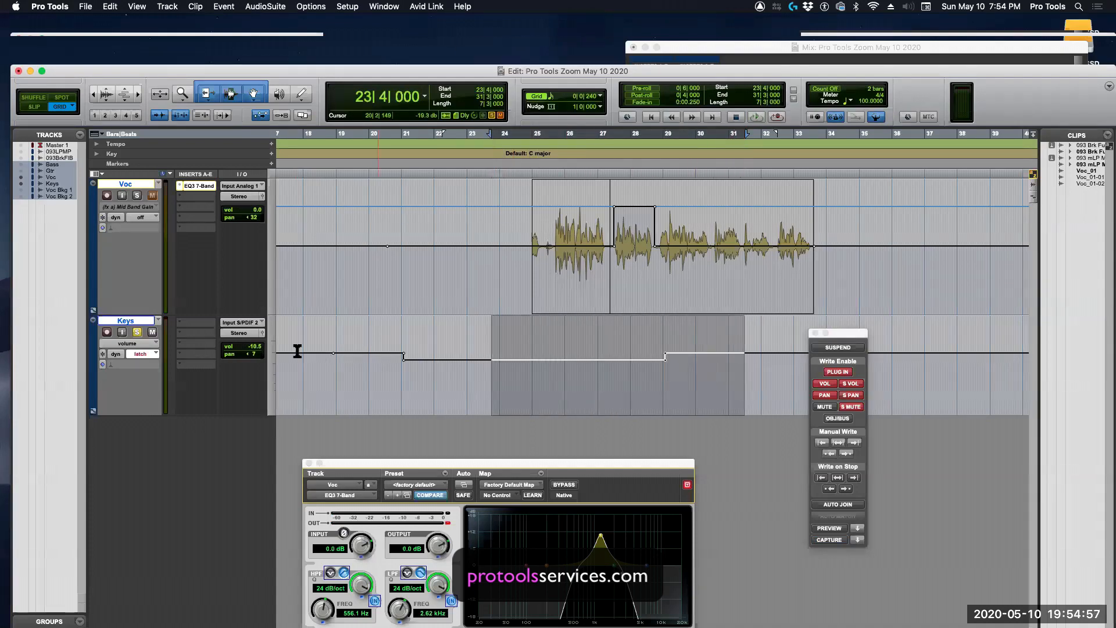
# Step: Lower the Keys volume to about -15.2 dB during playback, write it to the whole selection, and undo the pass
pyautogui.press('space')
pyautogui.moveTo(234, 347); pyautogui.dragTo(230, 347)
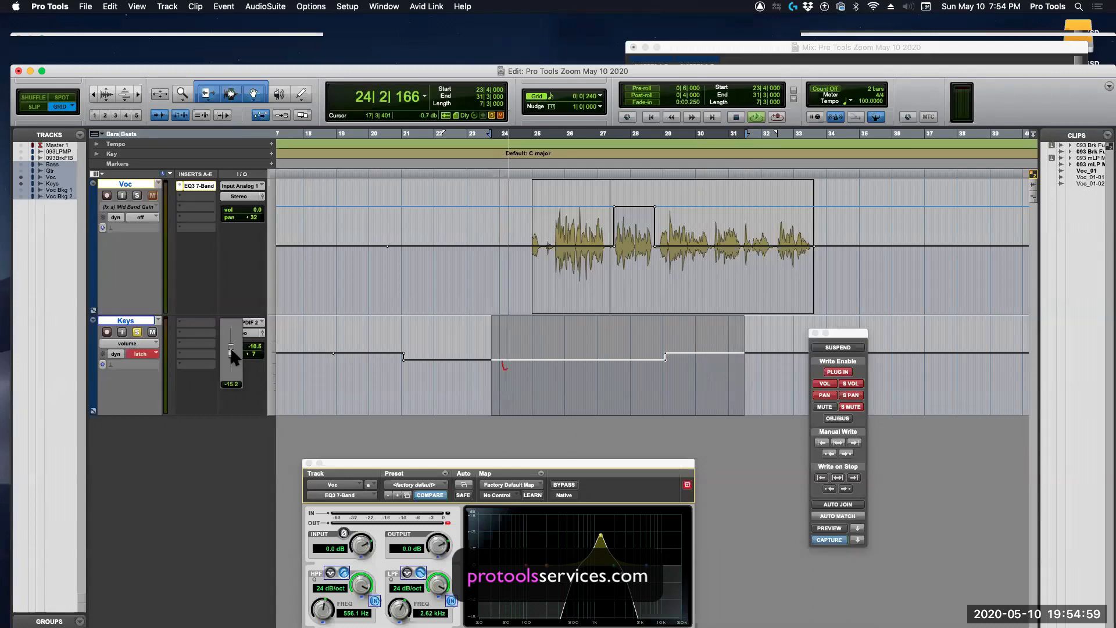
pyautogui.click(837, 444)
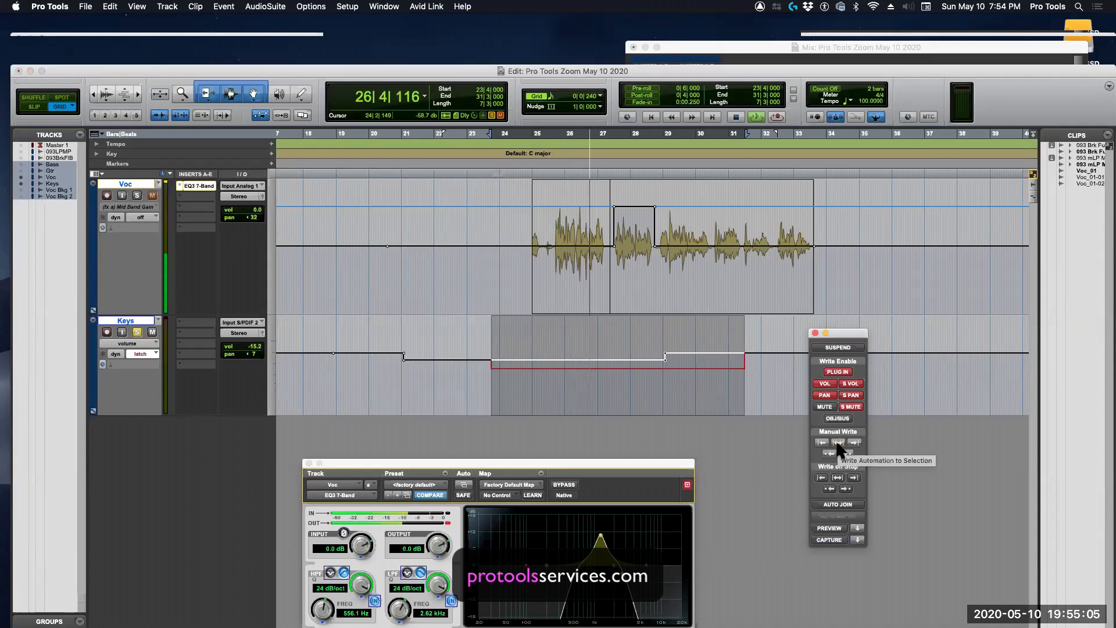
pyautogui.press('space')
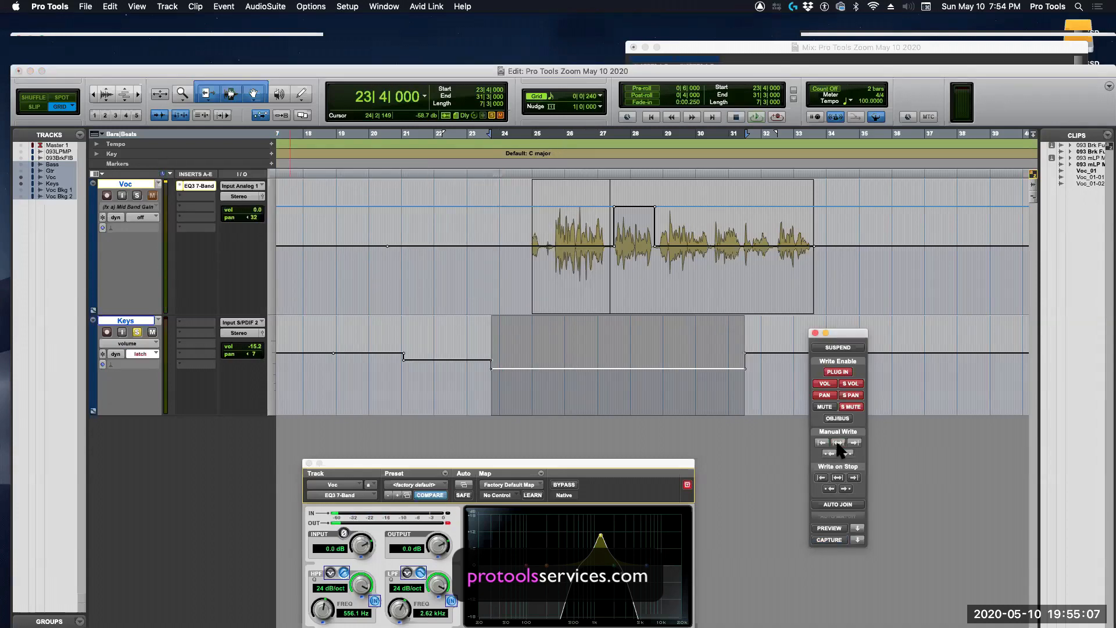
pyautogui.press('super+z')
# Step: During playback, write a Keys volume of about -19.7 dB back to the selection start, and ride it up to about -3.3 dB through the selection end
pyautogui.press('space')
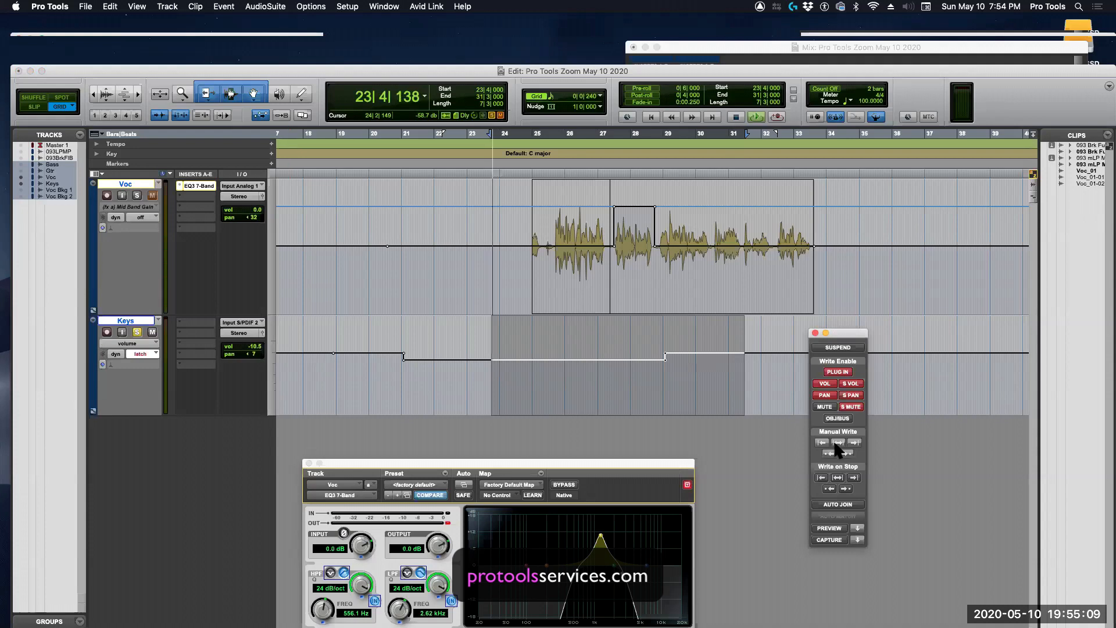
pyautogui.moveTo(243, 346); pyautogui.dragTo(246, 355)
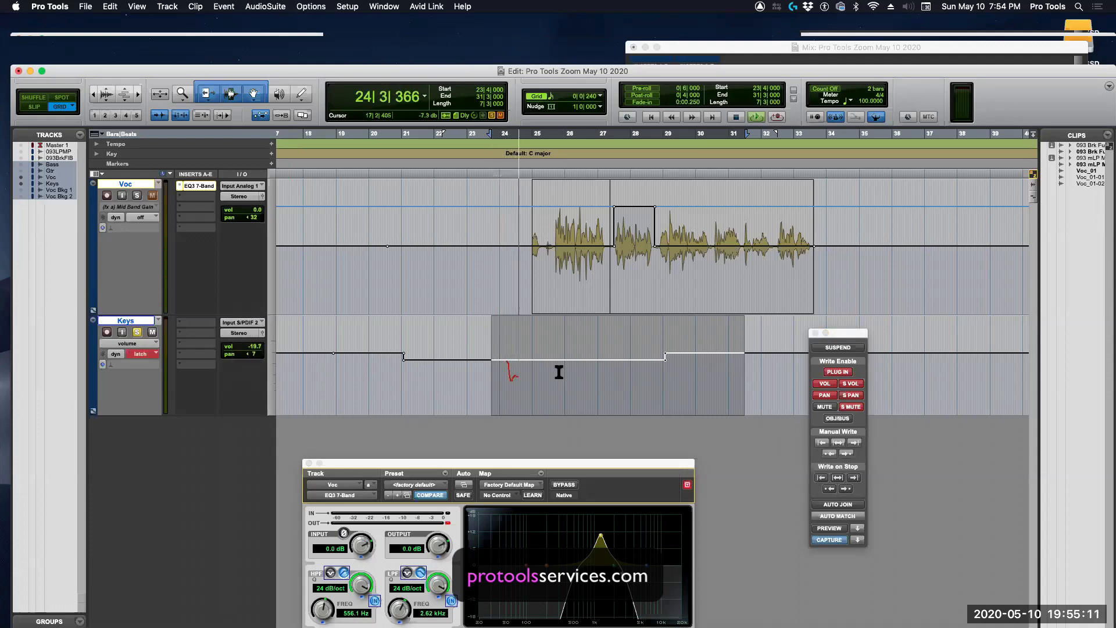
pyautogui.click(822, 443)
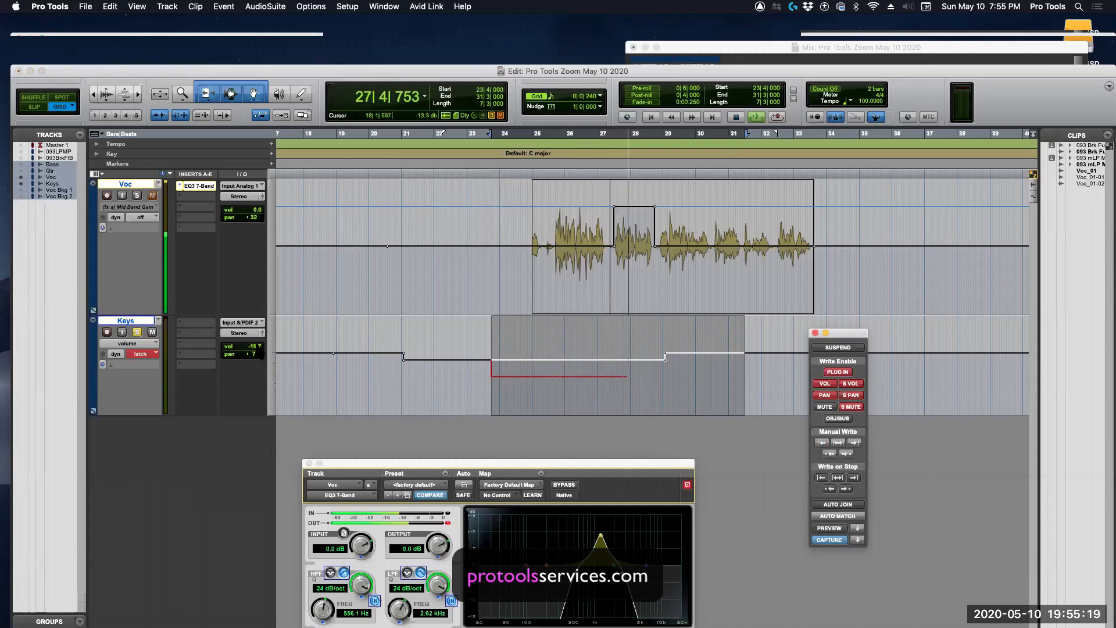
pyautogui.moveTo(247, 346); pyautogui.dragTo(279, 325)
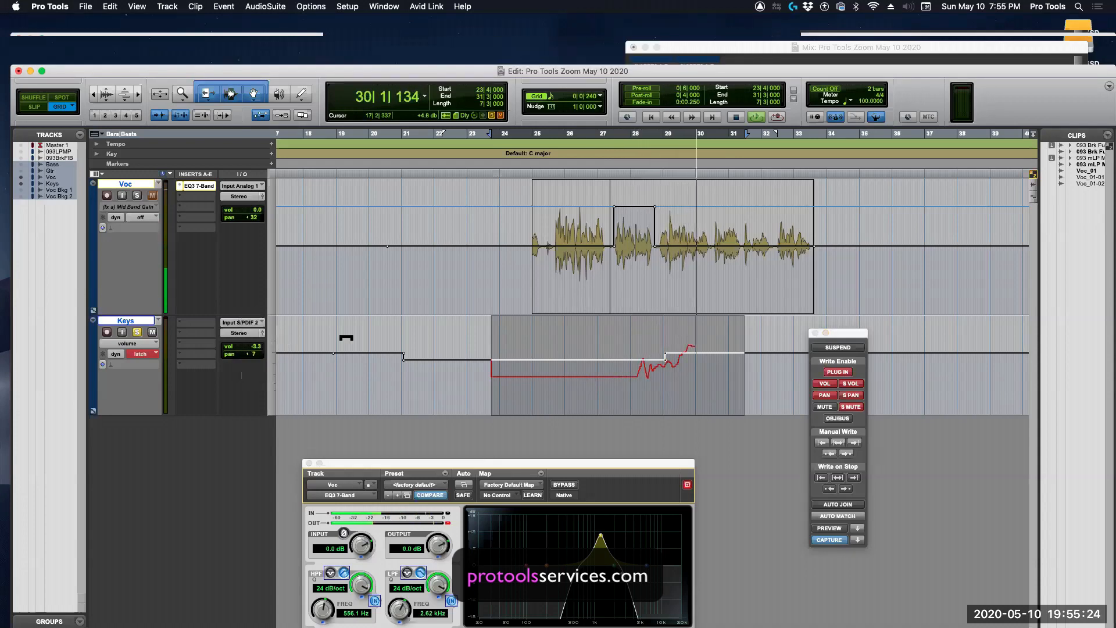
pyautogui.click(855, 443)
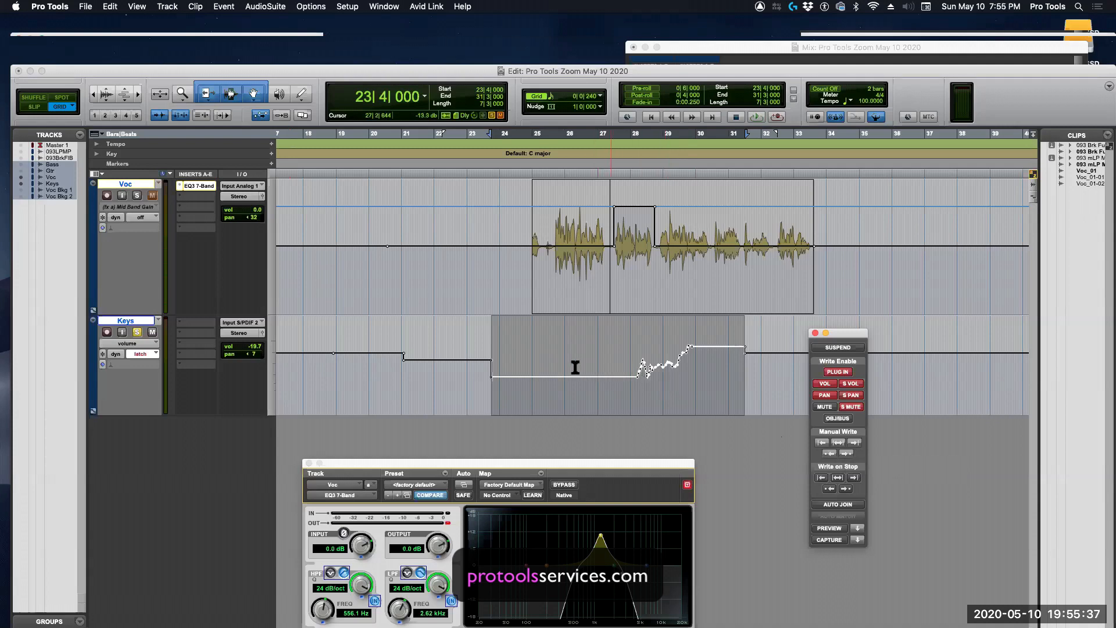
# Step: Clear the Keys selection and slightly lower the volume breakpoint at the start of the newly written automation
pyautogui.click(516, 365)
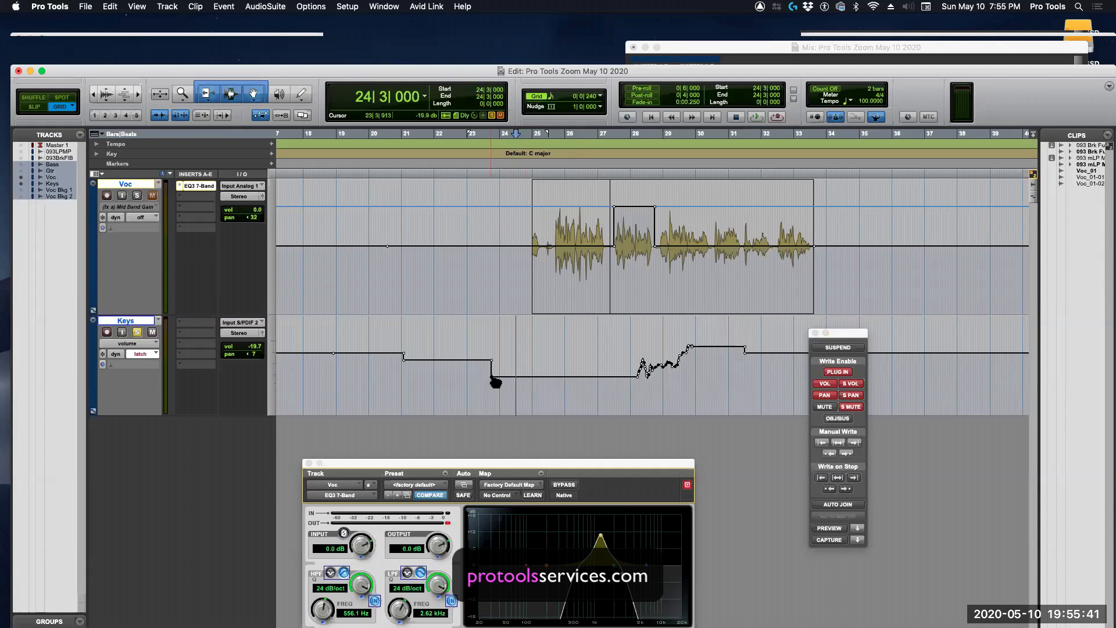
pyautogui.moveTo(493, 378)
pyautogui.mouseDown()
pyautogui.moveTo(523, 342)
pyautogui.moveTo(511, 329)
pyautogui.moveTo(492, 379)
pyautogui.mouseUp()
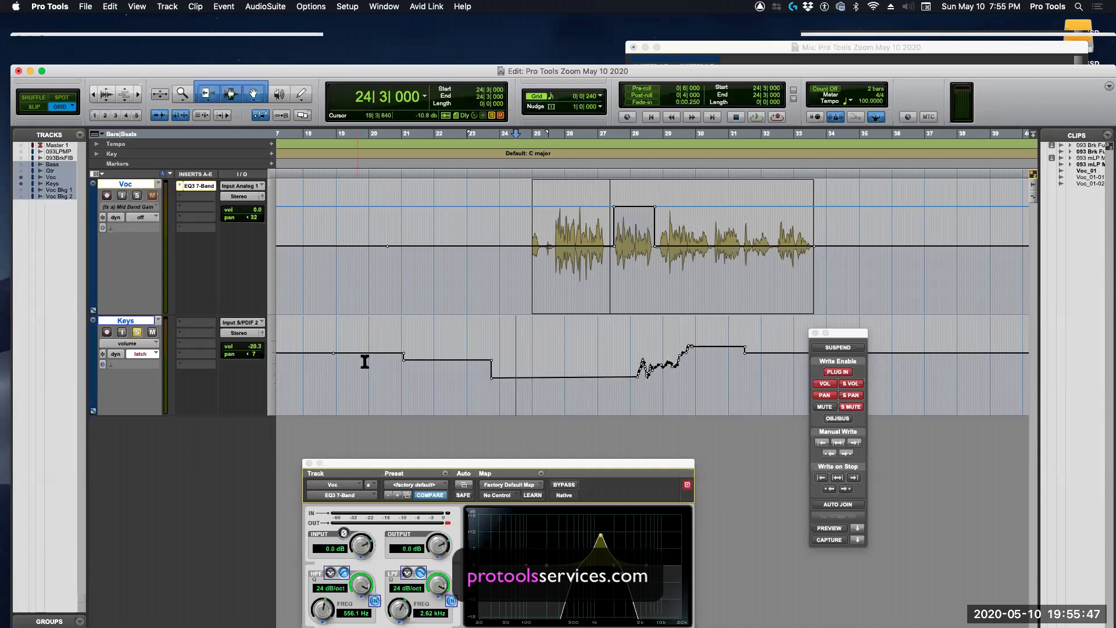
# Step: From 24|1|480, raise the Keys volume to about -13.7 dB during playback and write it forward to the next breakpoint
pyautogui.click(456, 373)
pyautogui.click(503, 373)
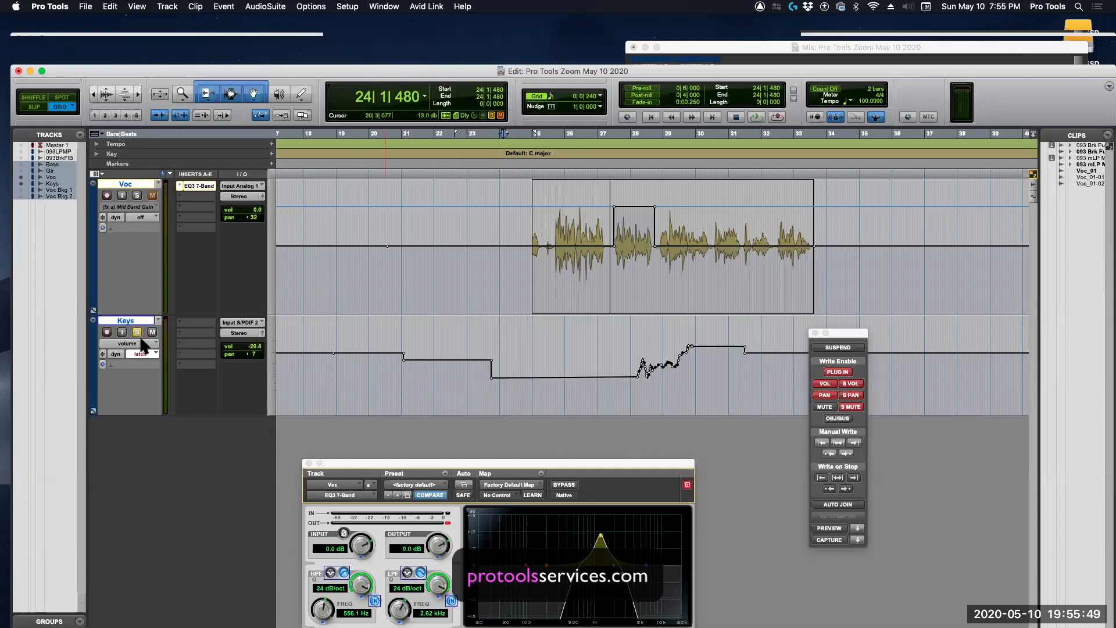
pyautogui.press('space')
pyautogui.moveTo(230, 349); pyautogui.dragTo(231, 347)
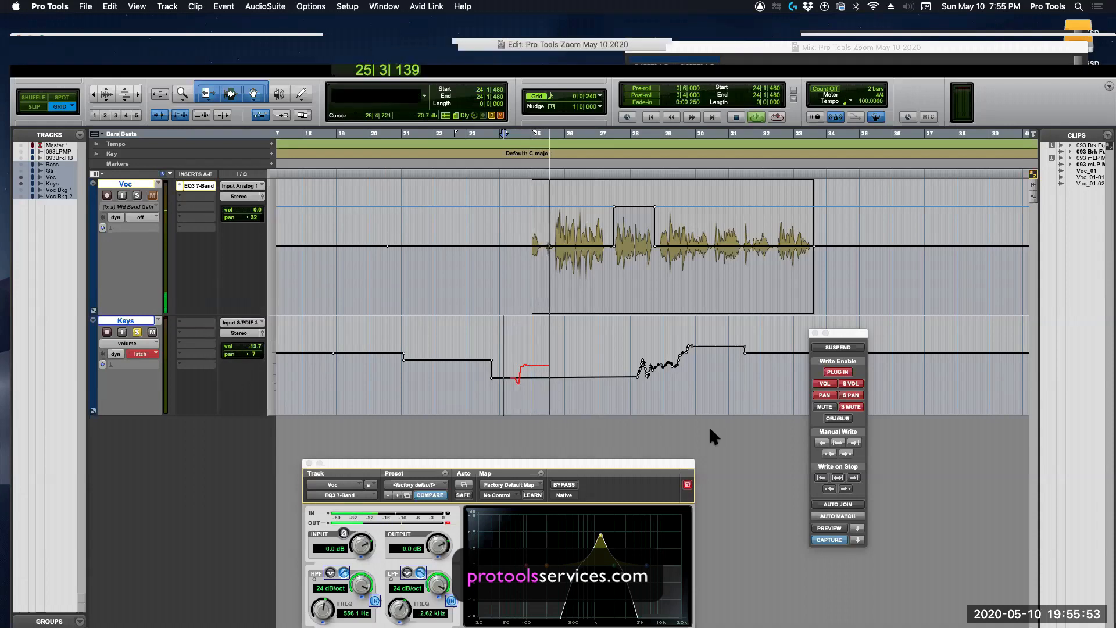
pyautogui.click(846, 454)
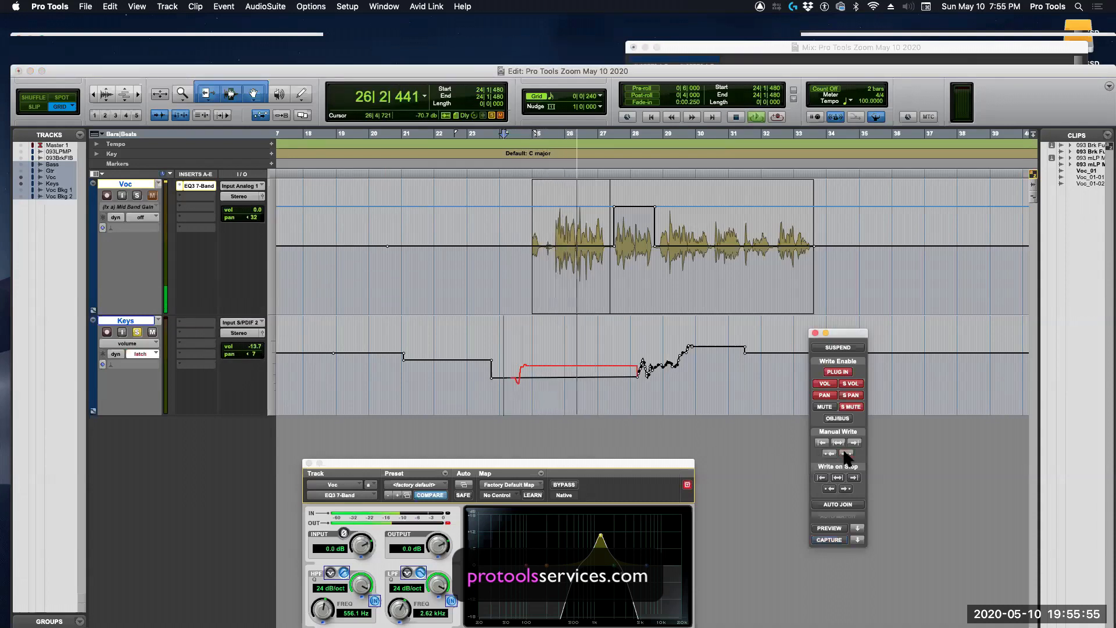
pyautogui.press('space')
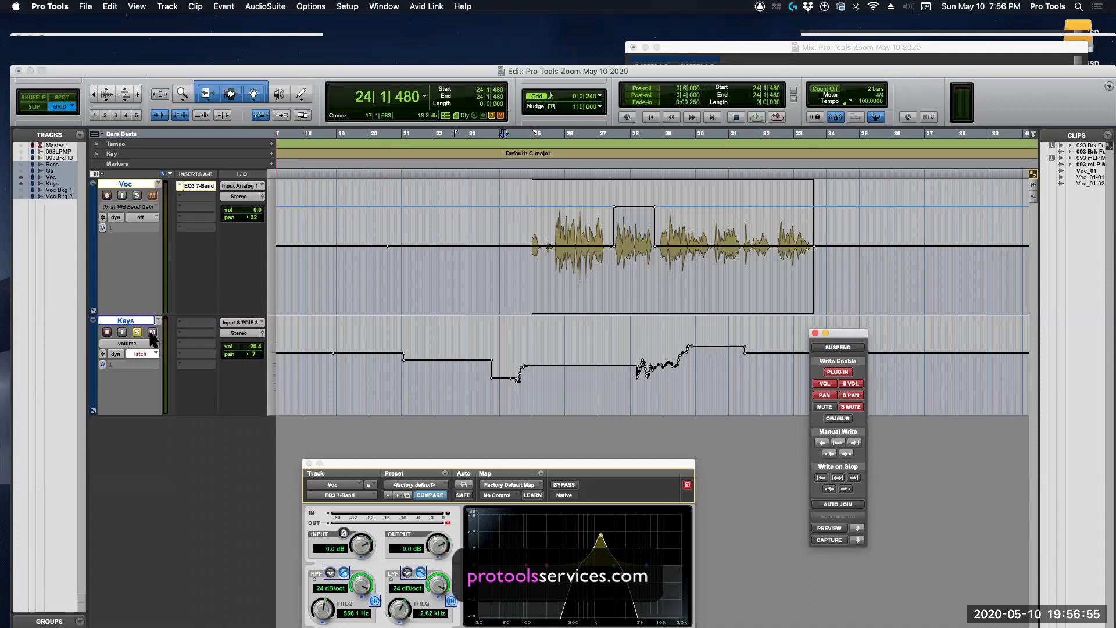
# Step: Show all the tracks and place the edit cursor at 176|3|000 in the empty timeline beyond the clips
pyautogui.keyDown('alt'); pyautogui.click(22, 187); pyautogui.keyUp('alt')
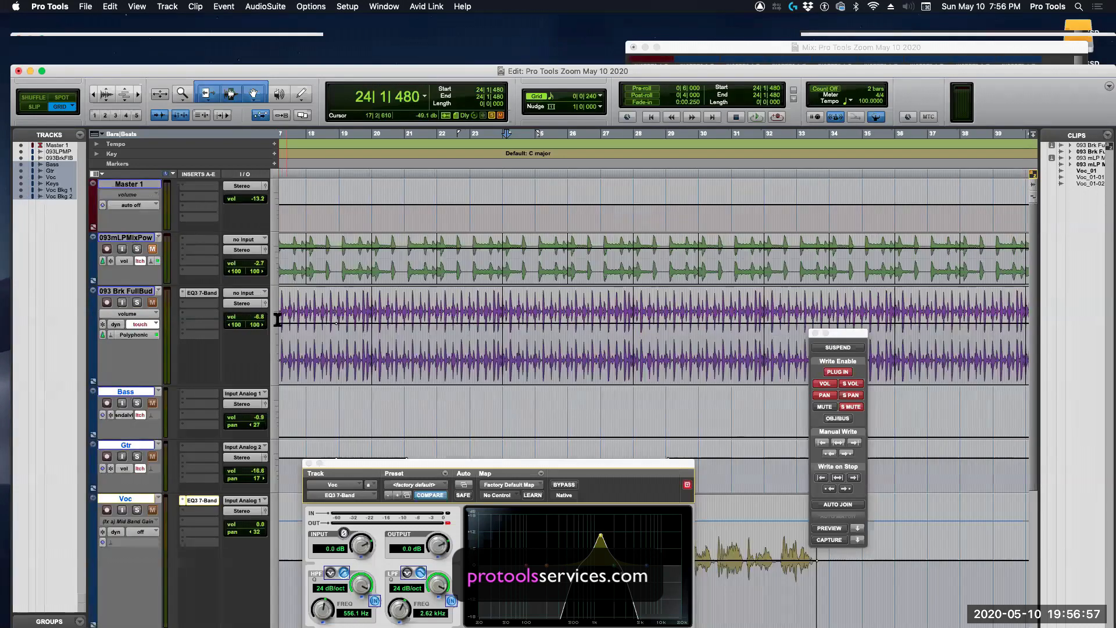
pyautogui.press('super+bracketleft')
pyautogui.press('super+bracketleft')
pyautogui.press('super+bracketleft')
pyautogui.press('super+bracketleft')
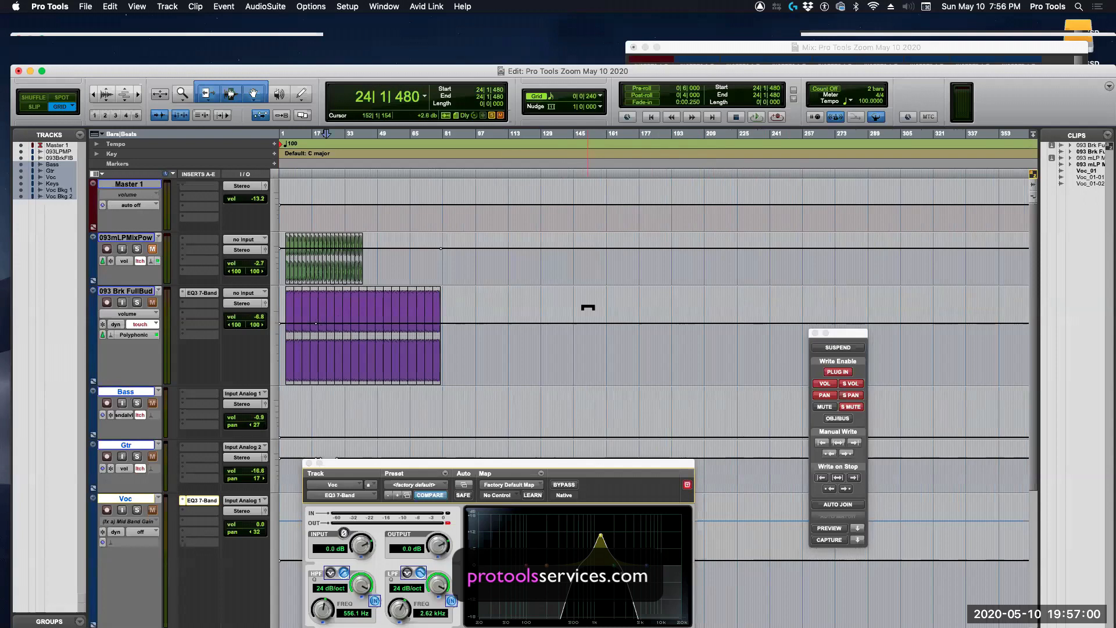
pyautogui.click(638, 325)
pyautogui.press('super+bracketright')
pyautogui.press('super+bracketright')
pyautogui.press('super+bracketright')
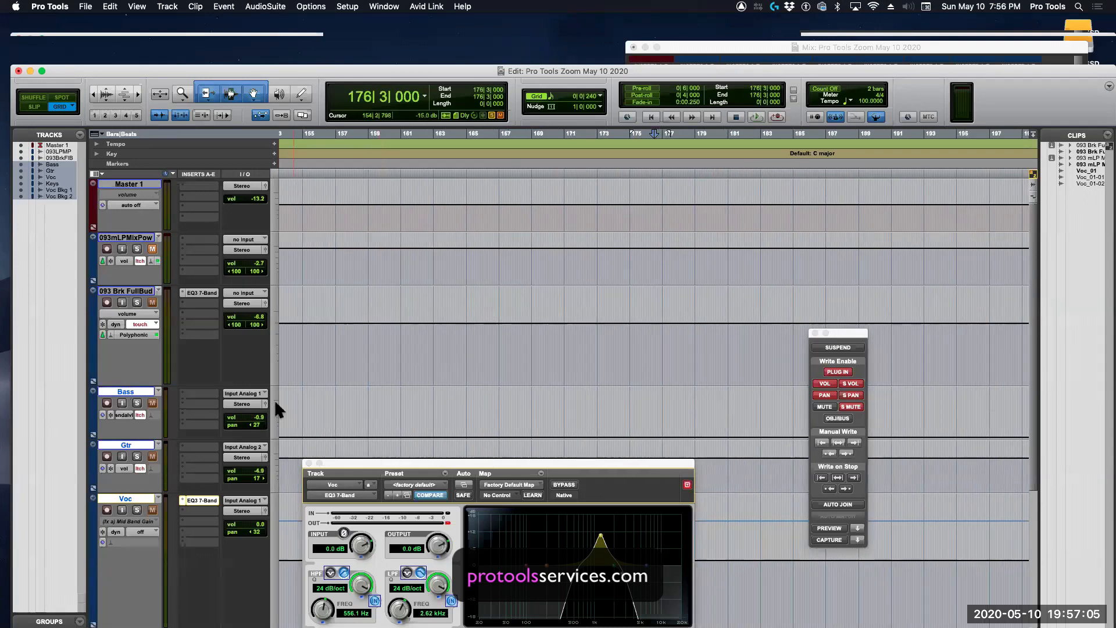
# Step: Make room for all the tracks by hiding the Tempo and Key rulers and closing the EQ3 7-Band window
pyautogui.scroll(-2, 274, 400)
pyautogui.scroll(-2, 281, 279)
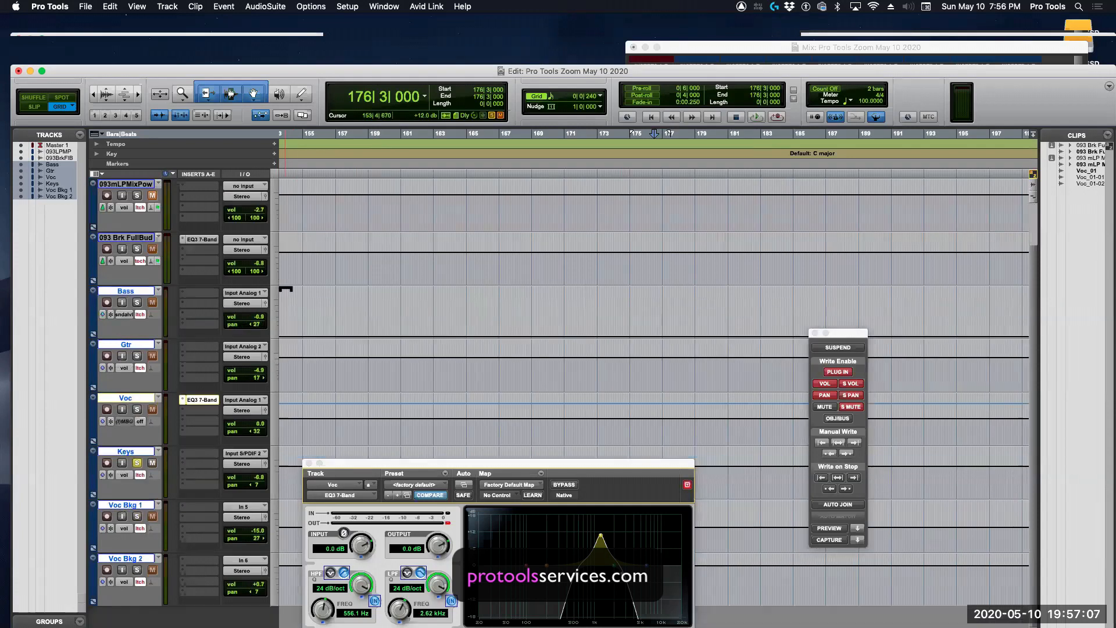
pyautogui.scroll(2, 285, 287)
pyautogui.keyDown('alt'); pyautogui.click(126, 154); pyautogui.keyUp('alt')
pyautogui.keyDown('alt'); pyautogui.click(125, 143); pyautogui.keyUp('alt')
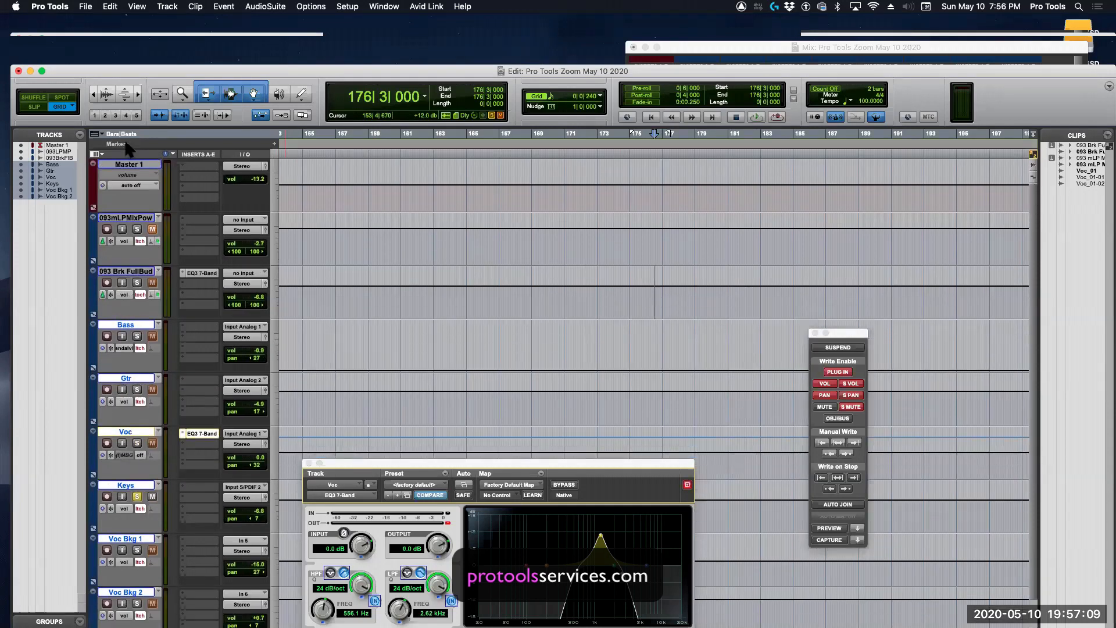
pyautogui.click(308, 463)
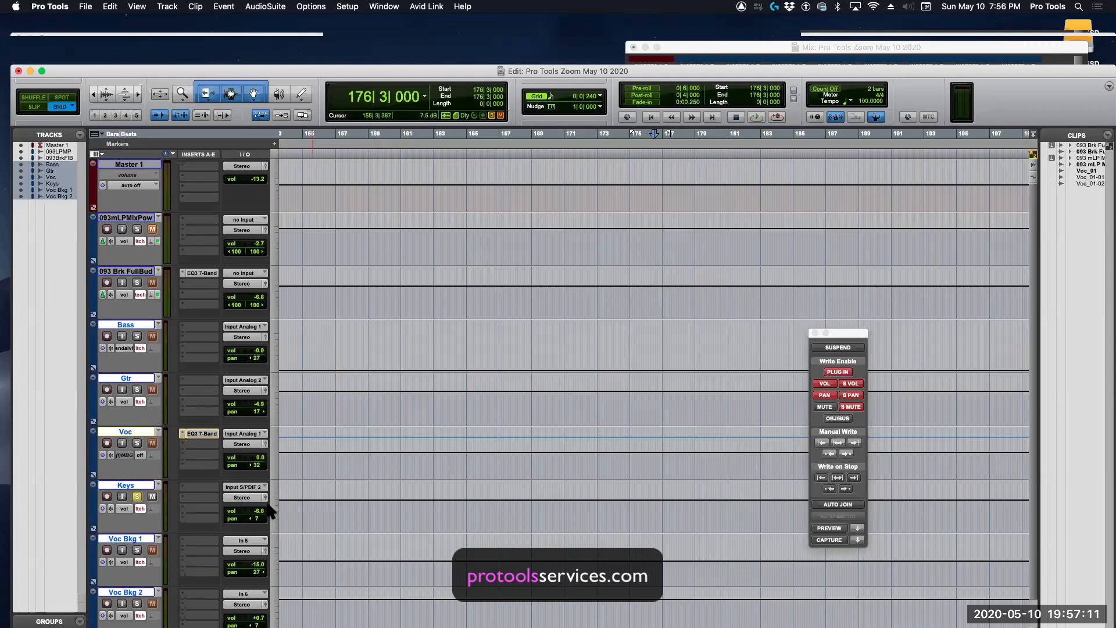
# Step: Place the edit cursor at 154|3|240 and set every track to latch automation mode
pyautogui.click(368, 293)
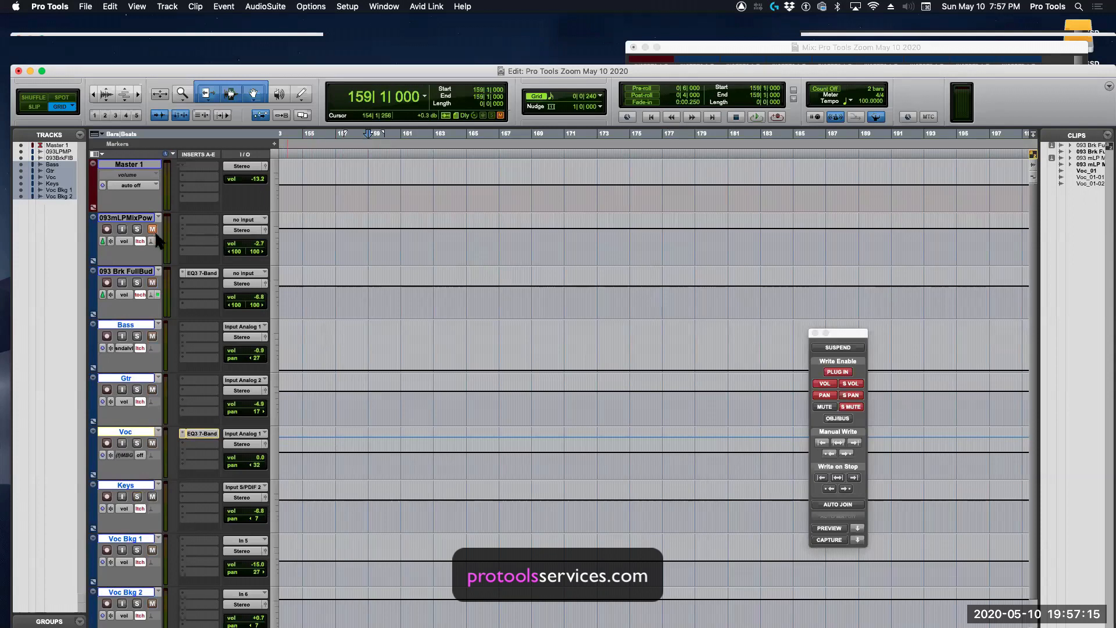
pyautogui.click(296, 301)
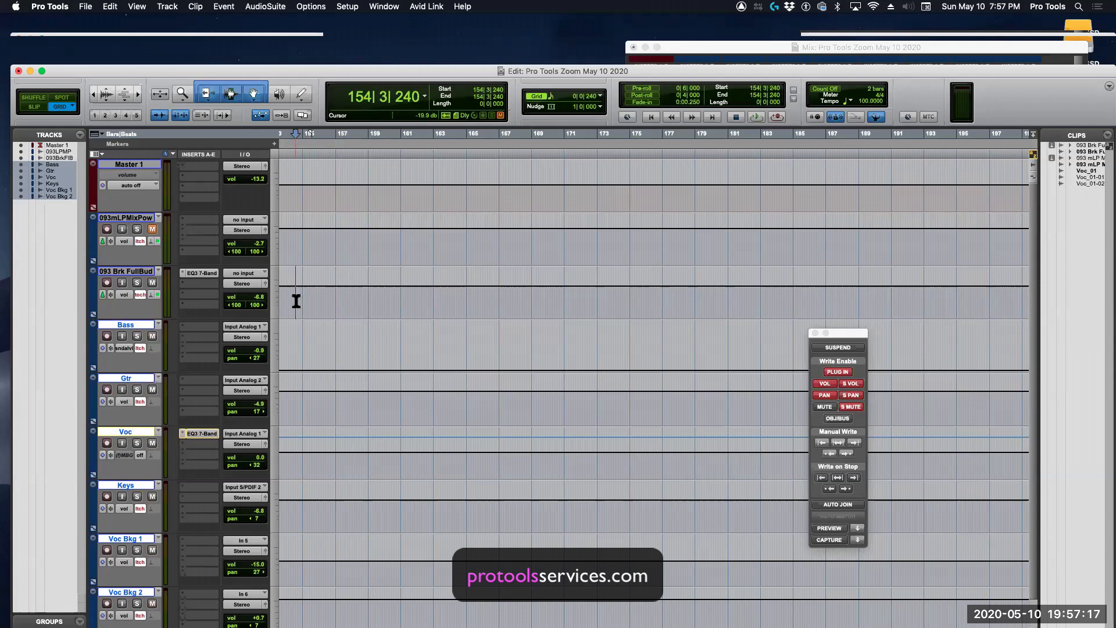
pyautogui.click(140, 295)
pyautogui.keyDown('alt'); pyautogui.click(158, 308); pyautogui.keyUp('alt')
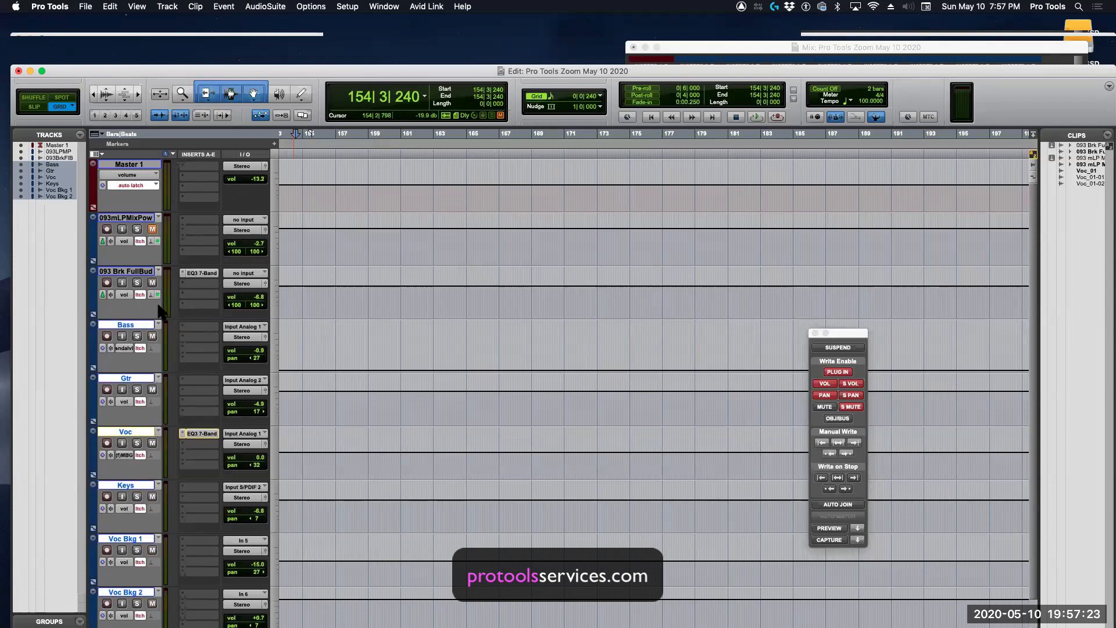
# Step: Start playback and lower 093 Brk FullBud to about -24.0 dB, 093mLPMixPow to about -12.6 dB and Master 1 to about -29.0 dB
pyautogui.press('space')
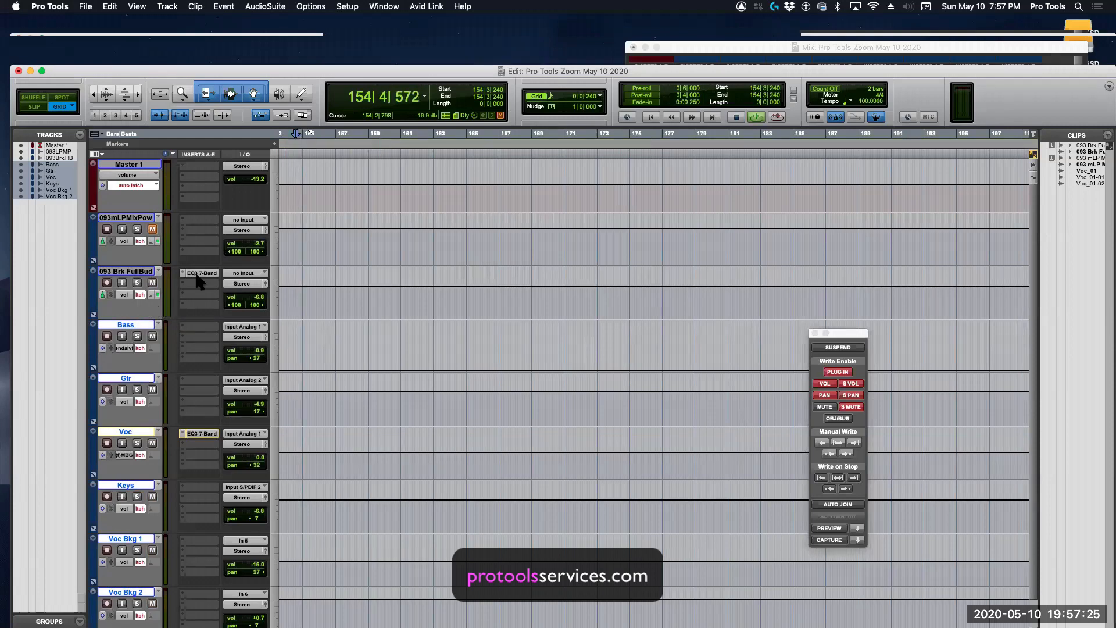
pyautogui.moveTo(244, 297); pyautogui.dragTo(240, 312)
pyautogui.moveTo(245, 254); pyautogui.dragTo(241, 246)
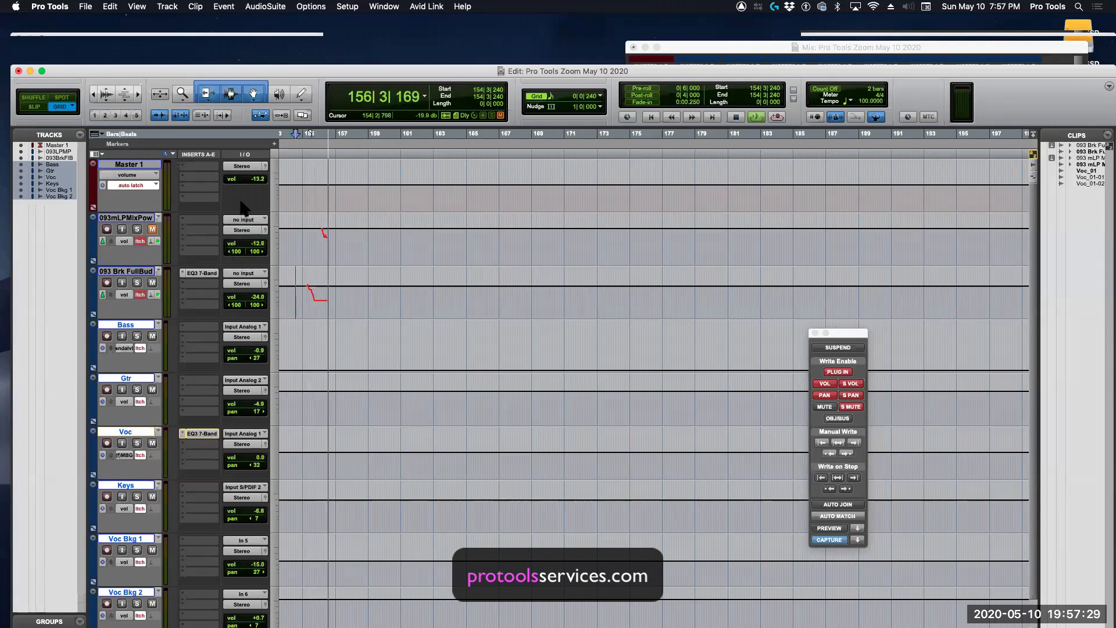
pyautogui.moveTo(244, 184); pyautogui.dragTo(242, 188)
# Step: Lower Gtr to about -12.1 dB, Voc to -13.8, Keys to -20.9, Voc Bkg 1 to -33.0 and Voc Bkg 2 to minus infinity
pyautogui.moveTo(254, 403); pyautogui.dragTo(253, 413)
pyautogui.moveTo(250, 458); pyautogui.dragTo(251, 468)
pyautogui.moveTo(249, 511); pyautogui.dragTo(246, 520)
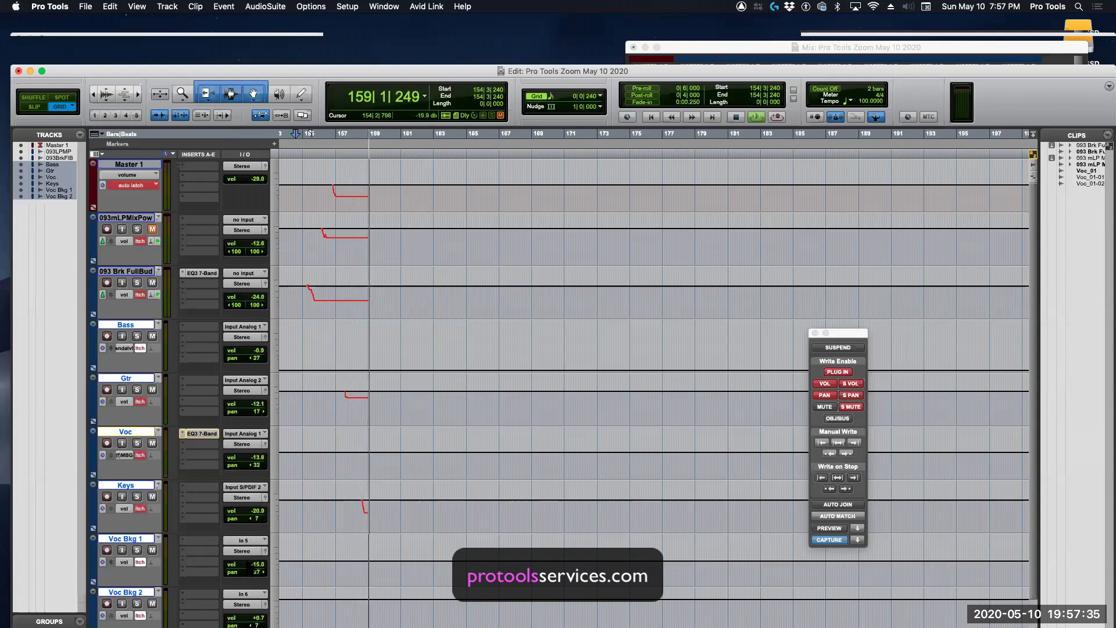
pyautogui.moveTo(247, 565); pyautogui.dragTo(245, 571)
pyautogui.moveTo(245, 618); pyautogui.dragTo(245, 627)
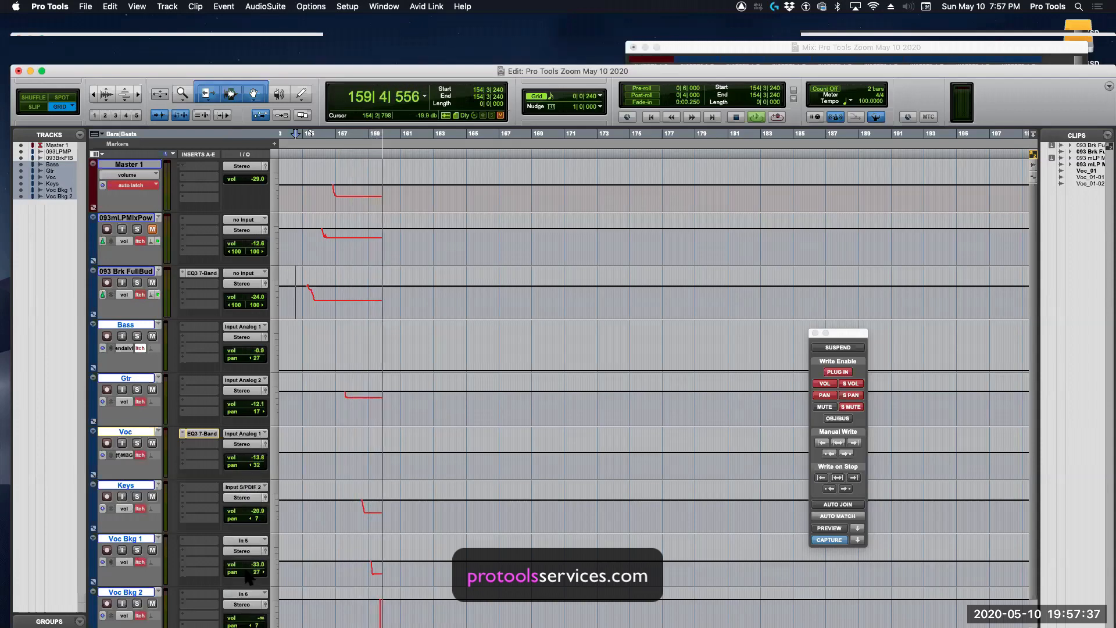
# Step: Select the 093mLPMixPow and 093 Brk FullBud tracks and write their latched automation back to the start
pyautogui.click(127, 218)
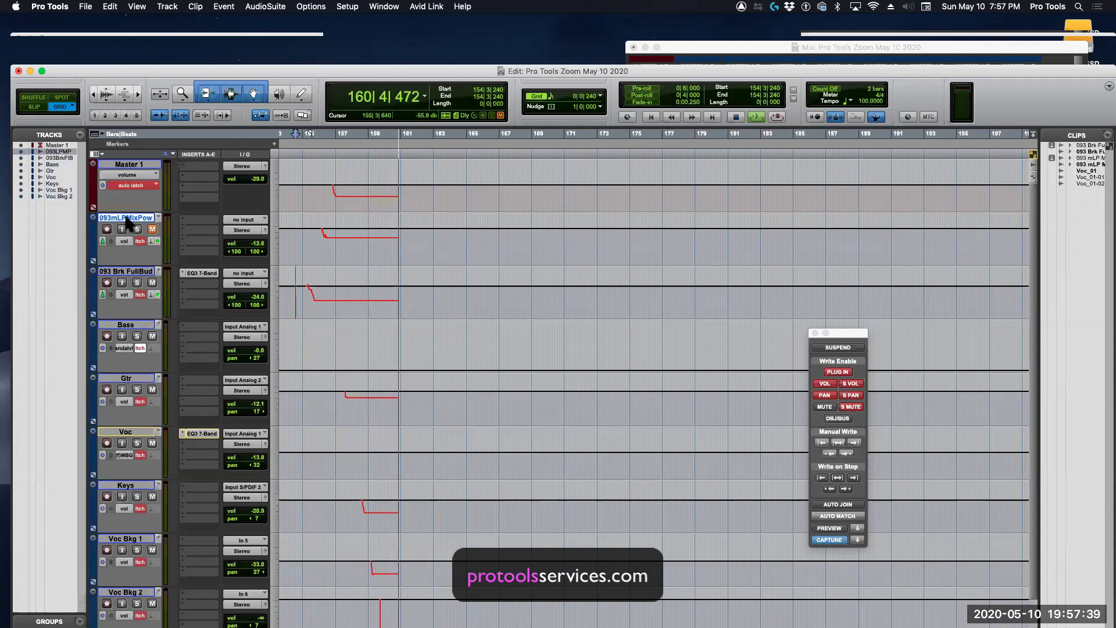
pyautogui.keyDown('shift'); pyautogui.click(125, 271); pyautogui.keyUp('shift')
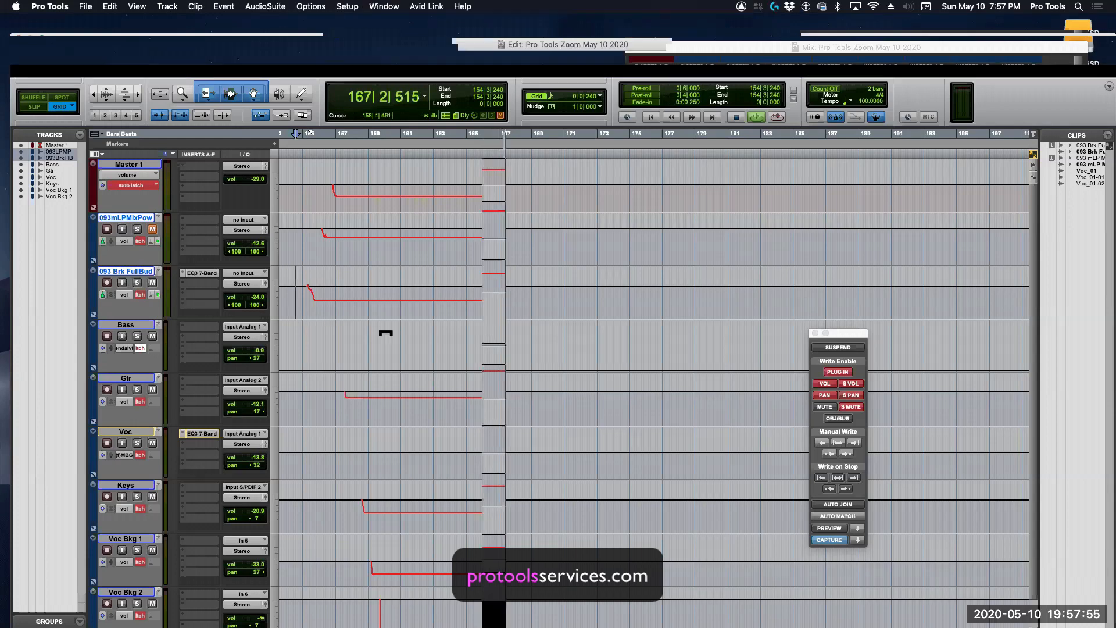
pyautogui.click(822, 443)
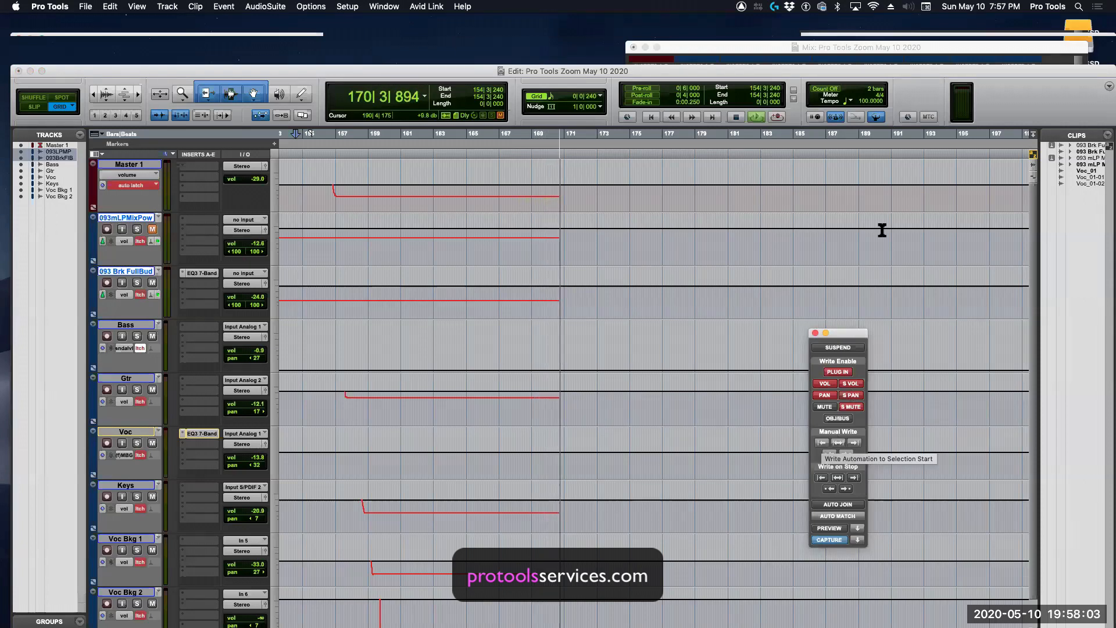
# Step: Select only the Master 1 track and write its latched automation across the whole timeline
pyautogui.click(622, 73)
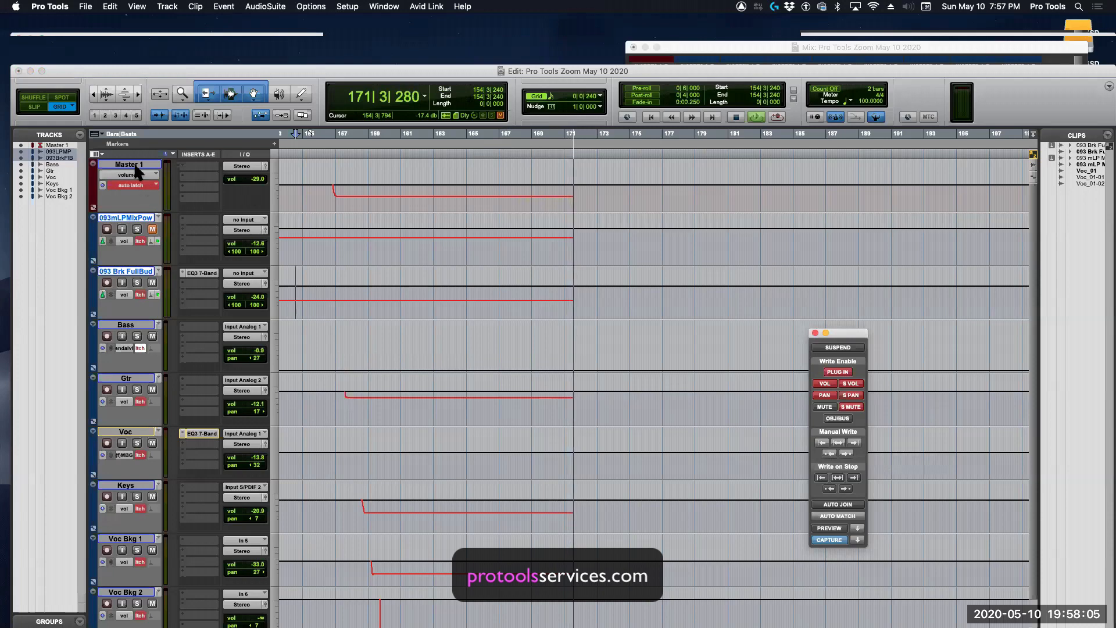
pyautogui.click(133, 166)
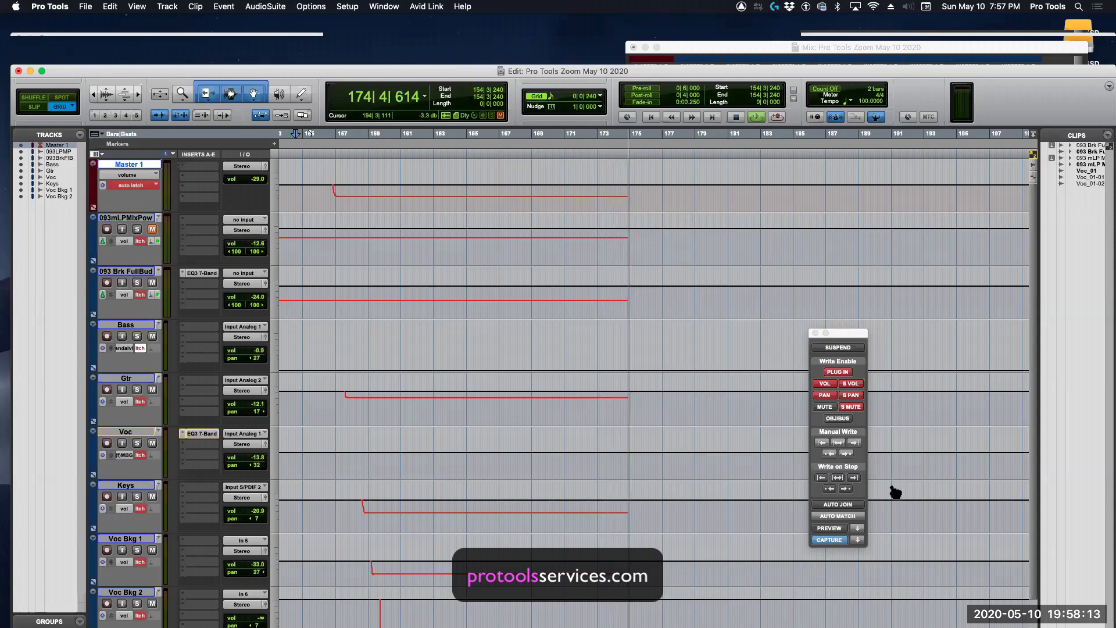
pyautogui.click(838, 443)
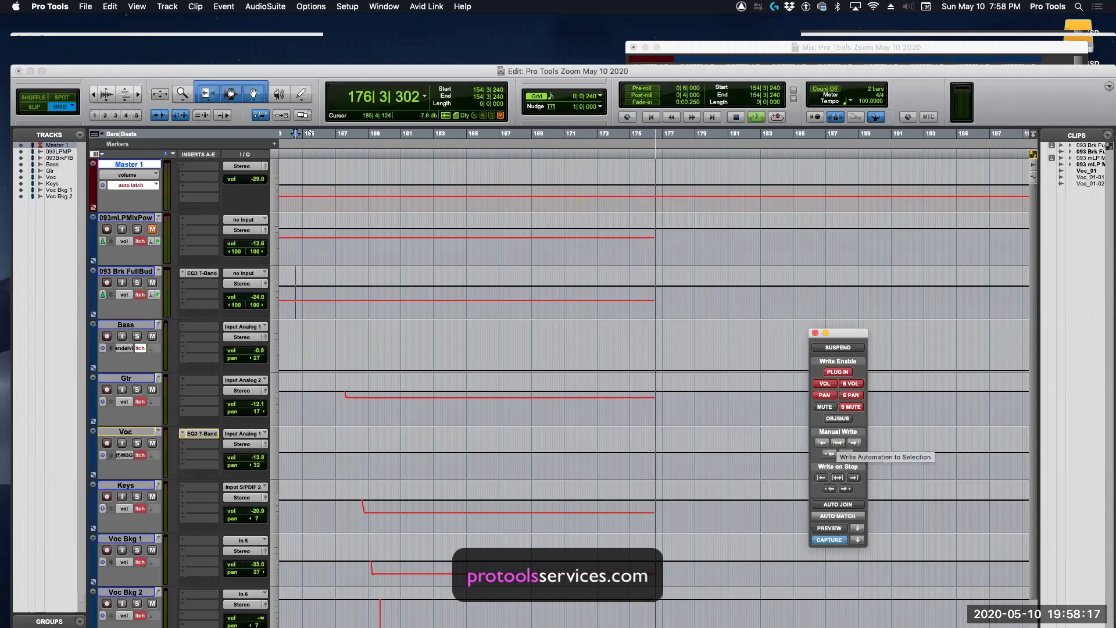
# Step: Select Voc, Voc Bkg 1 and Voc Bkg 2, write their latched automation through to the end, and stop playback
pyautogui.click(126, 432)
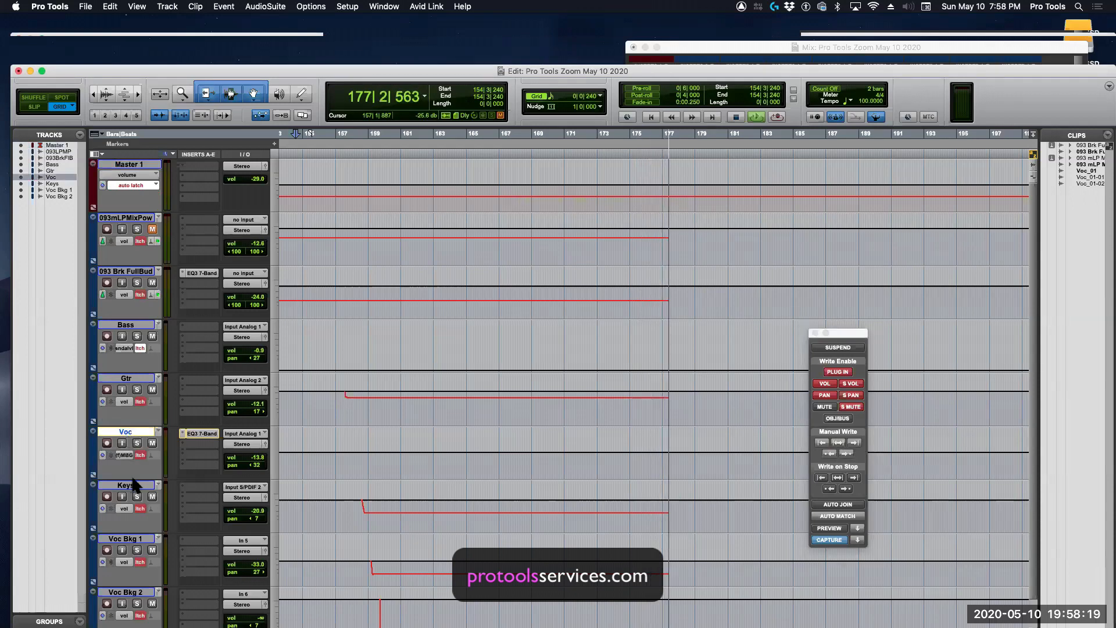
pyautogui.keyDown('super'); pyautogui.click(140, 538); pyautogui.keyUp('super')
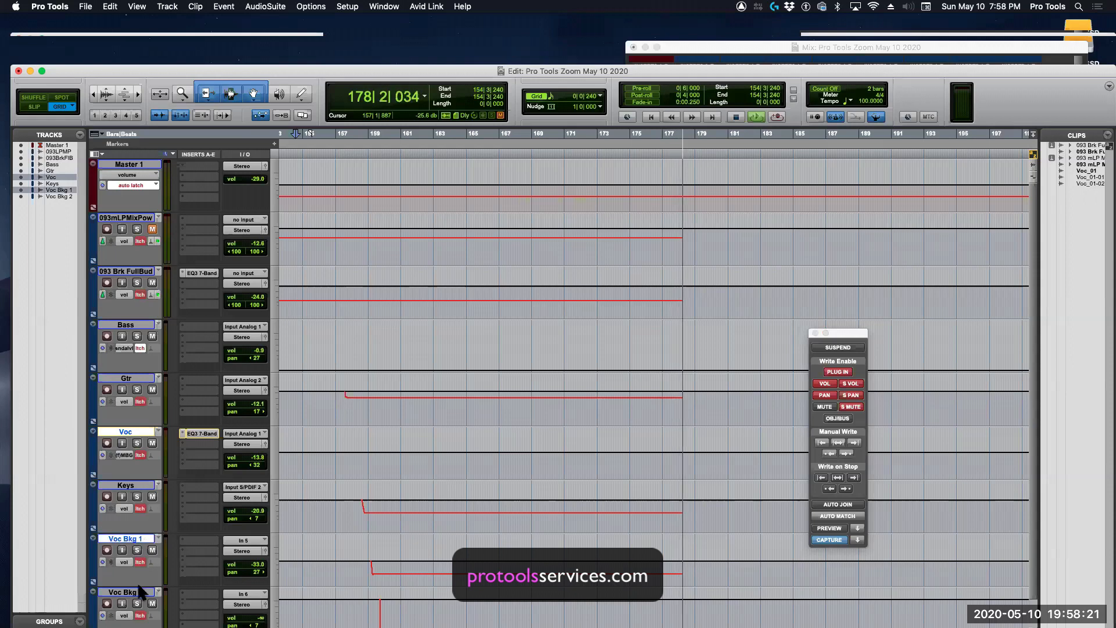
pyautogui.keyDown('super'); pyautogui.click(137, 591); pyautogui.keyUp('super')
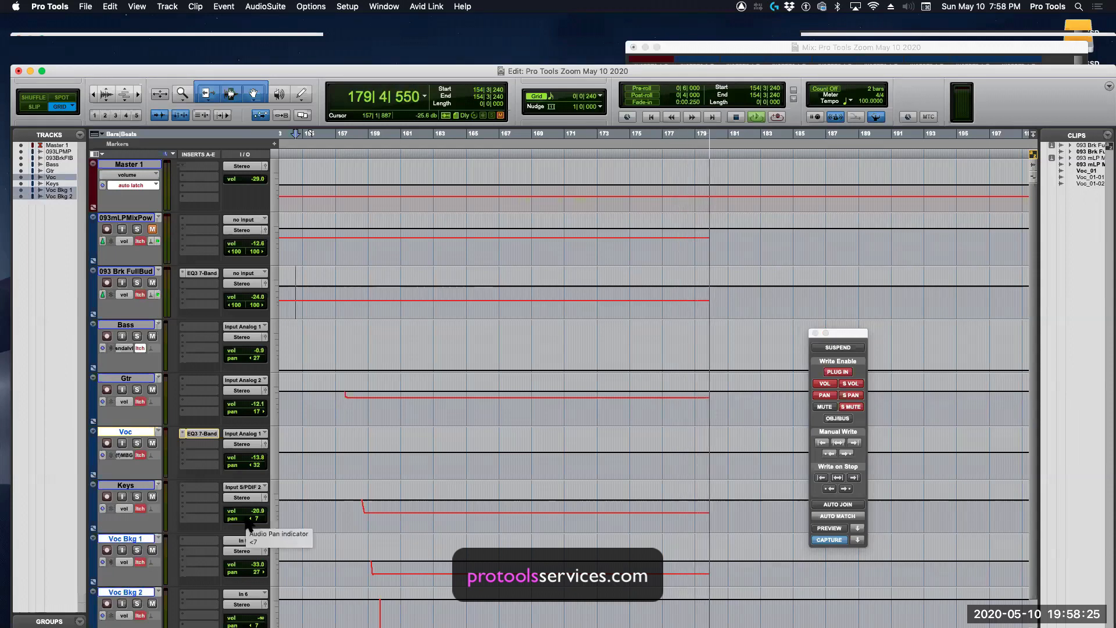
pyautogui.click(854, 443)
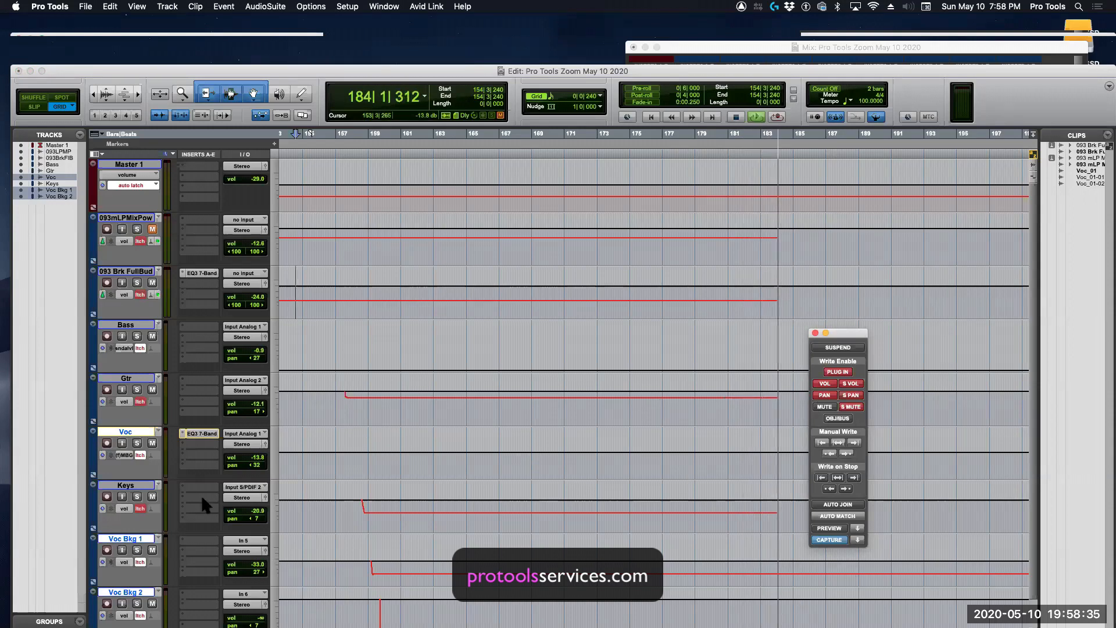
pyautogui.scroll(-1, 198, 497)
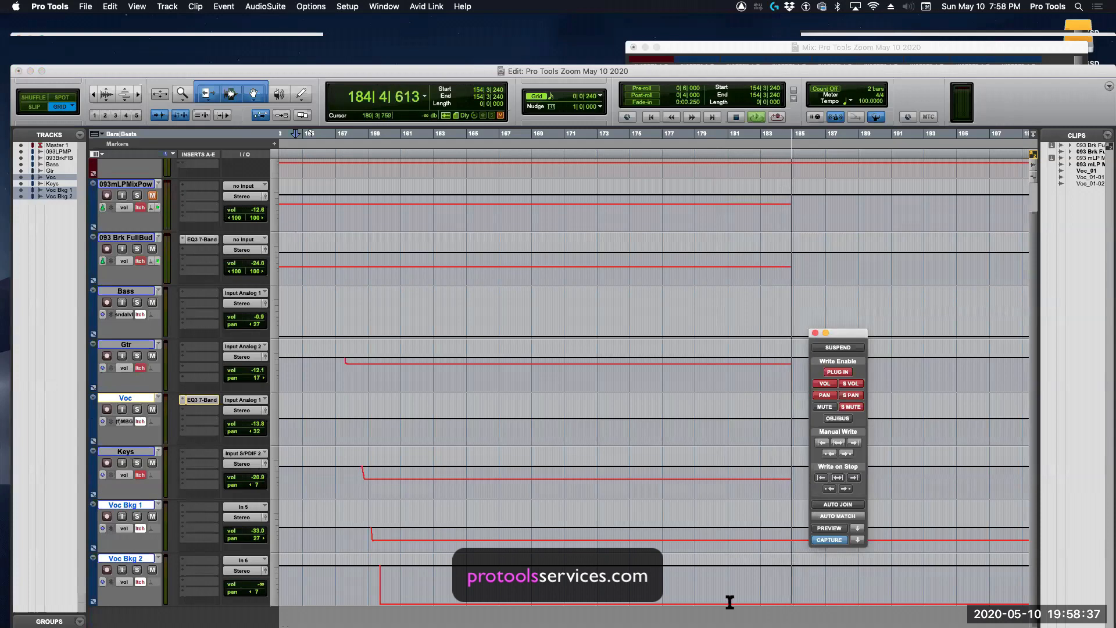
pyautogui.press('space')
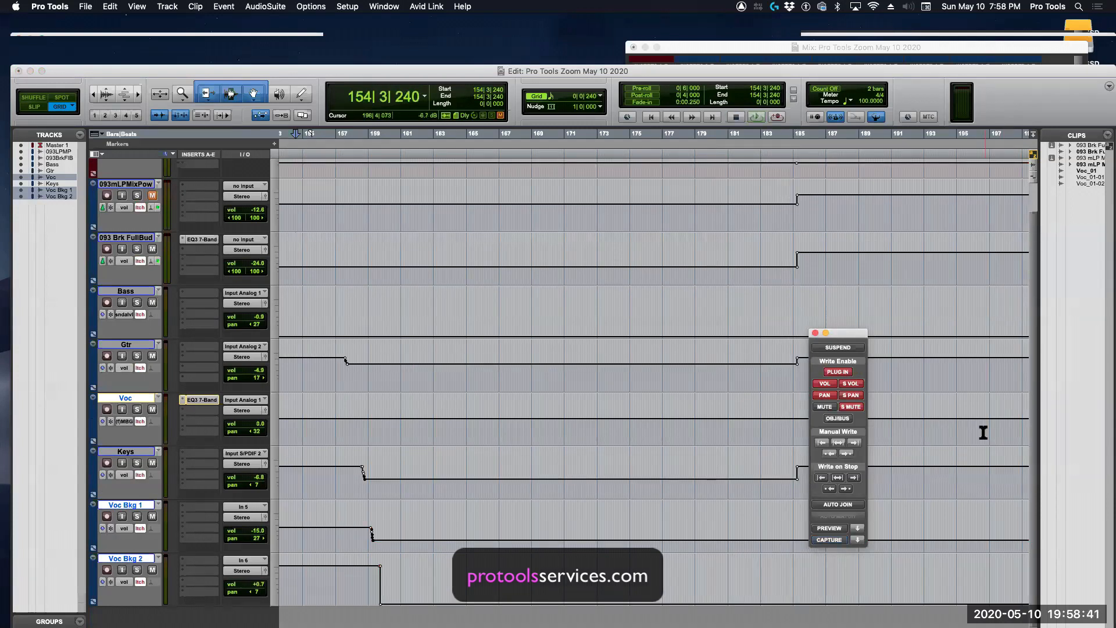
# Step: Open and enlarge the Undo History window to review the list of operations, and move it off the Edit window
pyautogui.scroll(2, 668, 314)
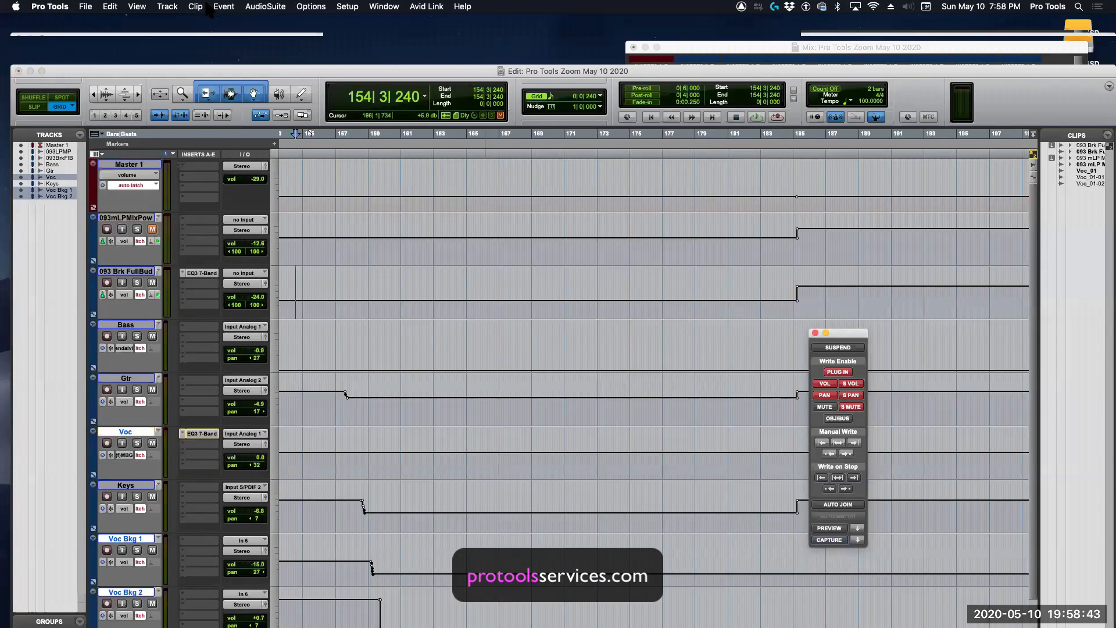
pyautogui.click(385, 7)
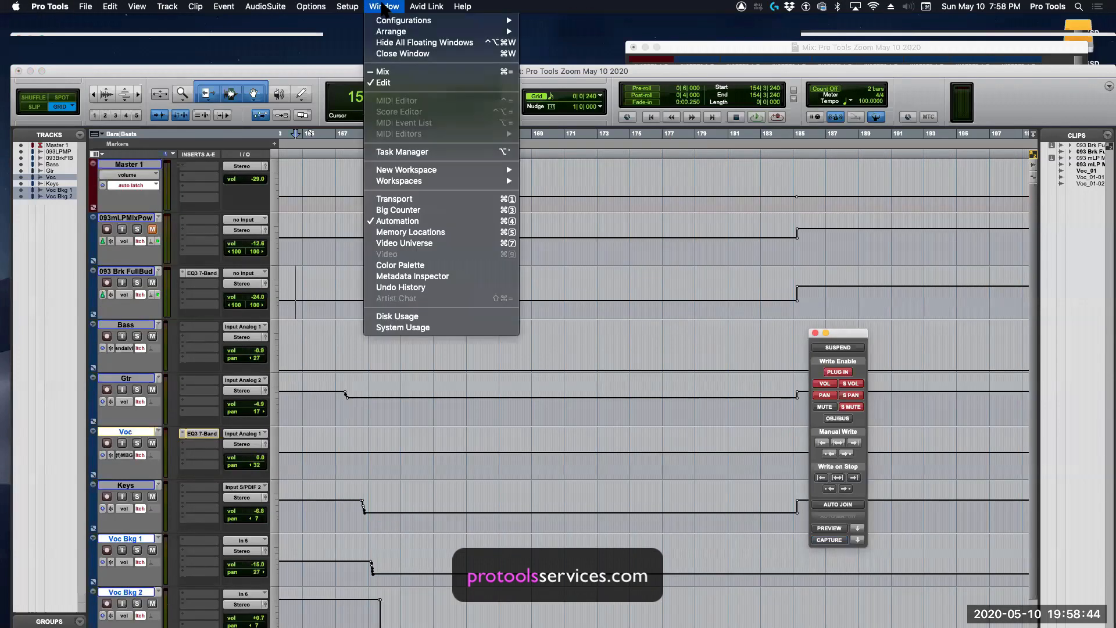
pyautogui.click(389, 287)
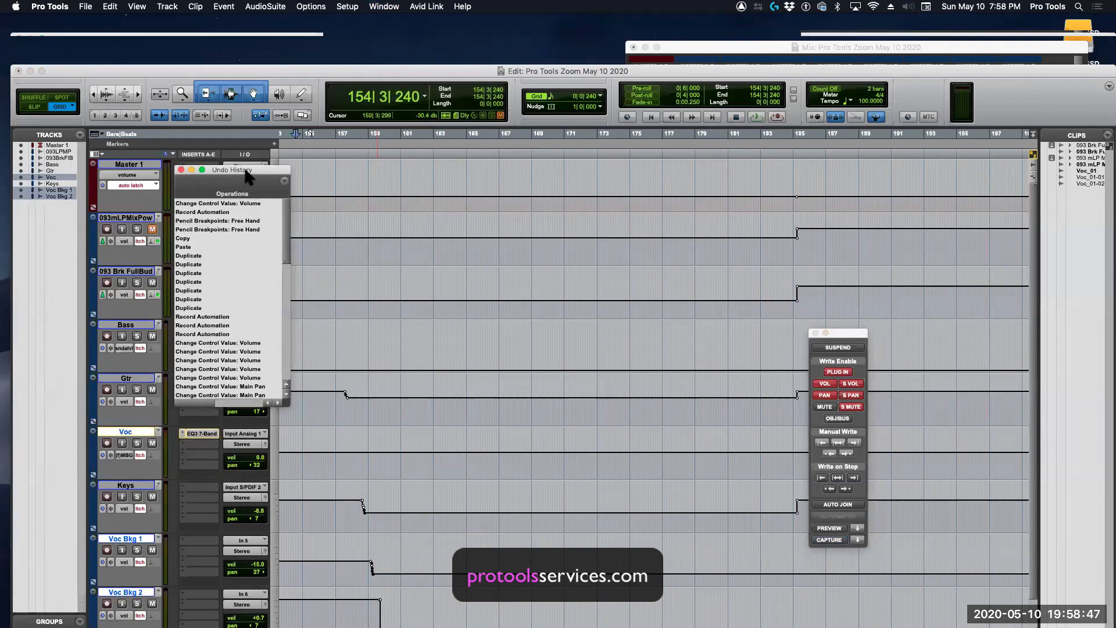
pyautogui.moveTo(245, 174); pyautogui.dragTo(544, 208)
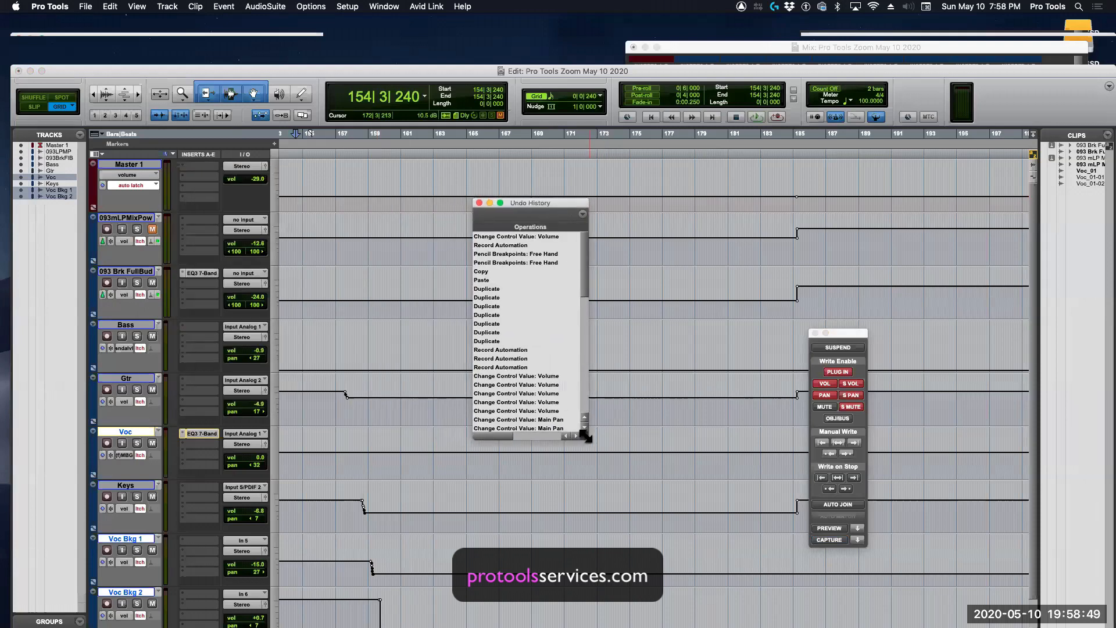
pyautogui.moveTo(585, 436); pyautogui.dragTo(677, 613)
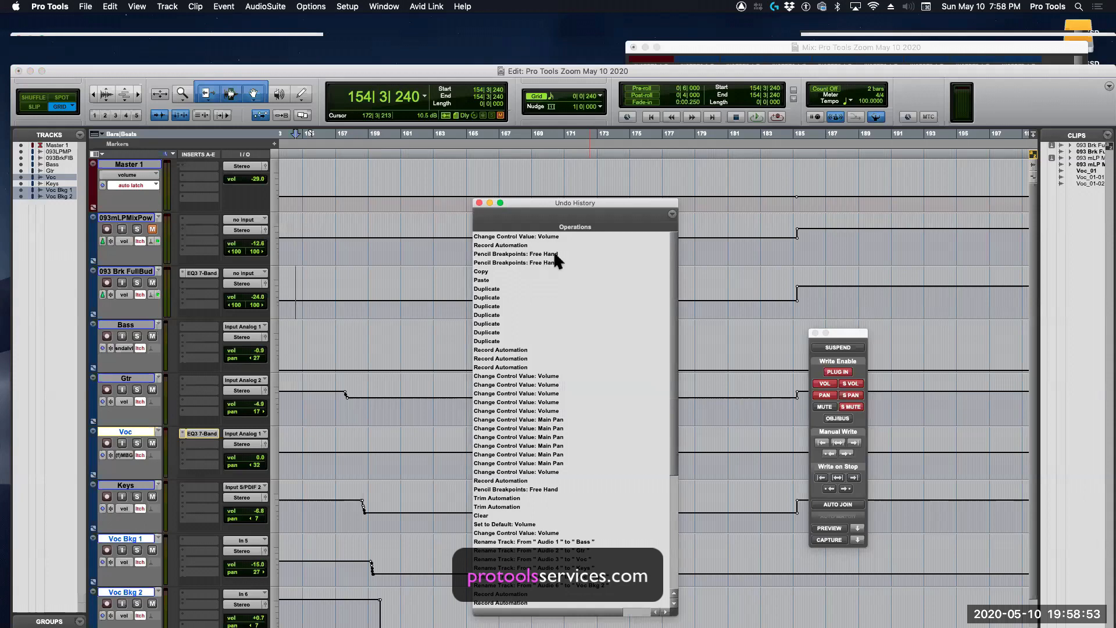
pyautogui.moveTo(582, 208); pyautogui.dragTo(1046, 1)
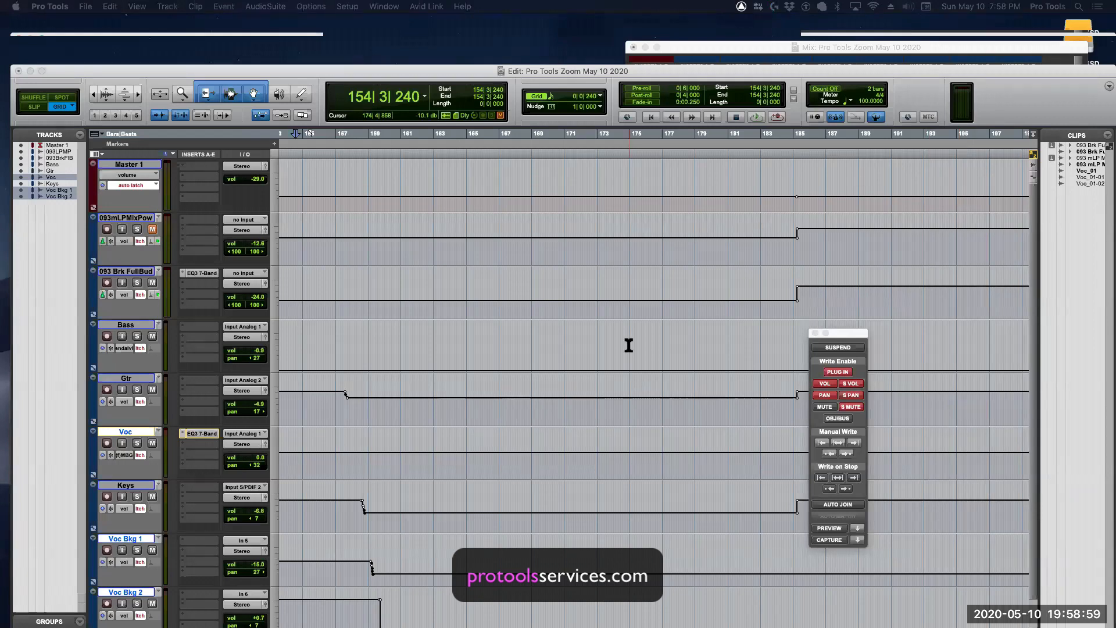
# Step: Review the written automation on all tracks and undo the manual writes
pyautogui.scroll(-2, 628, 346)
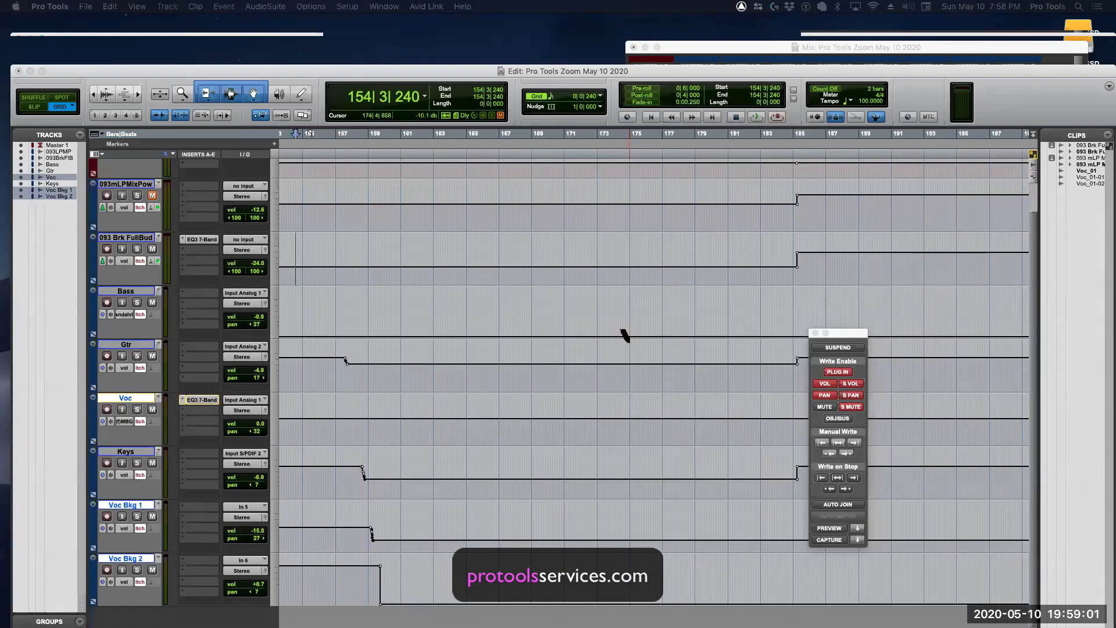
pyautogui.scroll(2, 625, 336)
pyautogui.press('super+z')
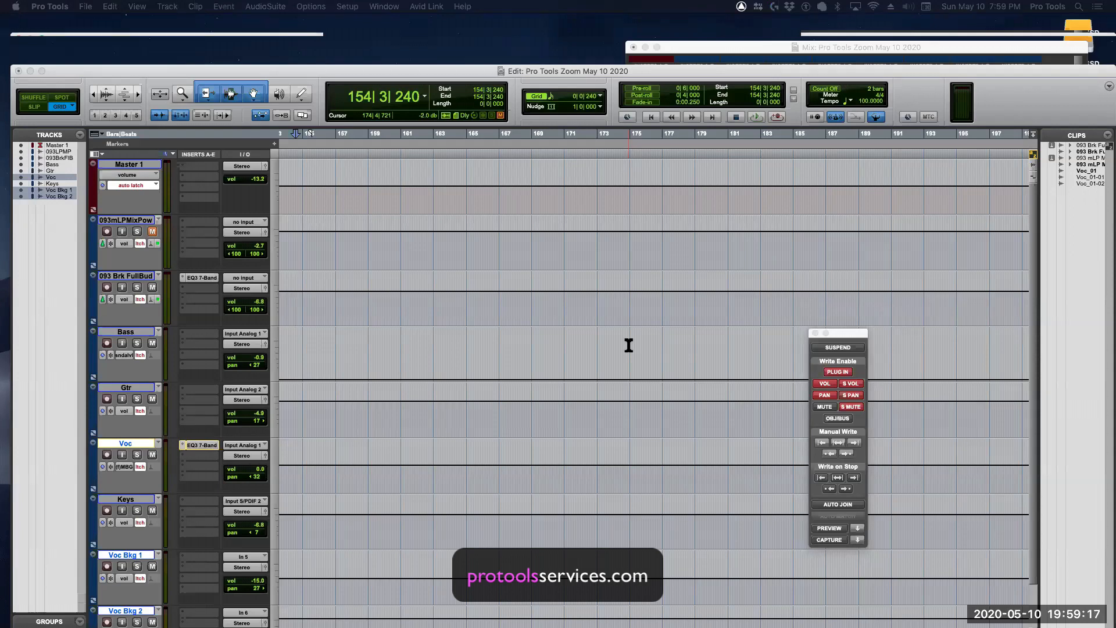
# Step: Reposition the Automation window, enable Auto Join, and place the playback start at 167|3|720 in the timeline
pyautogui.moveTo(850, 337); pyautogui.dragTo(824, 281)
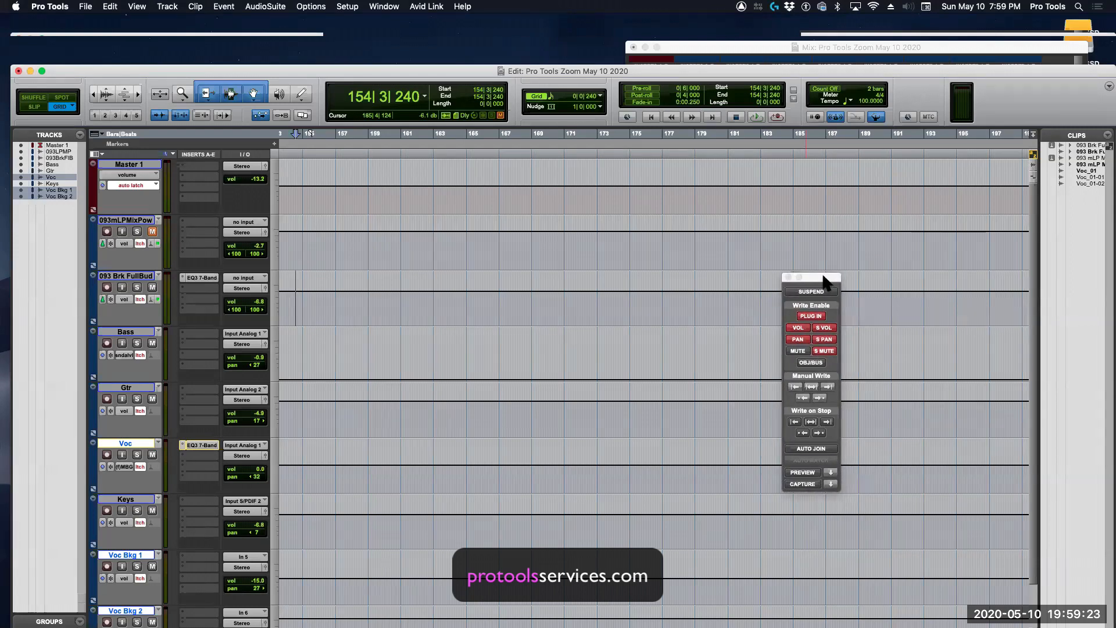
pyautogui.click(807, 449)
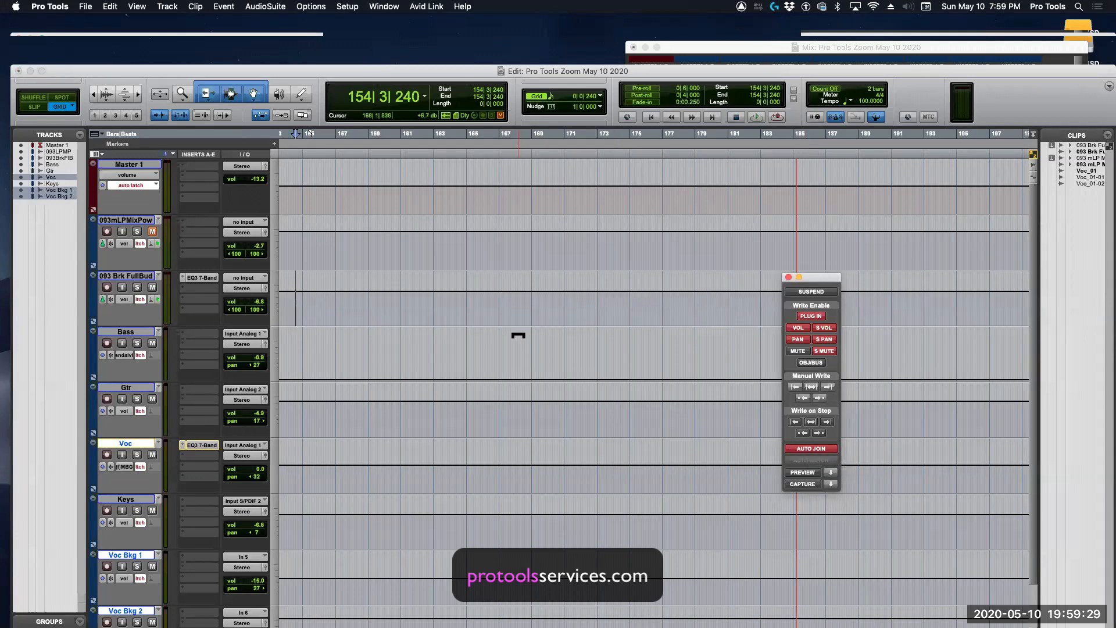
pyautogui.click(509, 380)
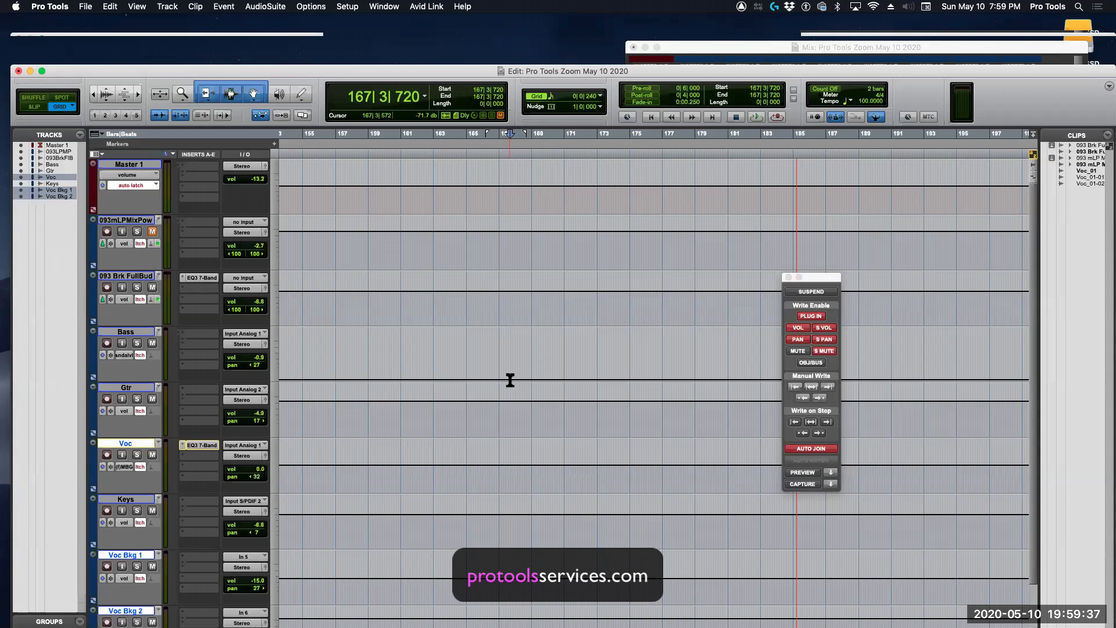
# Step: Restore the undone automation and, during playback, latch-write volumes of -17.3 on Gtr, -23.7 on Voc and -9.9 on Keys
pyautogui.press('super+z')
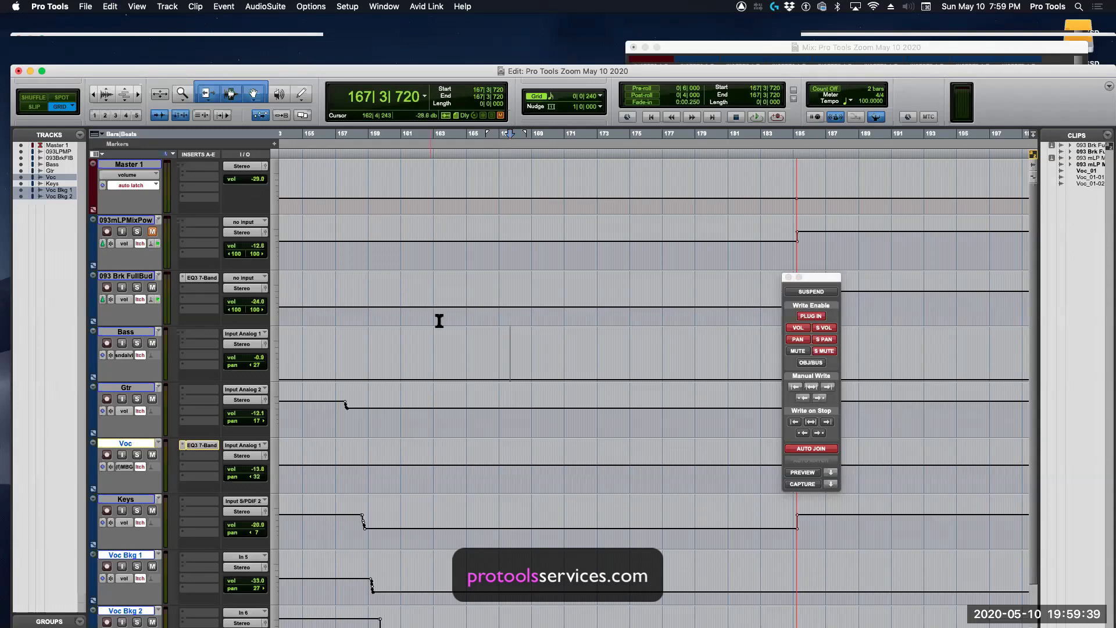
pyautogui.press('space')
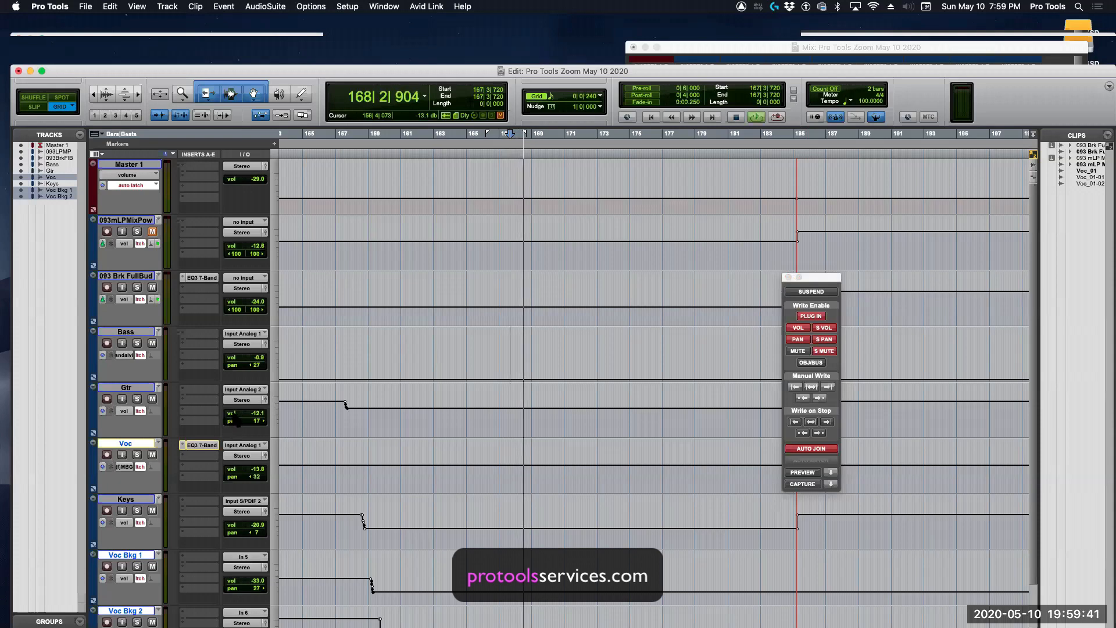
pyautogui.moveTo(231, 413); pyautogui.dragTo(233, 422)
pyautogui.click(234, 468)
pyautogui.moveTo(234, 463); pyautogui.dragTo(235, 482)
pyautogui.moveTo(244, 525); pyautogui.dragTo(249, 517)
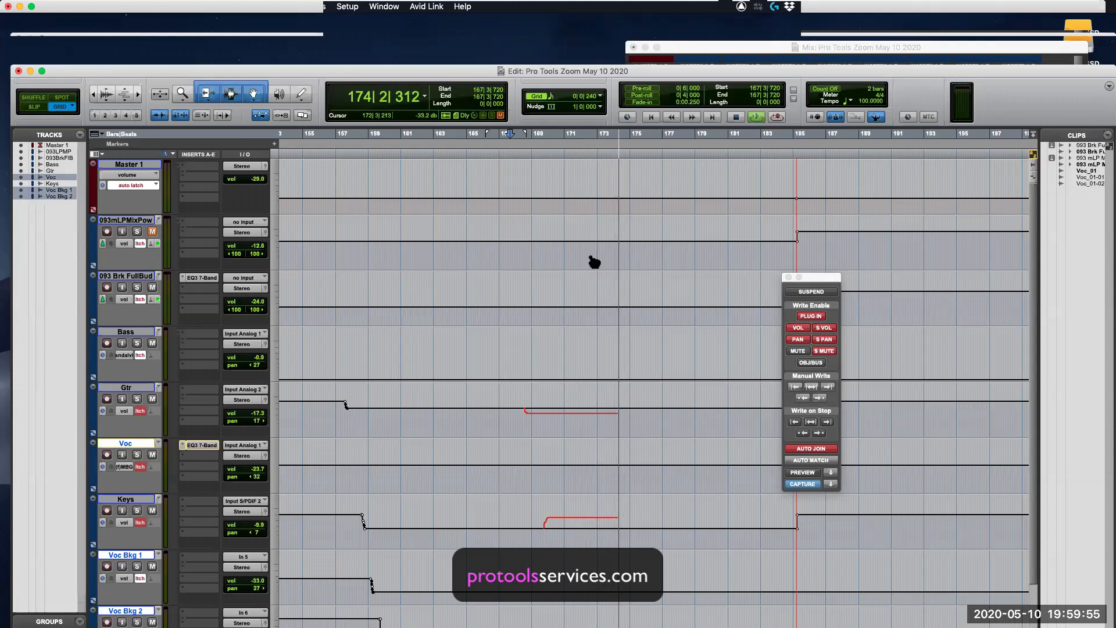
# Step: Rewind during playback to let Auto Join resume writing, raise the 093 Brk FullBud volume to -7.3, and stop
pyautogui.click(671, 118)
pyautogui.click(672, 117)
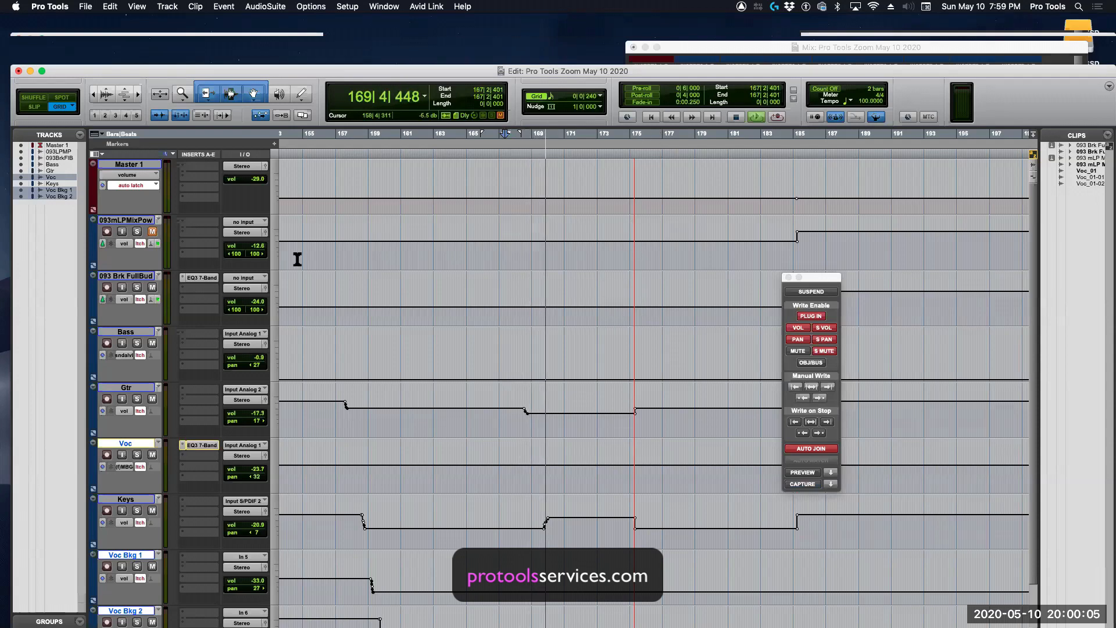
pyautogui.moveTo(241, 307); pyautogui.dragTo(235, 290)
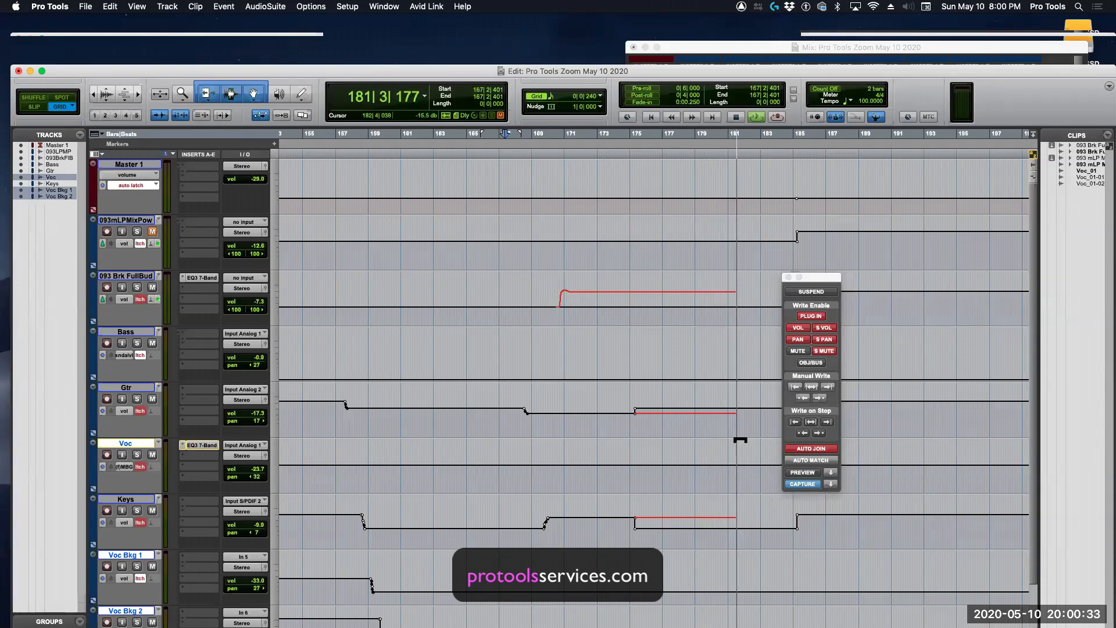
pyautogui.press('space')
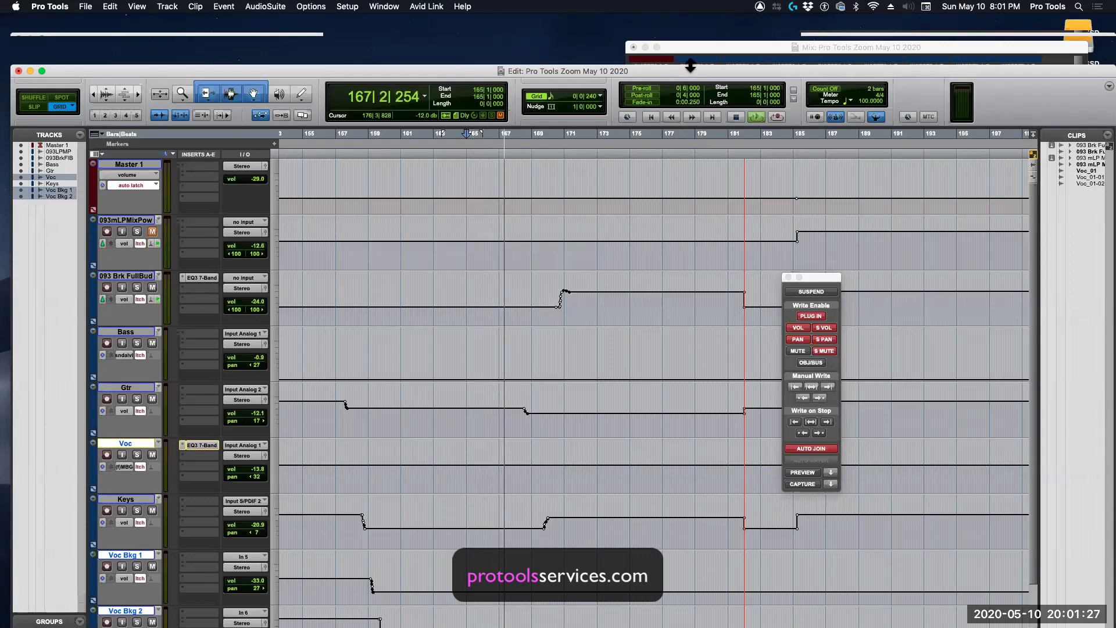
# Step: Demonstrate jumping playback backwards with repeated Rewind moves ahead of the new automation, and restart playback
pyautogui.click(671, 117)
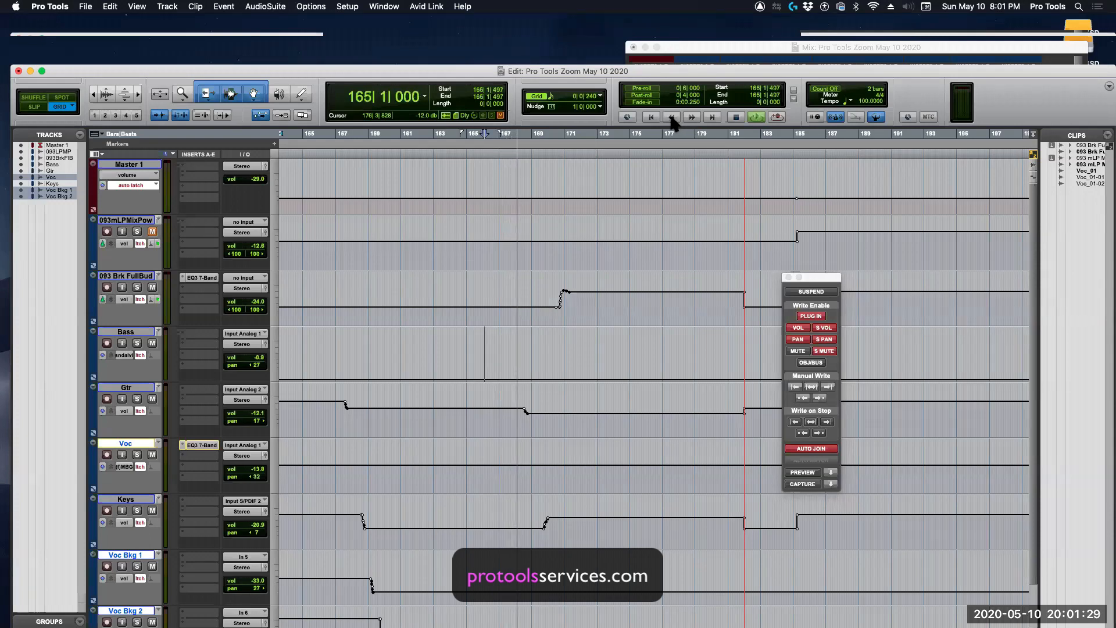
pyautogui.click(671, 117)
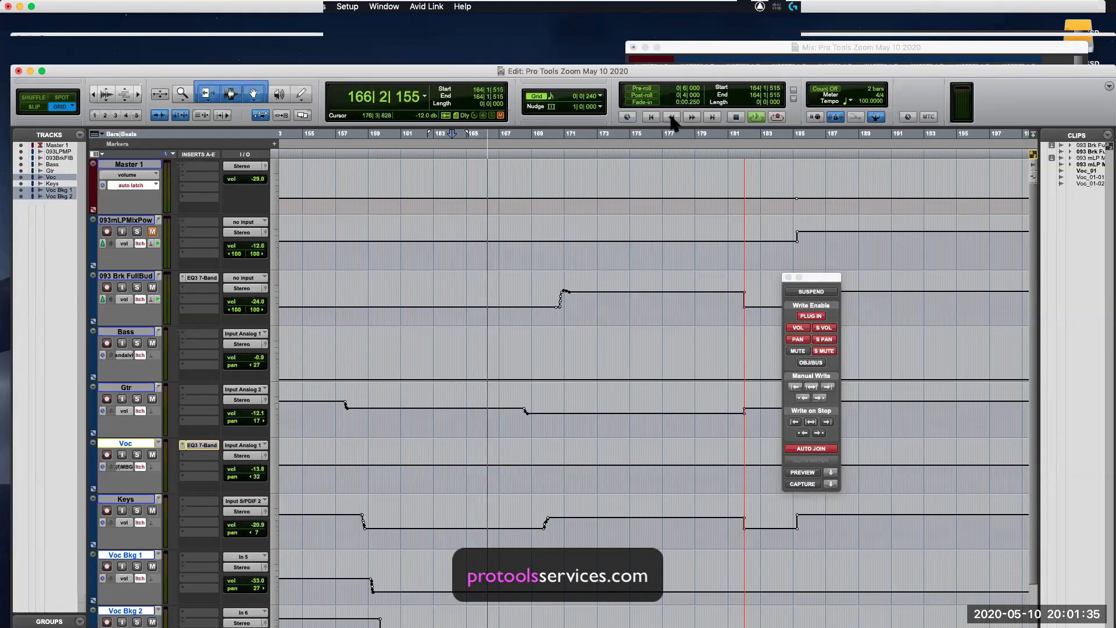
pyautogui.click(671, 116)
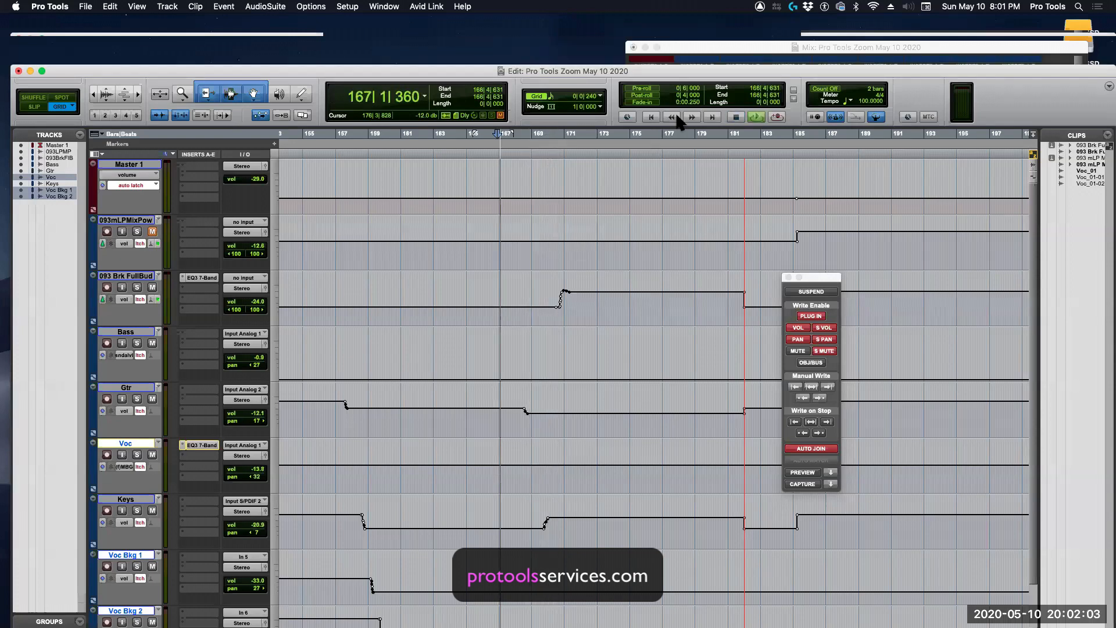
pyautogui.click(674, 117)
pyautogui.click(676, 117)
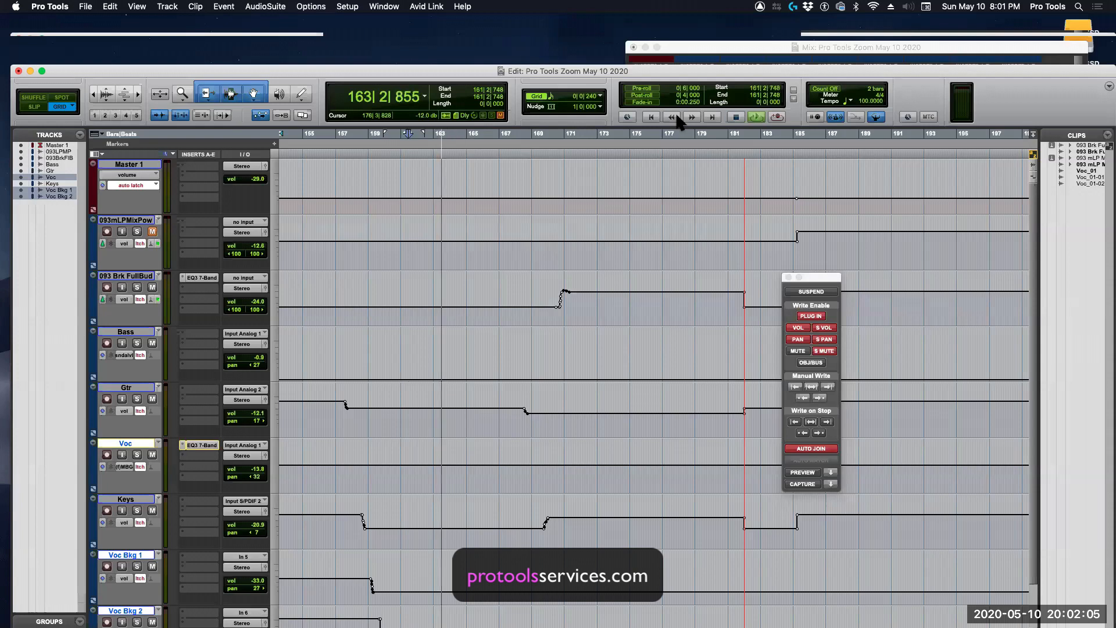
pyautogui.click(675, 117)
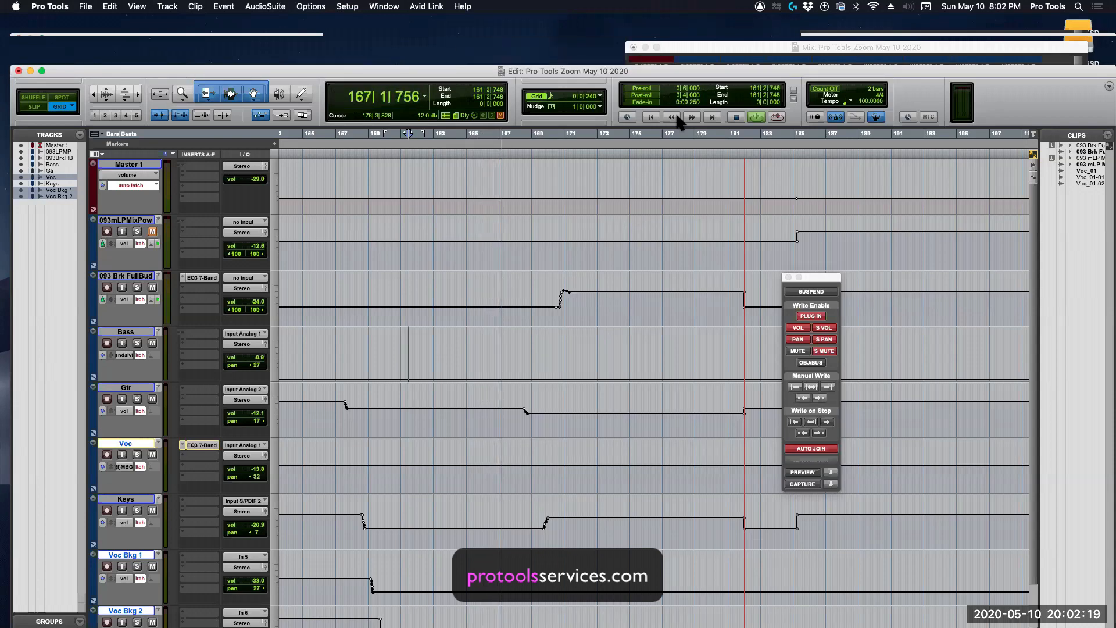
pyautogui.press('space')
pyautogui.press('space')
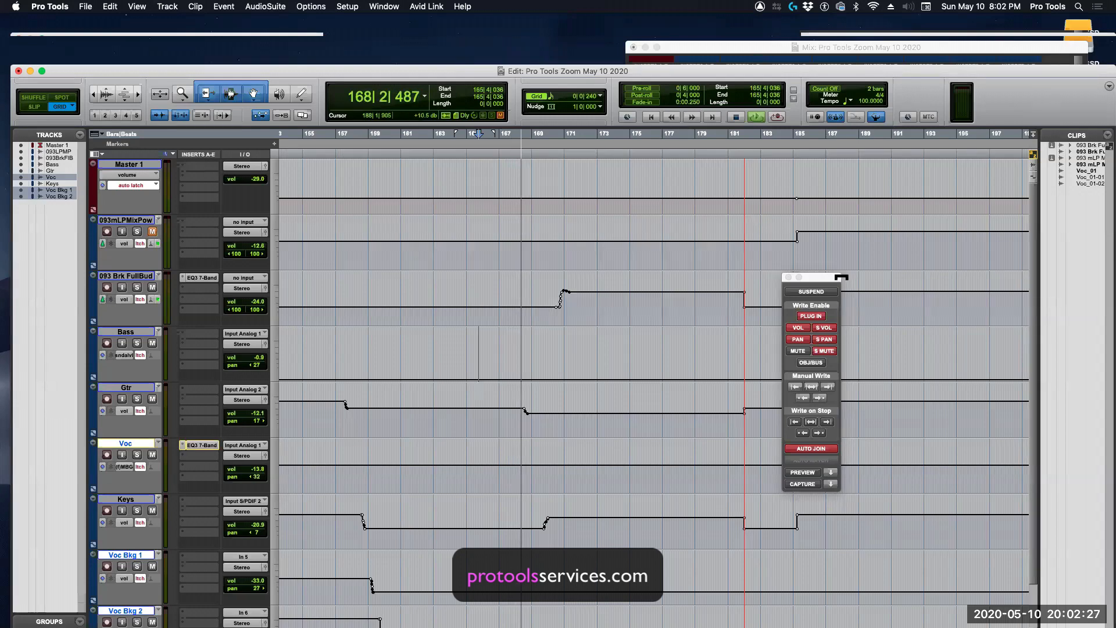
# Step: Move the Automation window clear of the written breakpoints and open the Pro Tools Shortcuts guide as a PDF in Preview
pyautogui.moveTo(822, 281); pyautogui.dragTo(991, 306)
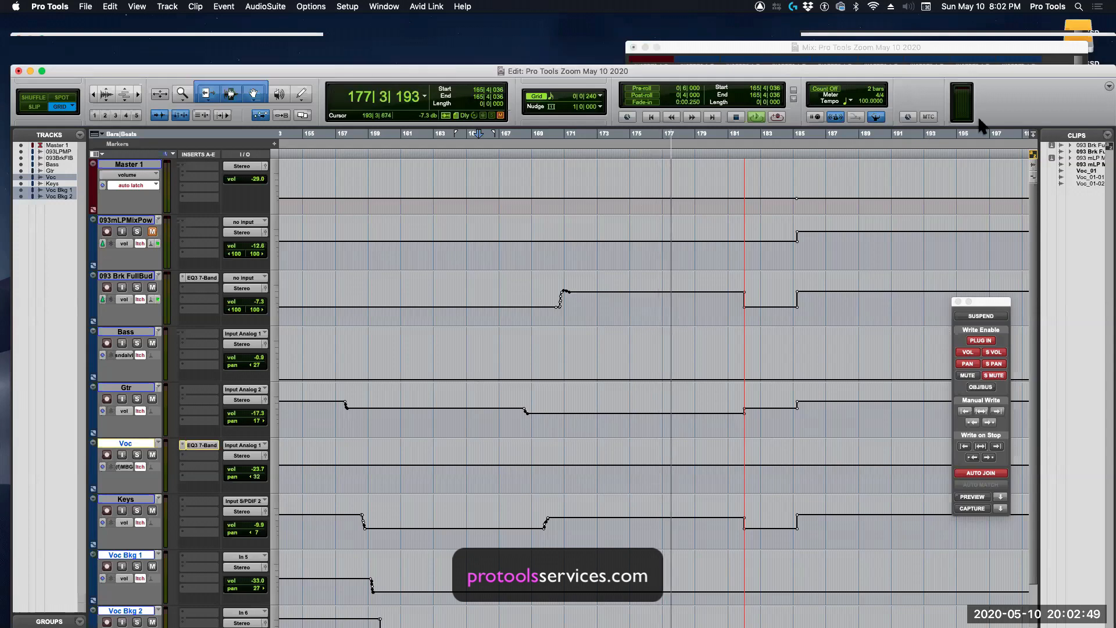
pyautogui.click(463, 6)
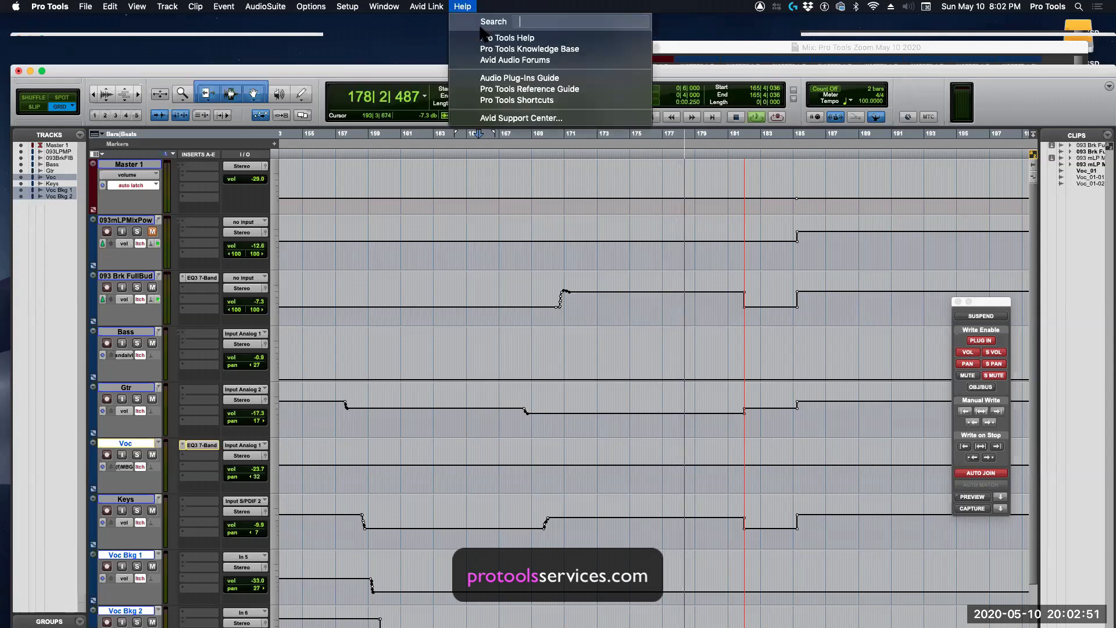
pyautogui.click(512, 102)
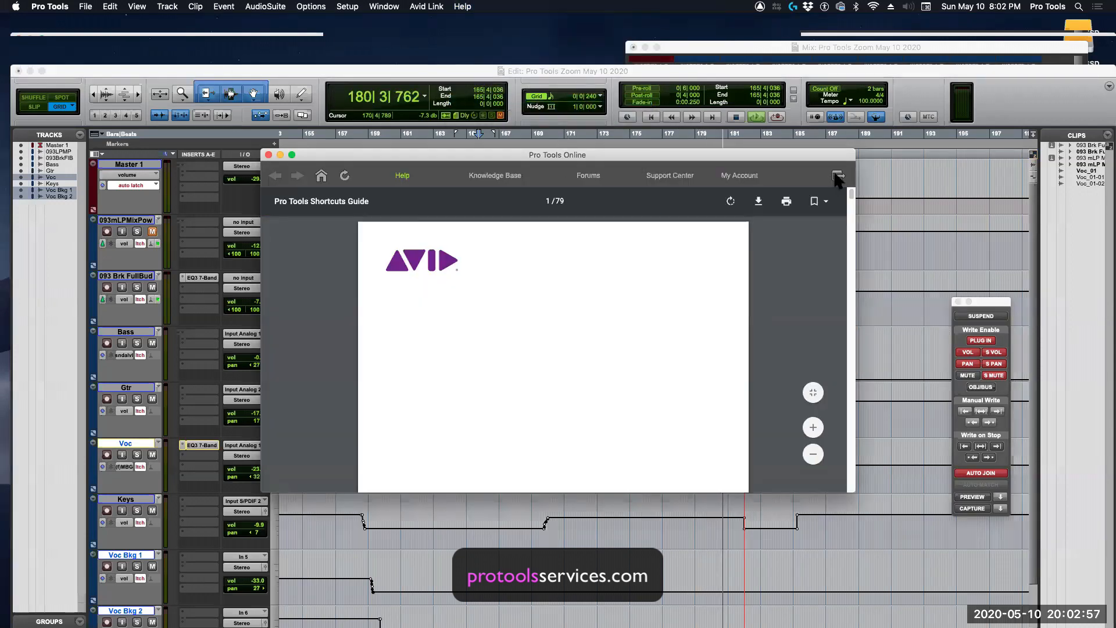
pyautogui.click(838, 176)
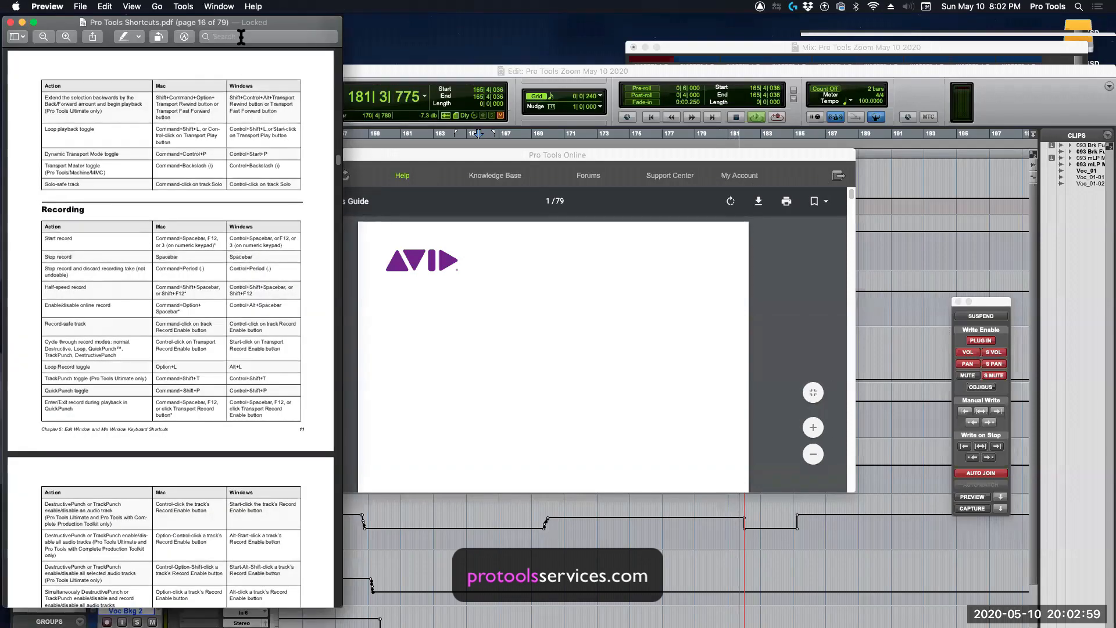
# Step: Search the shortcuts guide for "back and play" and move its window lower
pyautogui.write('back')
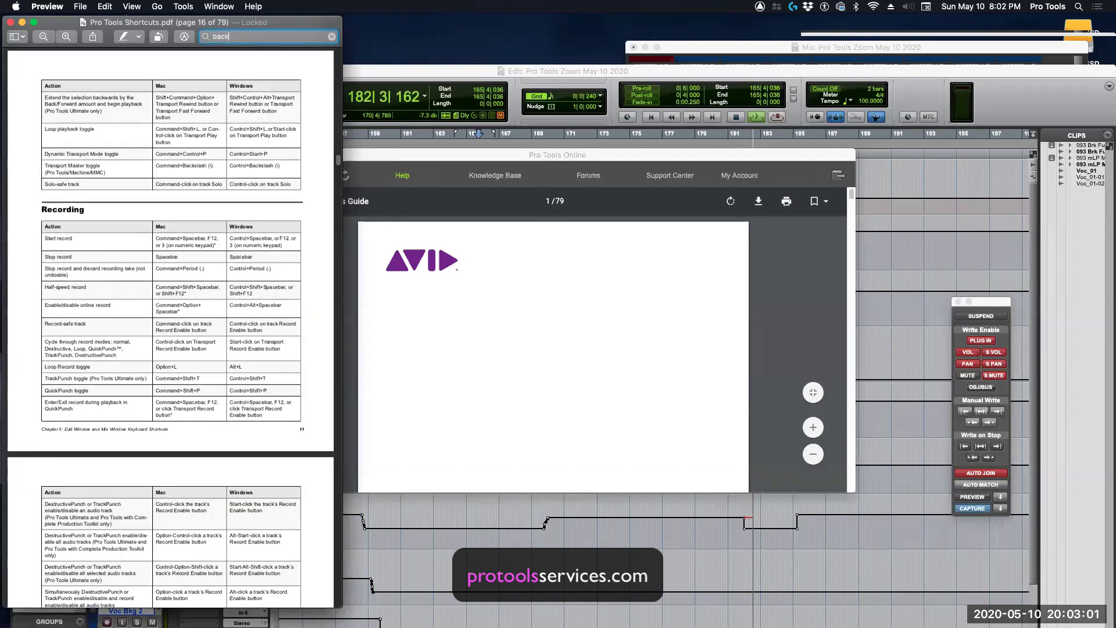
pyautogui.write(' pl')
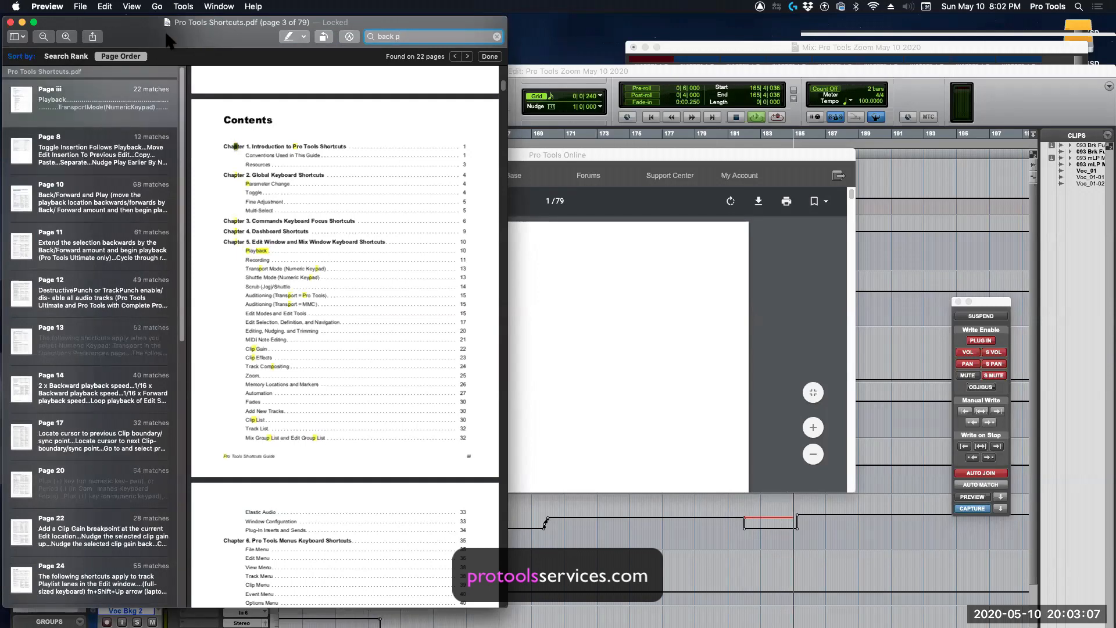
pyautogui.moveTo(180, 76)
pyautogui.mouseDown()
pyautogui.moveTo(180, 104)
pyautogui.moveTo(181, 95)
pyautogui.mouseUp()
pyautogui.press('BackSpace')
pyautogui.write('and play')
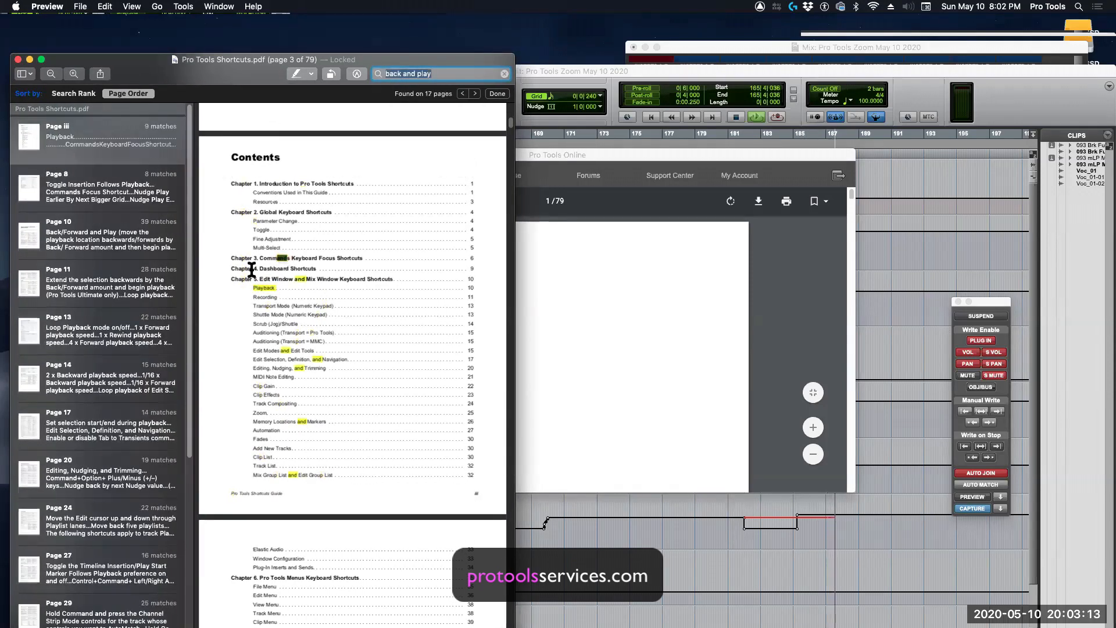
# Step: Examine the search matches on pages 8 to 13 of the guide for the Back/Forward and Play shortcut
pyautogui.click(100, 191)
pyautogui.click(96, 233)
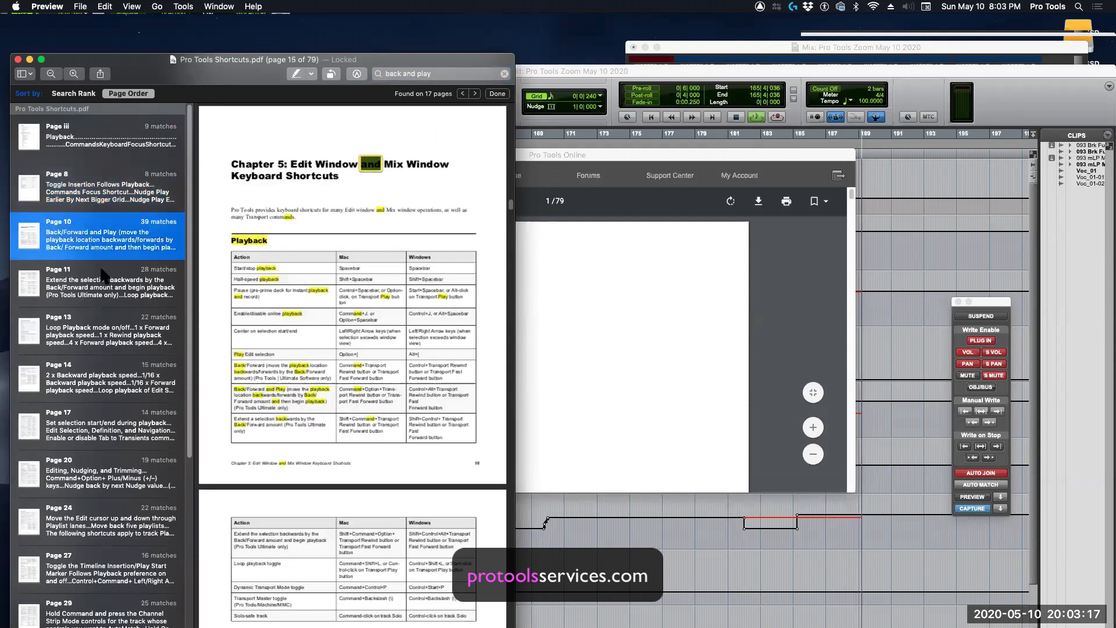
pyautogui.click(109, 292)
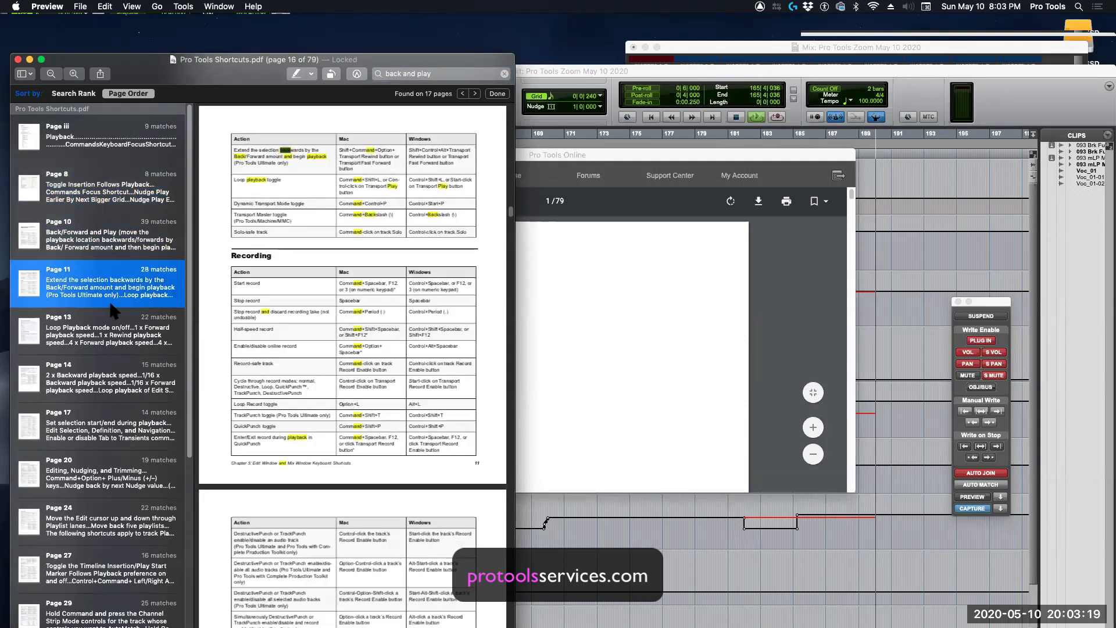
pyautogui.click(105, 337)
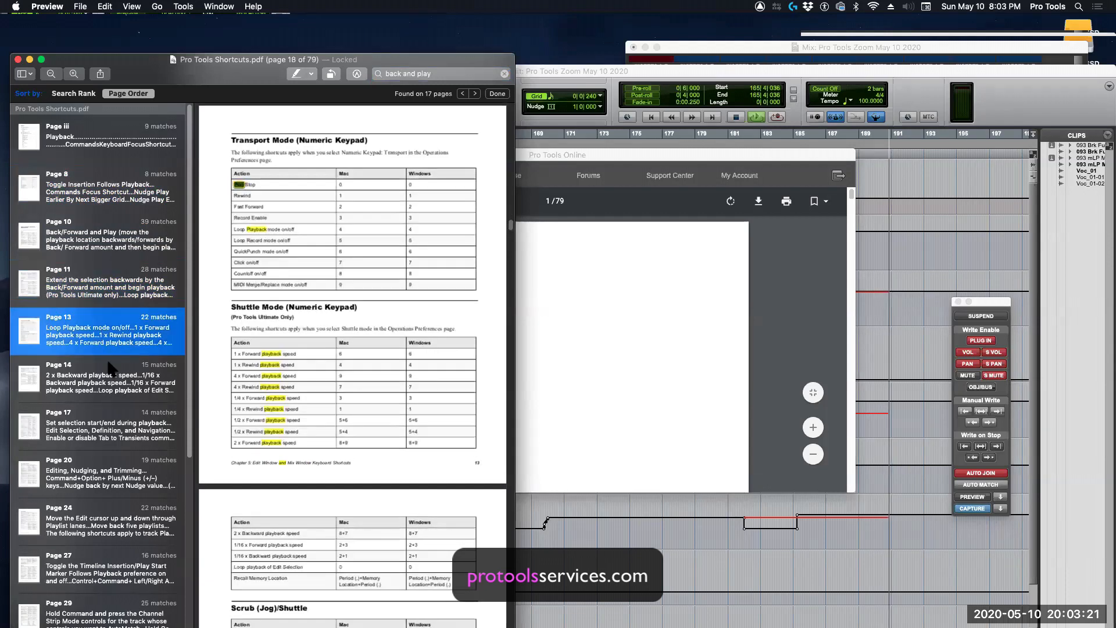
pyautogui.scroll(-4, 108, 410)
pyautogui.scroll(-3, 108, 411)
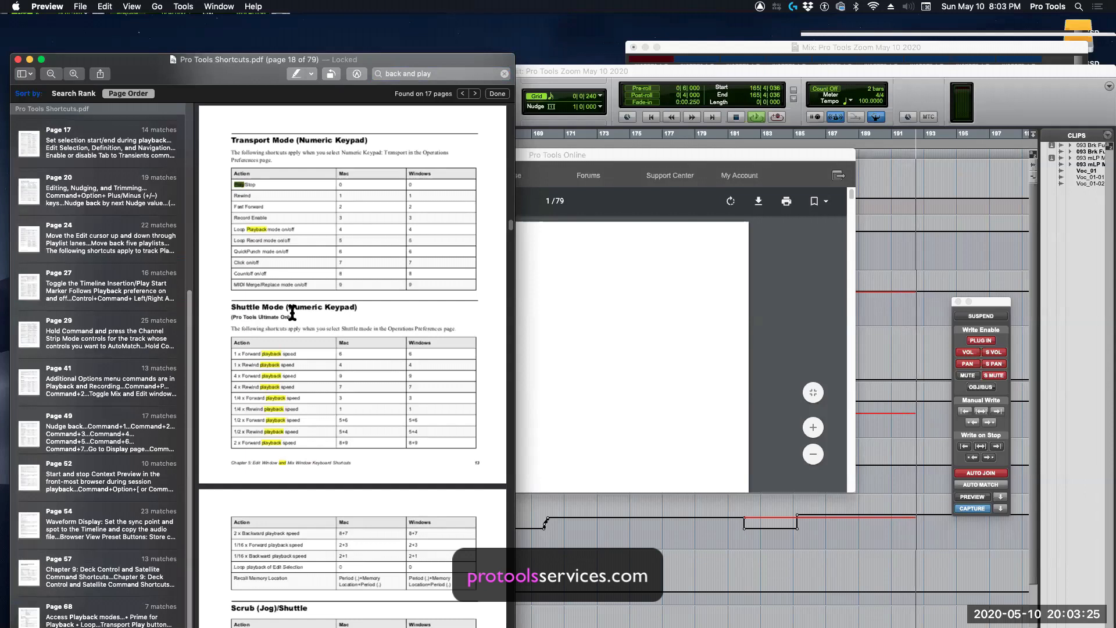
# Step: Examine the remaining search matches from page 17 through page 54 for playback-related shortcuts
pyautogui.click(102, 154)
pyautogui.click(99, 202)
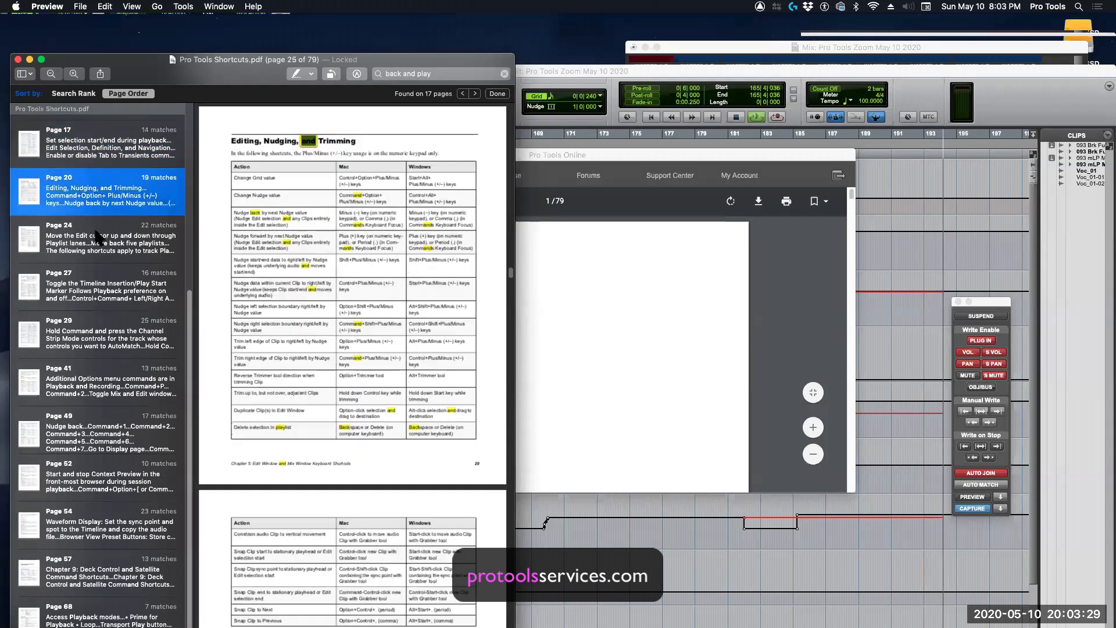
pyautogui.click(96, 243)
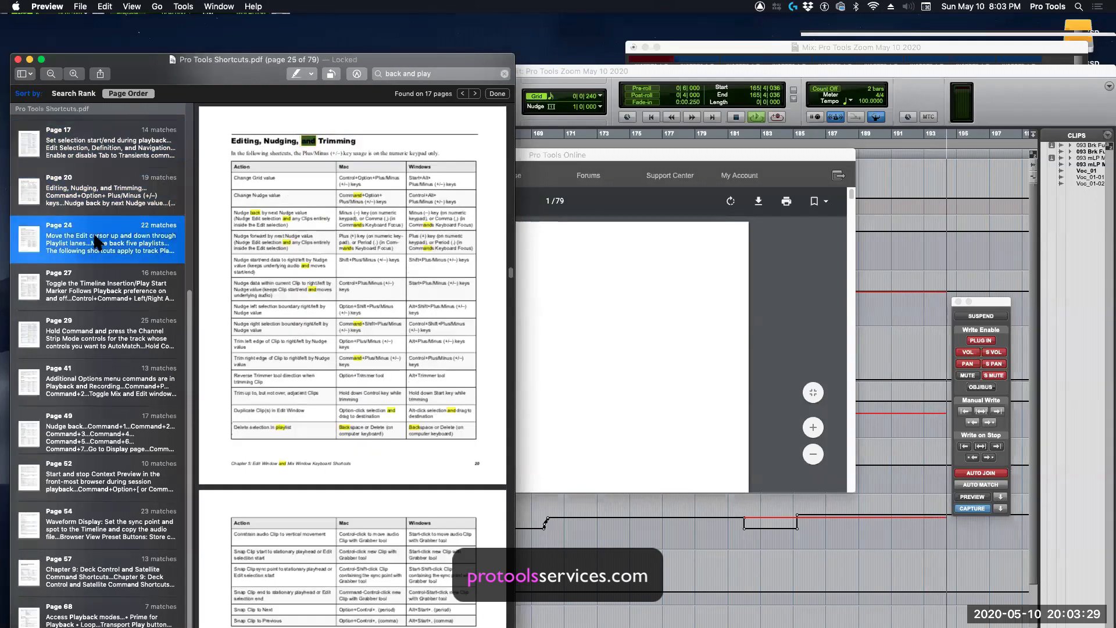
pyautogui.click(94, 284)
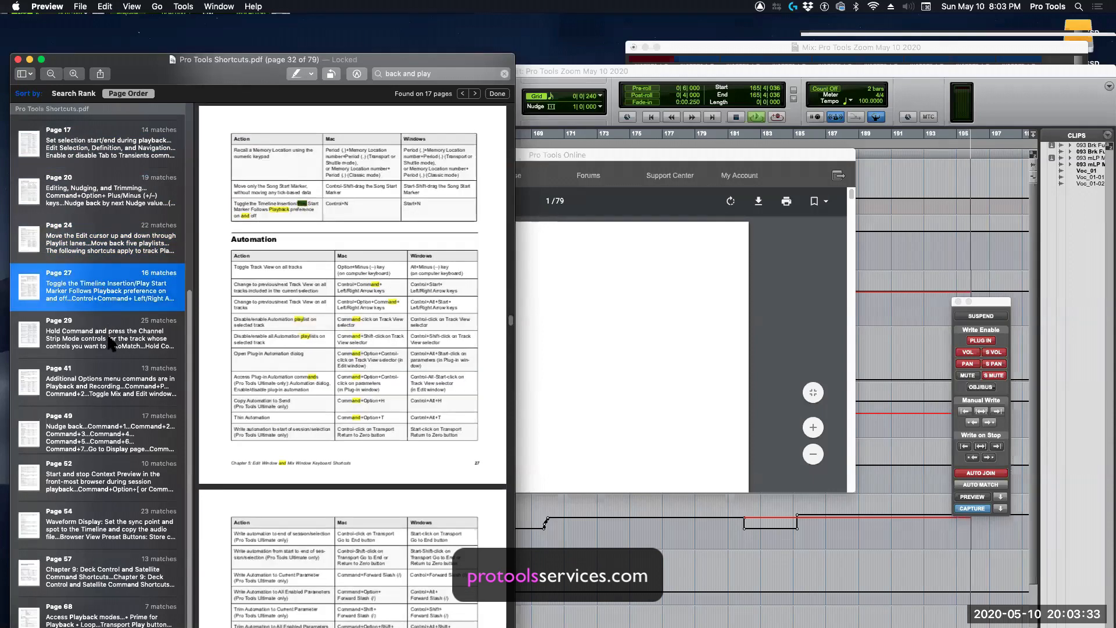
pyautogui.click(110, 331)
pyautogui.click(106, 385)
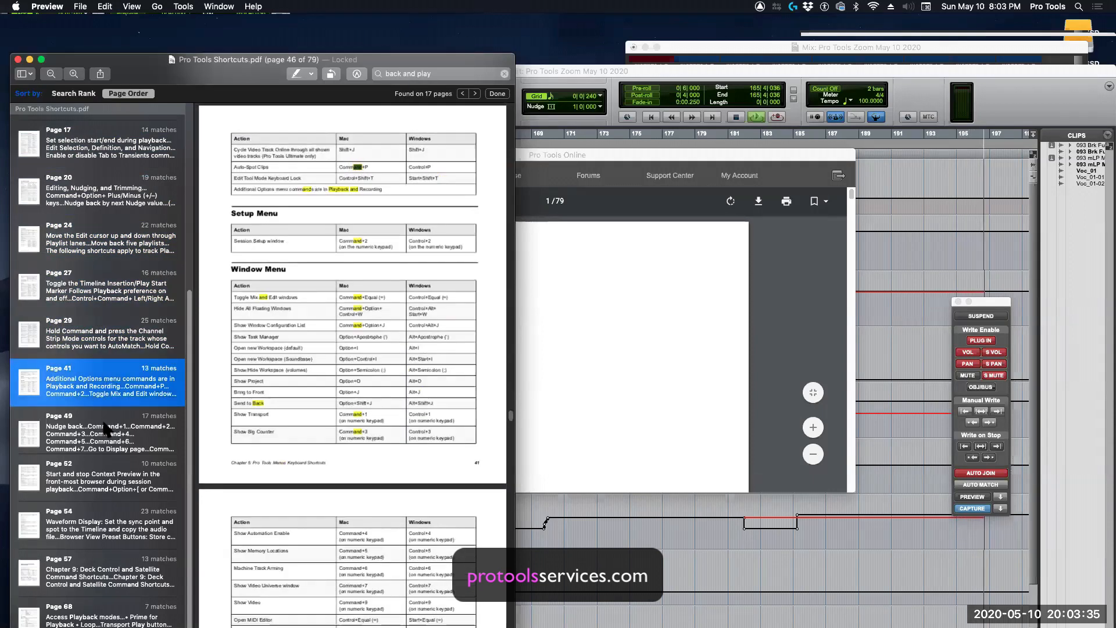
pyautogui.click(108, 426)
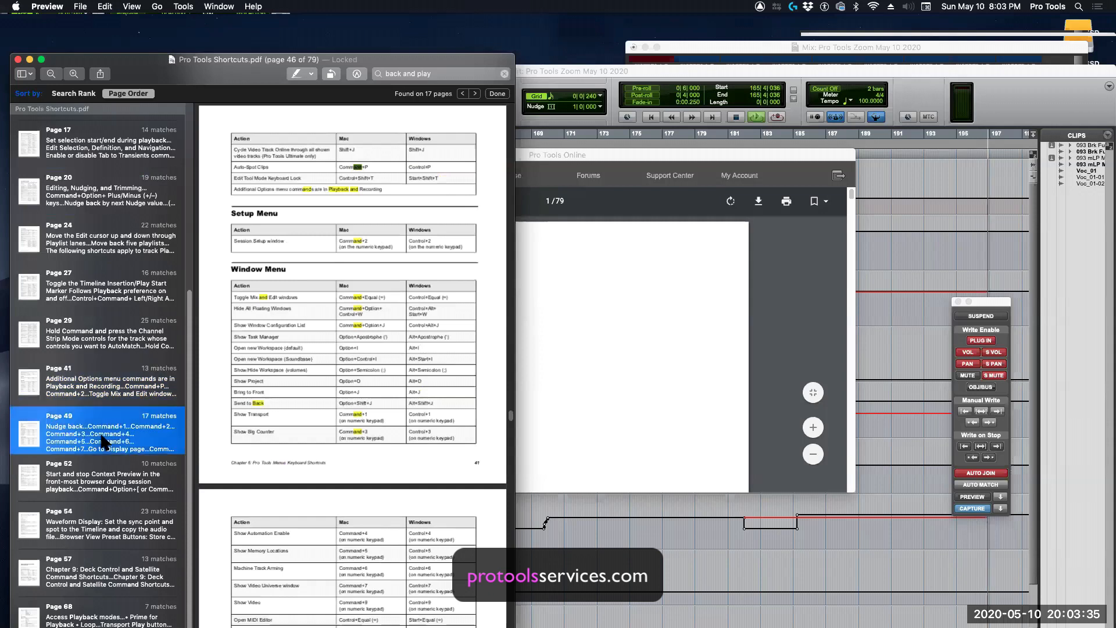
pyautogui.click(106, 480)
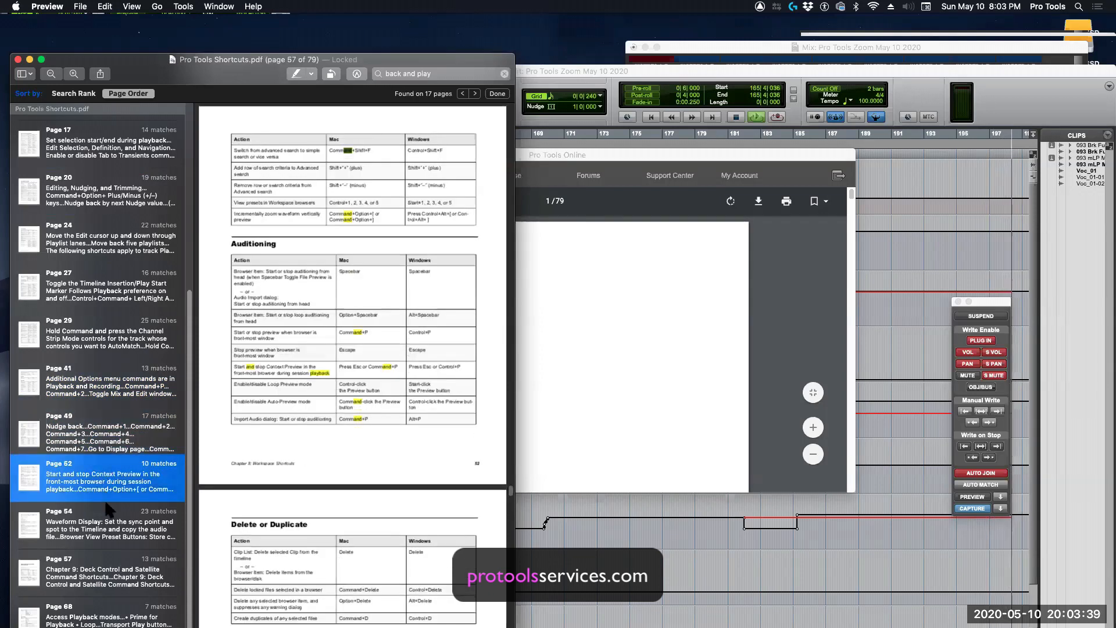
pyautogui.click(105, 521)
pyautogui.click(101, 478)
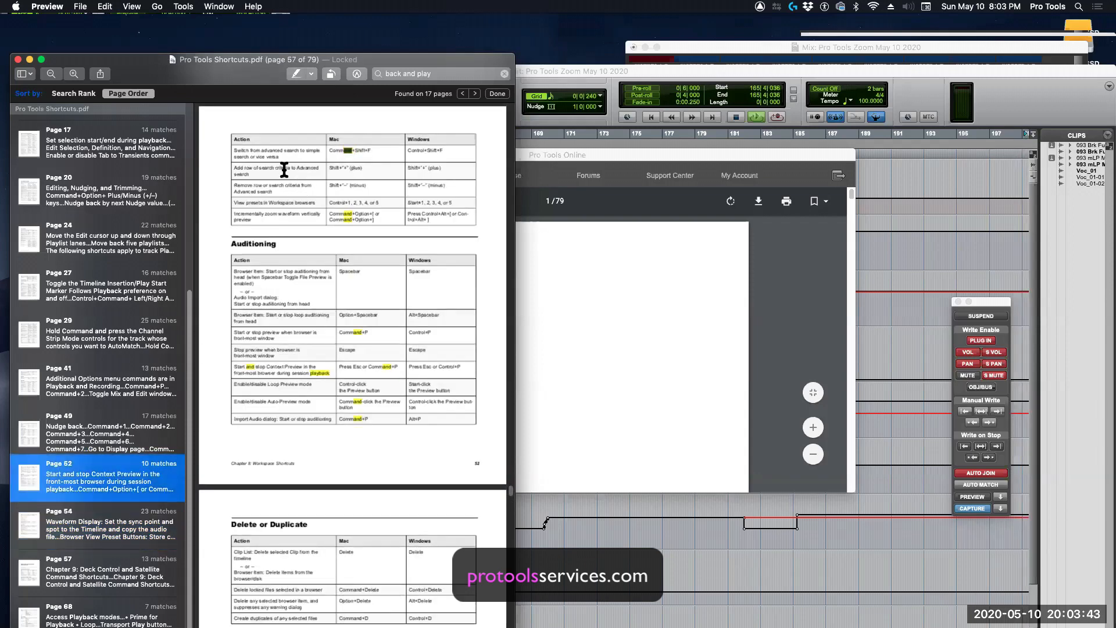
# Step: Examine the search matches on pages 54 and 57 of the guide, including the deck control shortcuts
pyautogui.click(100, 523)
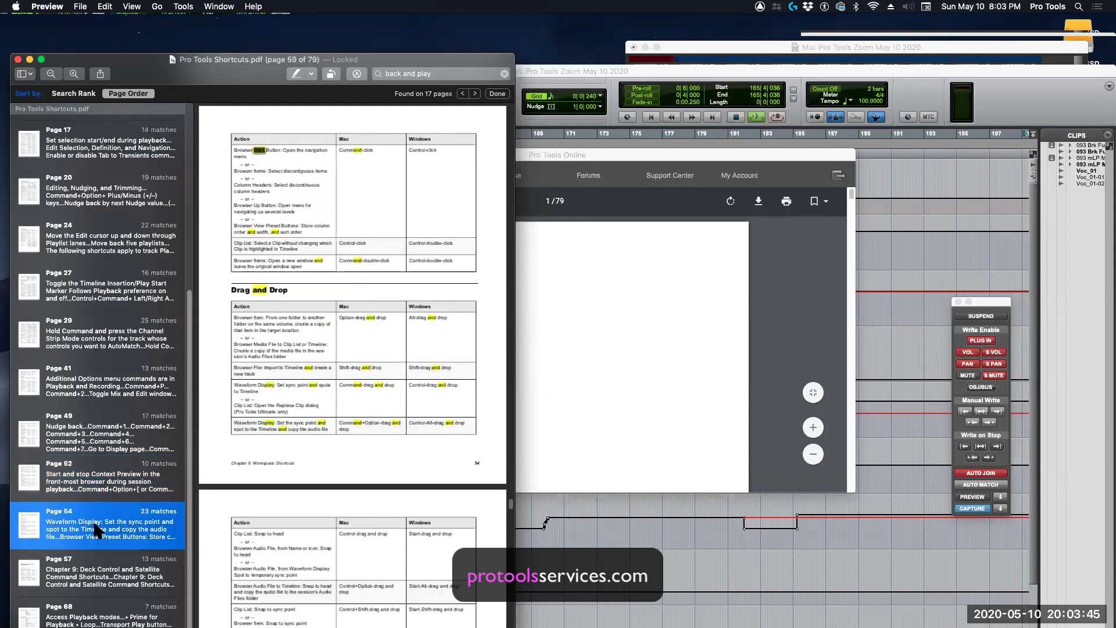
pyautogui.click(96, 570)
pyautogui.scroll(-2, 242, 318)
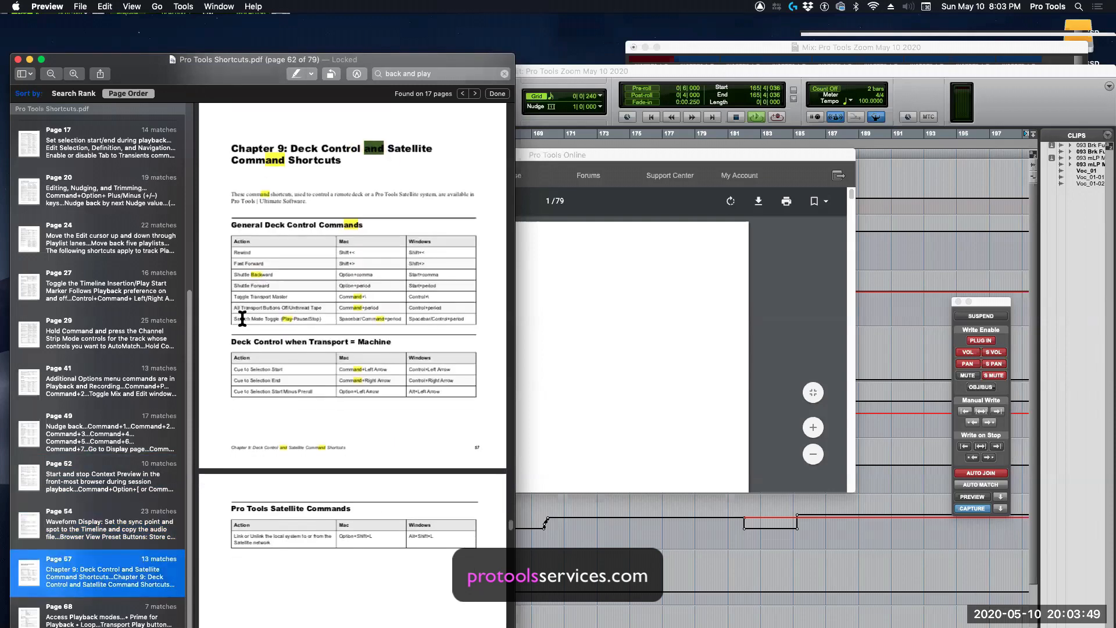
# Step: Switch back to the Pro Tools Edit window, nudge the Mix window aside and stop playback
pyautogui.moveTo(925, 44)
pyautogui.mouseDown()
pyautogui.moveTo(916, 35)
pyautogui.moveTo(940, 43)
pyautogui.mouseUp()
pyautogui.click(582, 66)
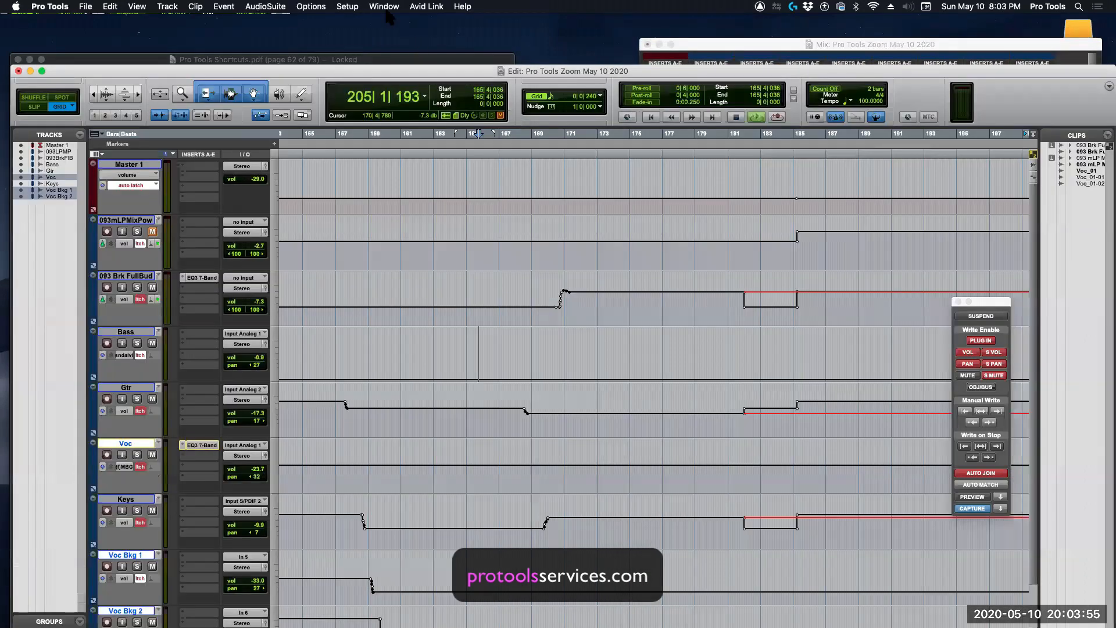
pyautogui.press('space')
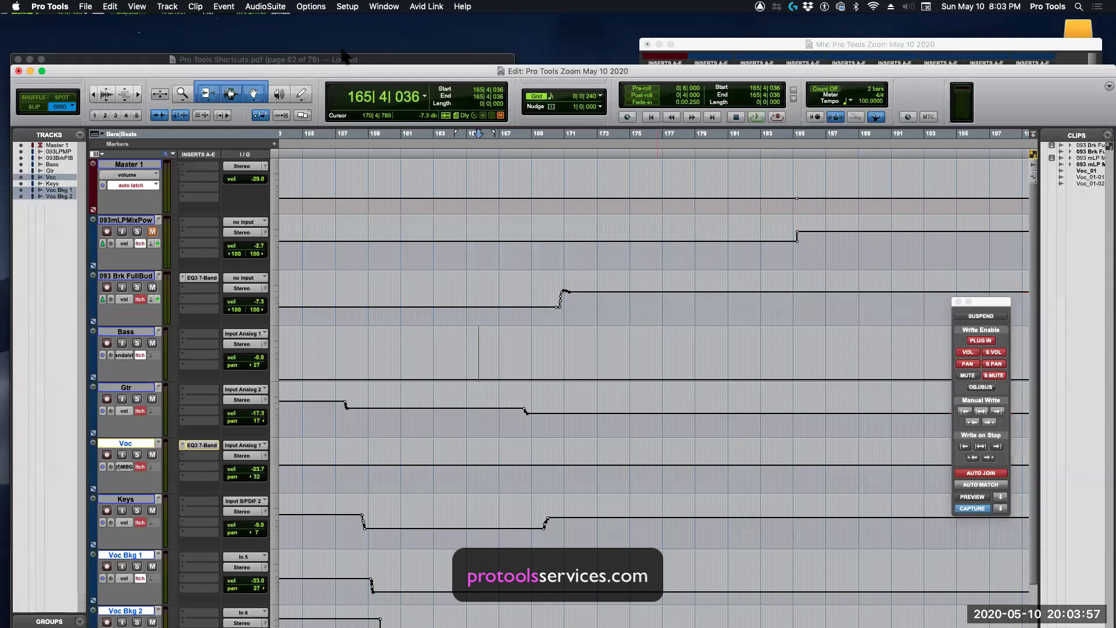
# Step: Open the Pro Tools preferences, move the dialog clear of the counter, and edit how many recent session backups are kept in the Operation settings
pyautogui.click(348, 7)
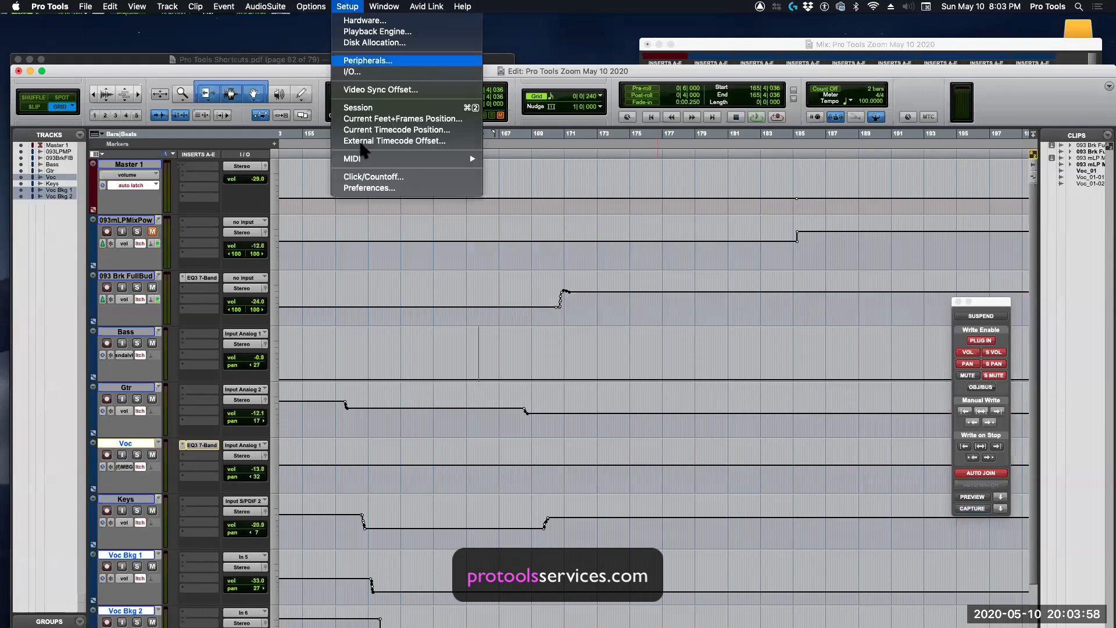
pyautogui.click(359, 187)
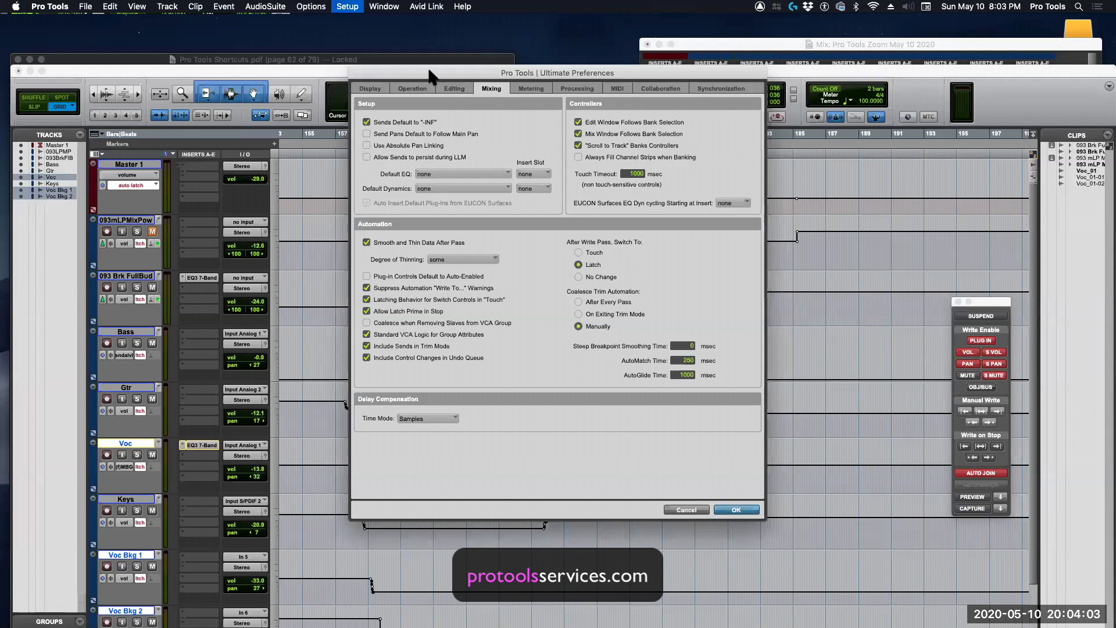
pyautogui.moveTo(429, 74); pyautogui.dragTo(493, 145)
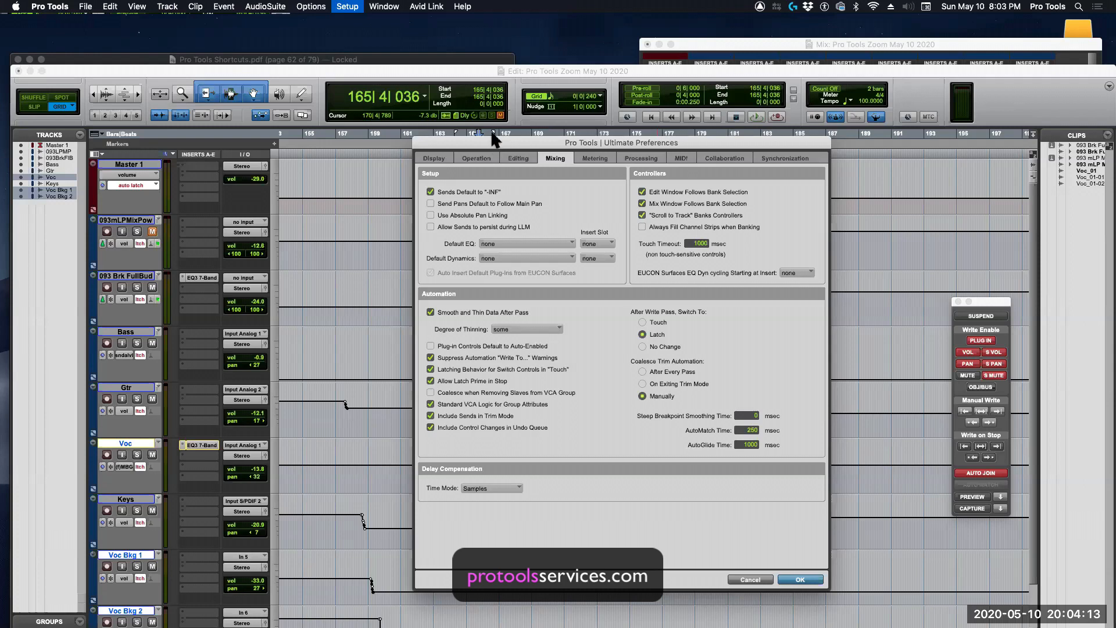
pyautogui.moveTo(433, 67); pyautogui.dragTo(433, 61)
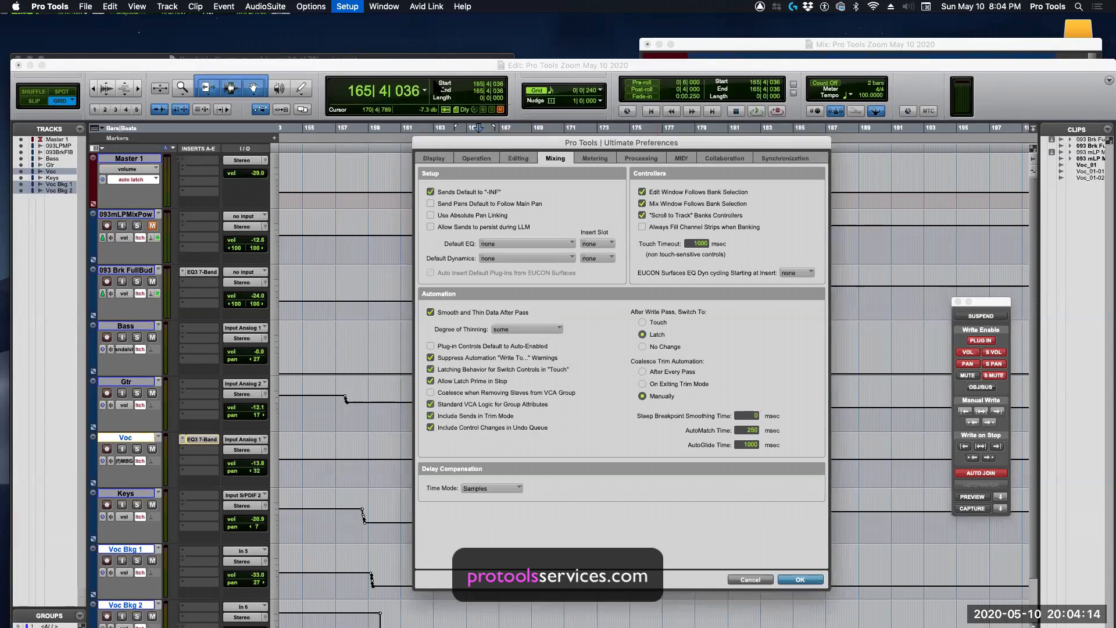
pyautogui.click(476, 156)
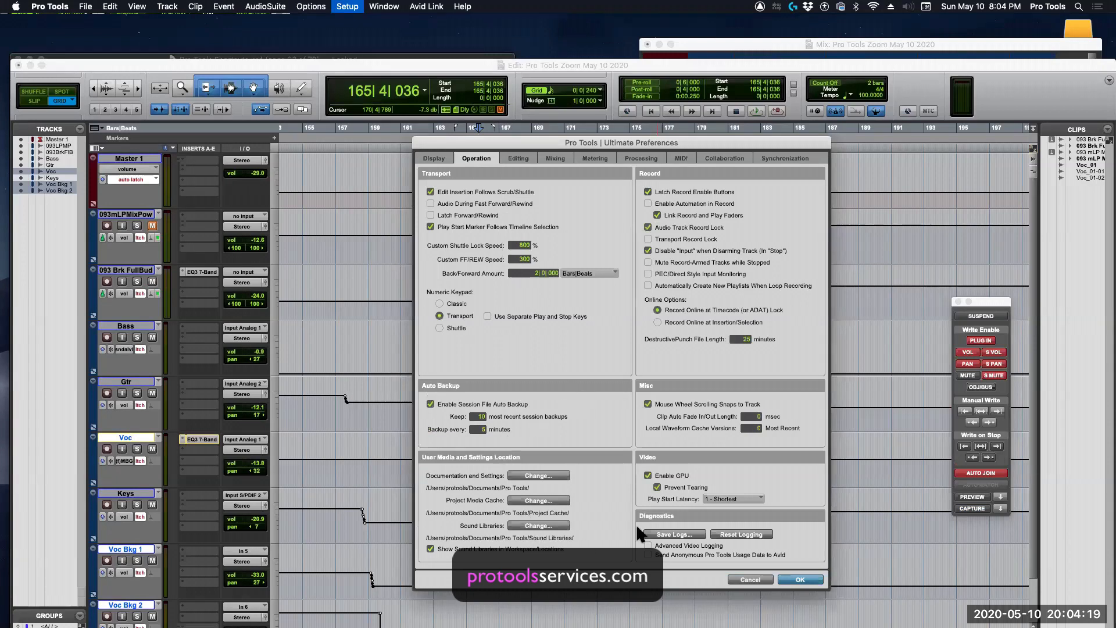
pyautogui.click(479, 417)
# Step: Look through the Mixing, Operation, Editing, Metering, Processing, MIDI and Collaboration preferences for the back-and-play settings
pyautogui.click(553, 158)
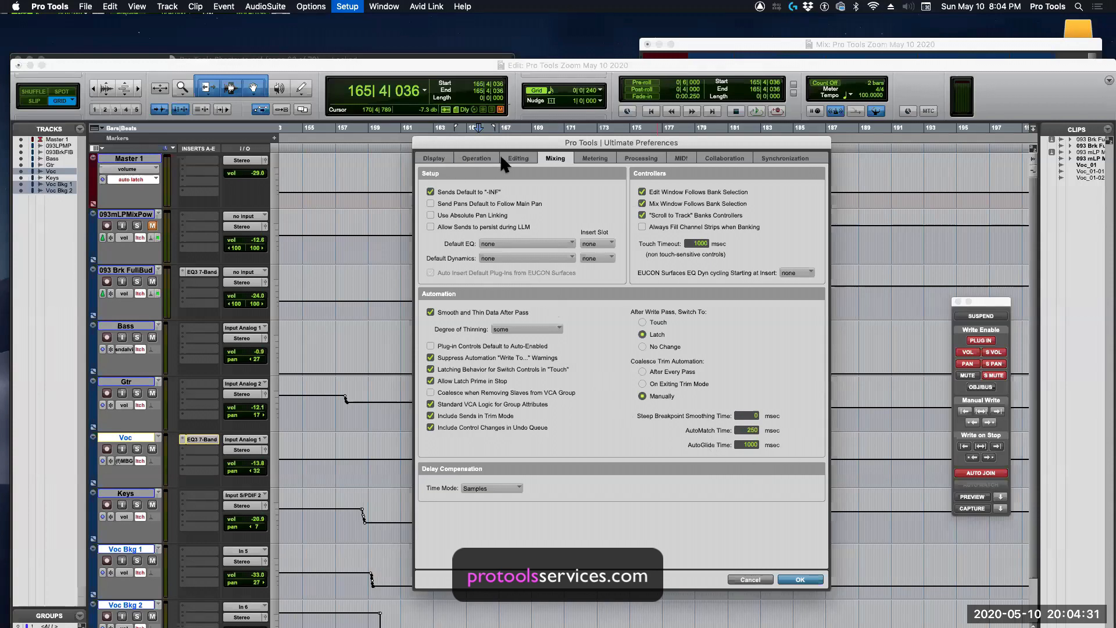
pyautogui.click(476, 156)
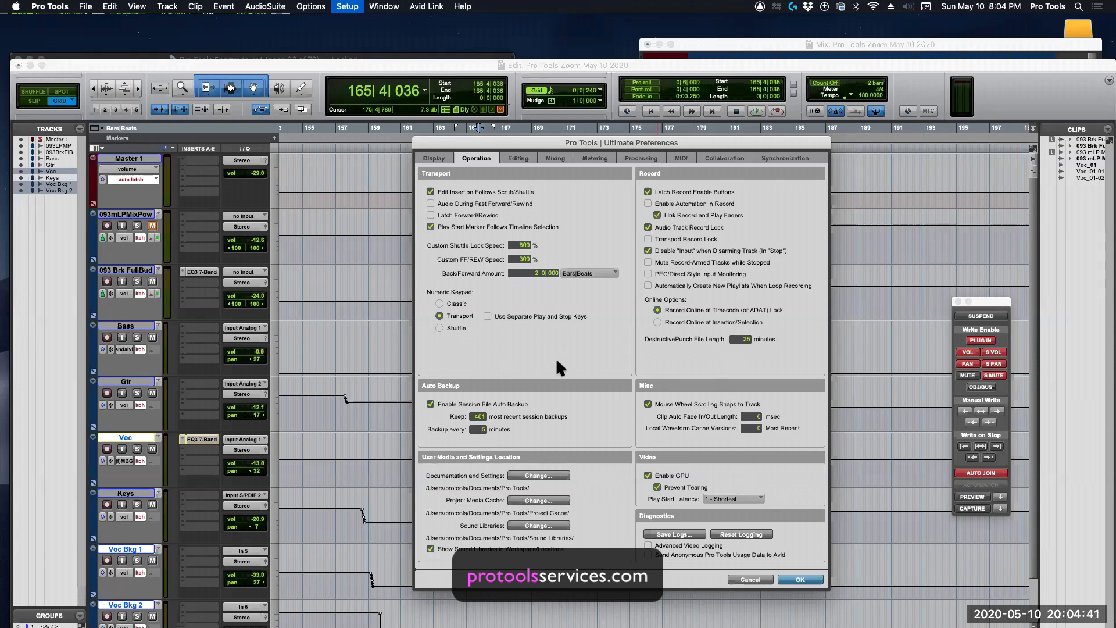
pyautogui.click(518, 159)
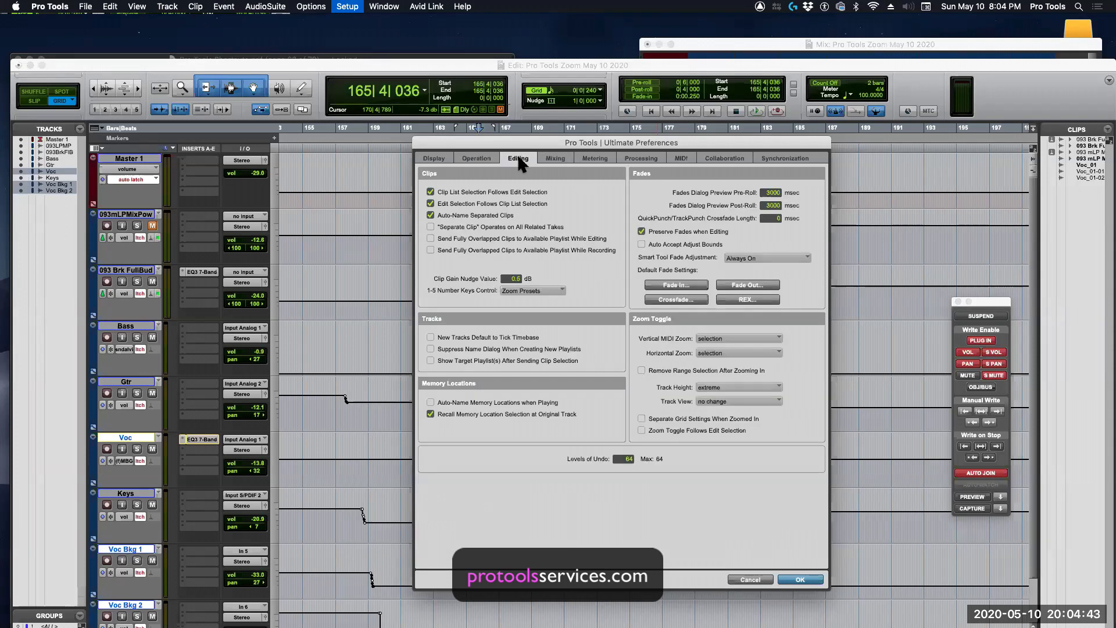
pyautogui.click(556, 159)
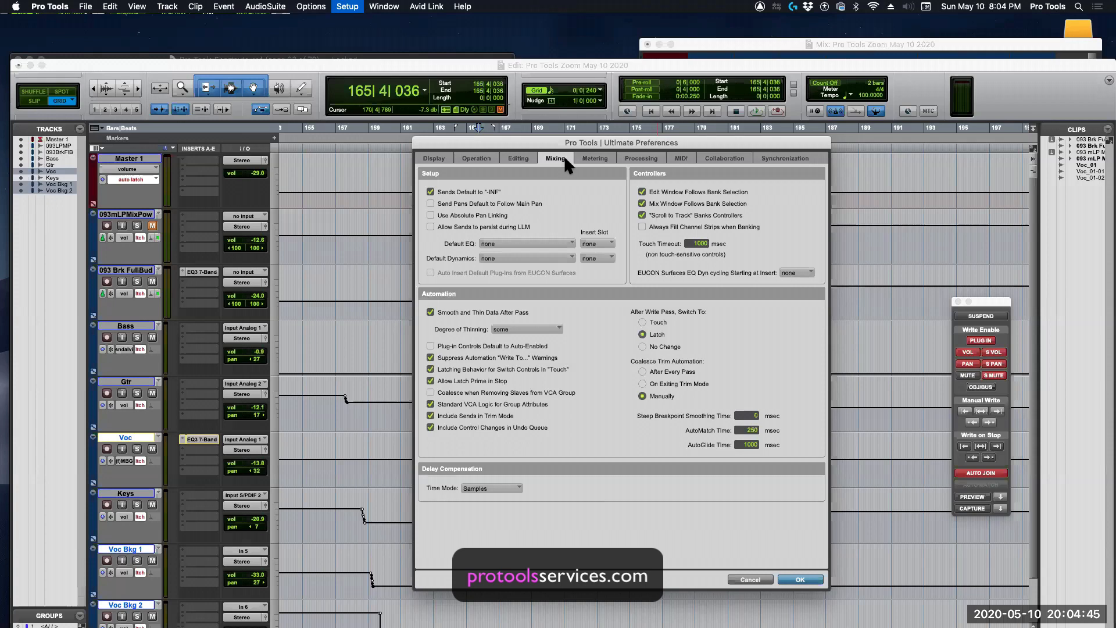
pyautogui.click(602, 156)
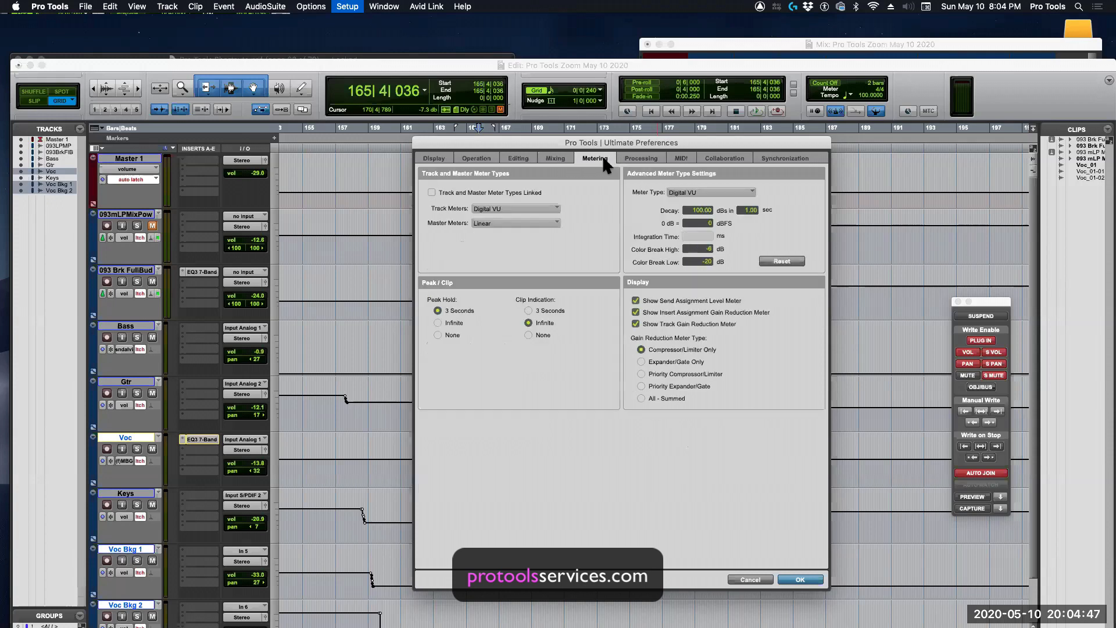
pyautogui.click(639, 159)
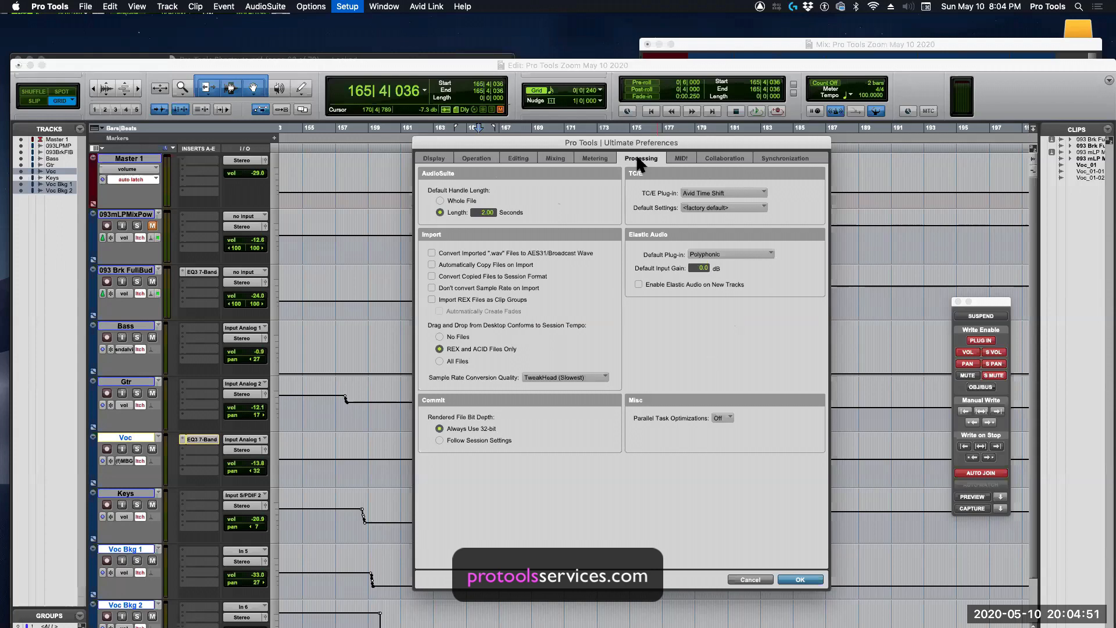
pyautogui.click(684, 158)
pyautogui.click(723, 160)
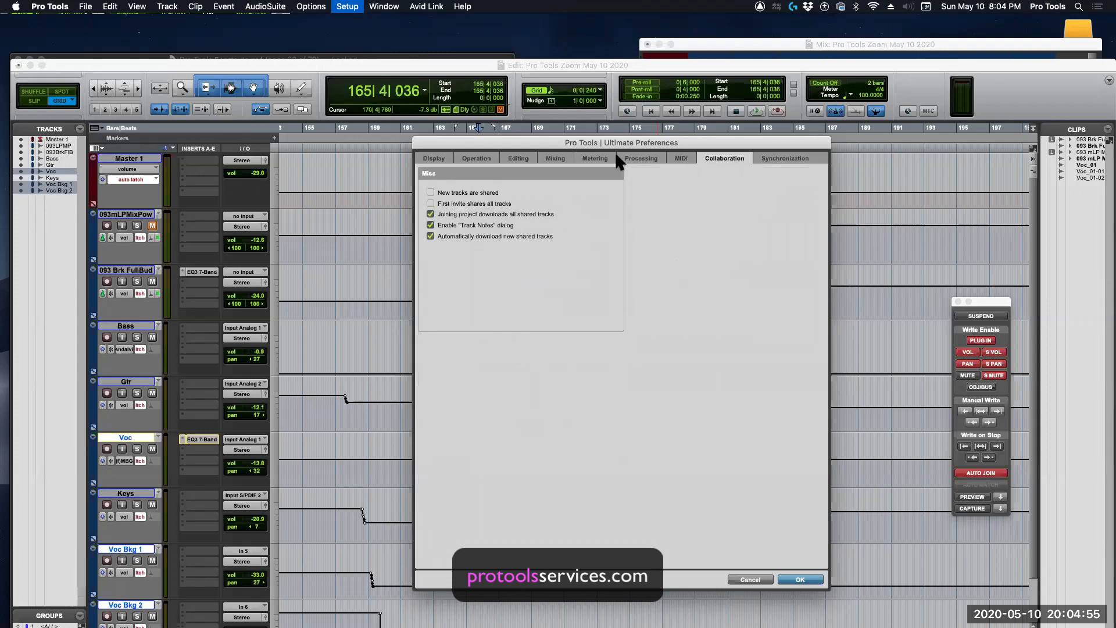
pyautogui.click(600, 154)
pyautogui.click(637, 161)
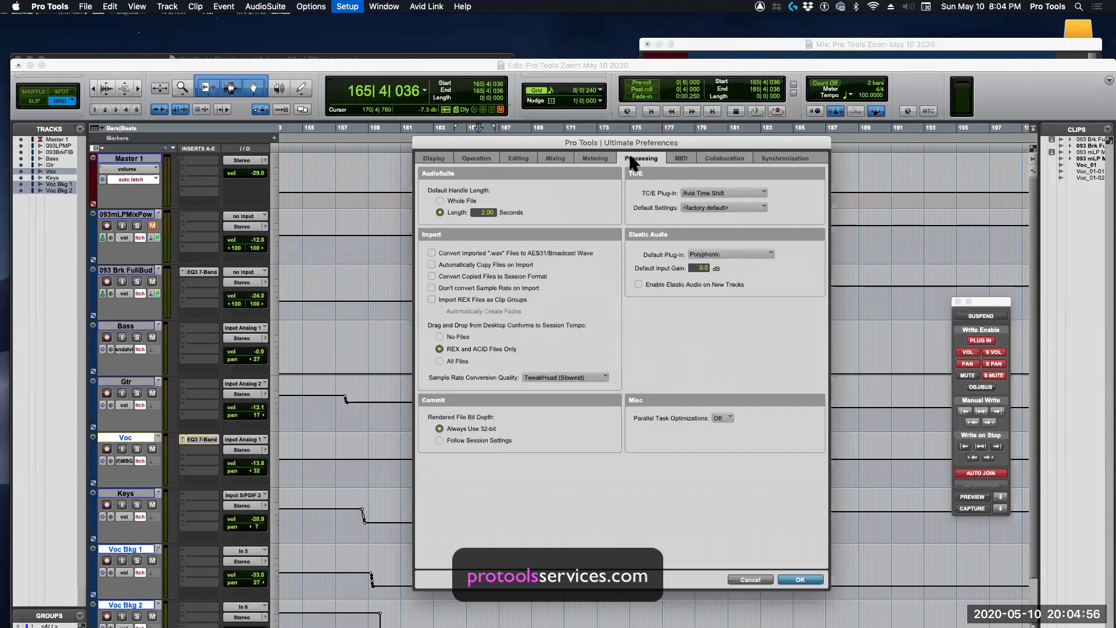
pyautogui.click(555, 159)
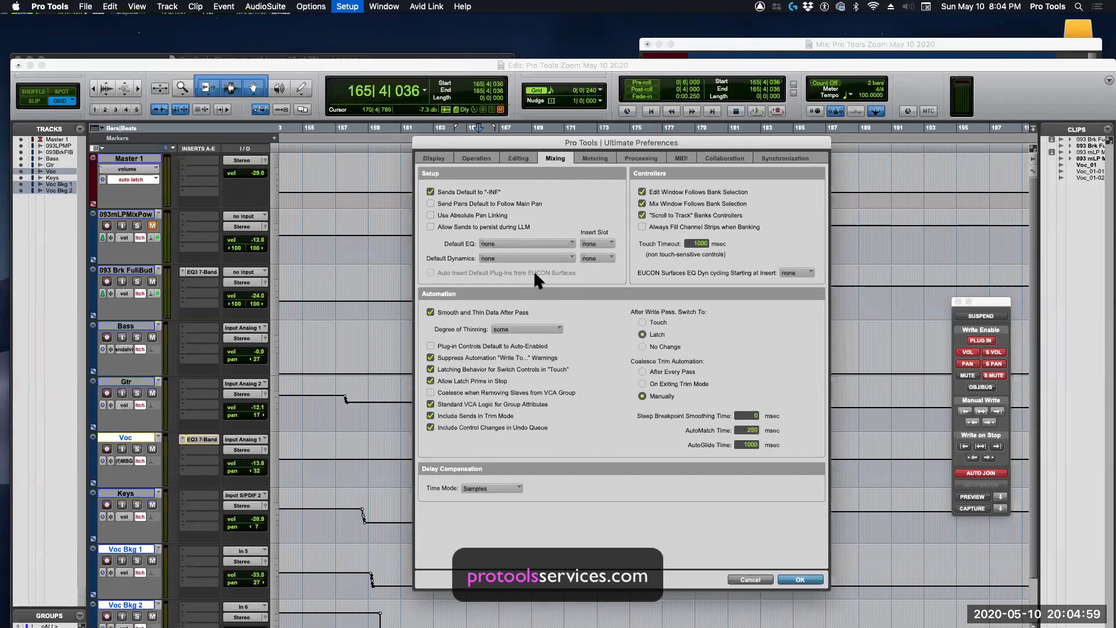
# Step: Try Min:Secs as the Back/Forward Amount time format in the Operation preferences and restore it to Bars|Beats
pyautogui.click(478, 163)
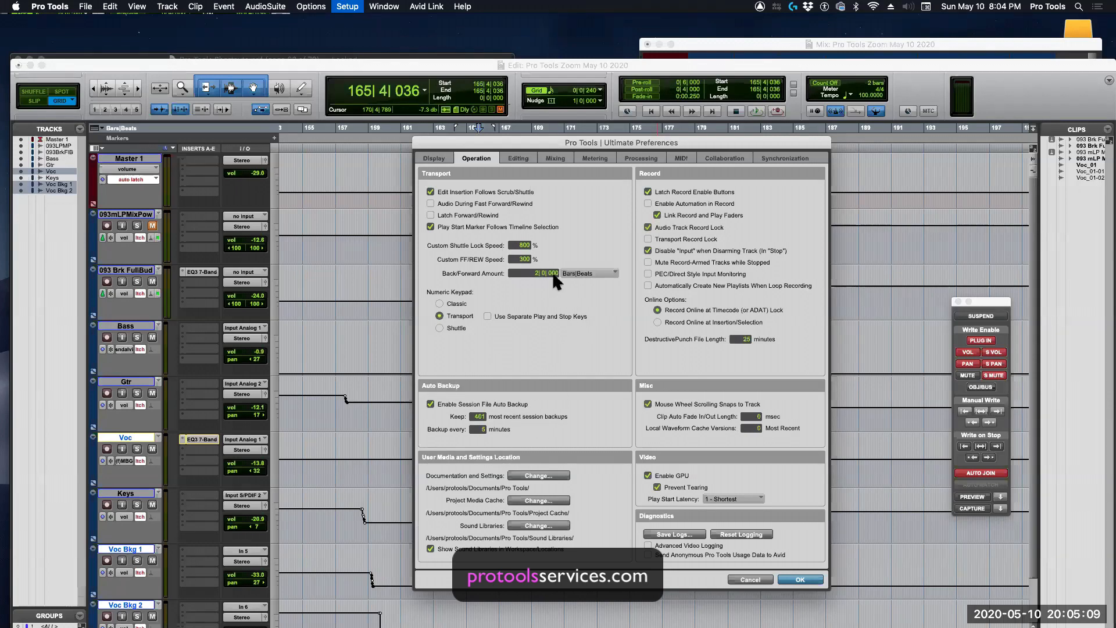
pyautogui.click(578, 273)
pyautogui.click(575, 211)
pyautogui.click(589, 269)
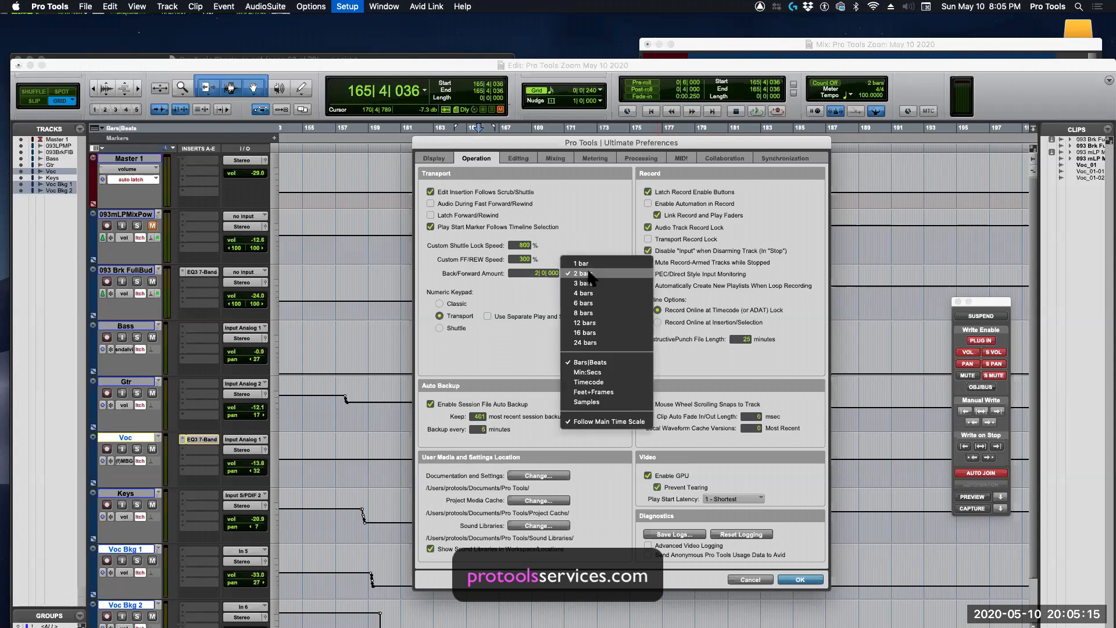
pyautogui.click(601, 375)
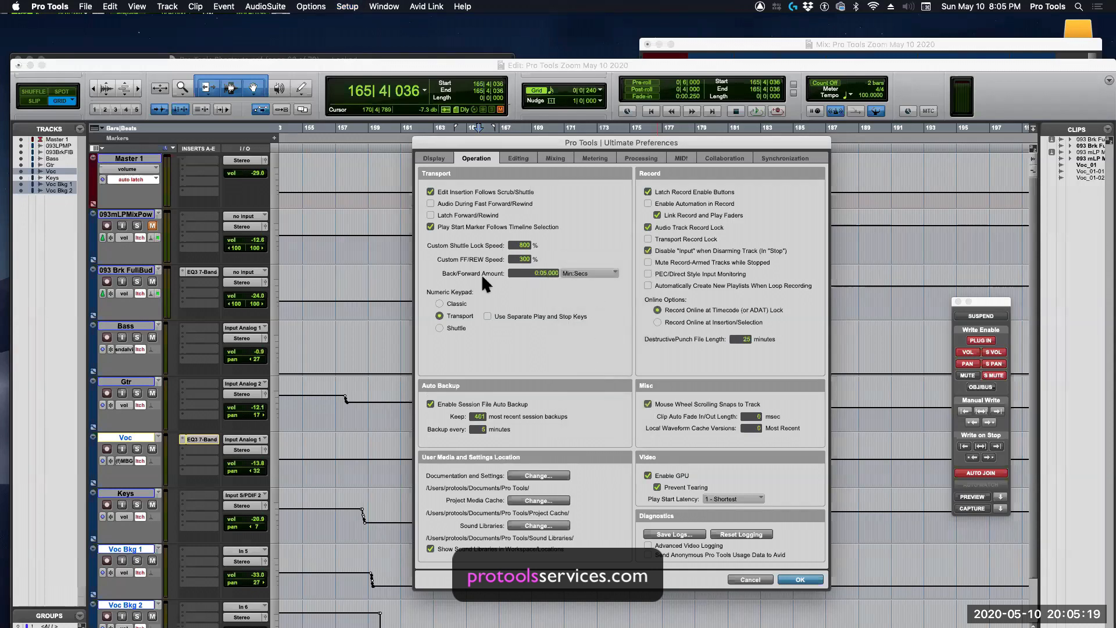
pyautogui.click(582, 270)
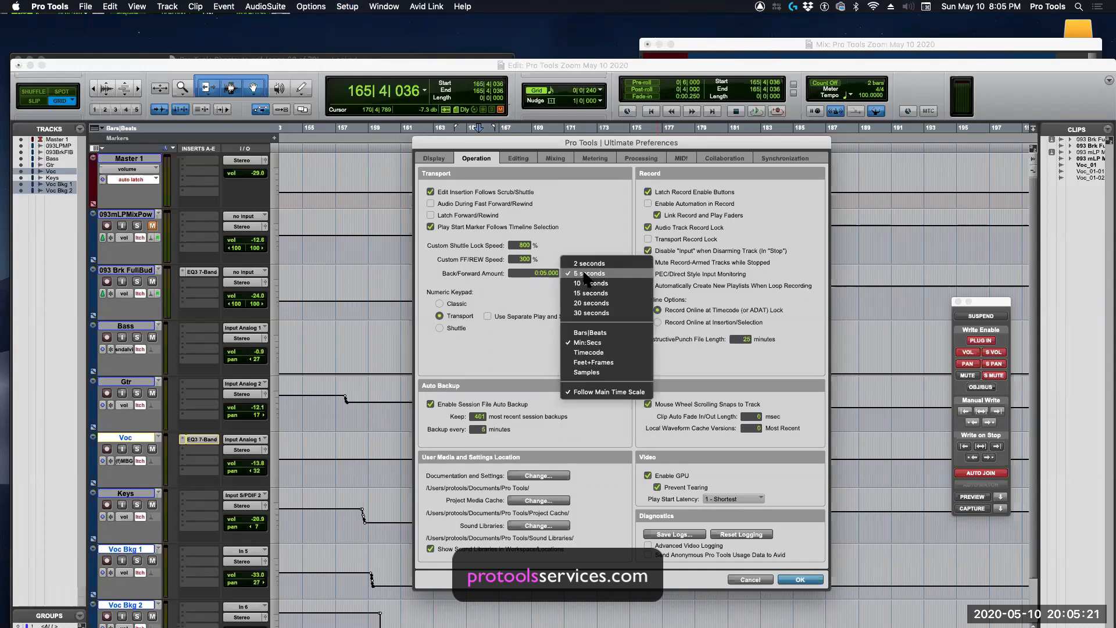
pyautogui.click(589, 332)
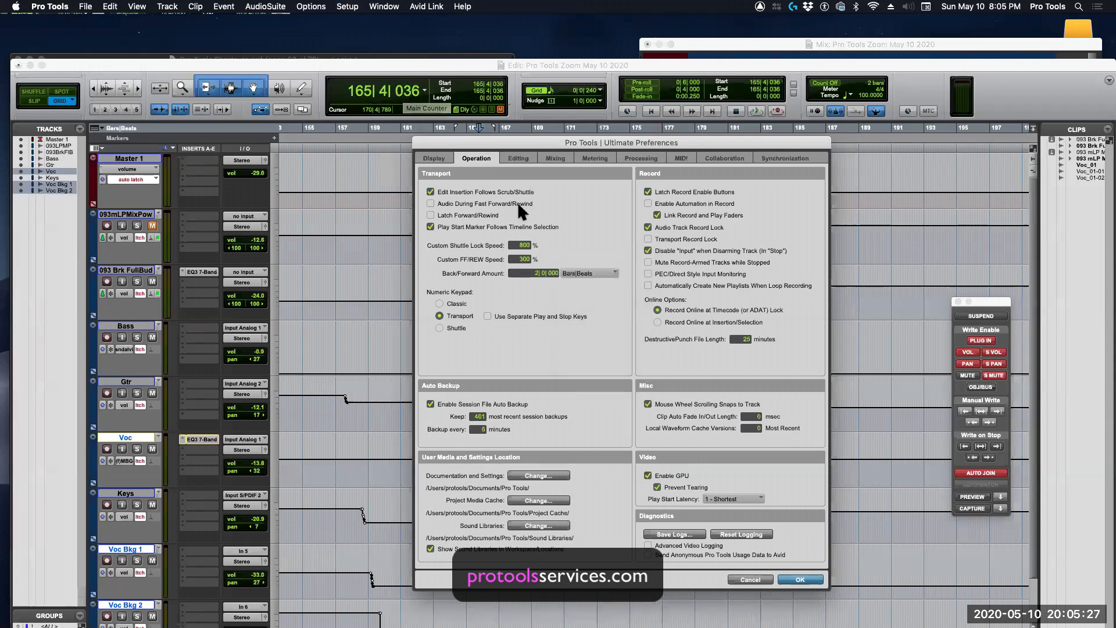
# Step: Accept the preferences and switch the Edit window's main counter to Min:Secs
pyautogui.click(800, 580)
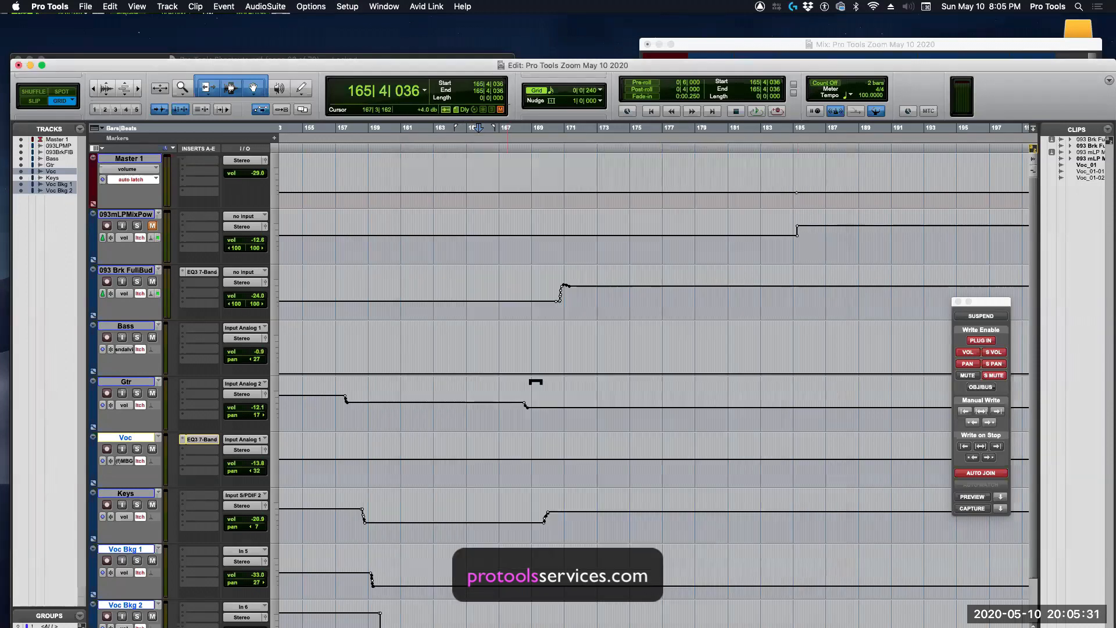
pyautogui.click(425, 91)
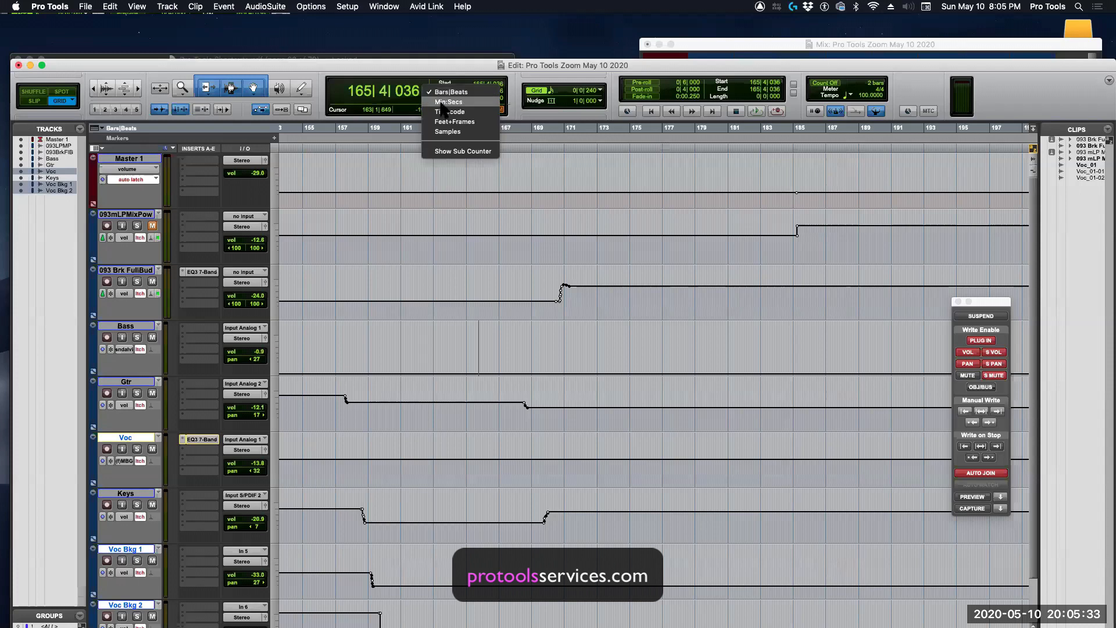
pyautogui.click(451, 102)
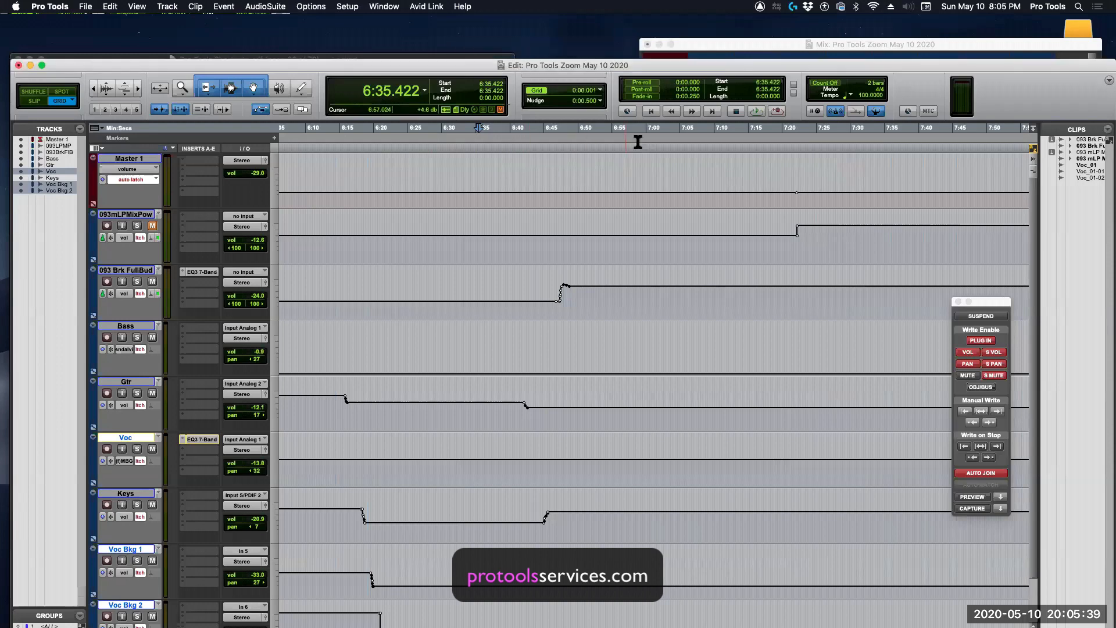
# Step: Jump the playback position back five times to 6:10.422, play from there and stop
pyautogui.click(671, 111)
pyautogui.click(671, 112)
pyautogui.click(671, 112)
pyautogui.click(672, 112)
pyautogui.click(672, 112)
pyautogui.press('space')
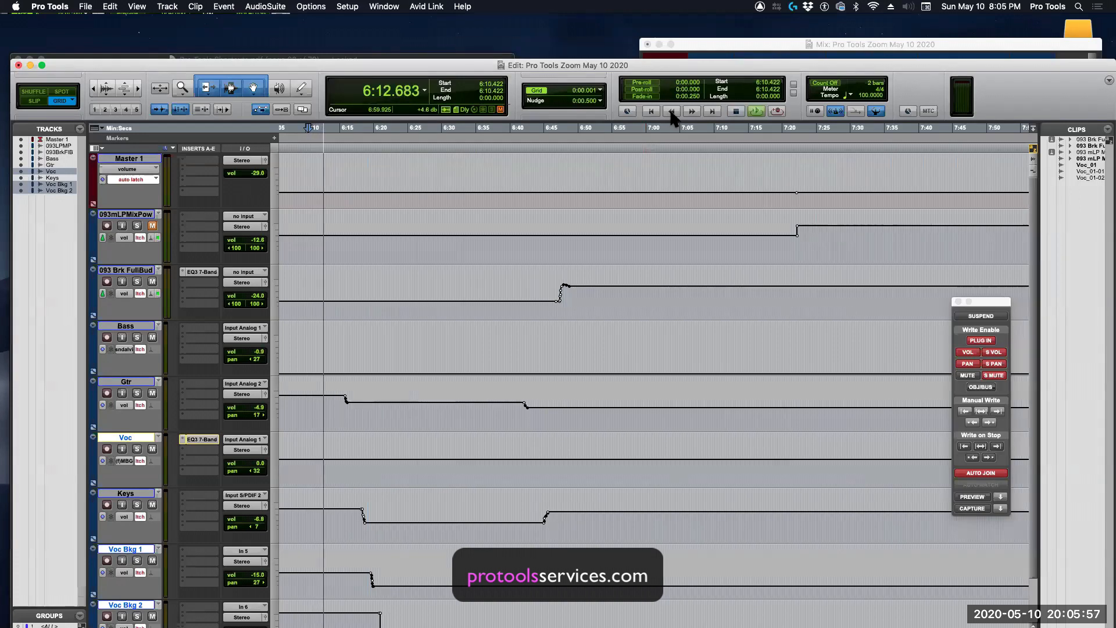
pyautogui.press('space')
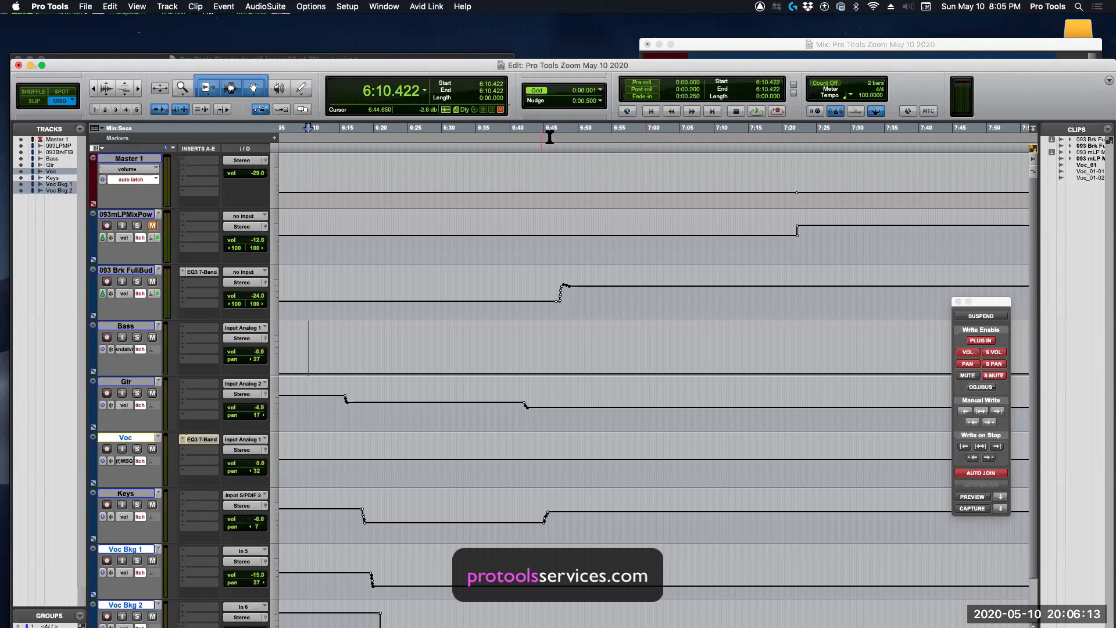
# Step: Jump playback forward four times from 6:10.422 to about 6:37
pyautogui.click(692, 111)
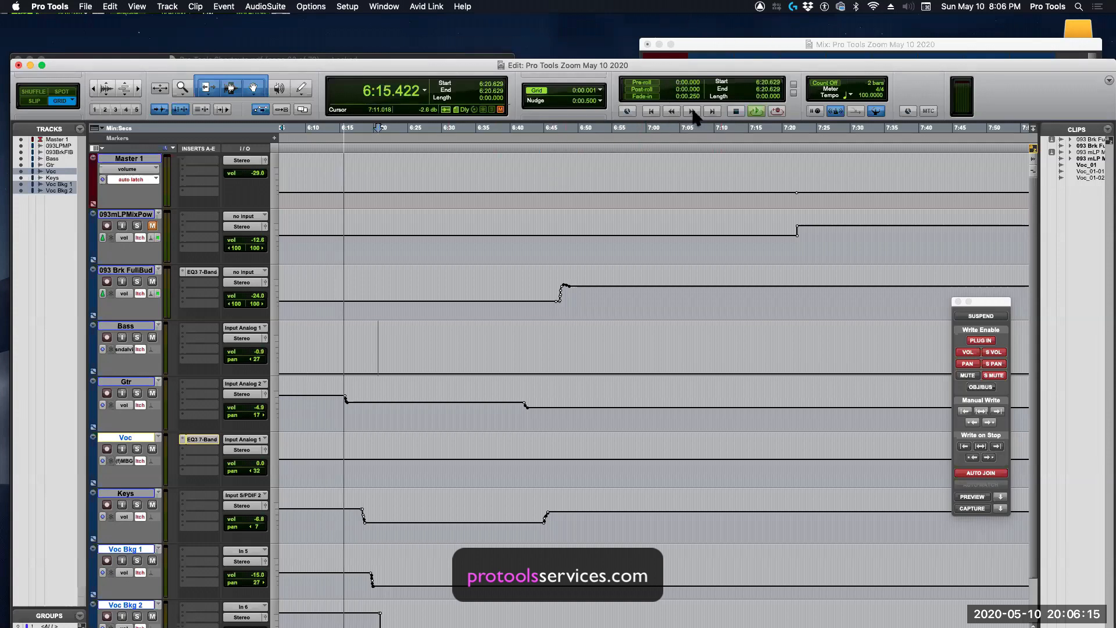
pyautogui.click(692, 111)
pyautogui.click(692, 111)
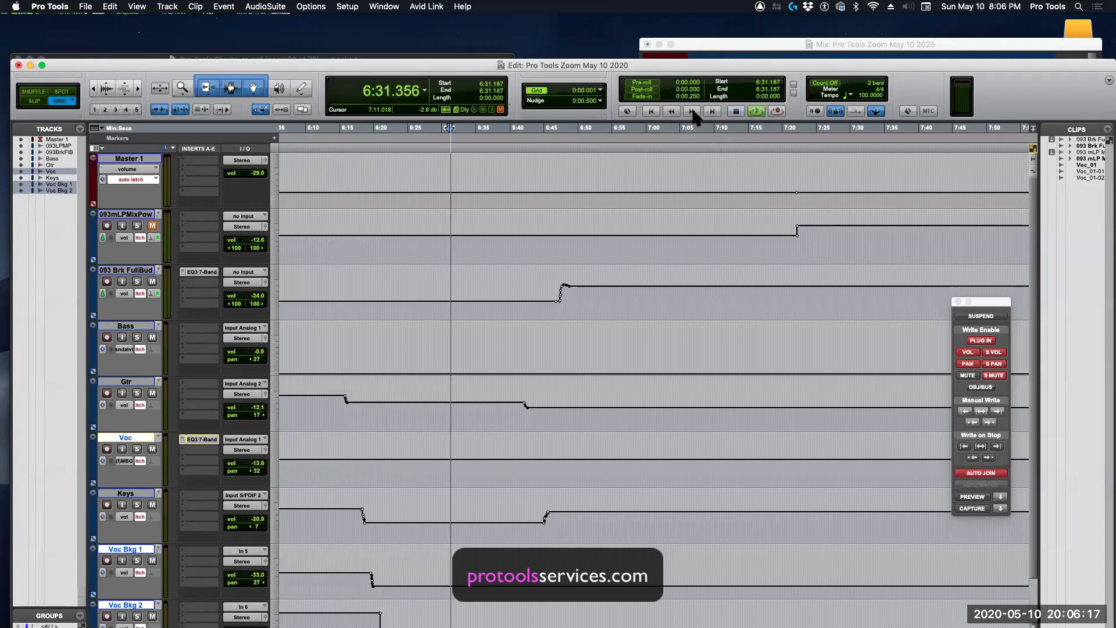
pyautogui.click(694, 112)
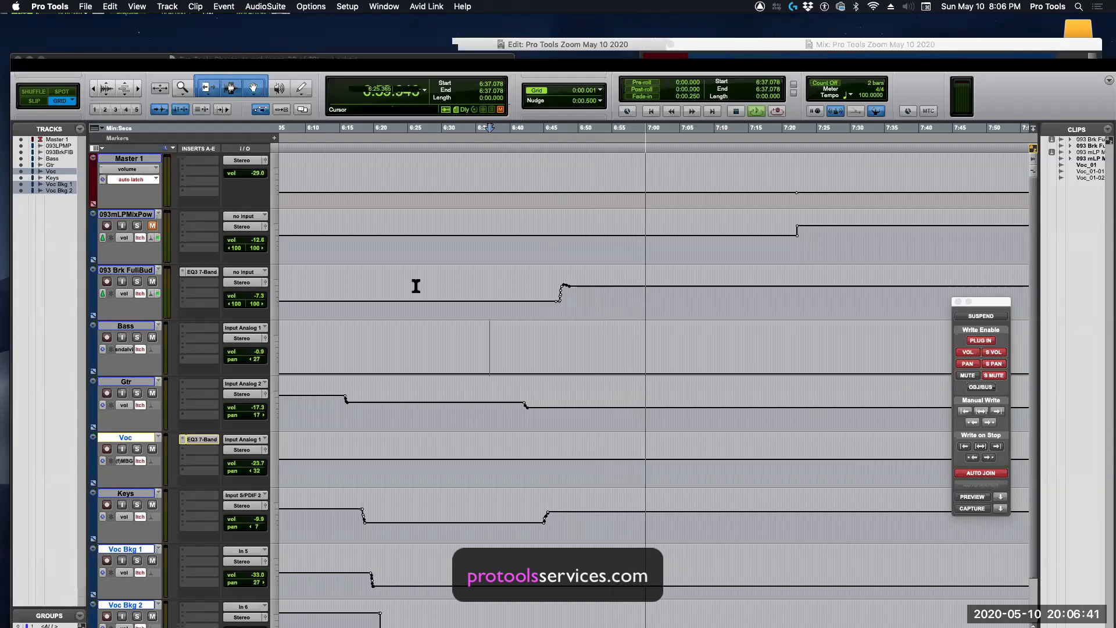
# Step: From about 6:21, write latch volumes for 093 Brk FullBud -15.9, Gtr -11.4, Voc -19.1 and Keys -15.9; end the pass by jumping playback back
pyautogui.click(381, 287)
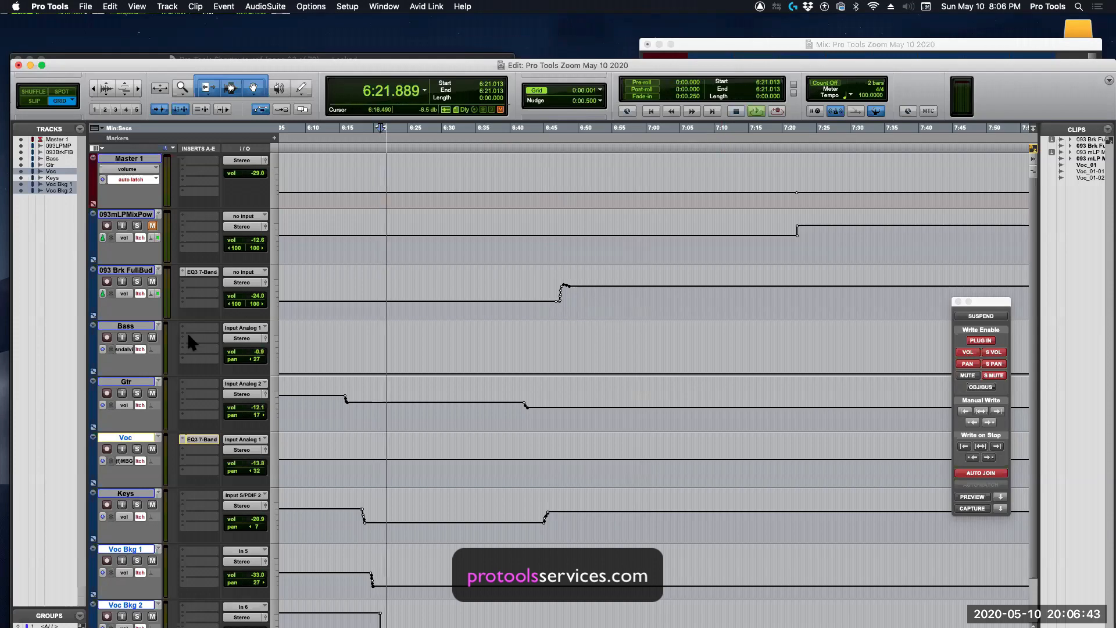
pyautogui.moveTo(232, 296); pyautogui.dragTo(234, 287)
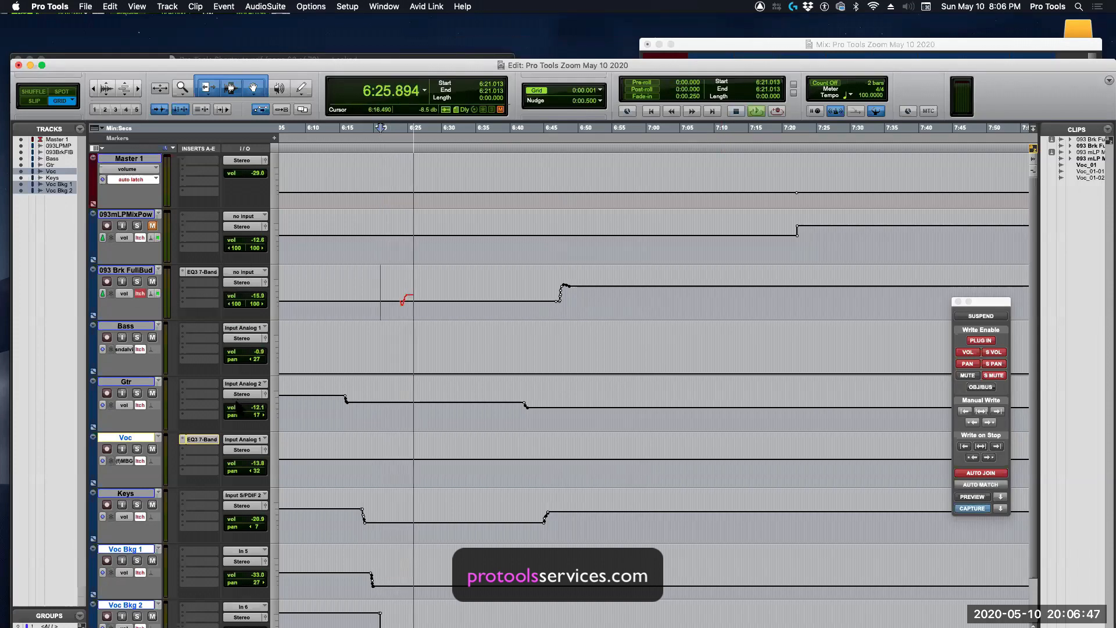
pyautogui.moveTo(237, 407); pyautogui.dragTo(241, 407)
pyautogui.moveTo(243, 462); pyautogui.dragTo(238, 518)
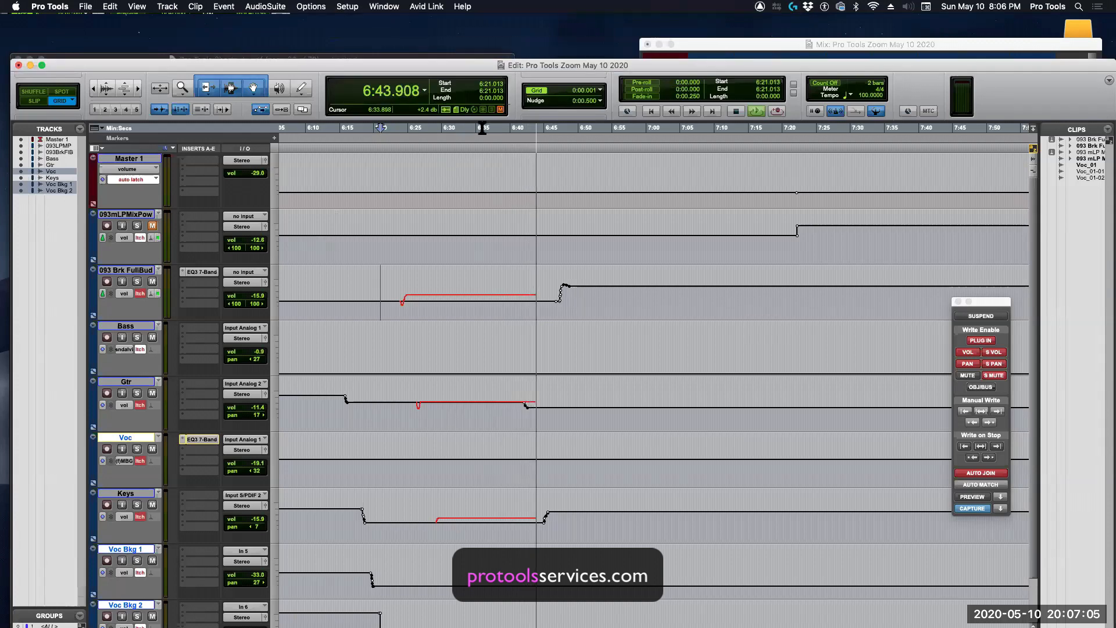
pyautogui.click(672, 114)
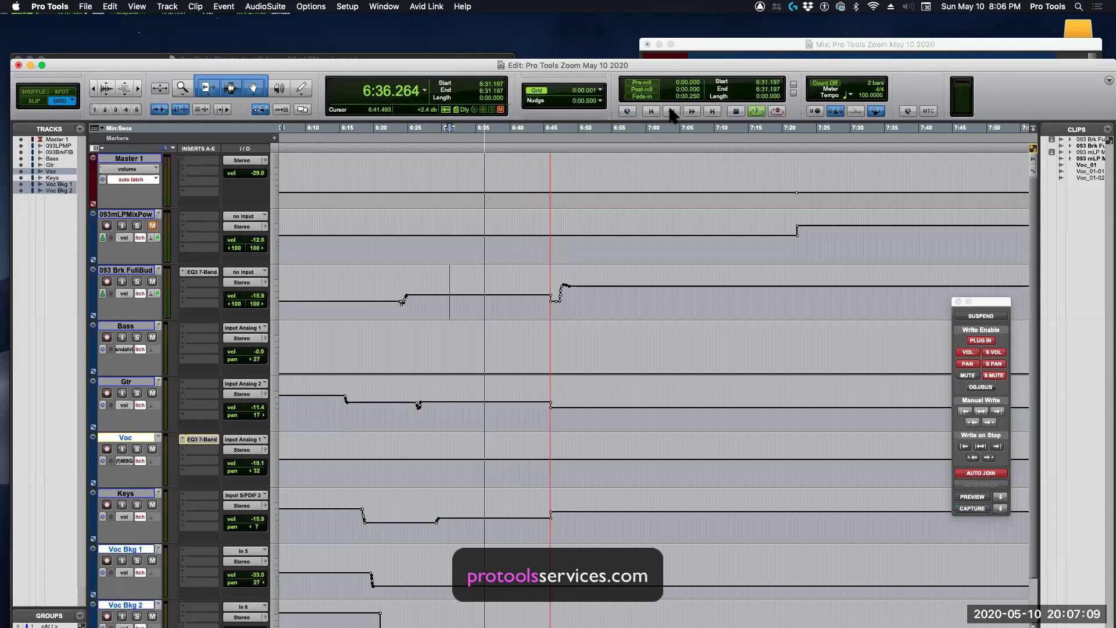
# Step: Jump playback back to 6:21.280, write latch volume -1.3 on 093mLPMixPow, and end the pass by relocating playback to 6:58.116
pyautogui.click(672, 110)
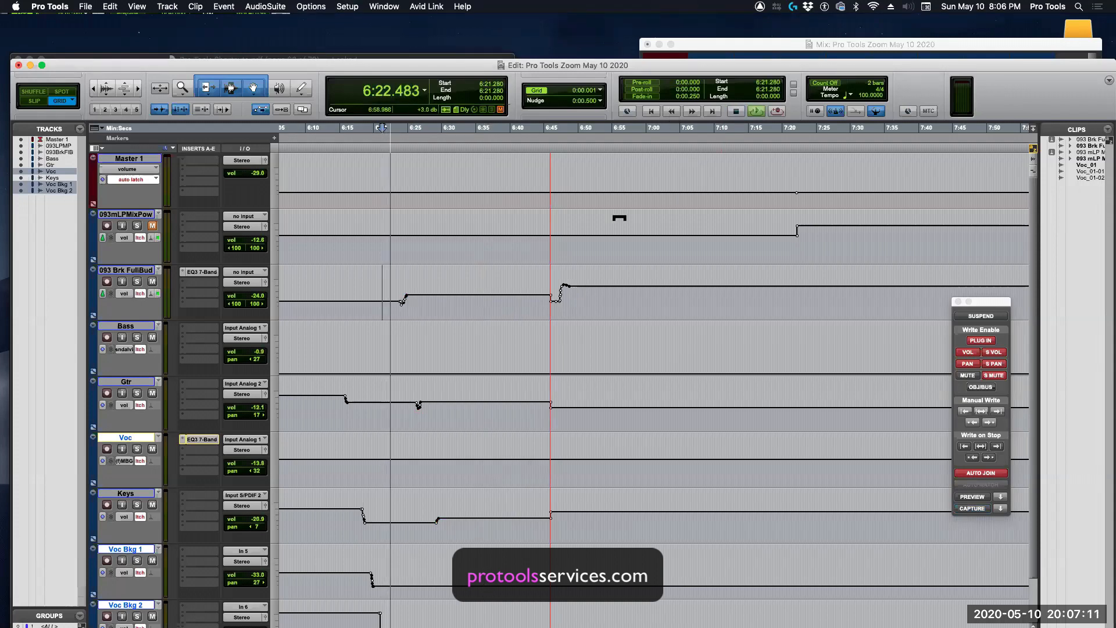
pyautogui.moveTo(249, 249); pyautogui.dragTo(250, 233)
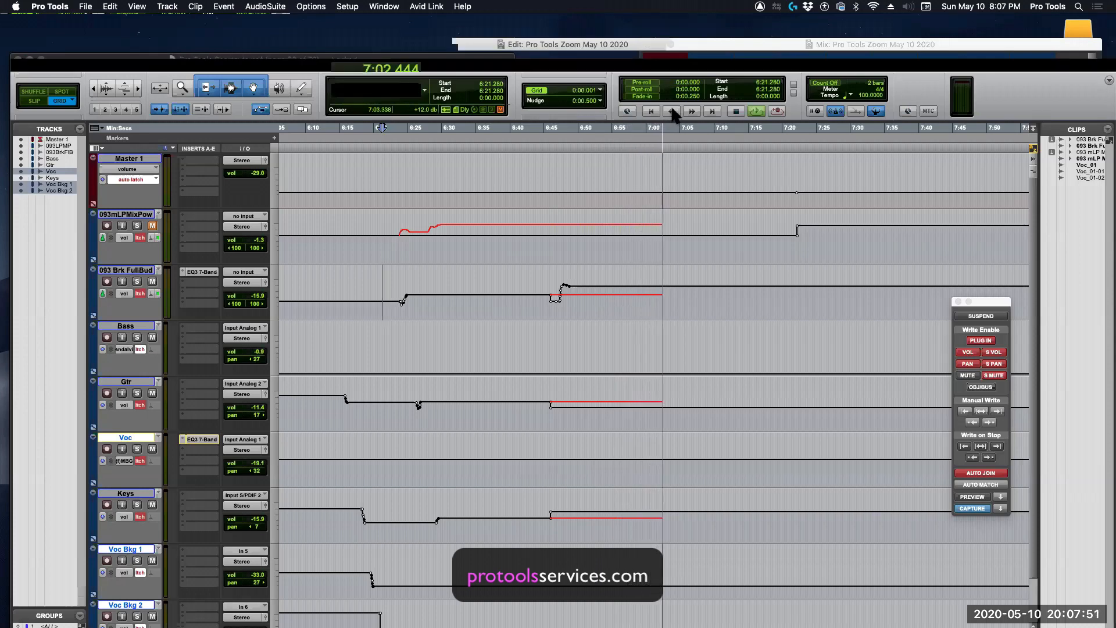
pyautogui.click(634, 291)
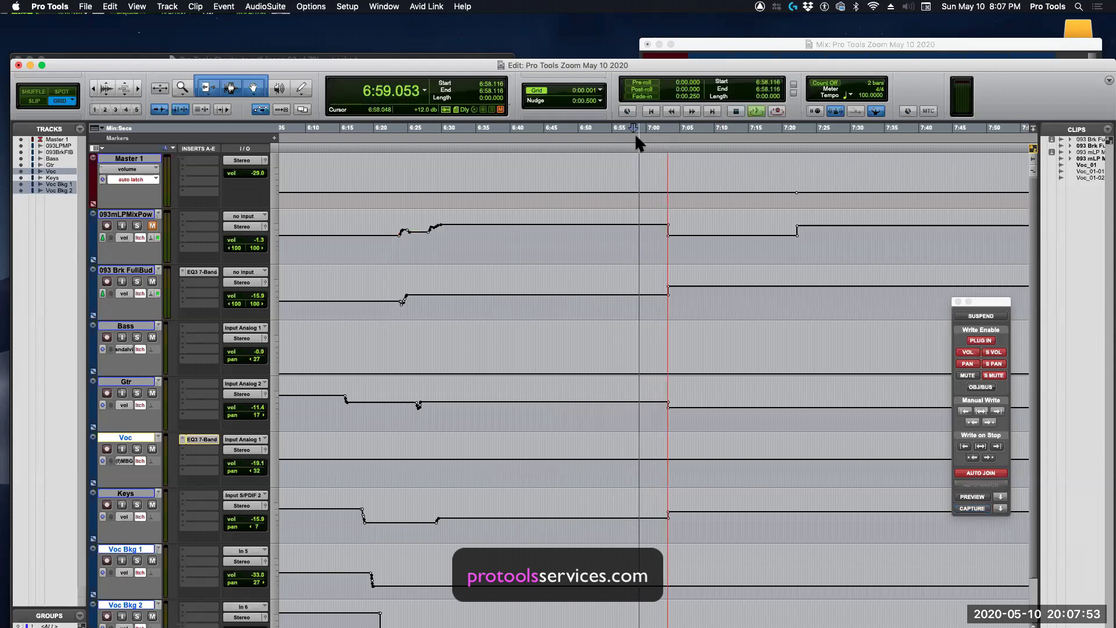
# Step: Write latch volume -6.5 on 093mLPMixPow, jump playback back to 7:00.583, and stop at about 7:26, moving the Automation window slightly up meanwhile
pyautogui.moveTo(246, 239); pyautogui.dragTo(243, 246)
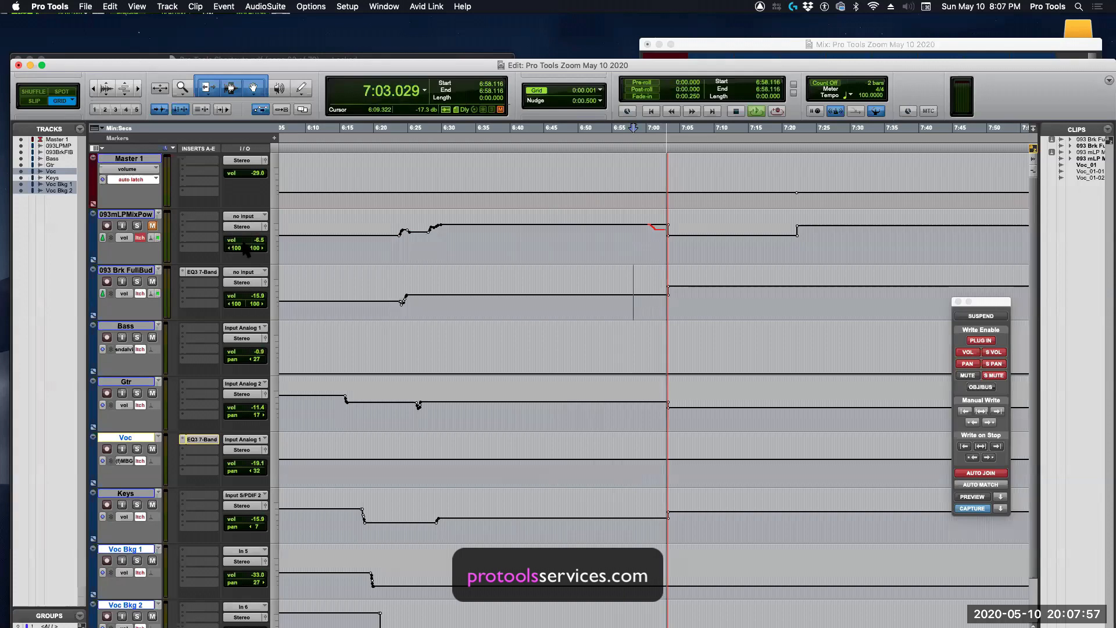
pyautogui.click(671, 112)
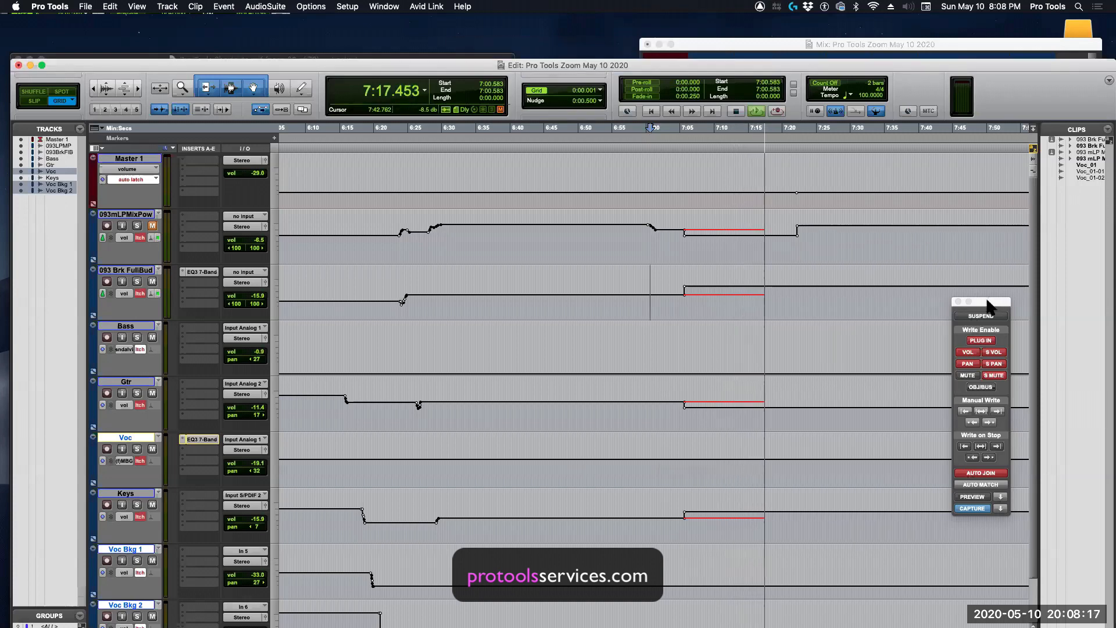
pyautogui.moveTo(987, 302); pyautogui.dragTo(983, 278)
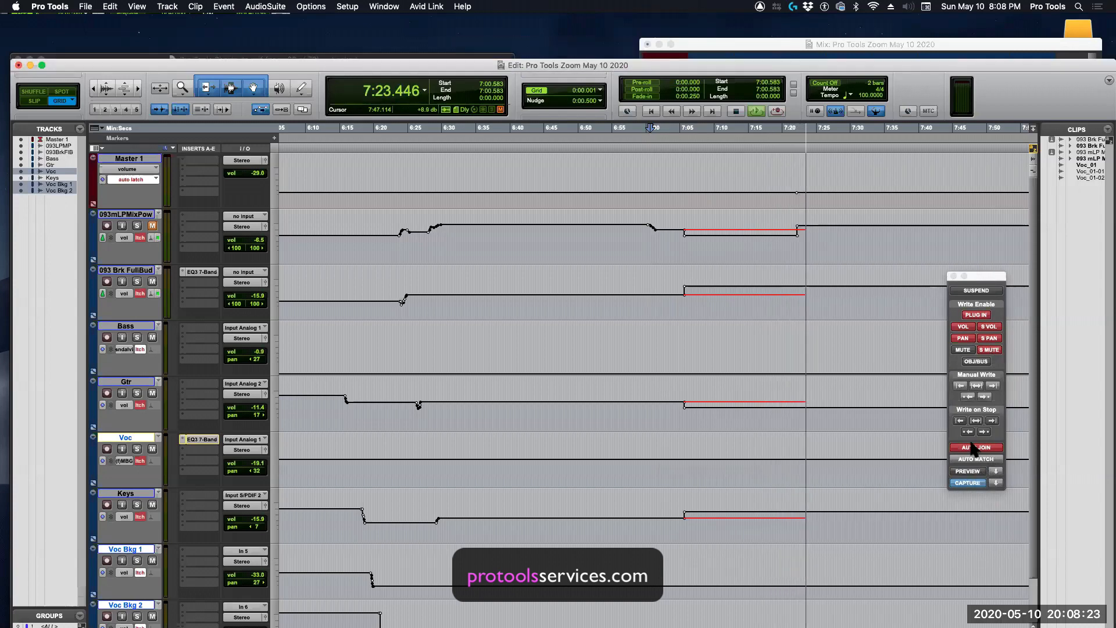
pyautogui.moveTo(985, 277); pyautogui.dragTo(992, 271)
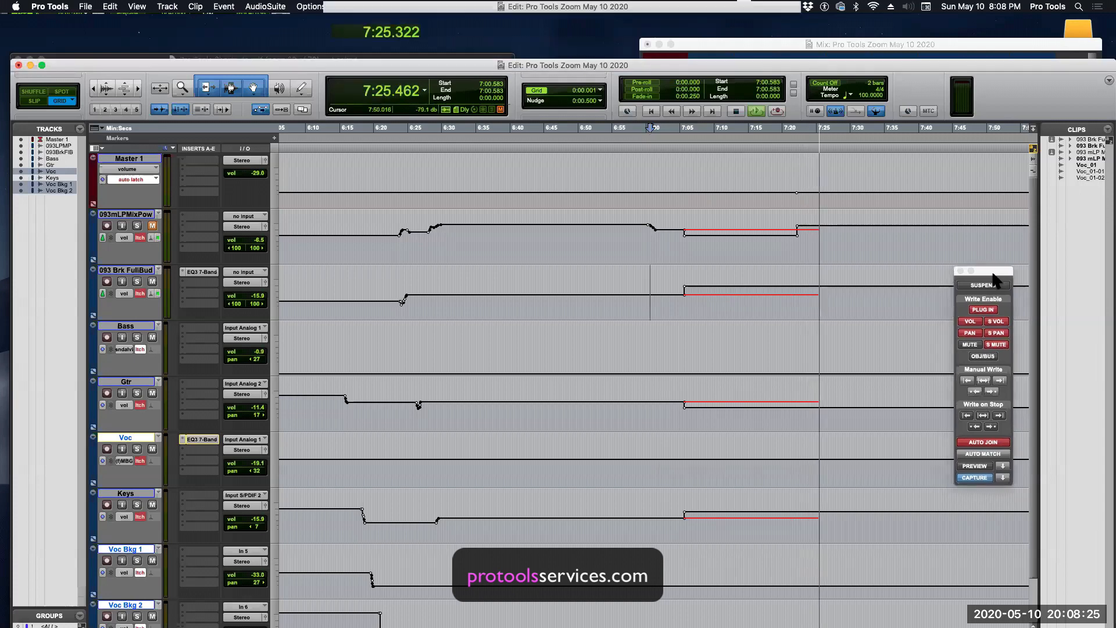
pyautogui.press('space')
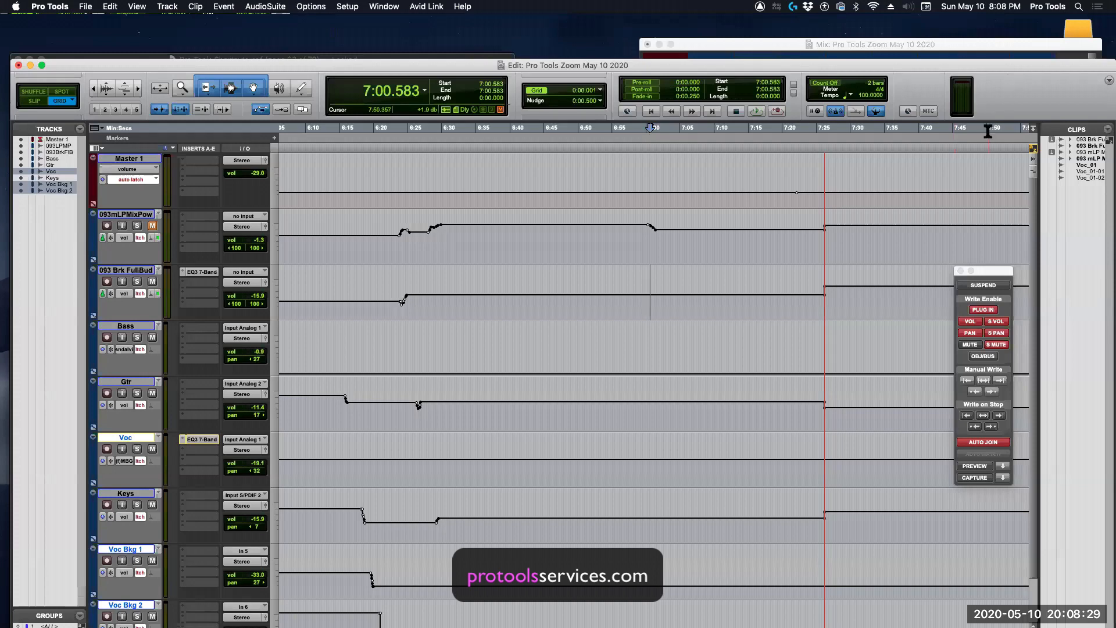
# Step: Zoom the timeline out horizontally and select from about 6:05 to 8:53 on the 093 Brk FullBud track
pyautogui.moveTo(988, 269); pyautogui.dragTo(983, 257)
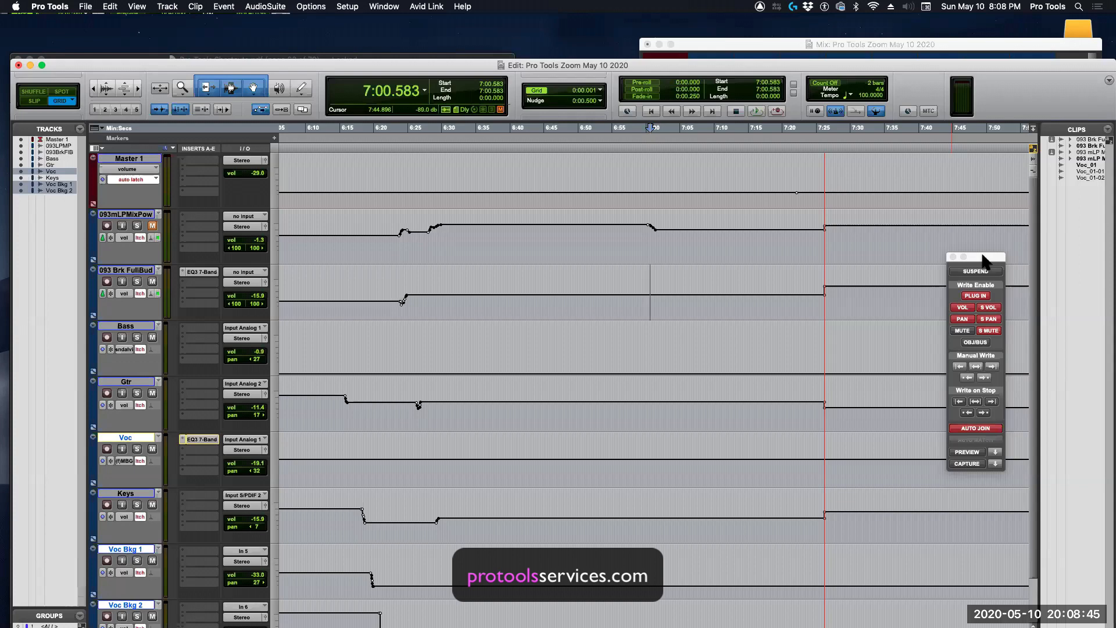
pyautogui.press('r')
pyautogui.press('r')
pyautogui.press('r')
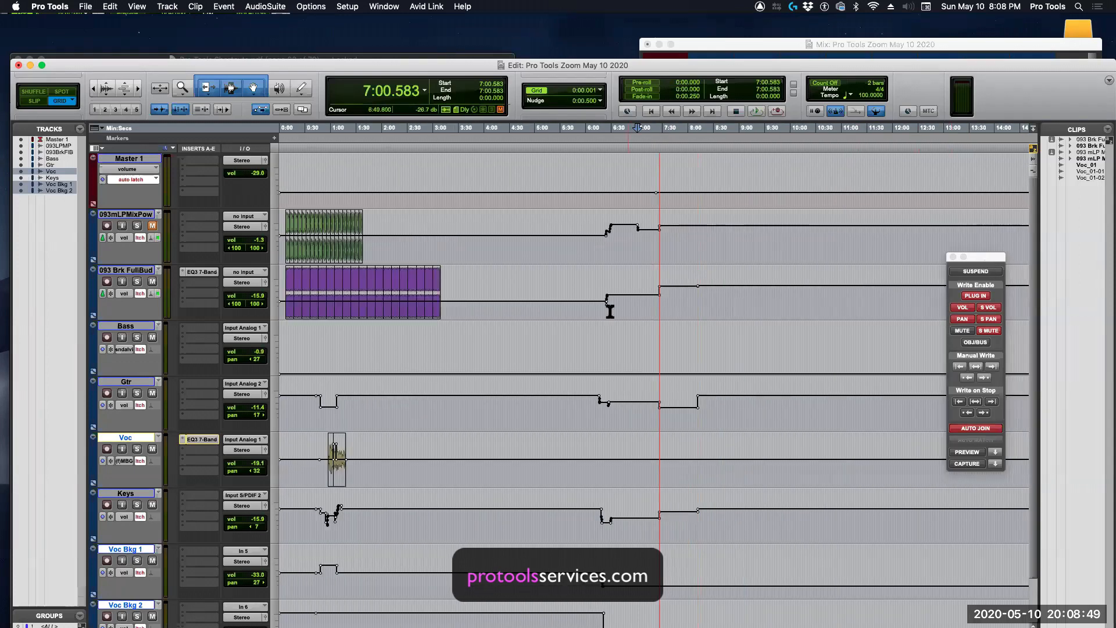
pyautogui.moveTo(590, 301); pyautogui.dragTo(735, 314)
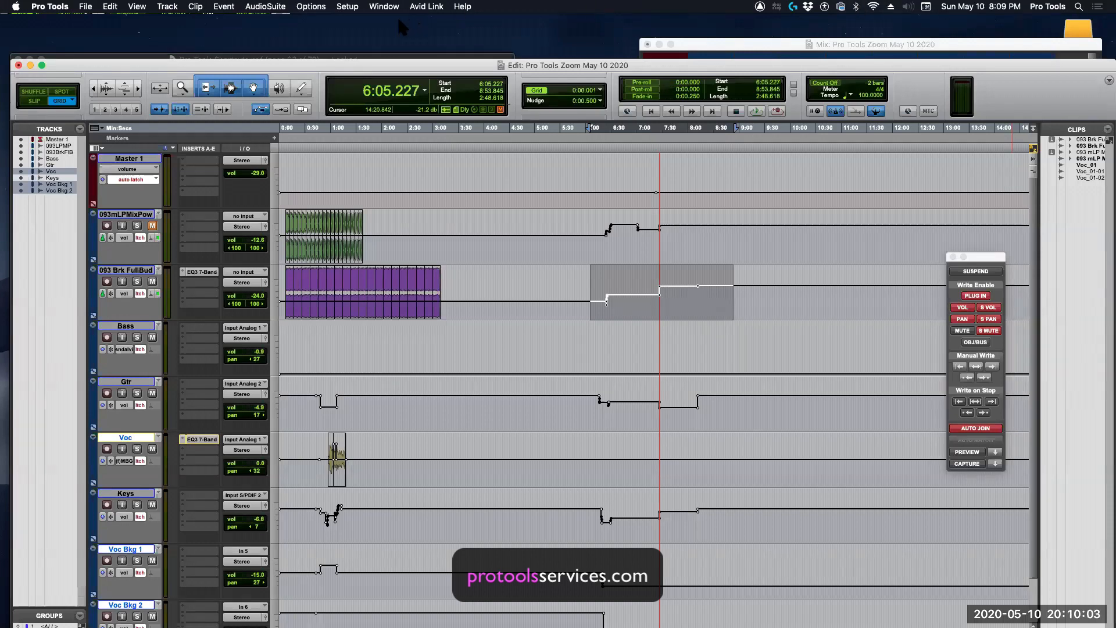
# Step: Raise the Edit window to the top of the screen, then bring up the Mix window over it and widen it
pyautogui.moveTo(351, 66); pyautogui.dragTo(346, 24)
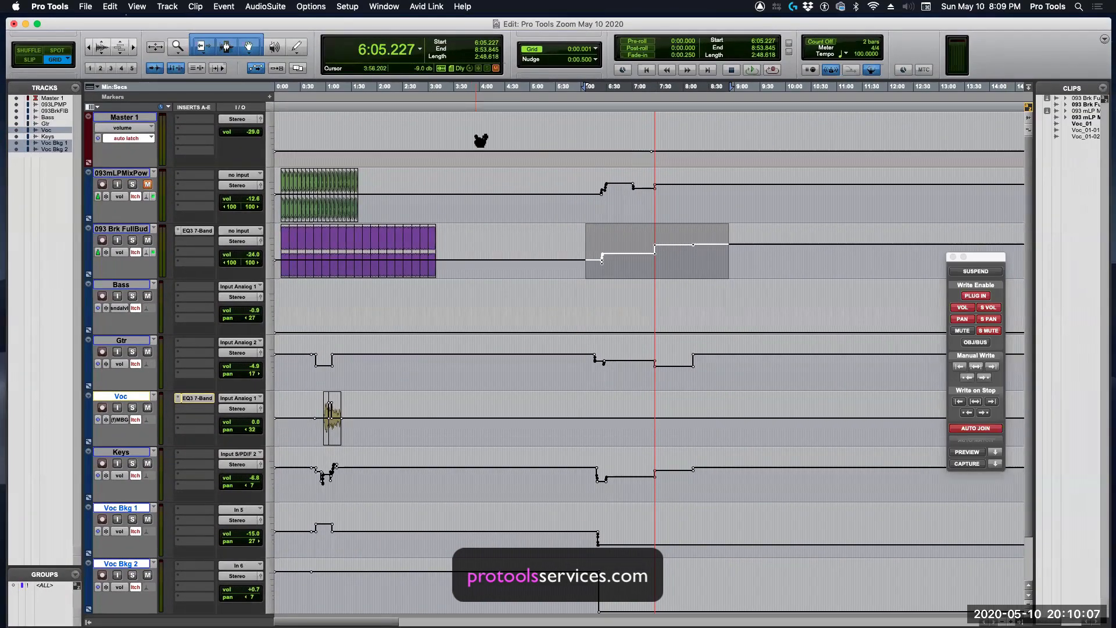
pyautogui.press('super+equal')
pyautogui.moveTo(725, 47); pyautogui.dragTo(120, 36)
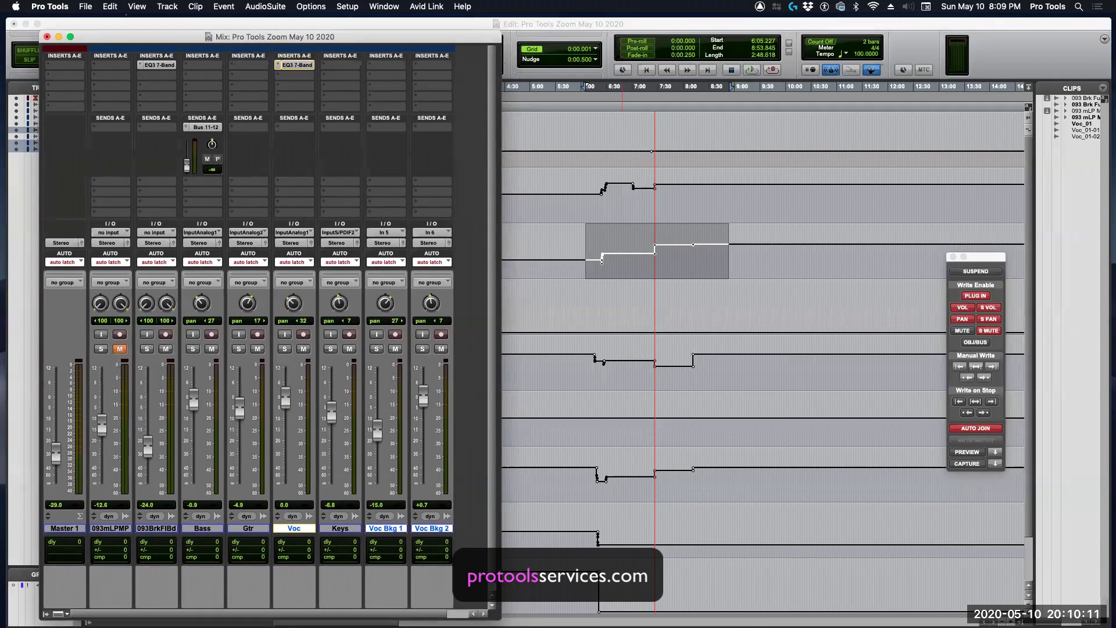
pyautogui.moveTo(500, 619); pyautogui.dragTo(789, 626)
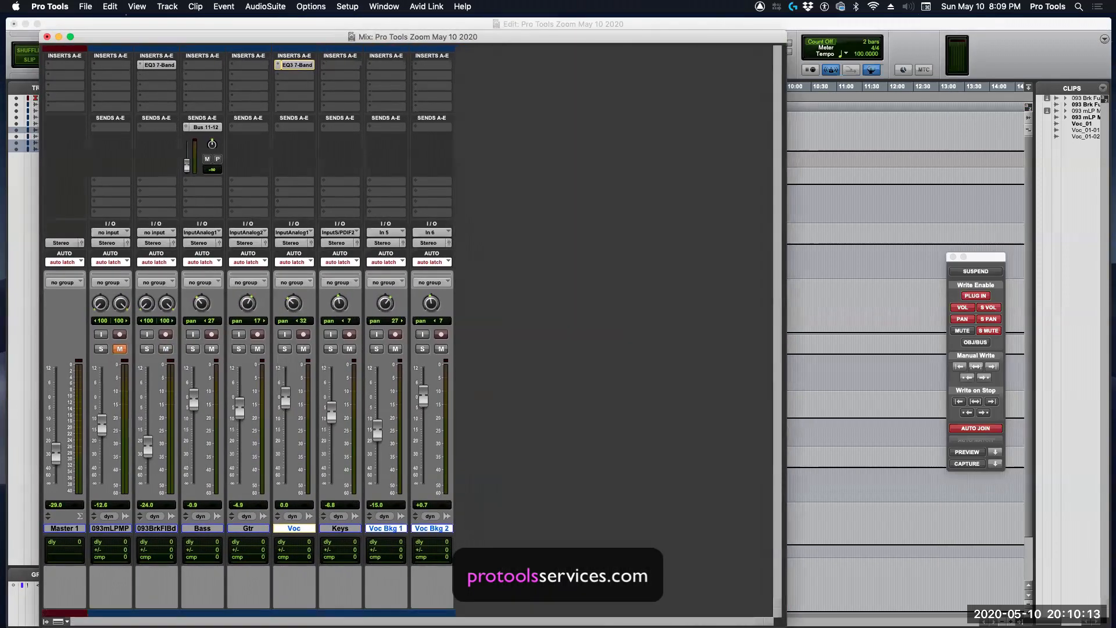
# Step: Return the Mix window's sends to the assignments view and show the Inserts F-J section
pyautogui.keyDown('super'); pyautogui.click(185, 126); pyautogui.keyUp('super')
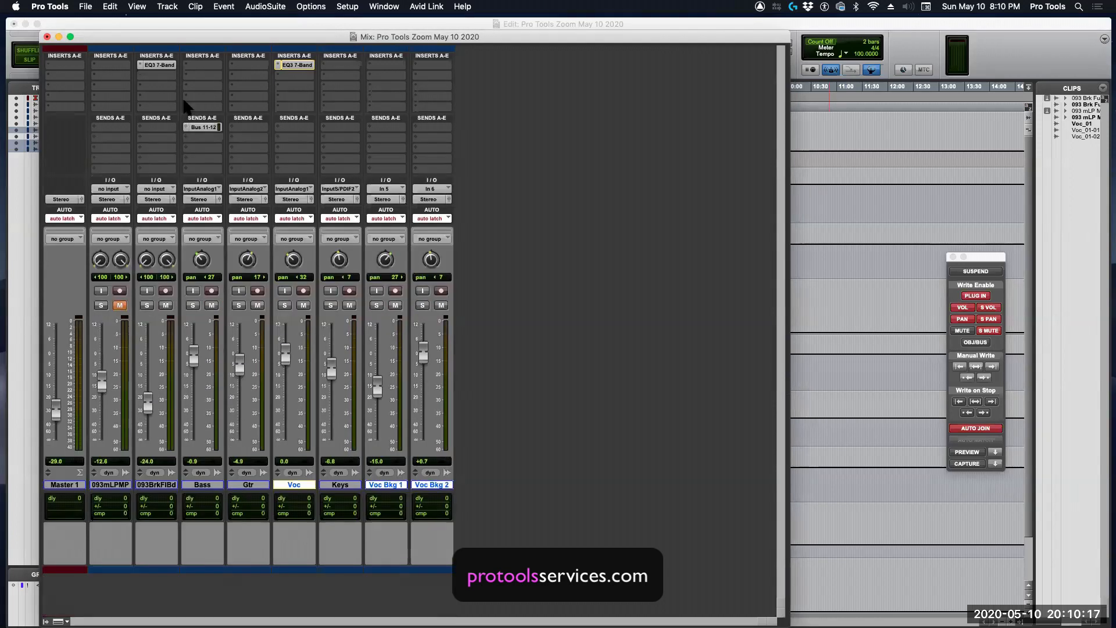
pyautogui.moveTo(184, 37); pyautogui.dragTo(182, 36)
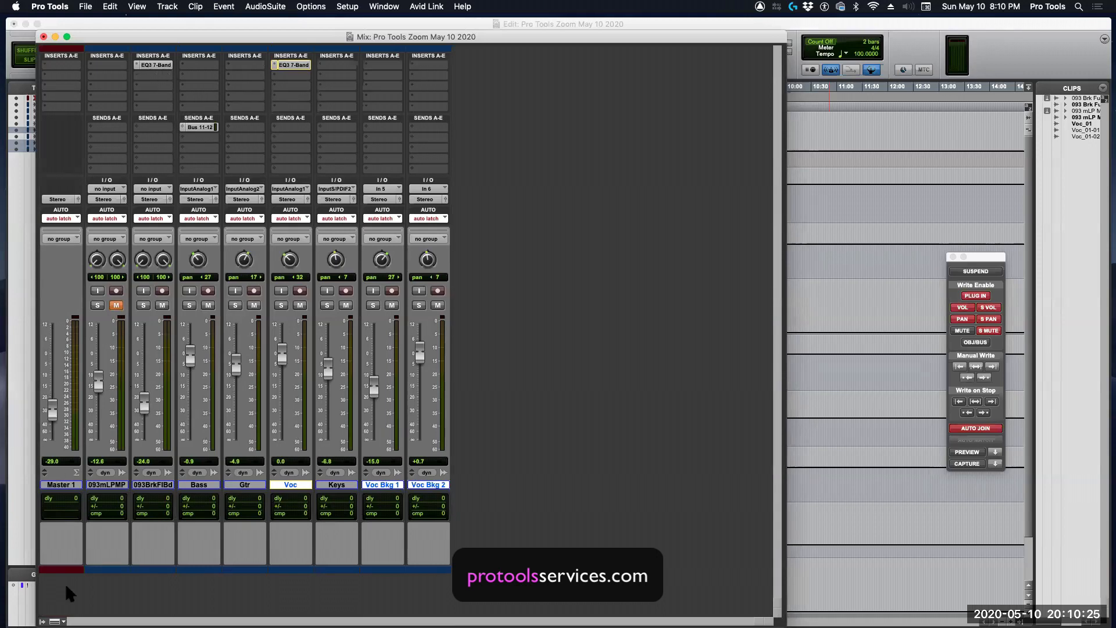
pyautogui.click(57, 622)
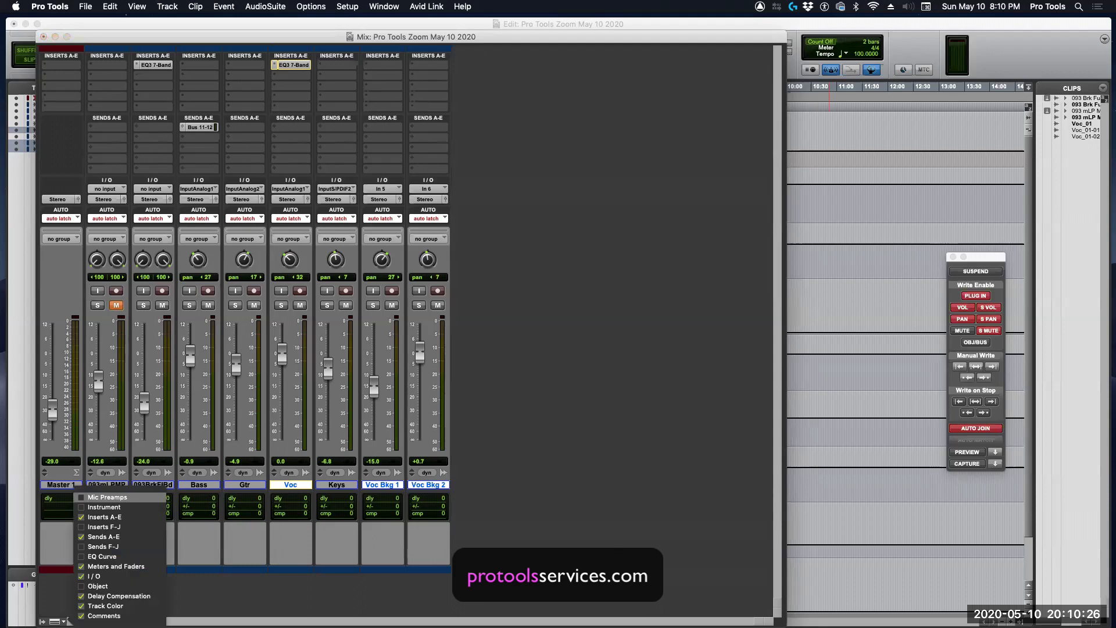
pyautogui.click(84, 526)
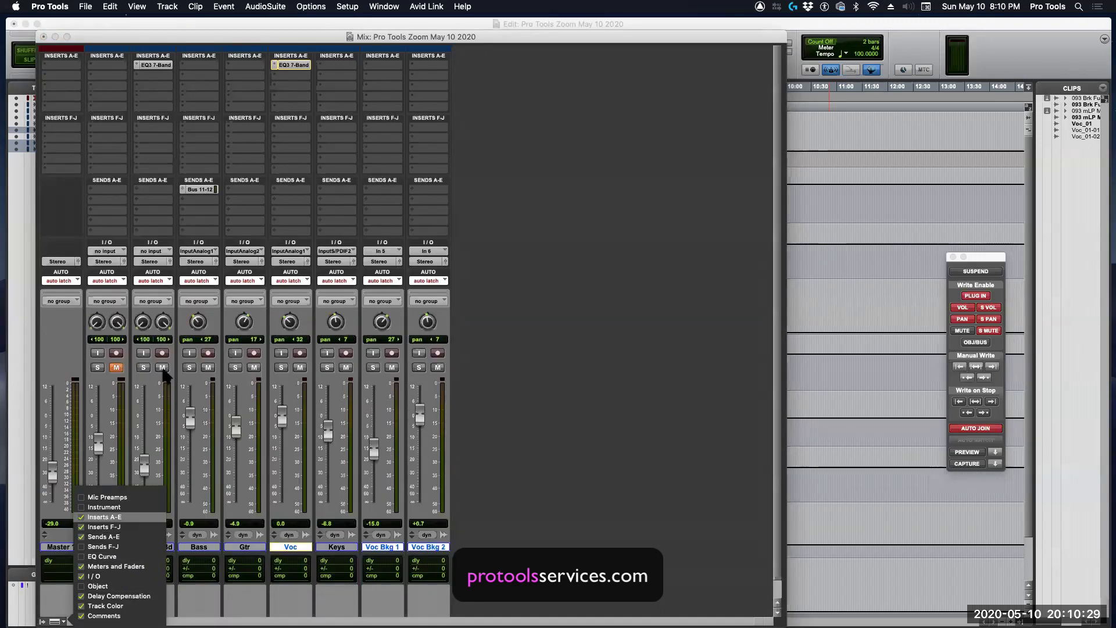
pyautogui.click(195, 73)
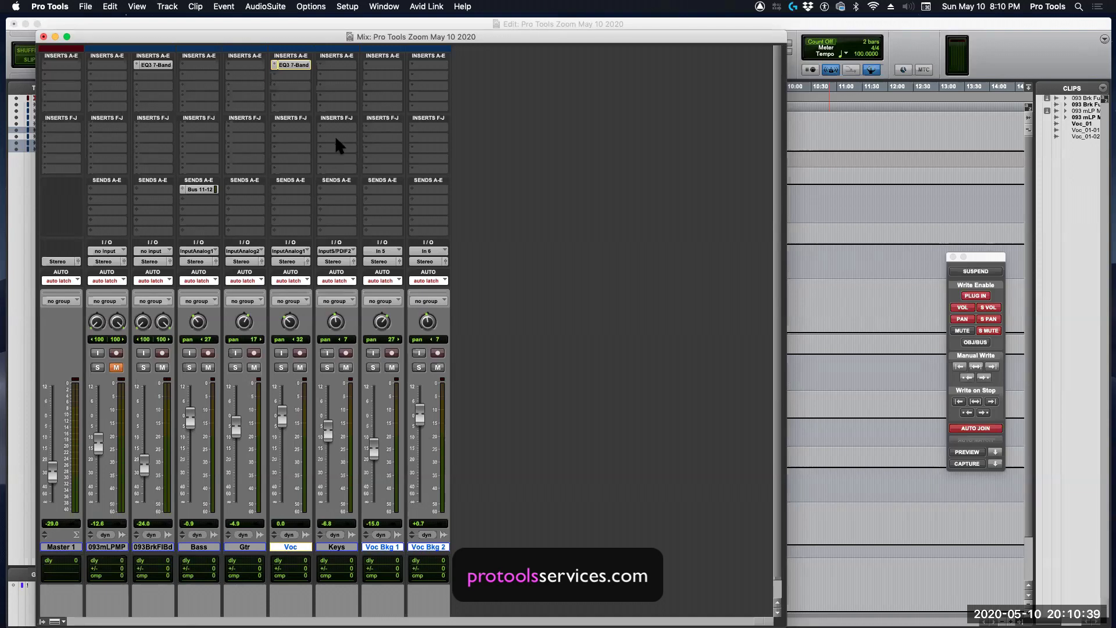
# Step: Make the Voc track's EQ3 7-Band insert inactive and move it down to insert slot D
pyautogui.keyDown('ctrl'); pyautogui.keyDown('super'); pyautogui.click(293, 65); pyautogui.keyUp('super'); pyautogui.keyUp('ctrl')
pyautogui.moveTo(301, 100); pyautogui.dragTo(300, 100)
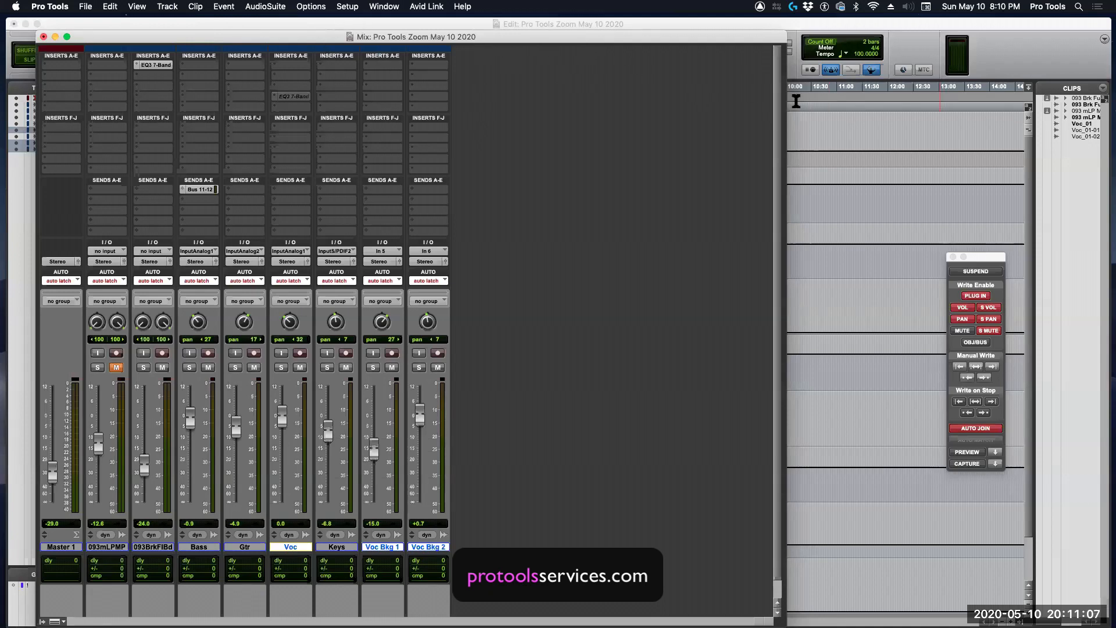
# Step: Bring the Edit window forward and lower it, then switch to Finder and hide all other applications
pyautogui.moveTo(850, 24); pyautogui.dragTo(844, 54)
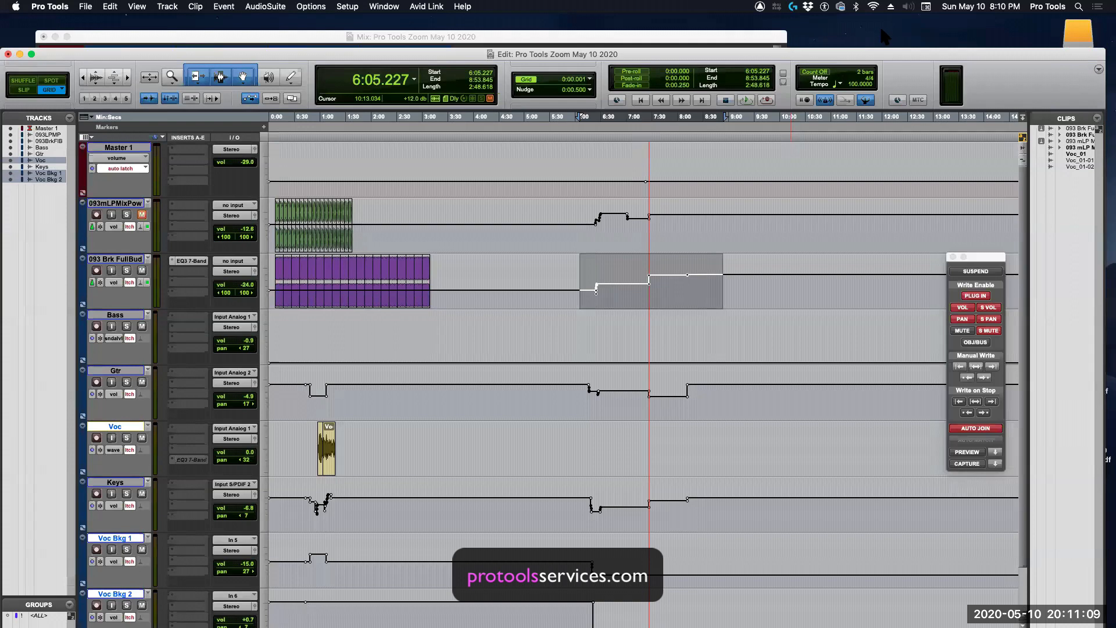
pyautogui.click(884, 33)
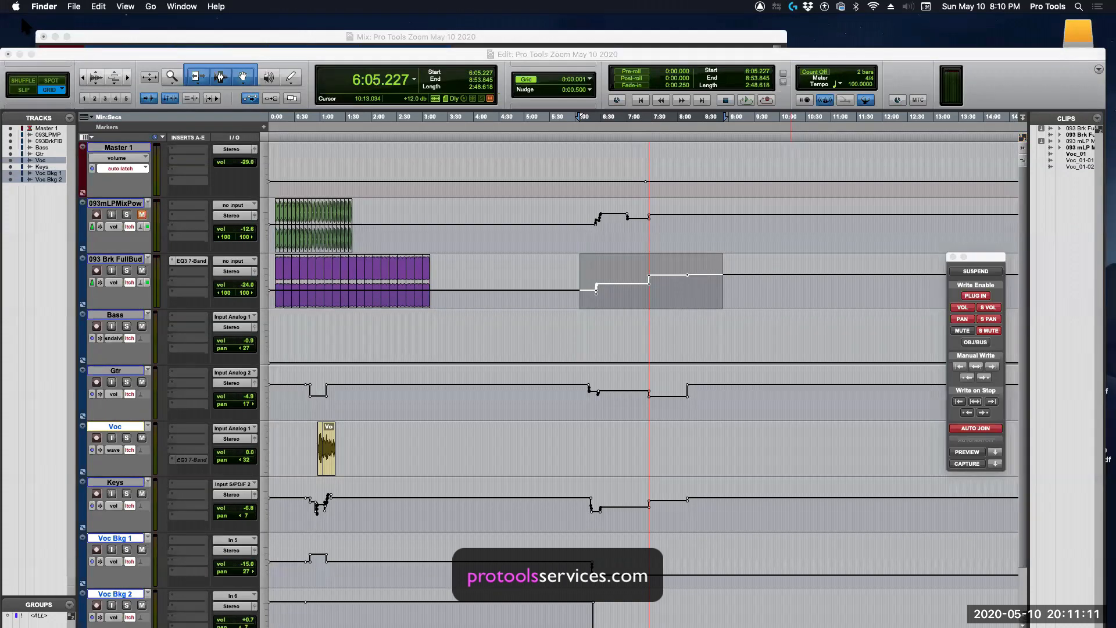
pyautogui.press('super+alt+h')
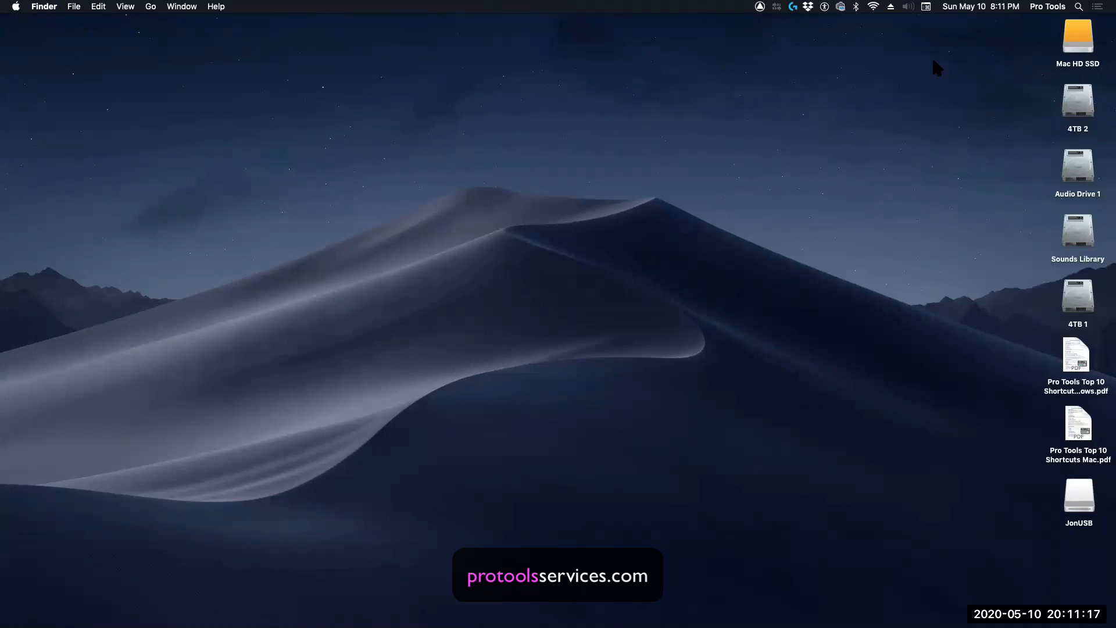
# Step: Open the Mac HD SSD drive in a Finder window, reposition the window and enlarge it
pyautogui.click(1082, 49)
pyautogui.doubleClick(1080, 48)
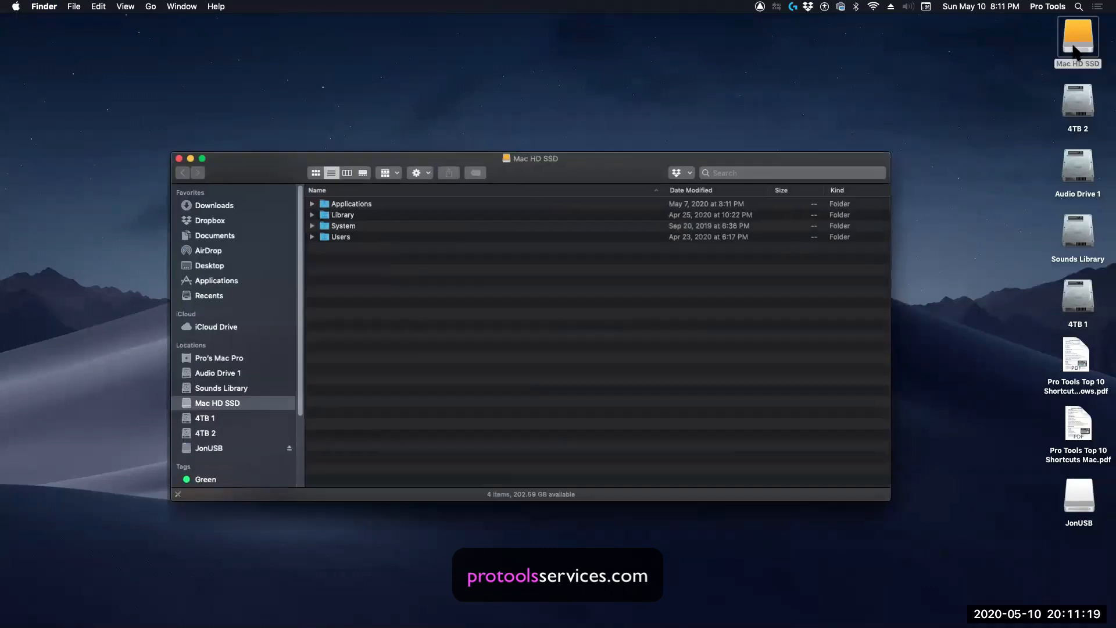
pyautogui.moveTo(601, 173); pyautogui.dragTo(544, 121)
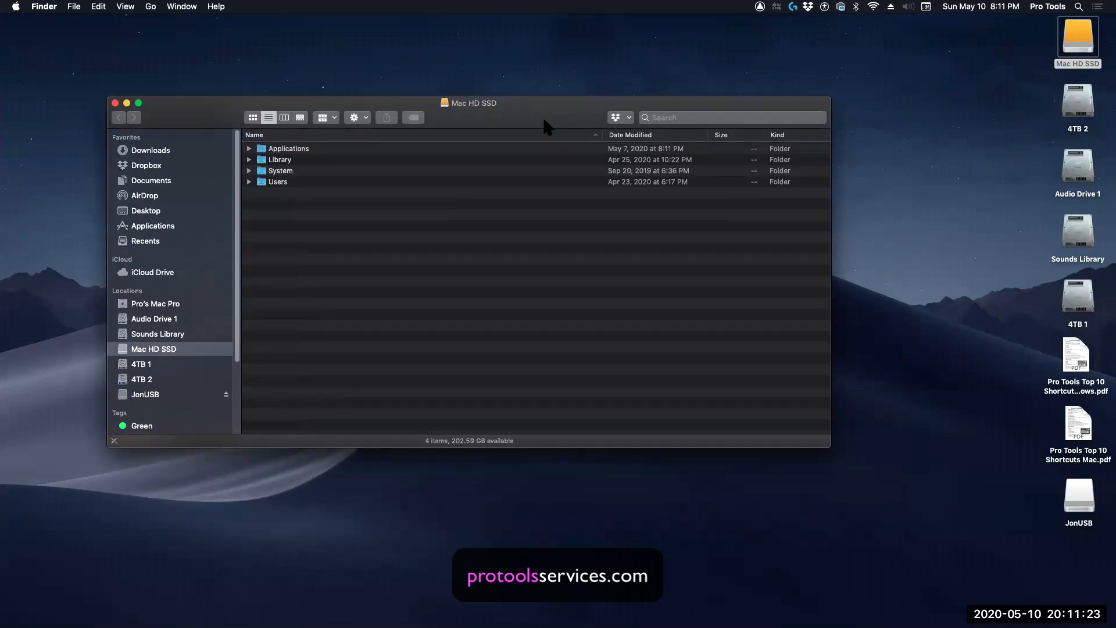
pyautogui.moveTo(213, 105); pyautogui.dragTo(198, 86)
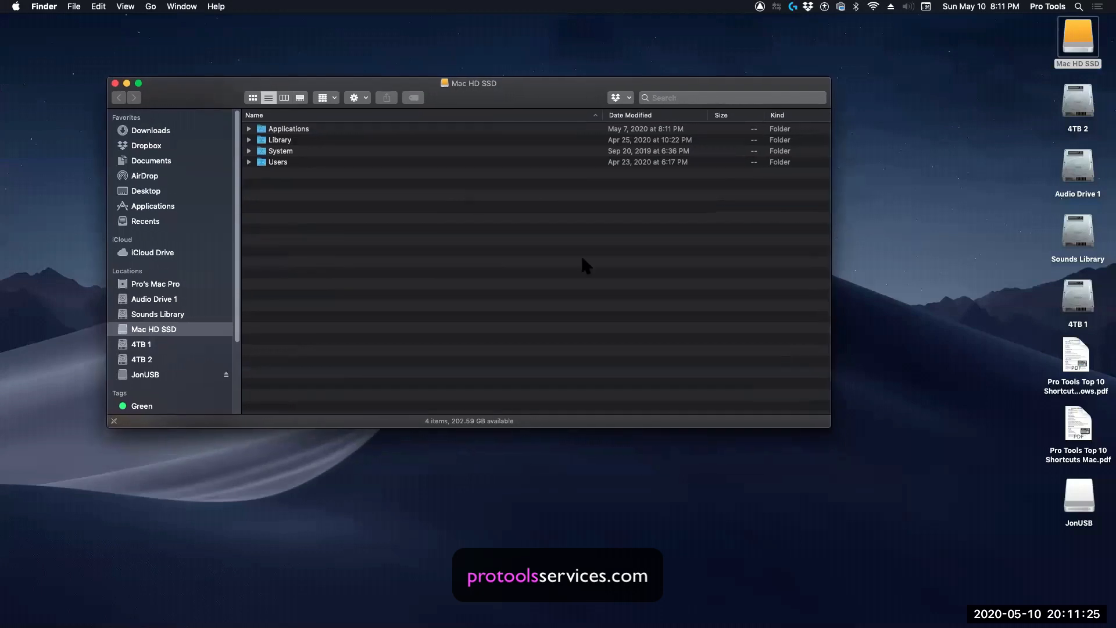
pyautogui.moveTo(830, 427); pyautogui.dragTo(864, 477)
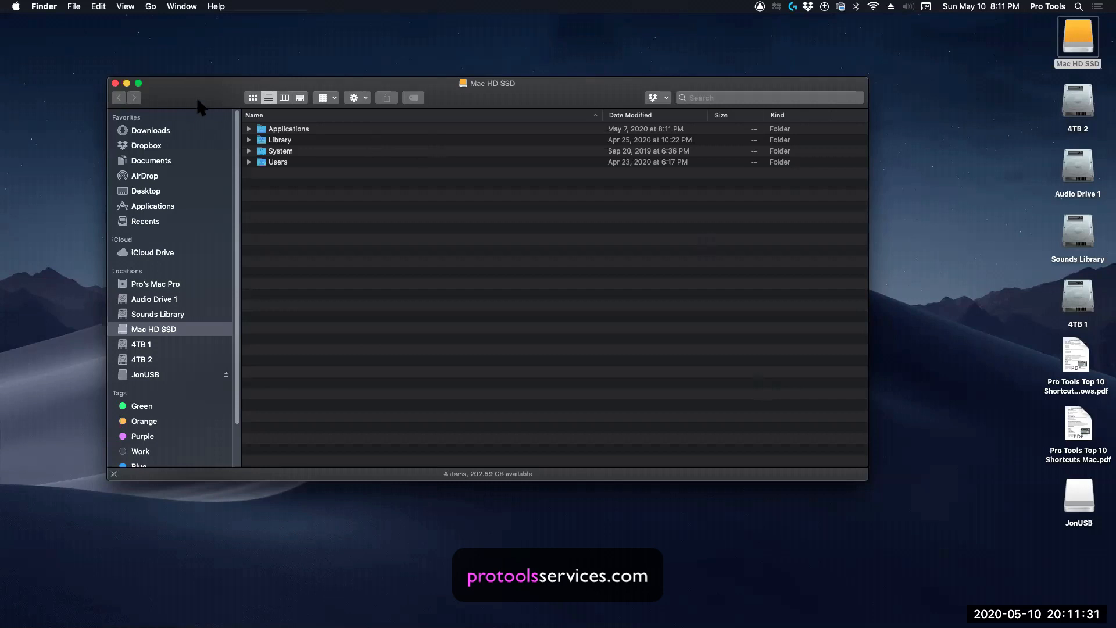
pyautogui.moveTo(196, 98); pyautogui.dragTo(213, 114)
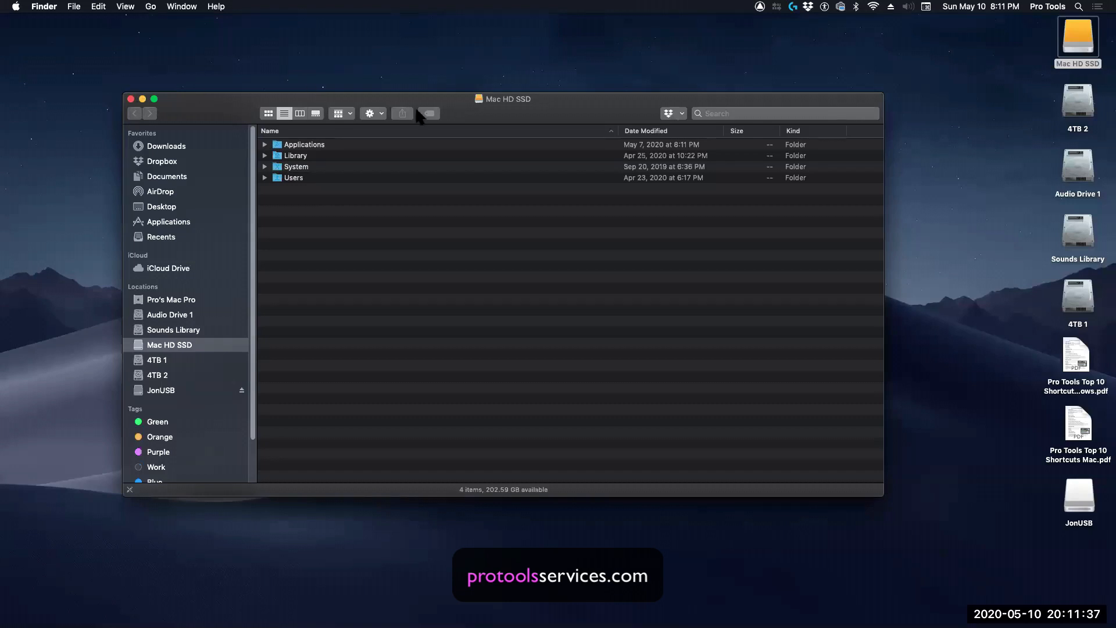
# Step: Switch to the Zoom application and return to the Mac HD SSD window in Finder
pyautogui.press('super+Tab')
pyautogui.press('super+Tab')
pyautogui.press('super+Tab')
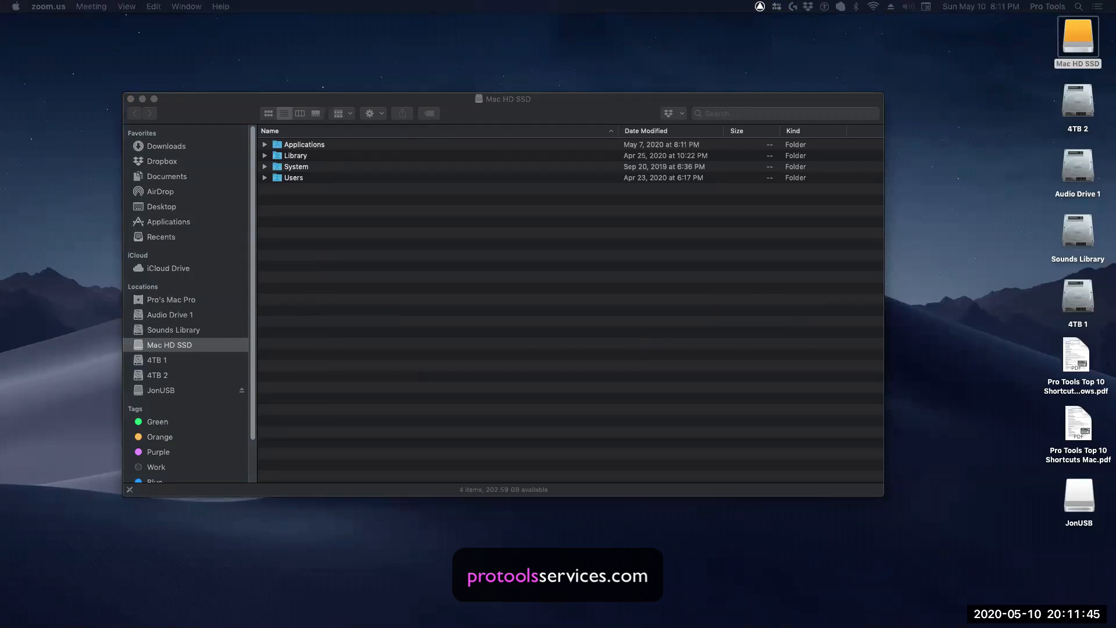
pyautogui.click(190, 98)
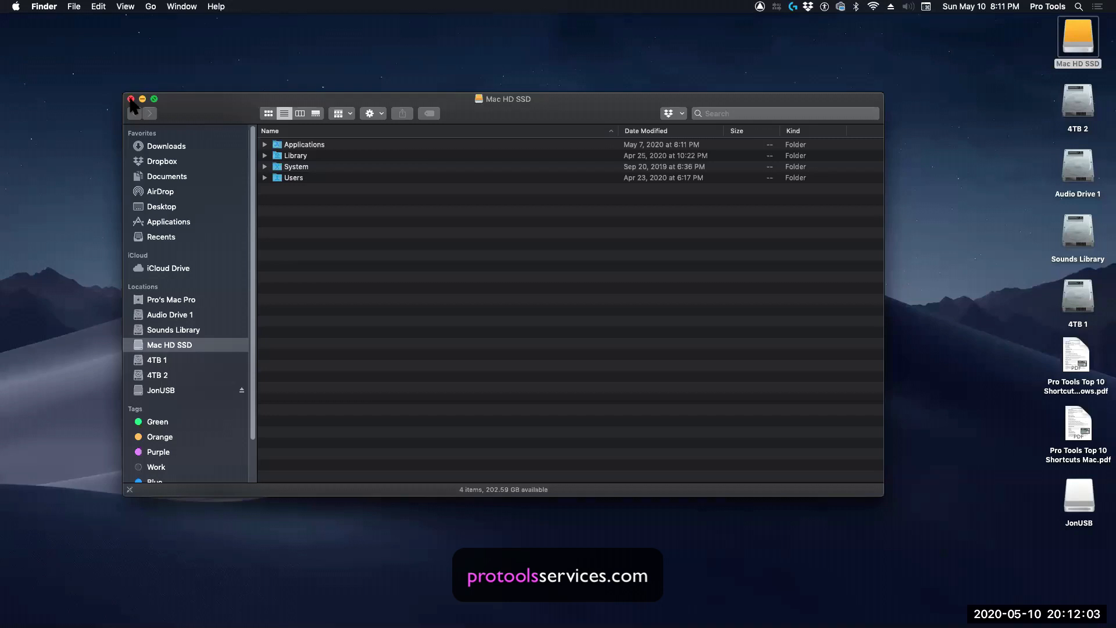
# Step: Nudge the Mac HD SSD window, close it and deselect the drive's icon on the desktop
pyautogui.moveTo(178, 106); pyautogui.dragTo(183, 104)
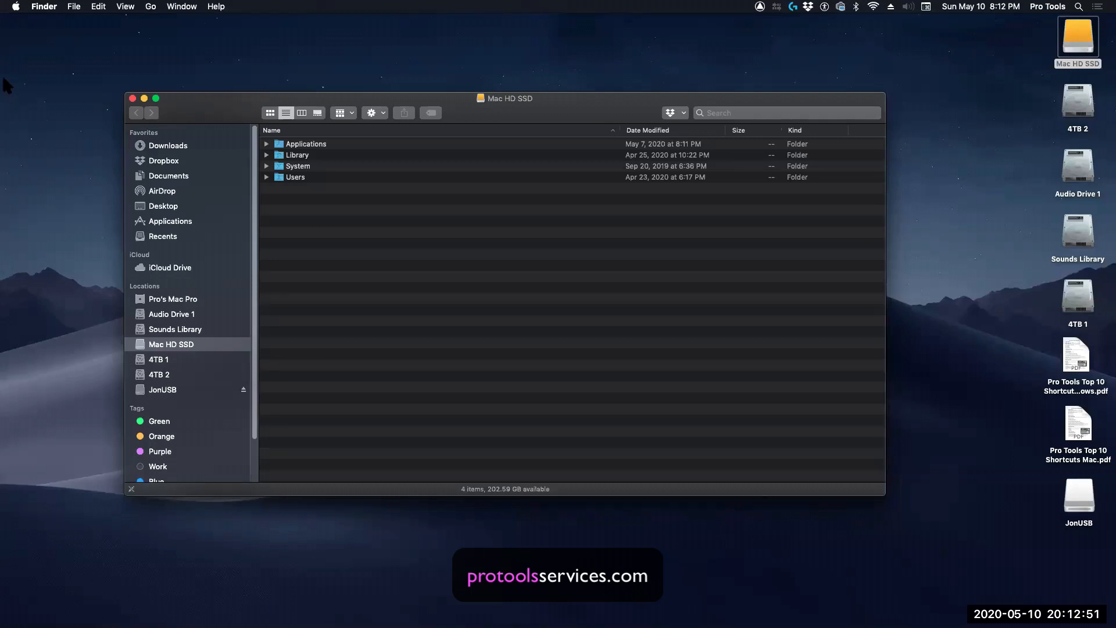
pyautogui.click(133, 98)
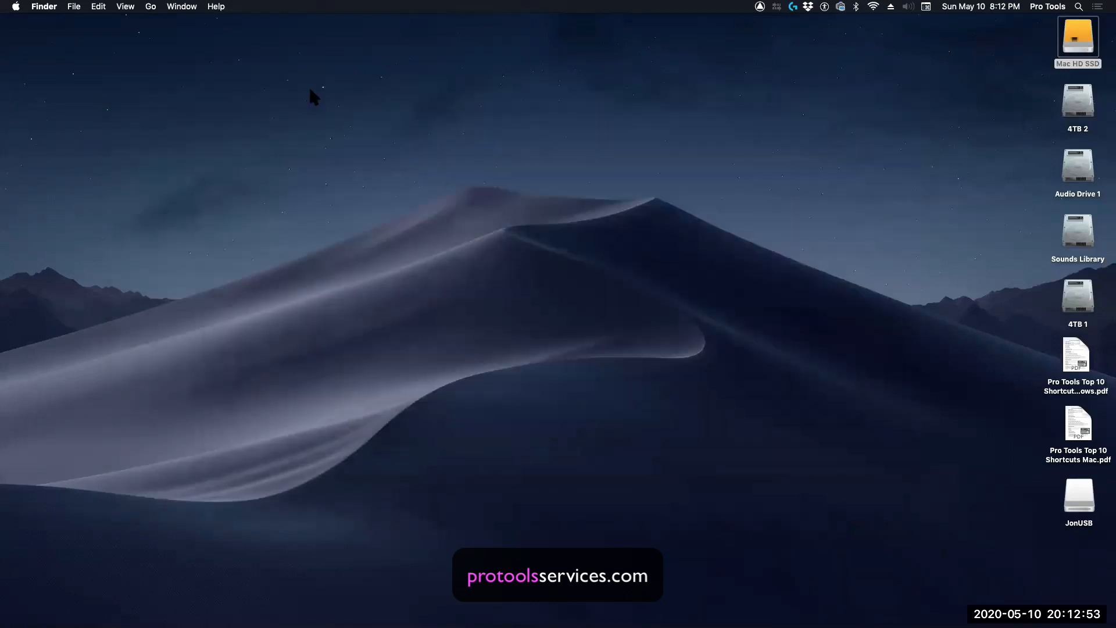
pyautogui.click(671, 121)
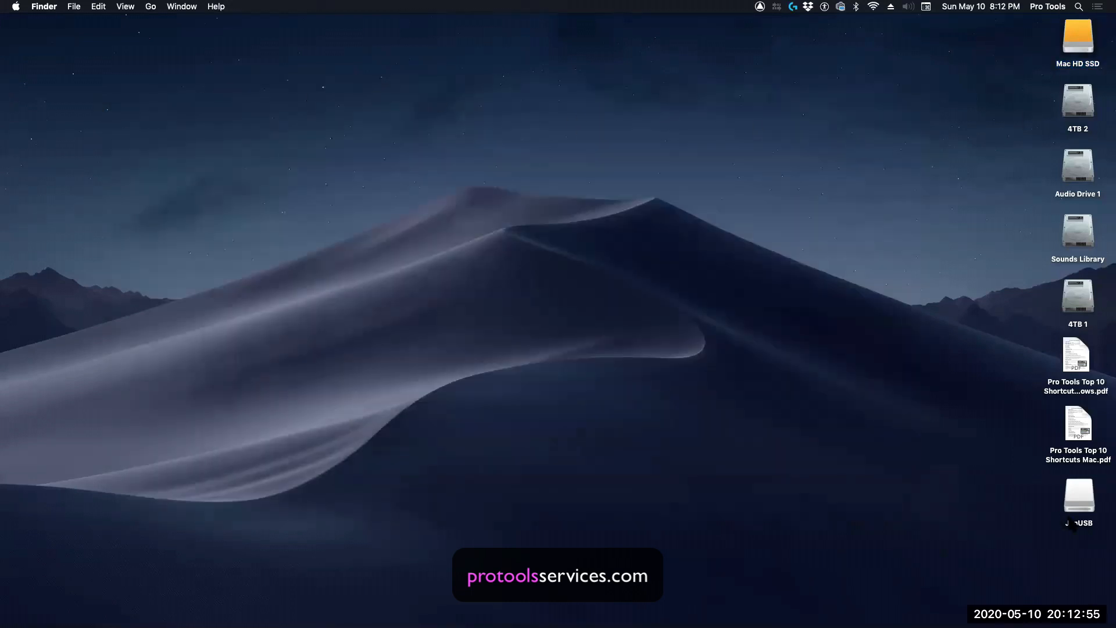